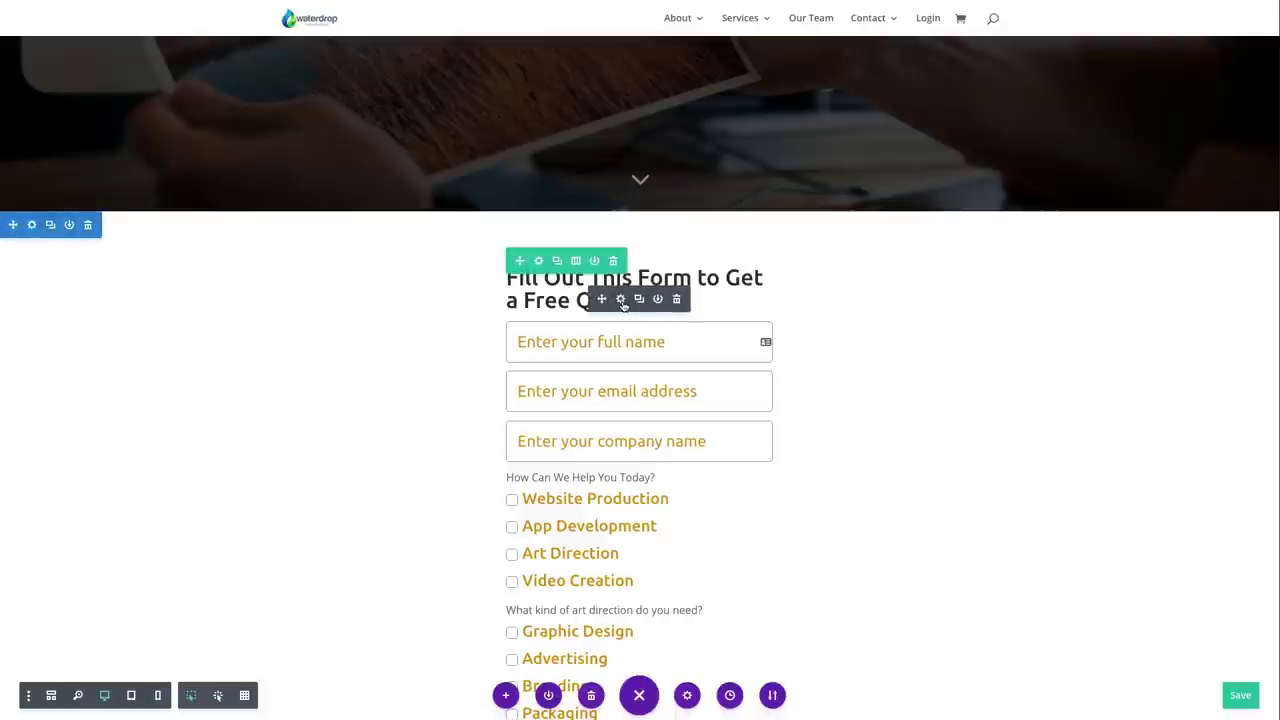
Replace the existing quote form and its row with a new single-column row containing a Contact Form module.
left_click(677, 301)
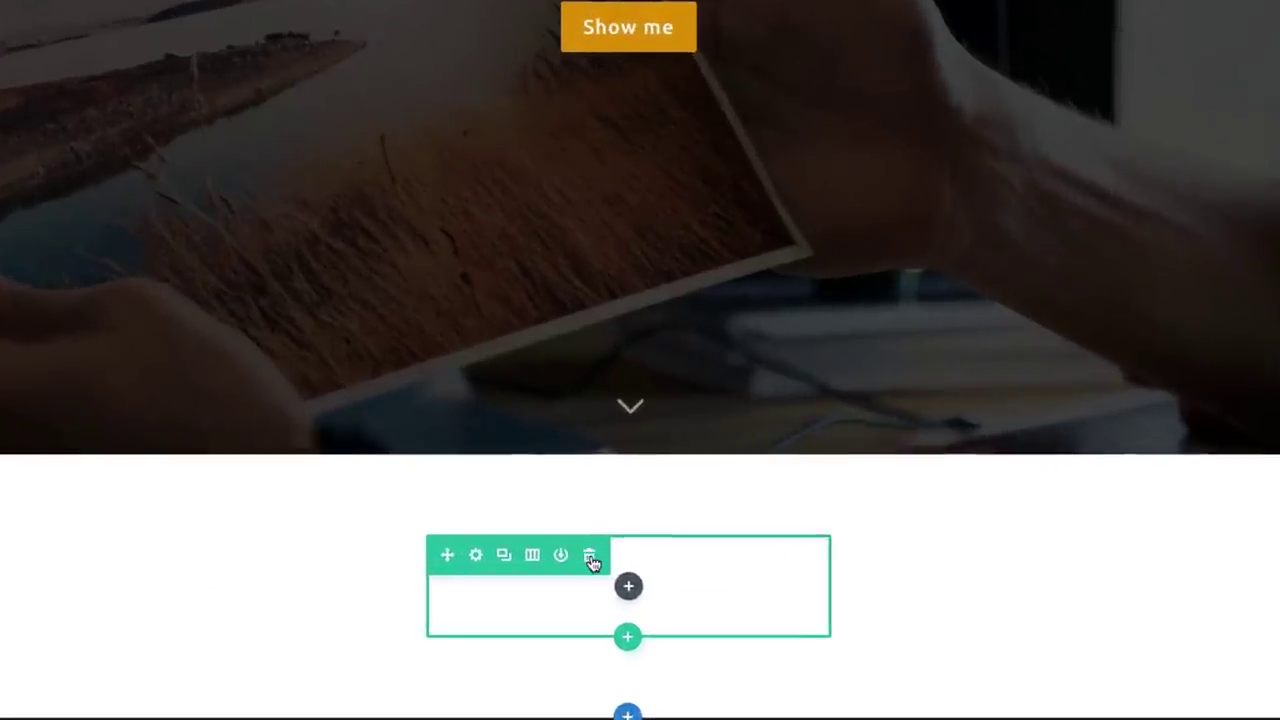
left_click(590, 560)
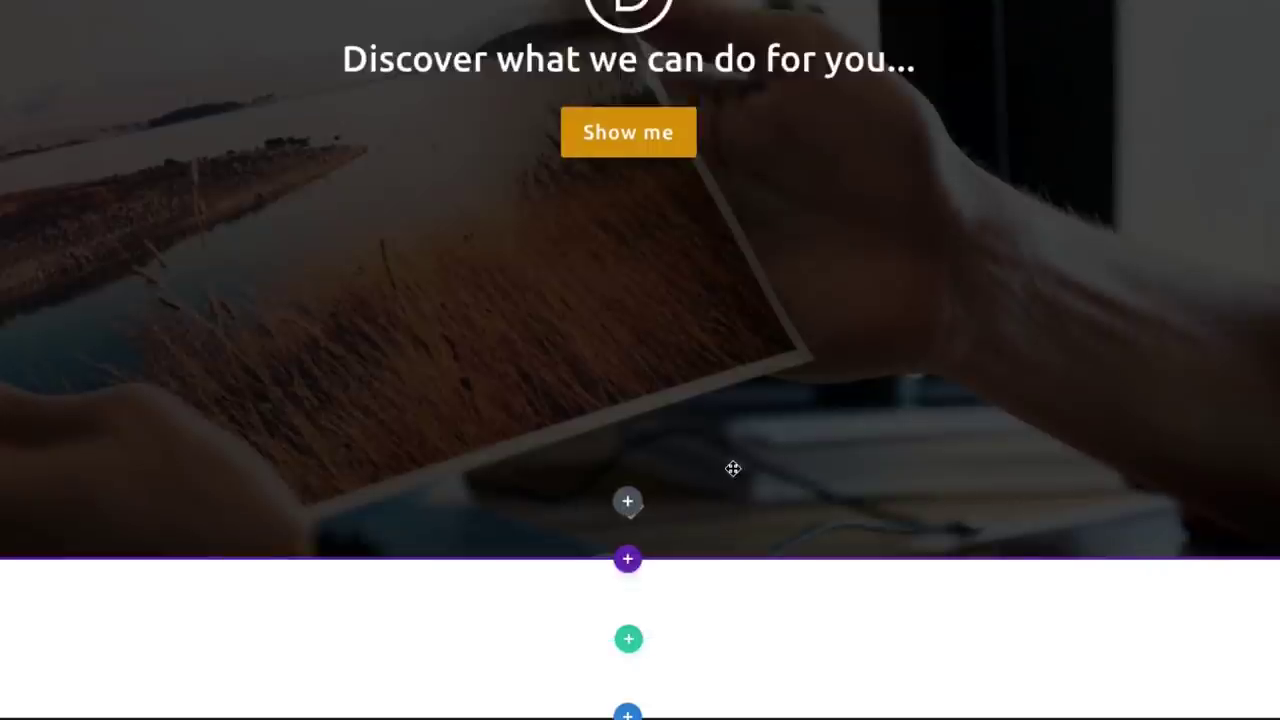
left_click(629, 642)
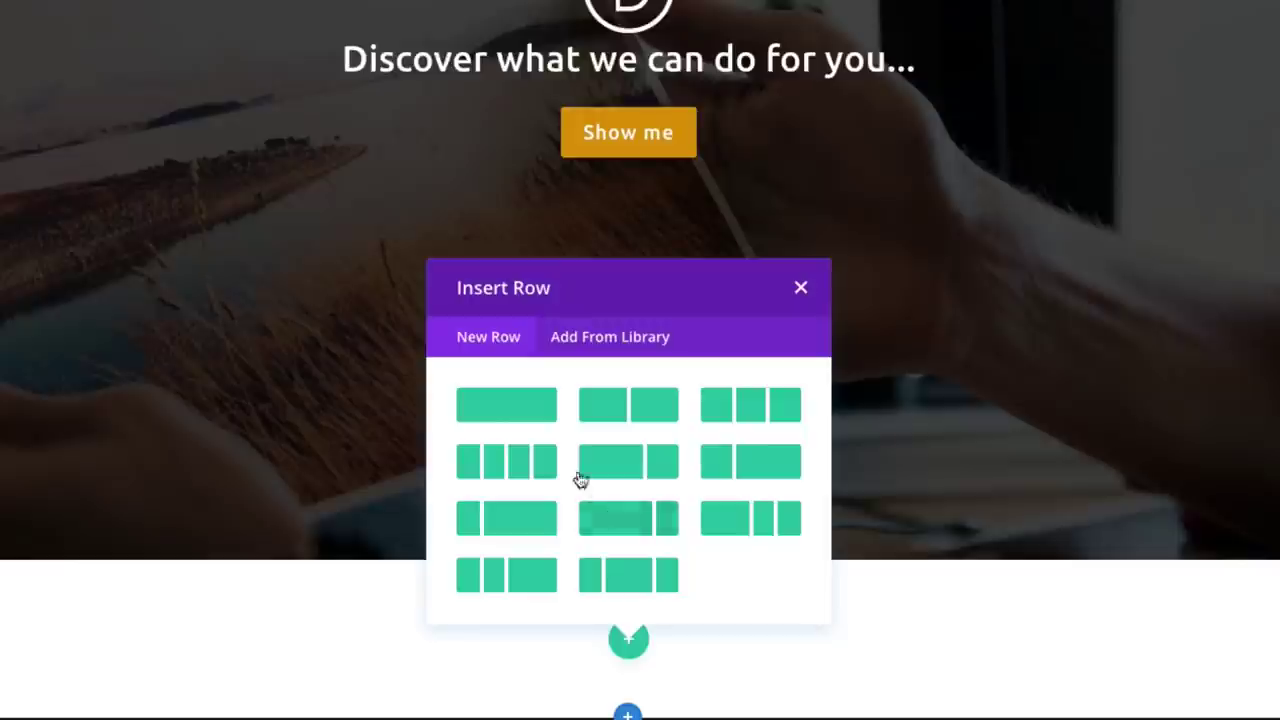
left_click(520, 412)
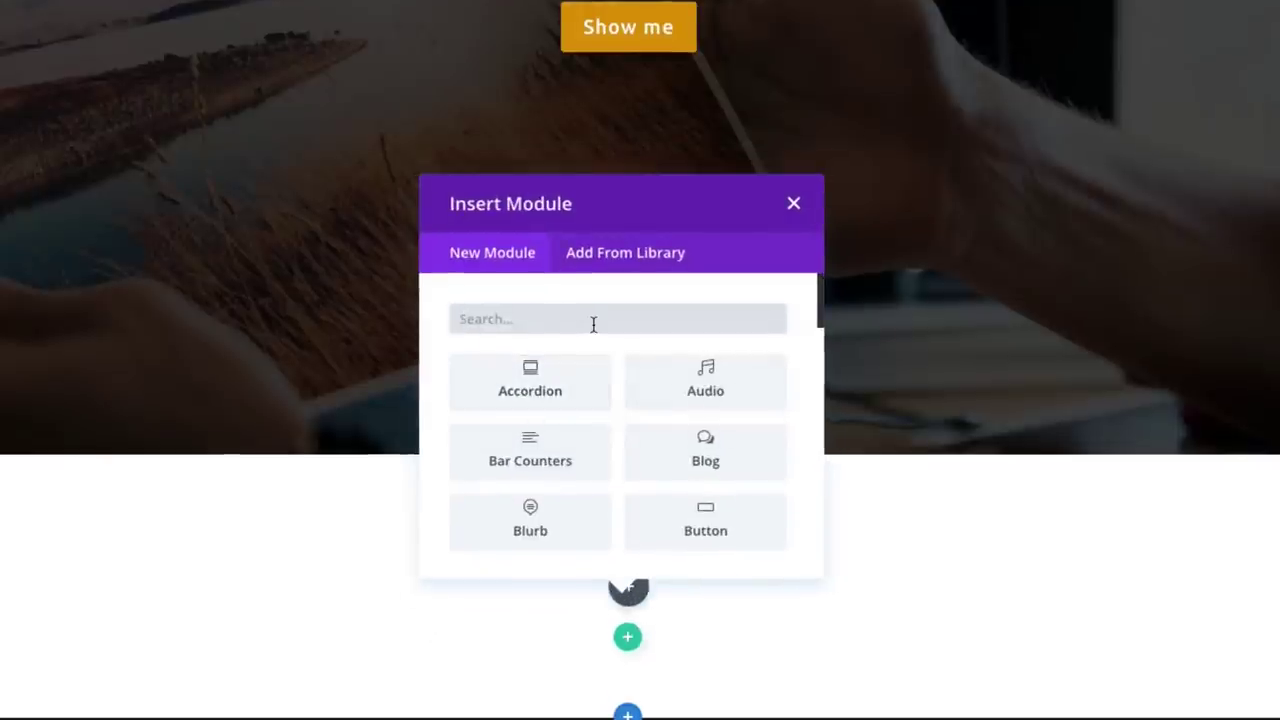
type("contact")
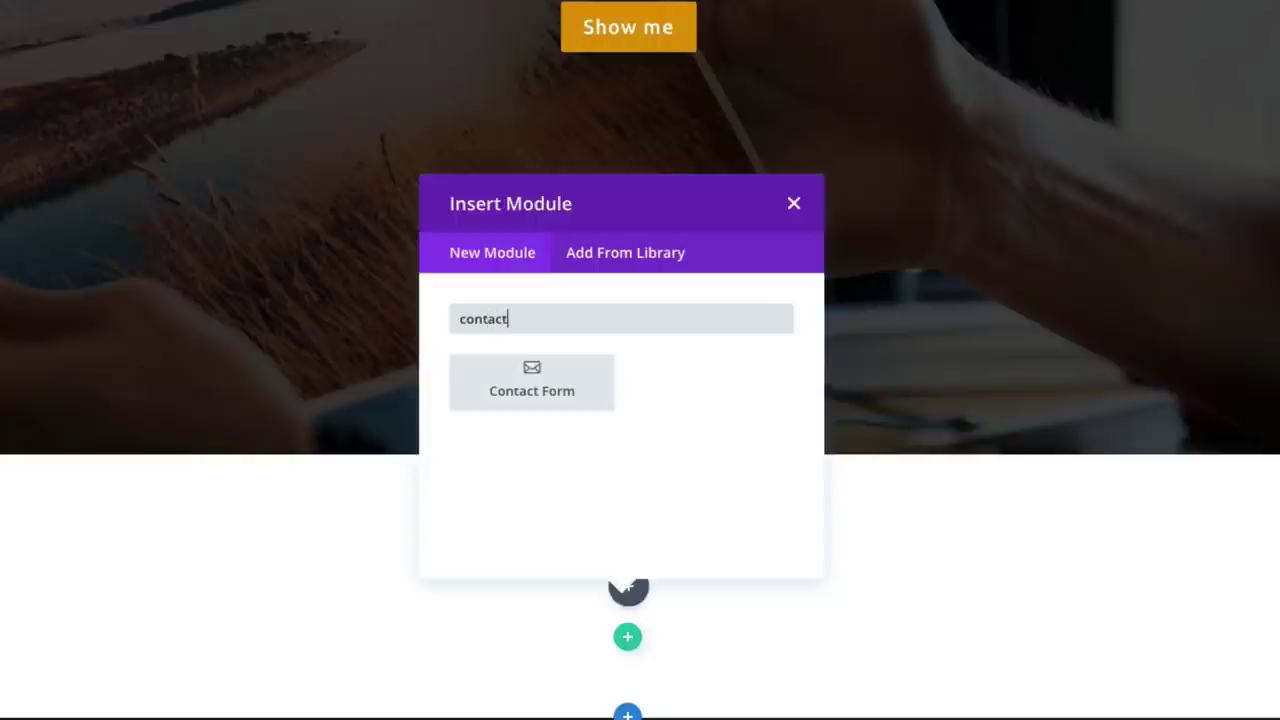
left_click(566, 397)
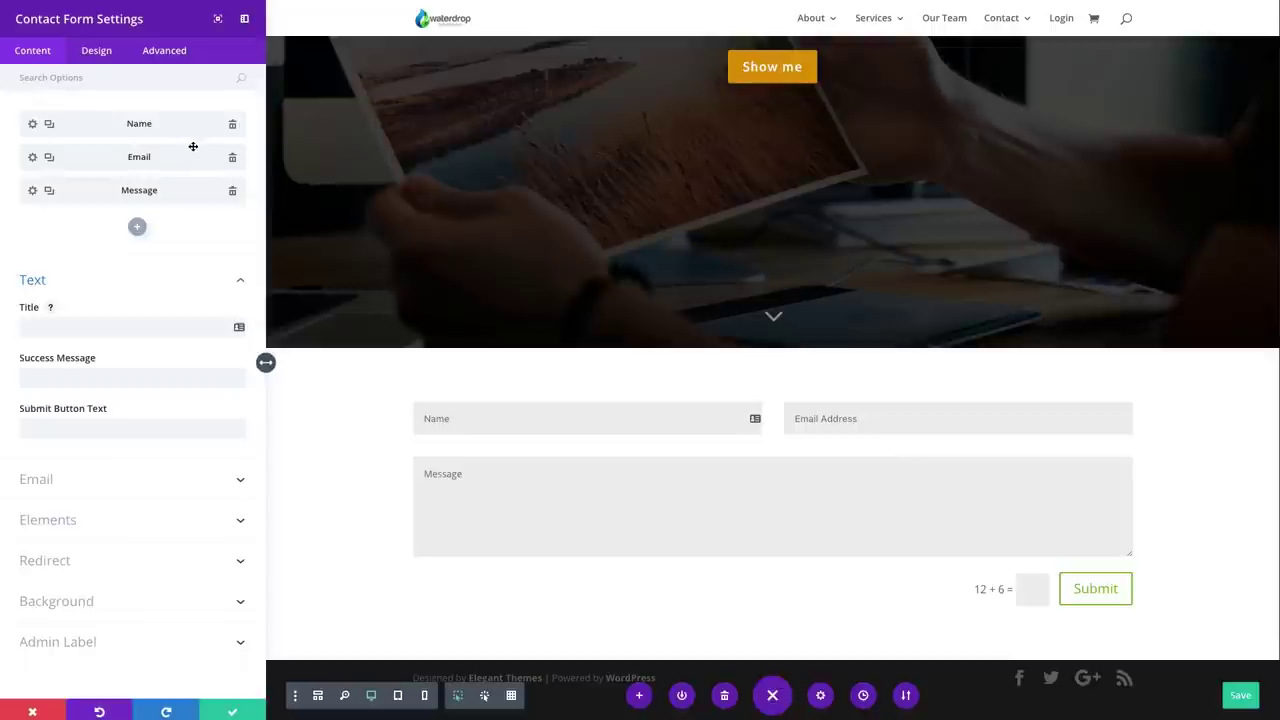
Add a new field to the contact form with the field ID and title "Company".
left_click(137, 226)
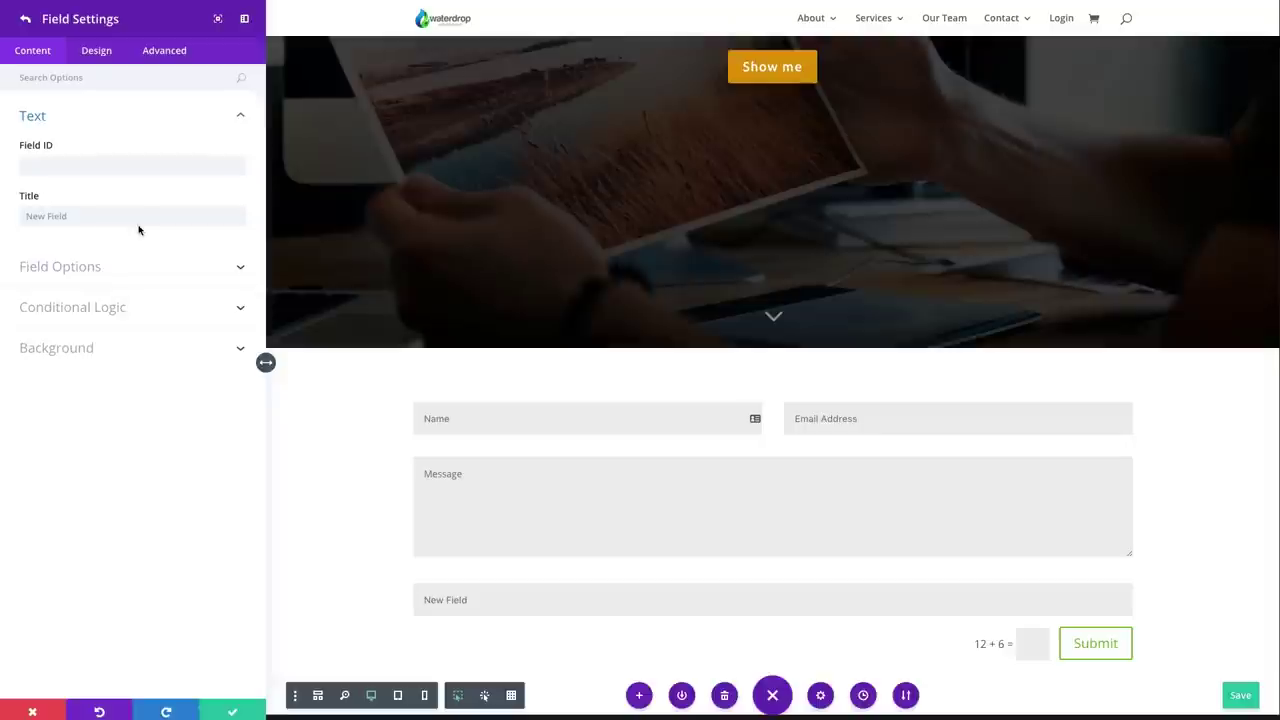
left_click(128, 169)
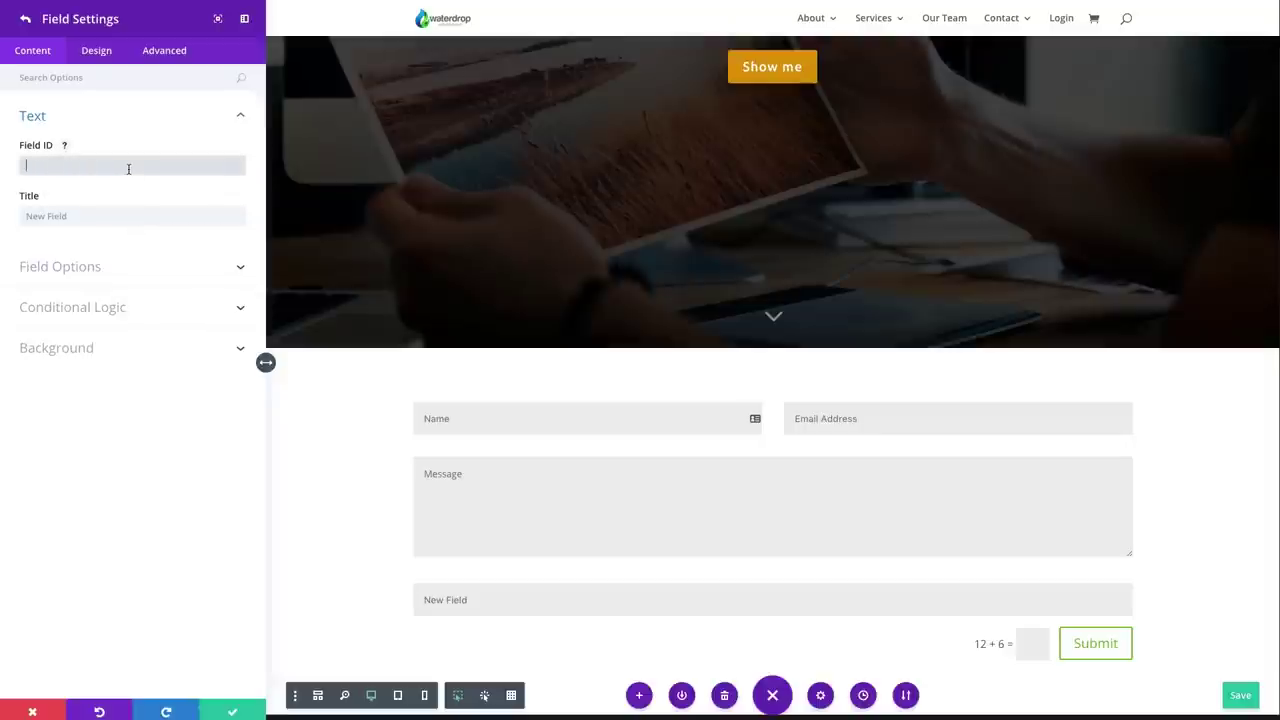
type("Company")
left_click(132, 216)
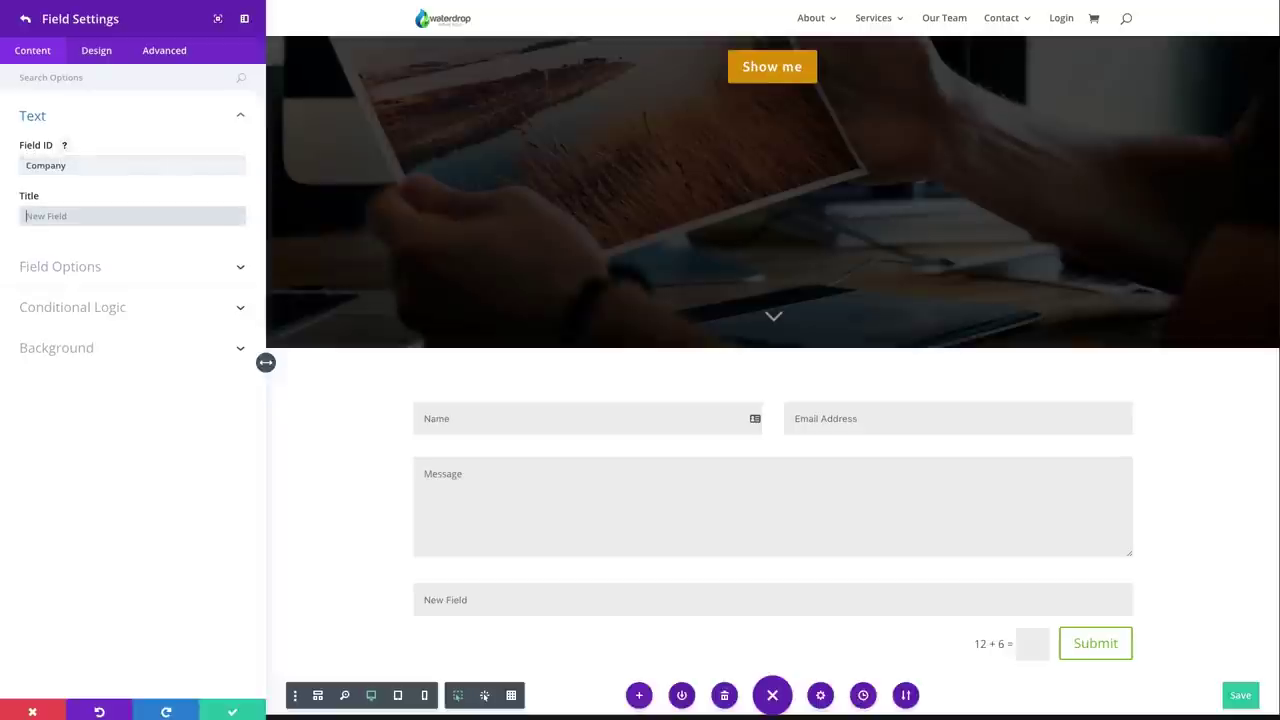
type("Company")
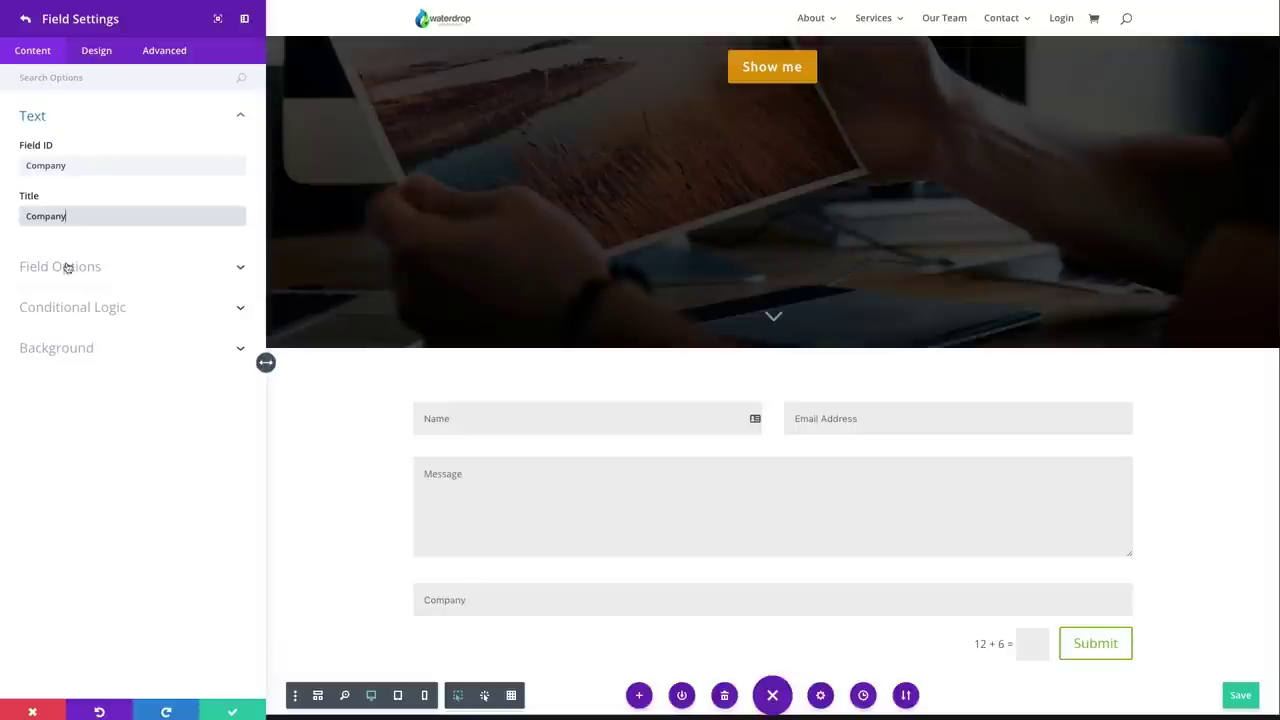
Examine the Company field's available types, length limits, allowed symbols, required setting and conditional logic option.
left_click(108, 274)
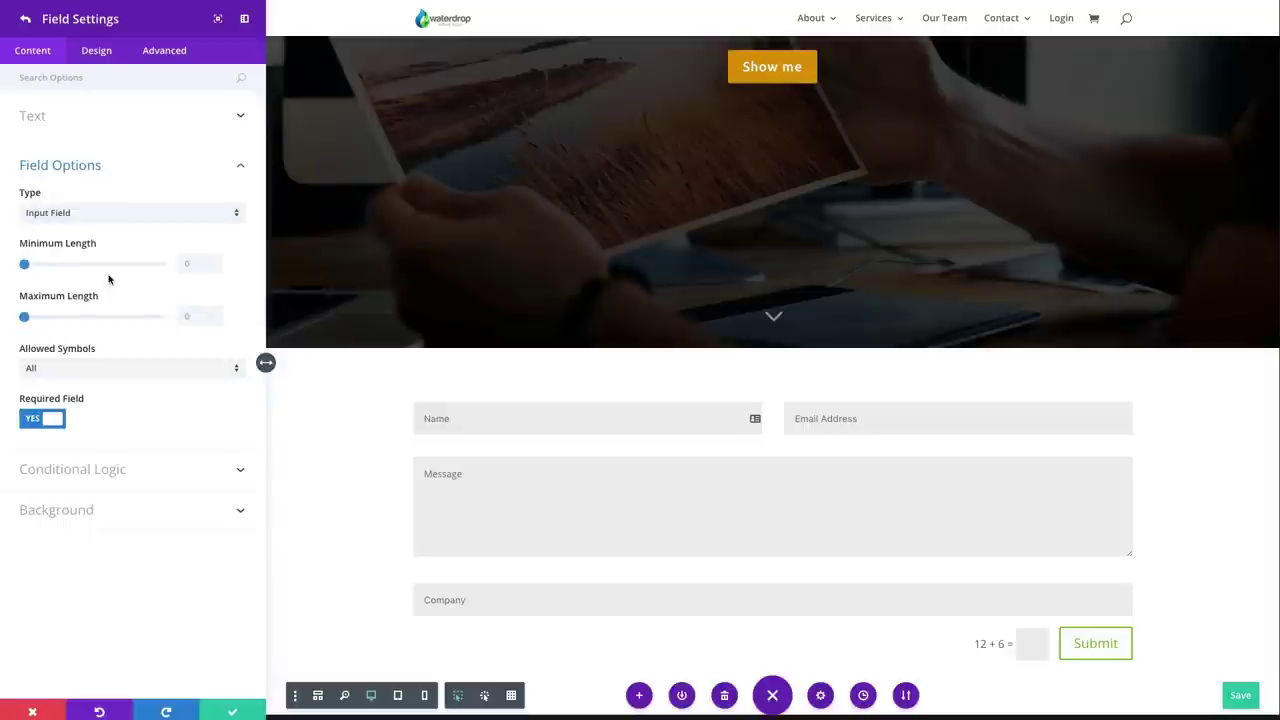
left_click(58, 215)
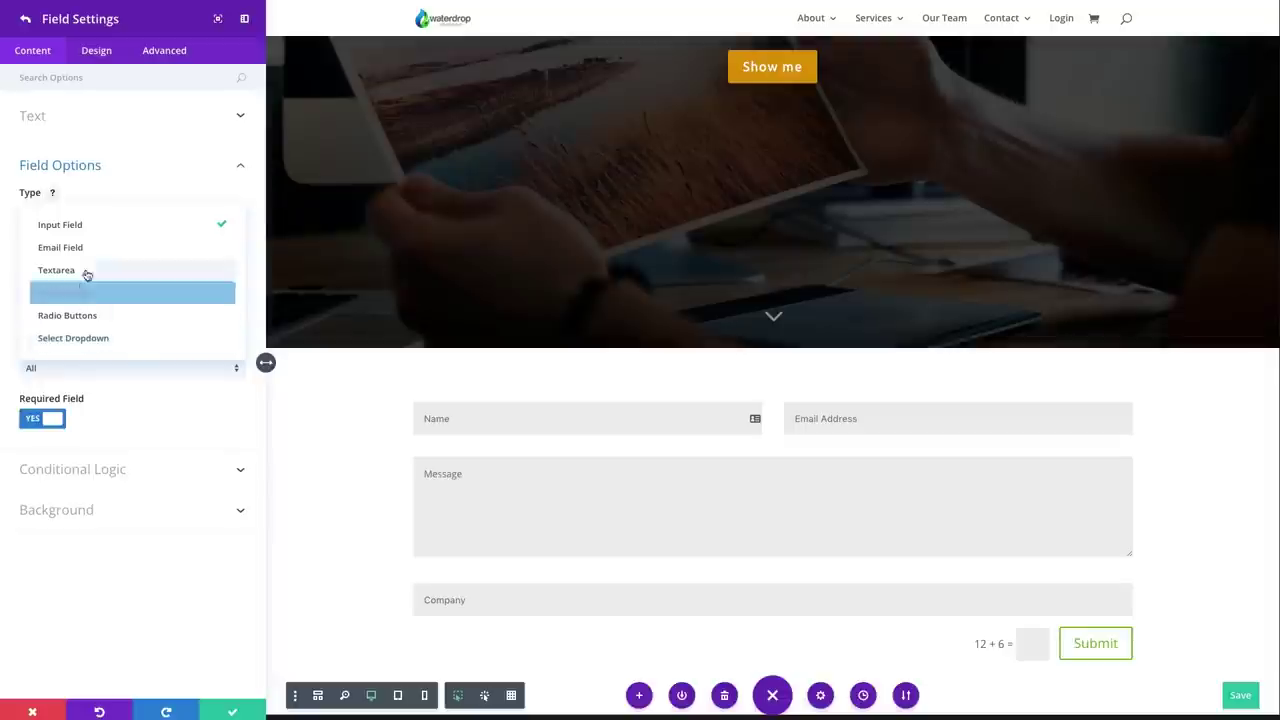
left_click(124, 233)
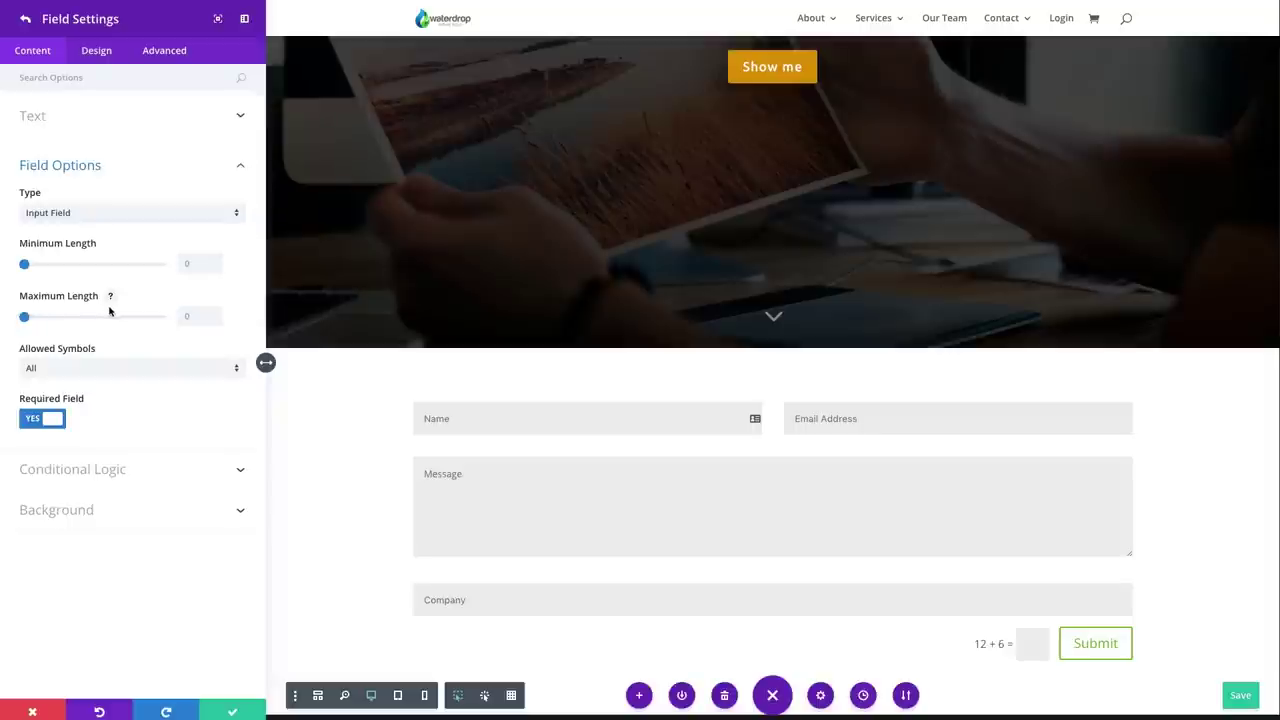
left_click(64, 370)
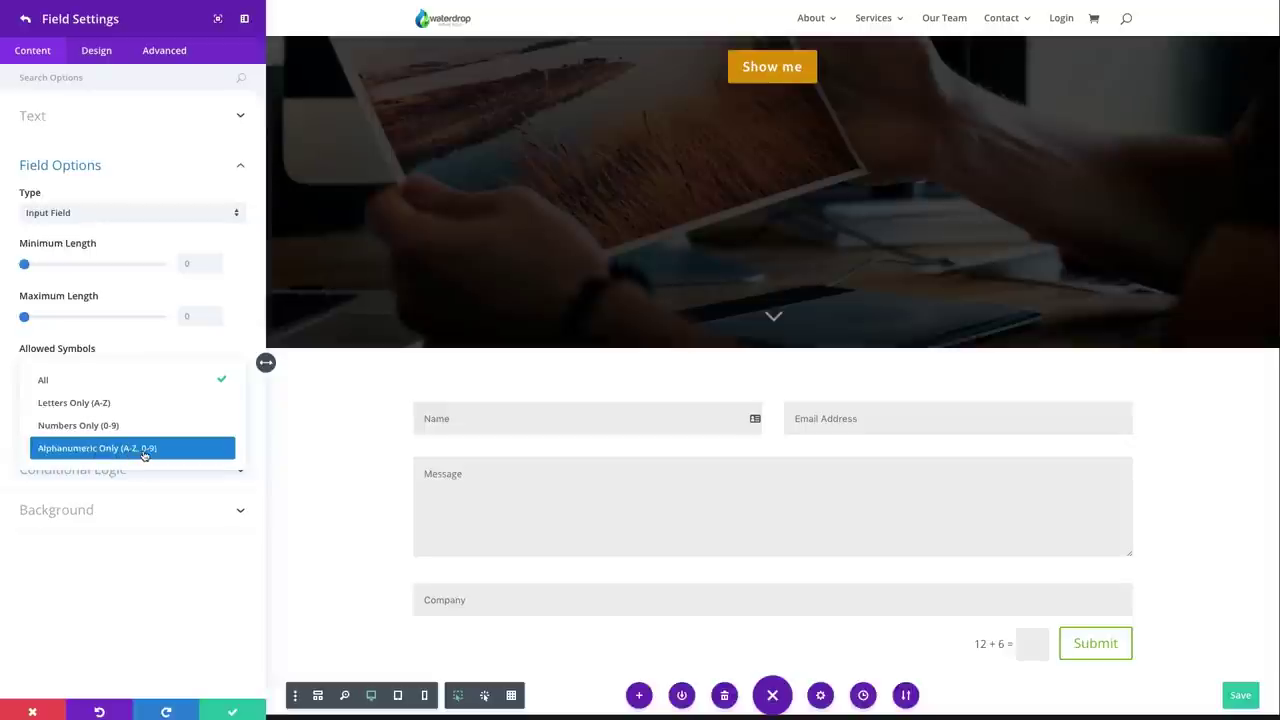
left_click(63, 384)
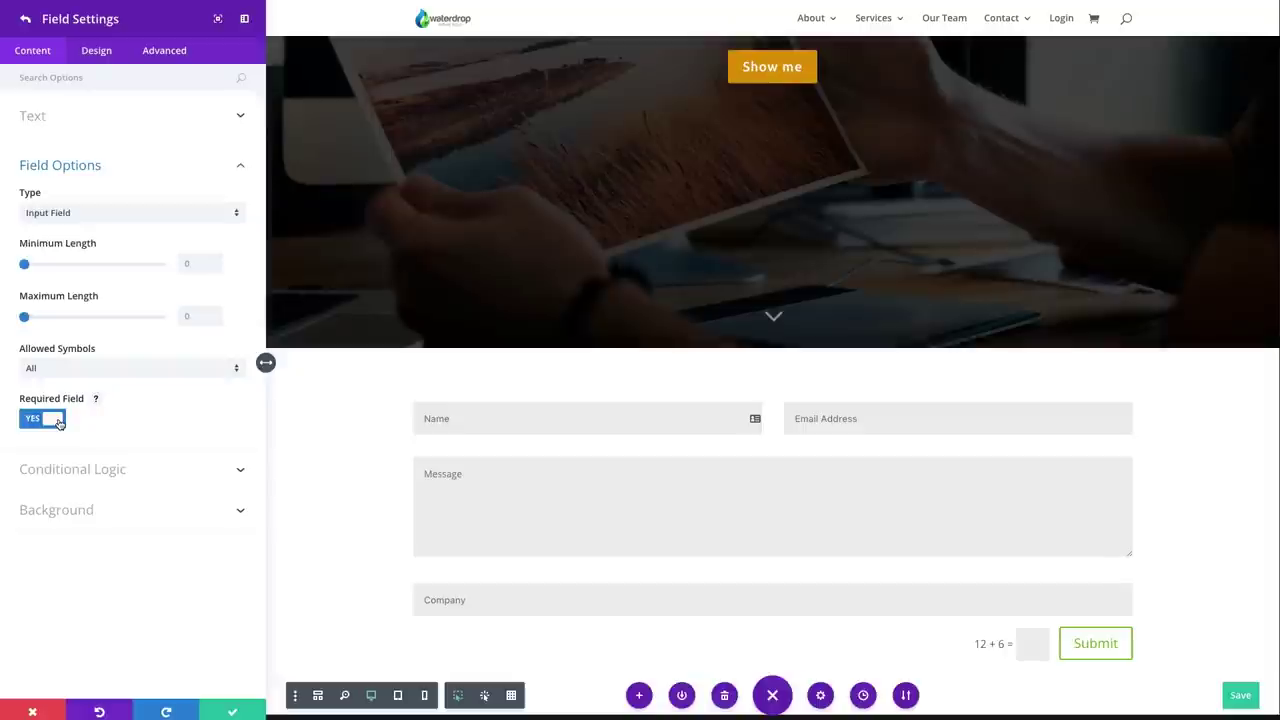
left_click(100, 470)
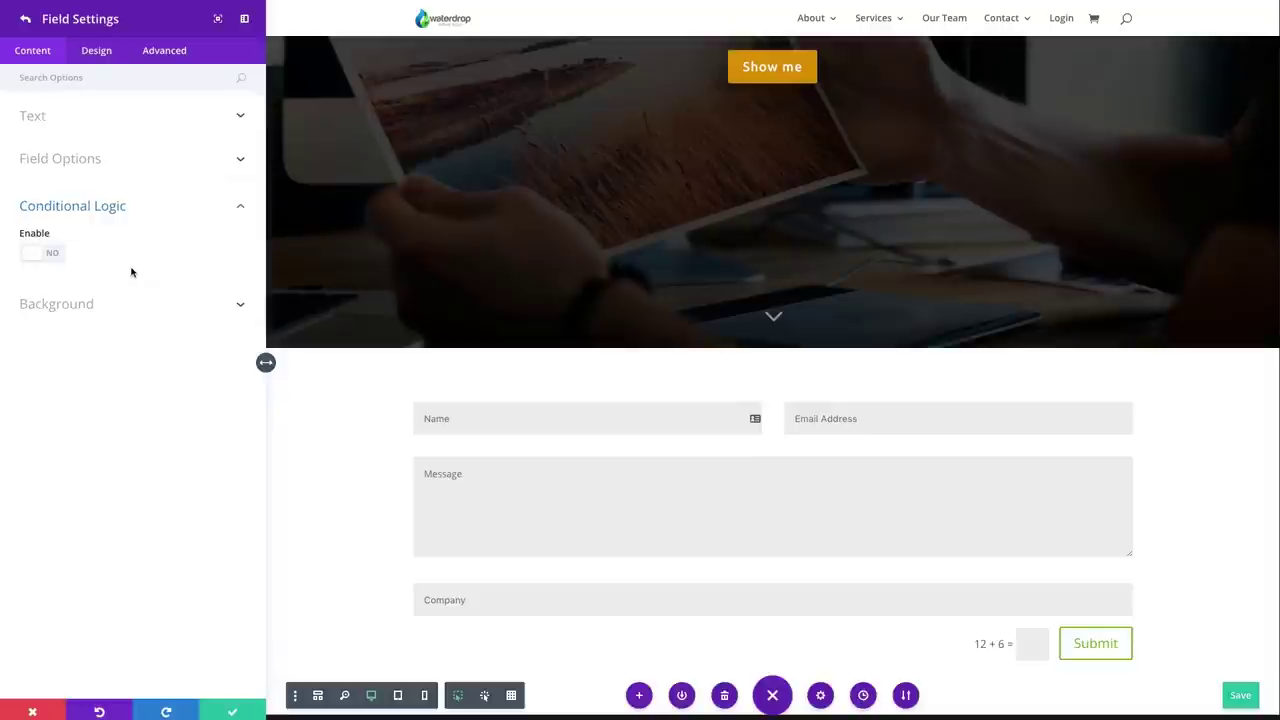
Try an orange background color on the Company field and clear it again.
left_click(110, 301)
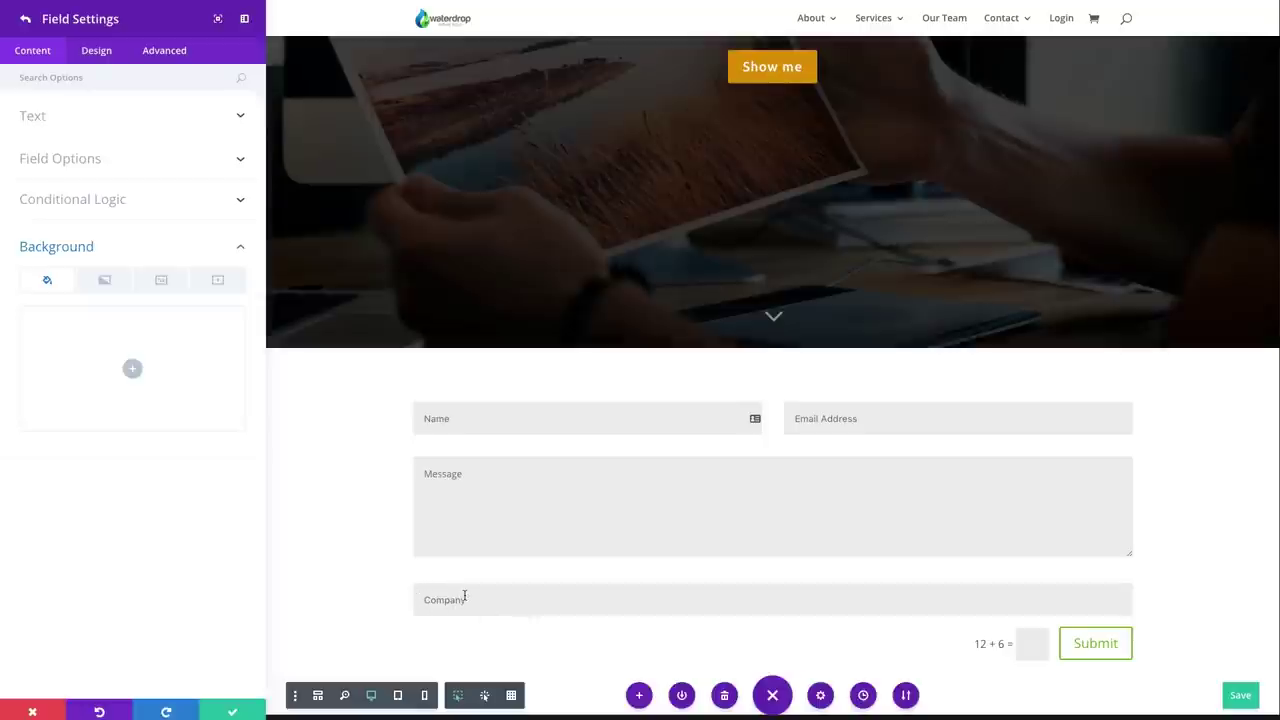
left_click(132, 369)
left_click(120, 434)
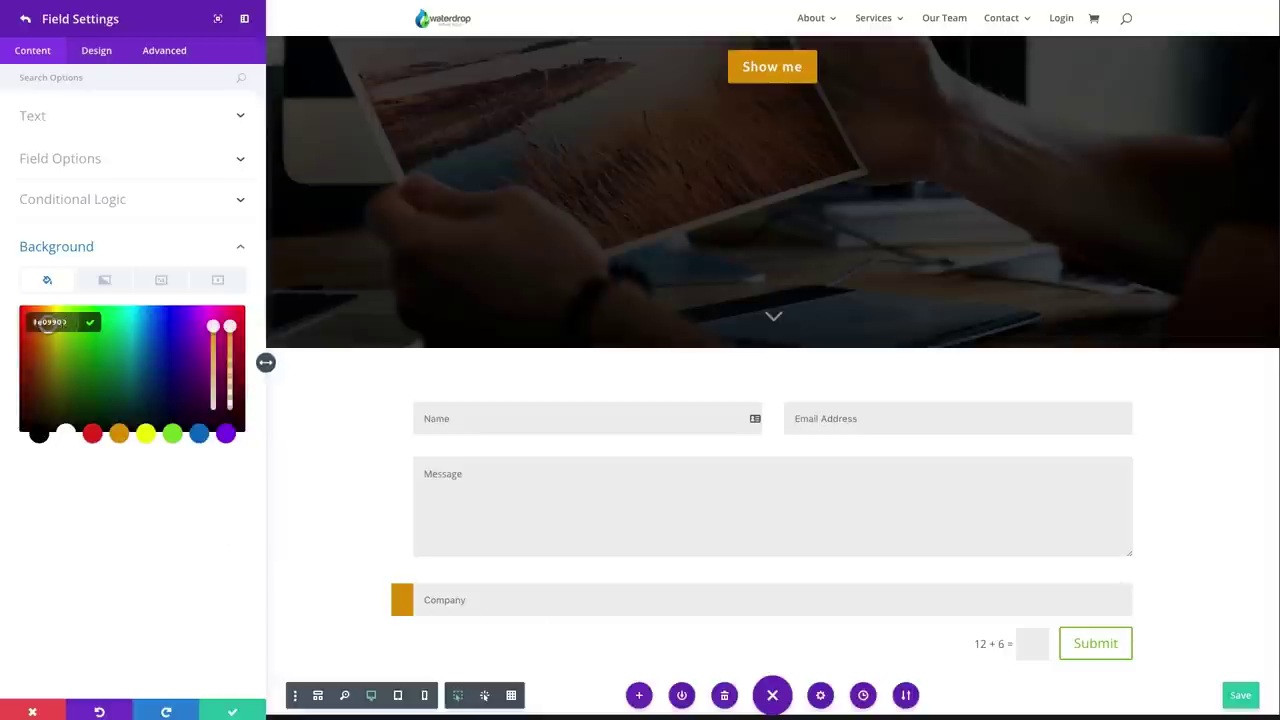
key("BackSpace")
left_click(96, 247)
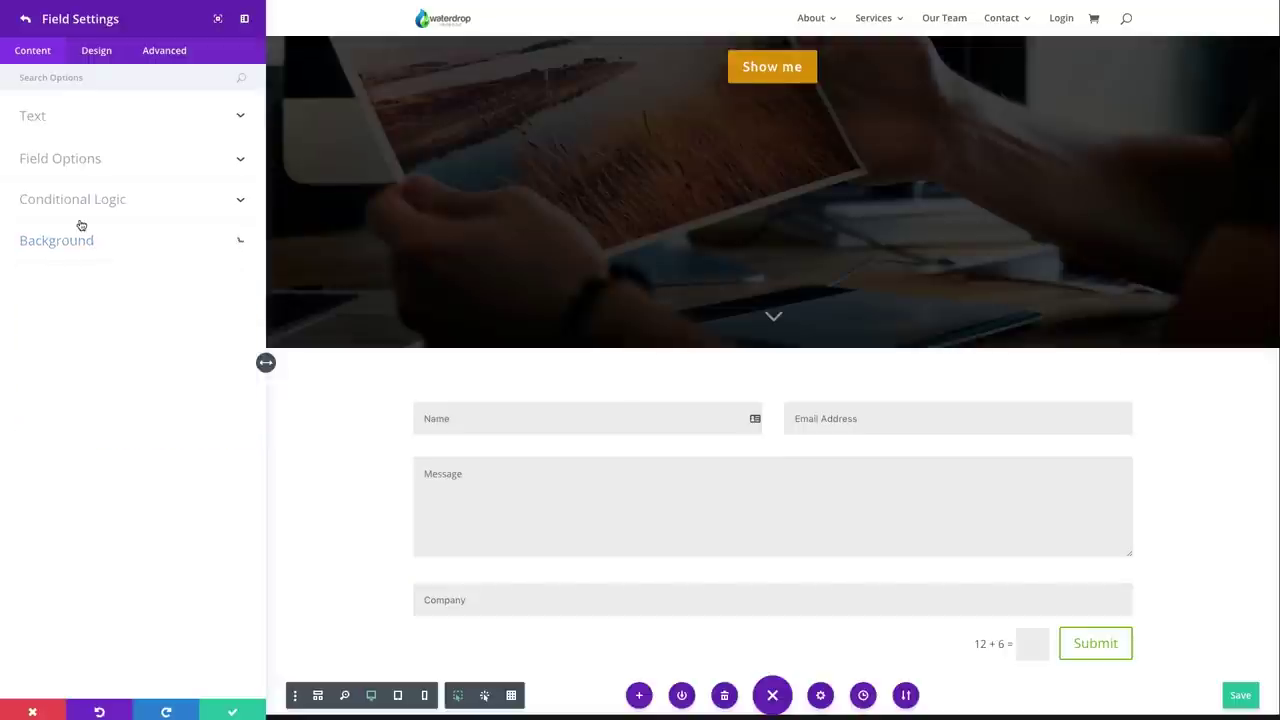
Review the Company field's design options for field text, sizing, spacing and border.
left_click(100, 53)
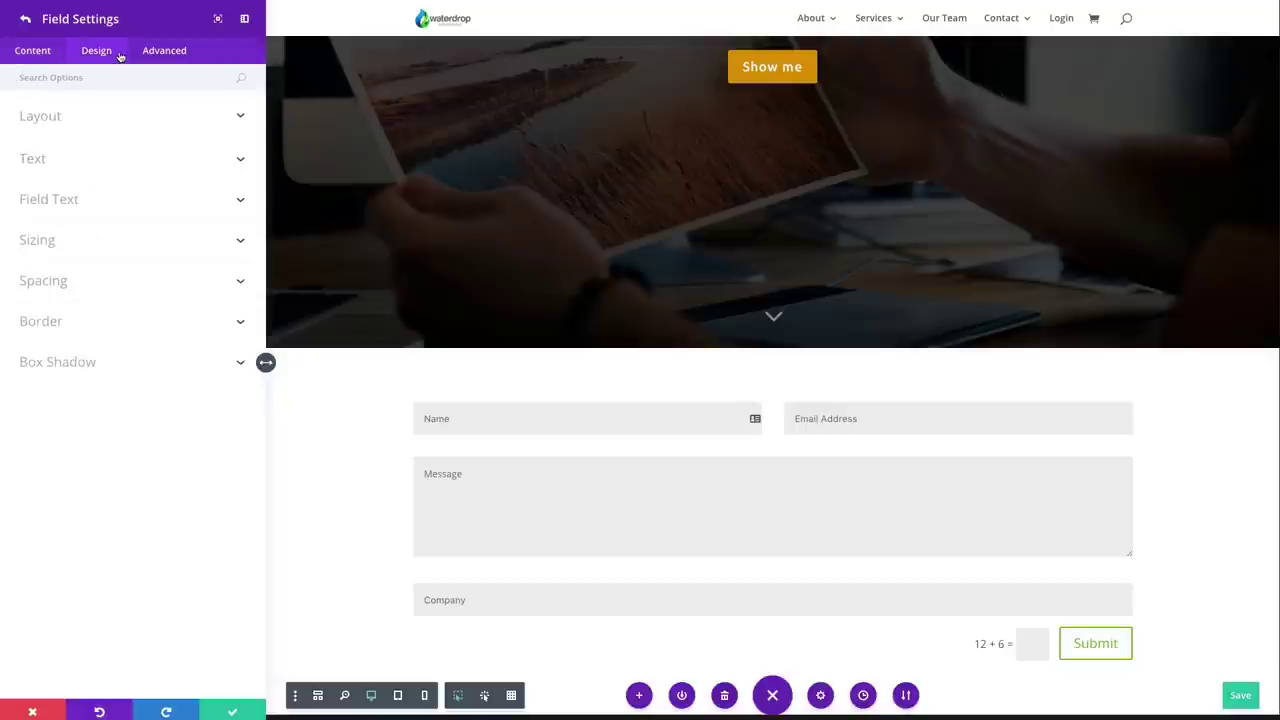
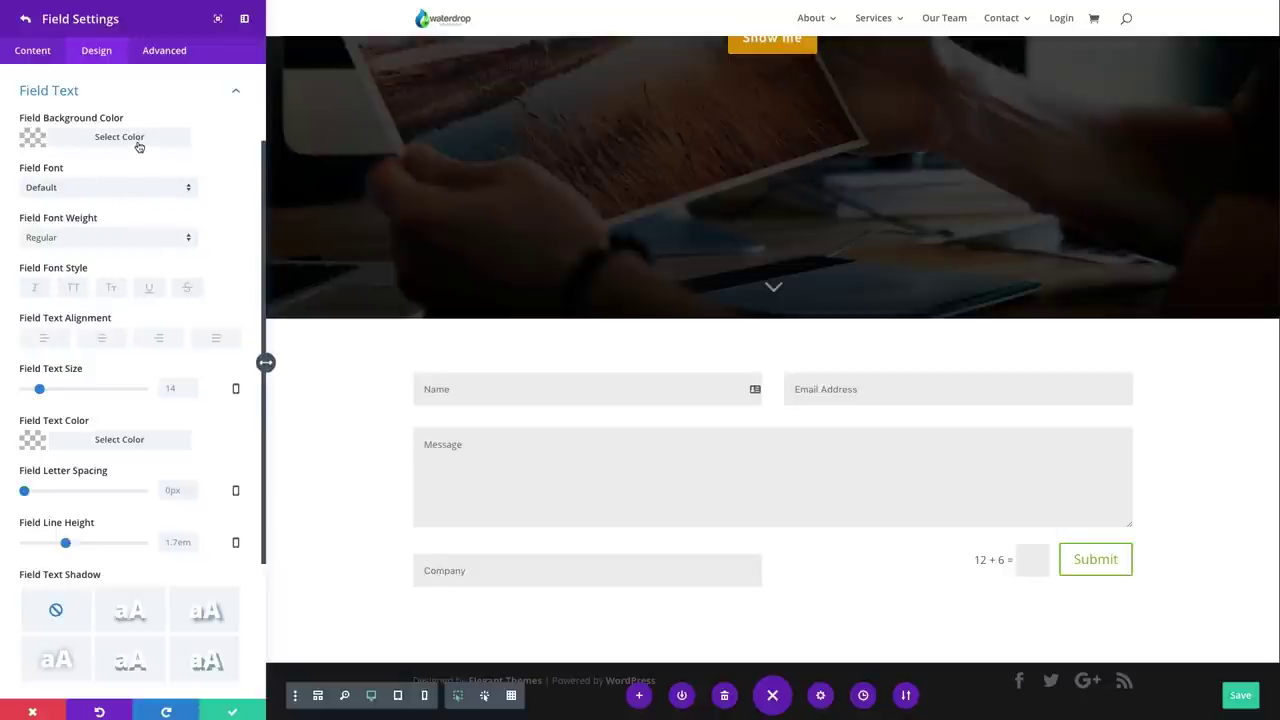
left_click(166, 97)
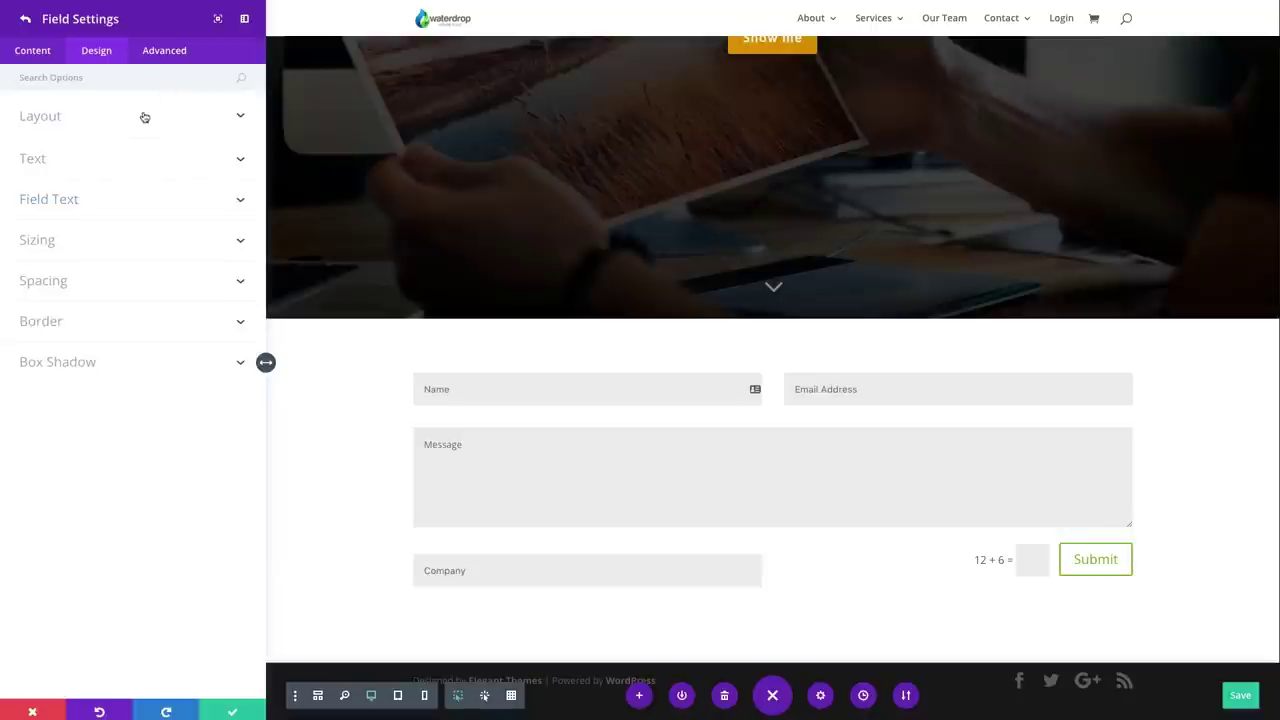
left_click(110, 247)
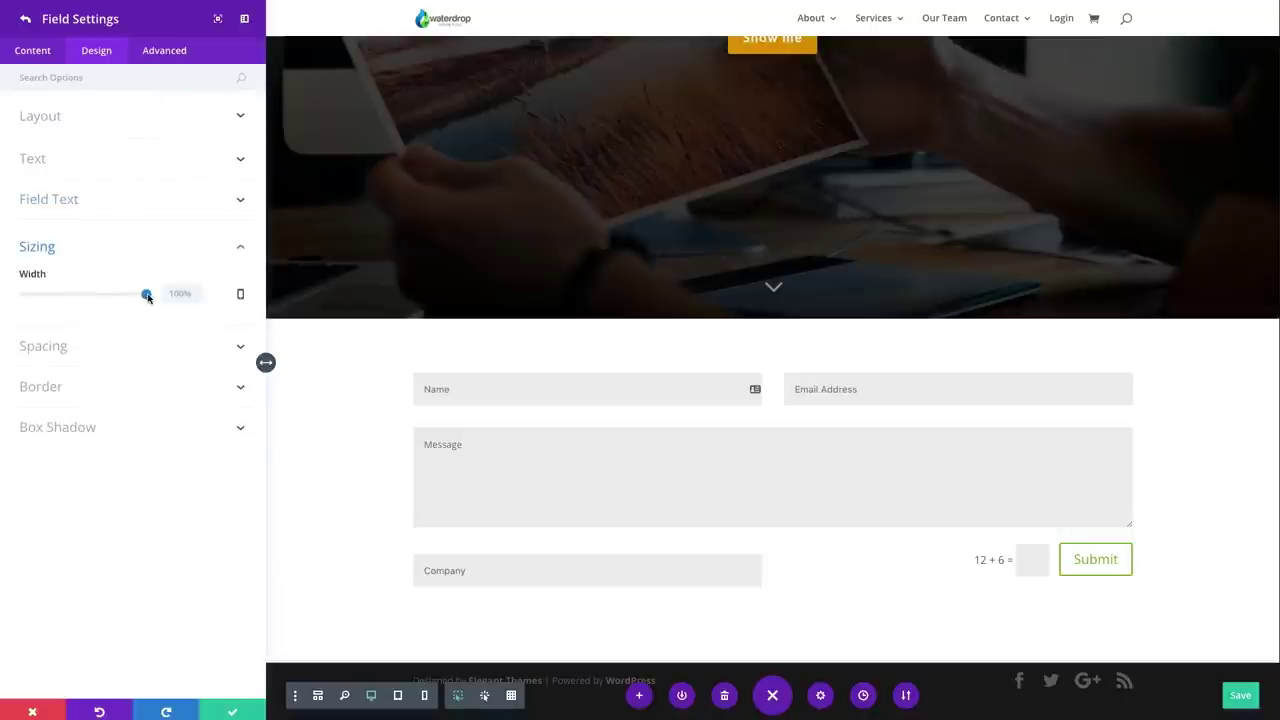
mouse_move(147, 296)
left_mouse_down()
mouse_move(43, 293)
mouse_move(160, 294)
left_mouse_up()
left_click(95, 347)
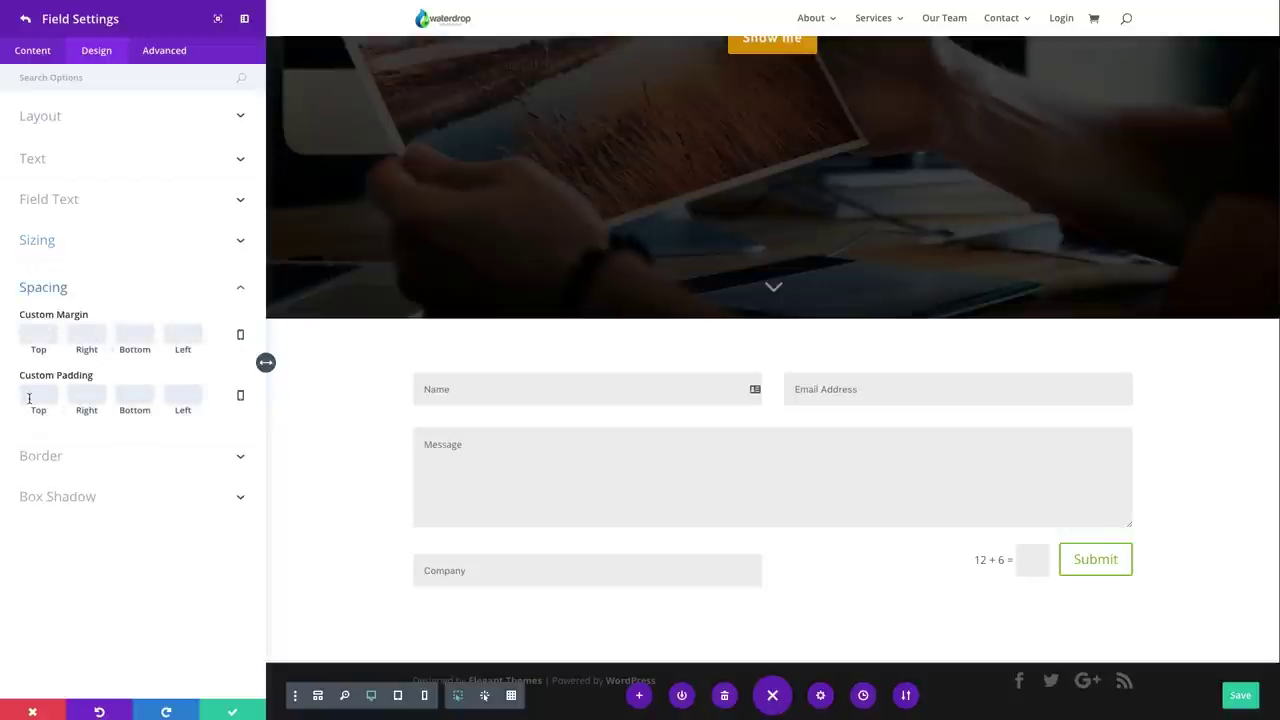
left_click(84, 452)
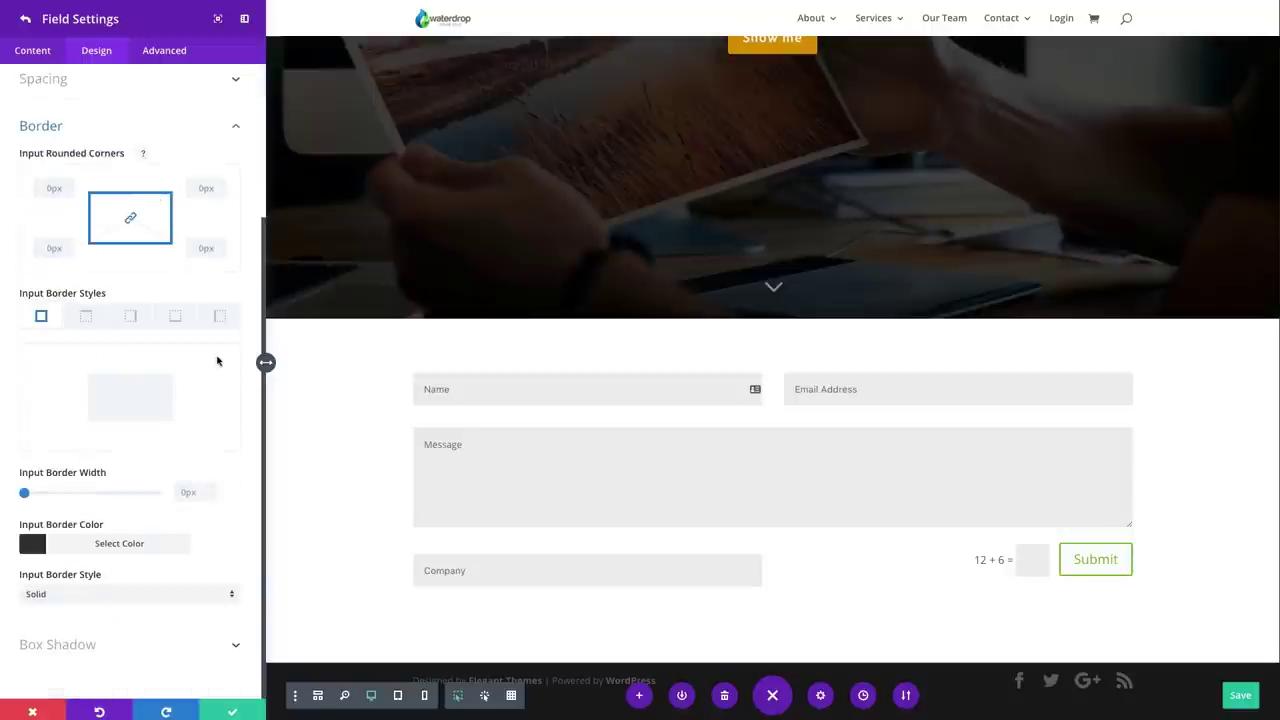
mouse_move(25, 493)
left_mouse_down()
mouse_move(48, 493)
mouse_move(10, 490)
left_mouse_up()
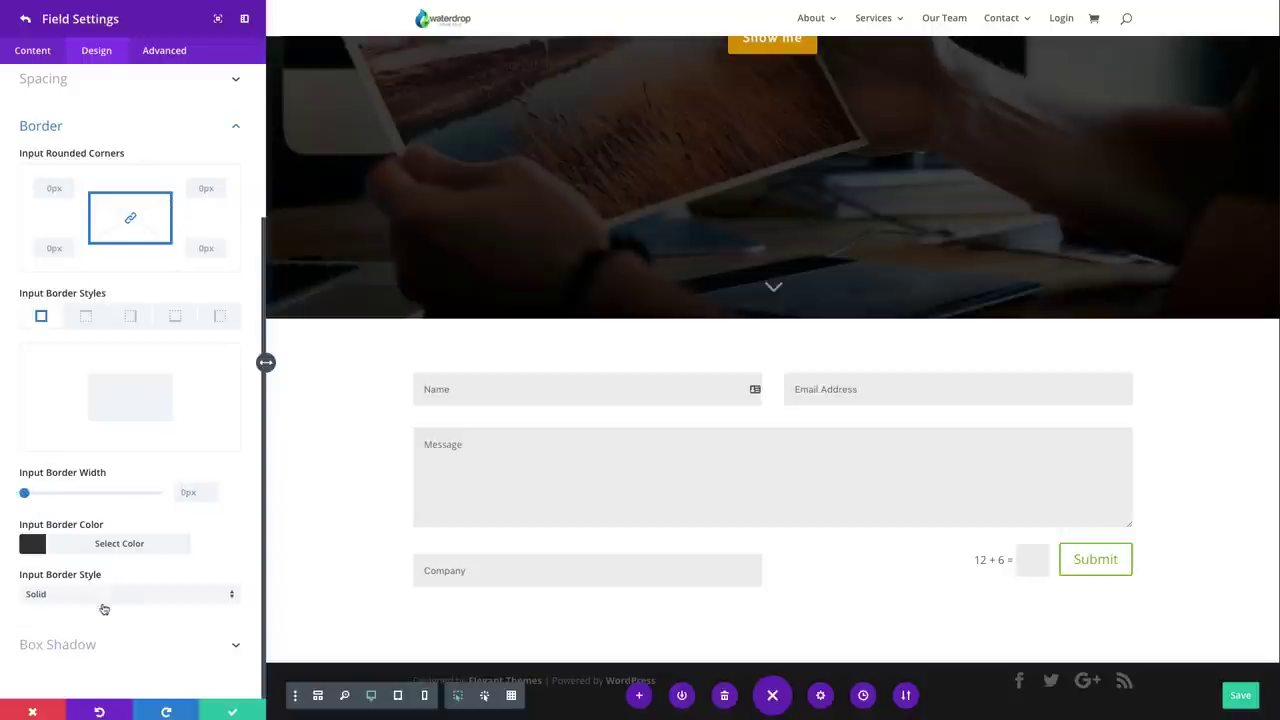
Try the first box shadow preset on the Company field and set the shadow back to none.
left_click(109, 646)
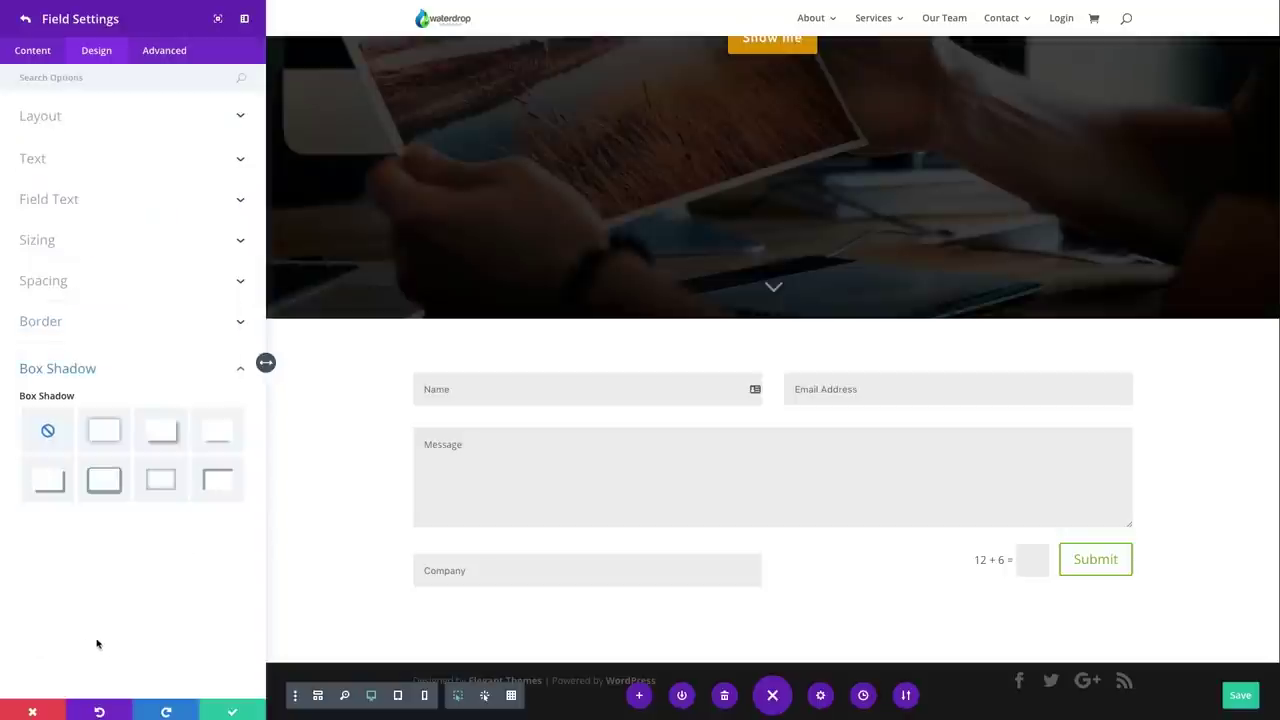
left_click(104, 431)
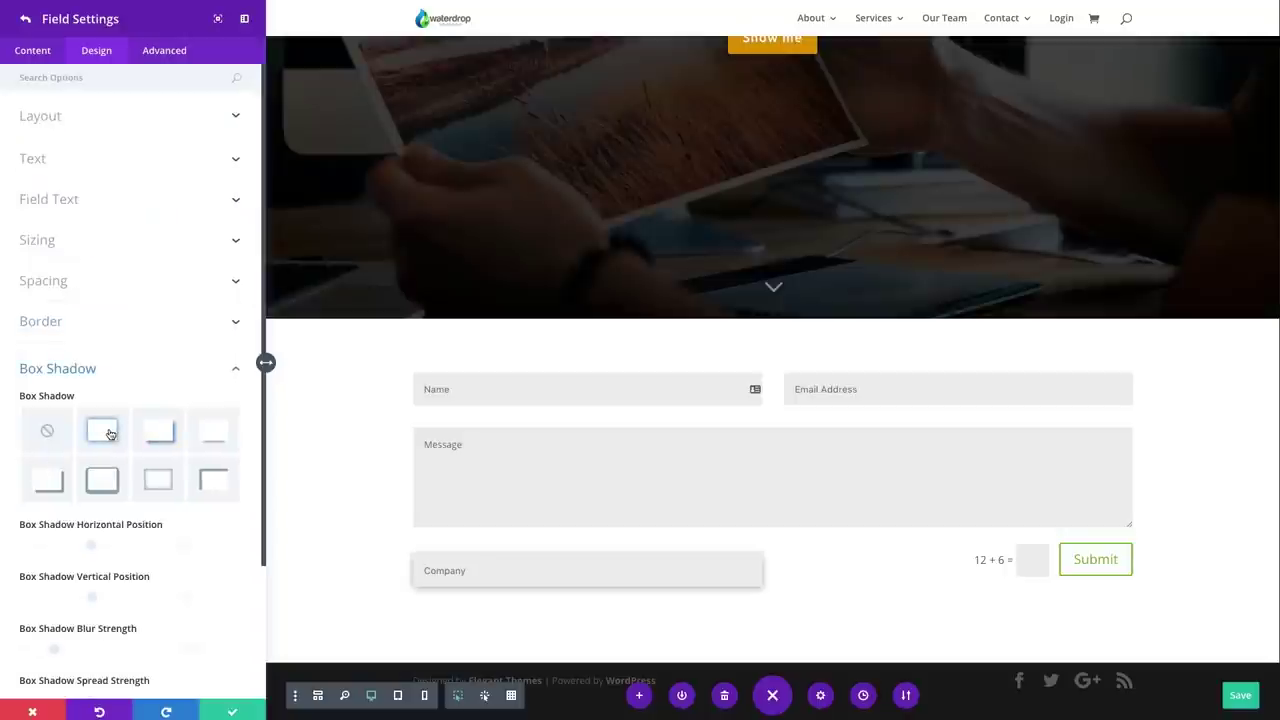
left_click(48, 431)
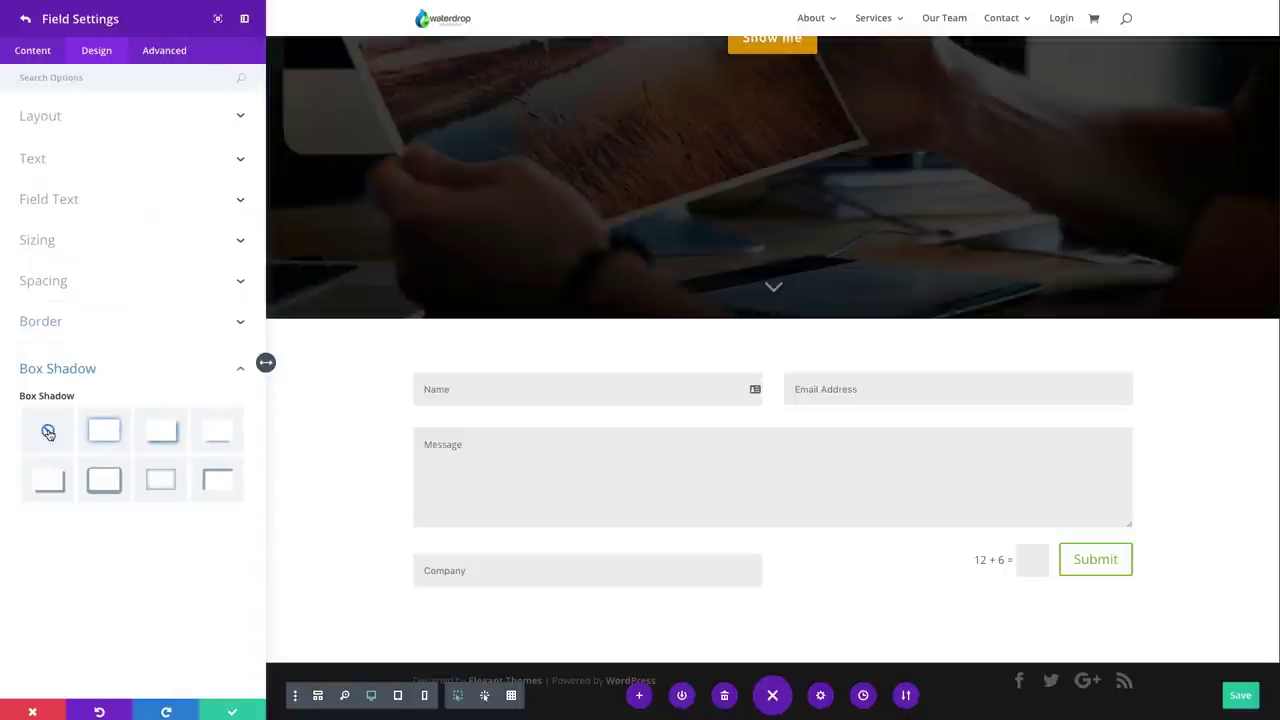
Look over the Company field's custom CSS options for before, main element and after.
left_click(166, 51)
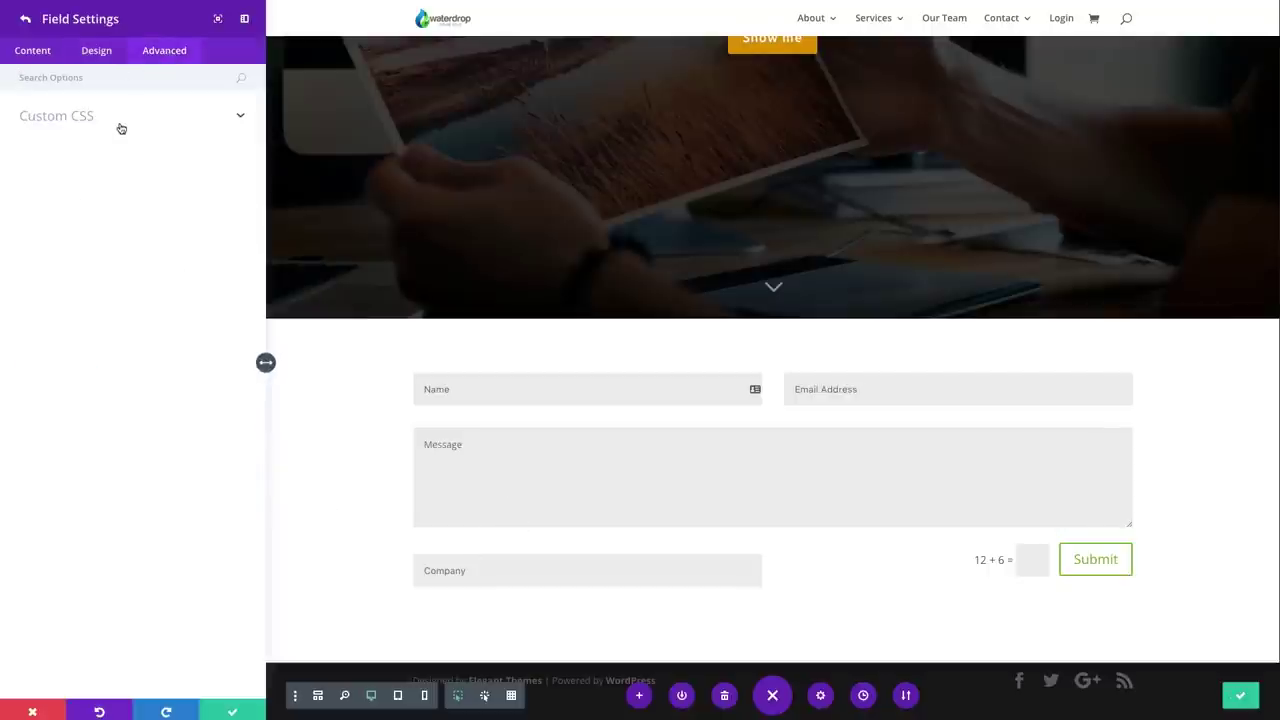
left_click(121, 125)
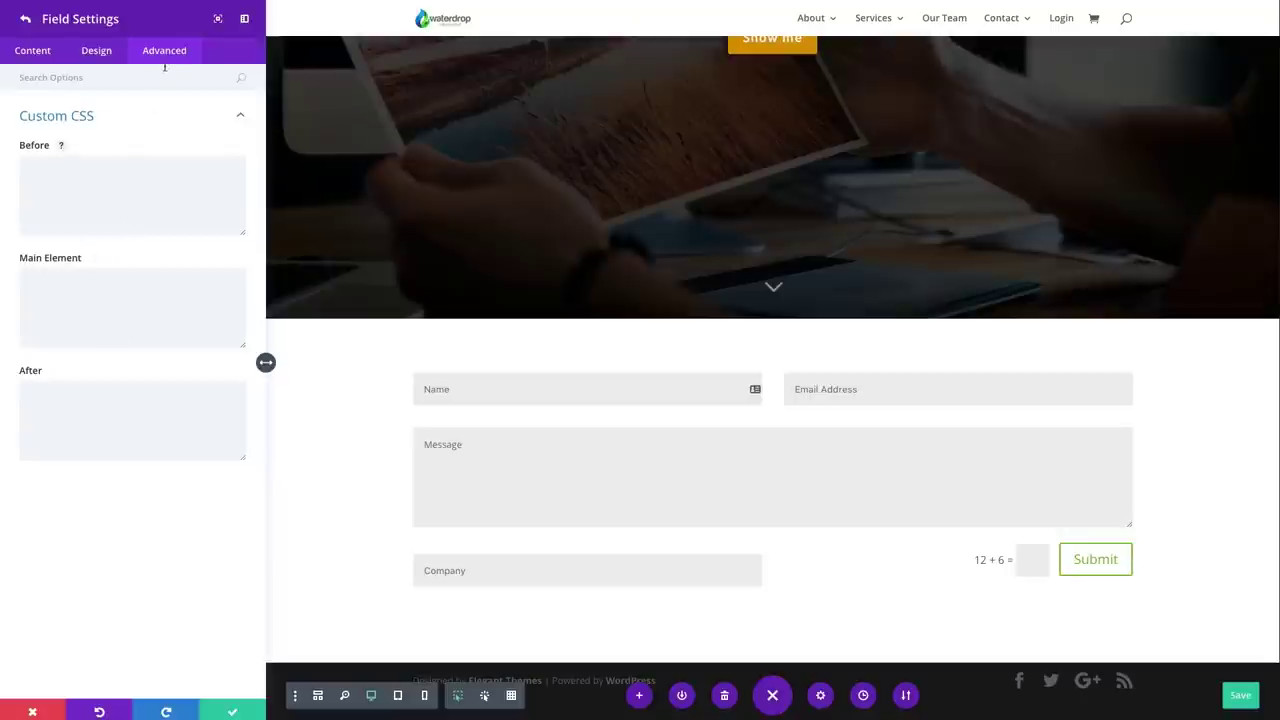
left_click(97, 52)
left_click(36, 51)
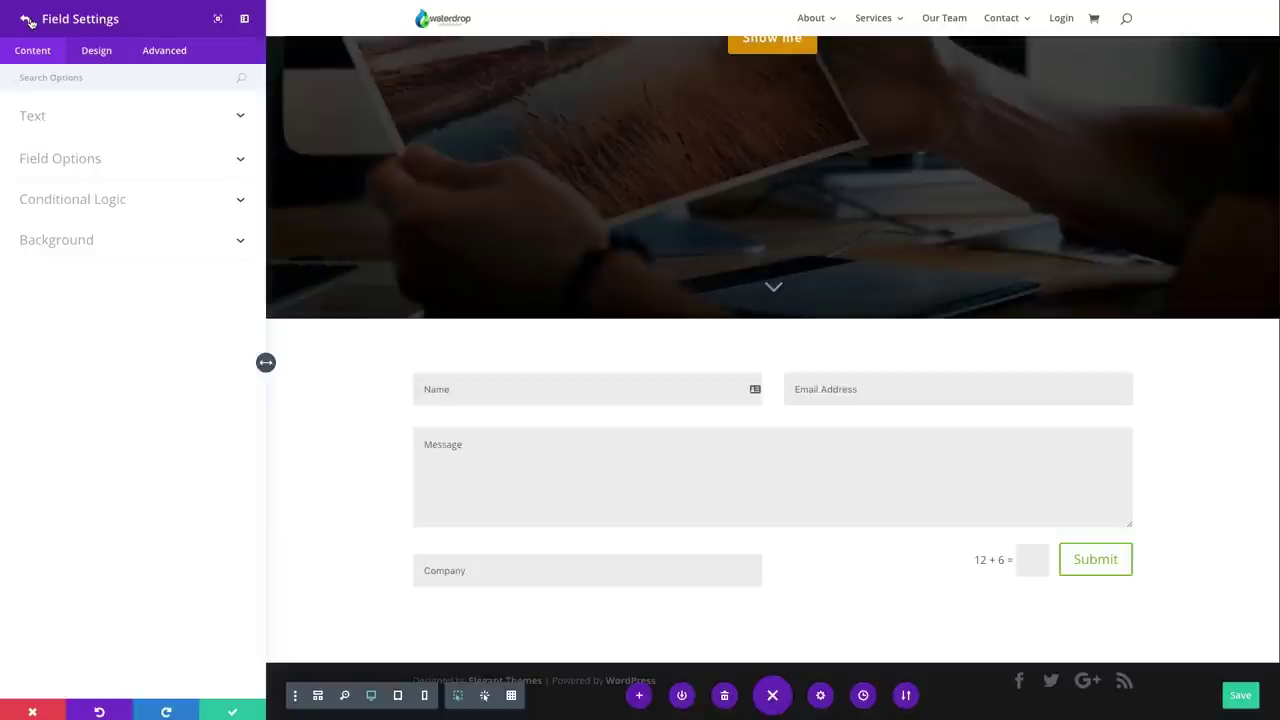
Return to the contact form settings and delete the Company field.
left_click(27, 20)
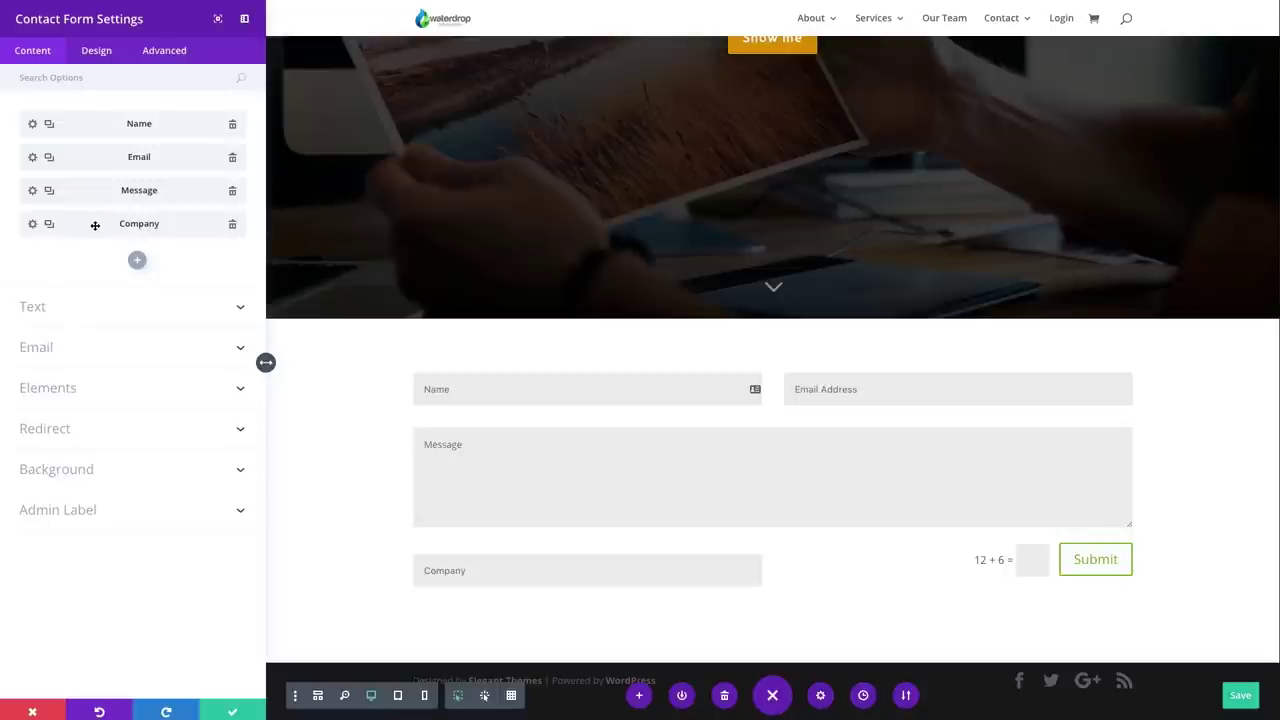
left_click(232, 224)
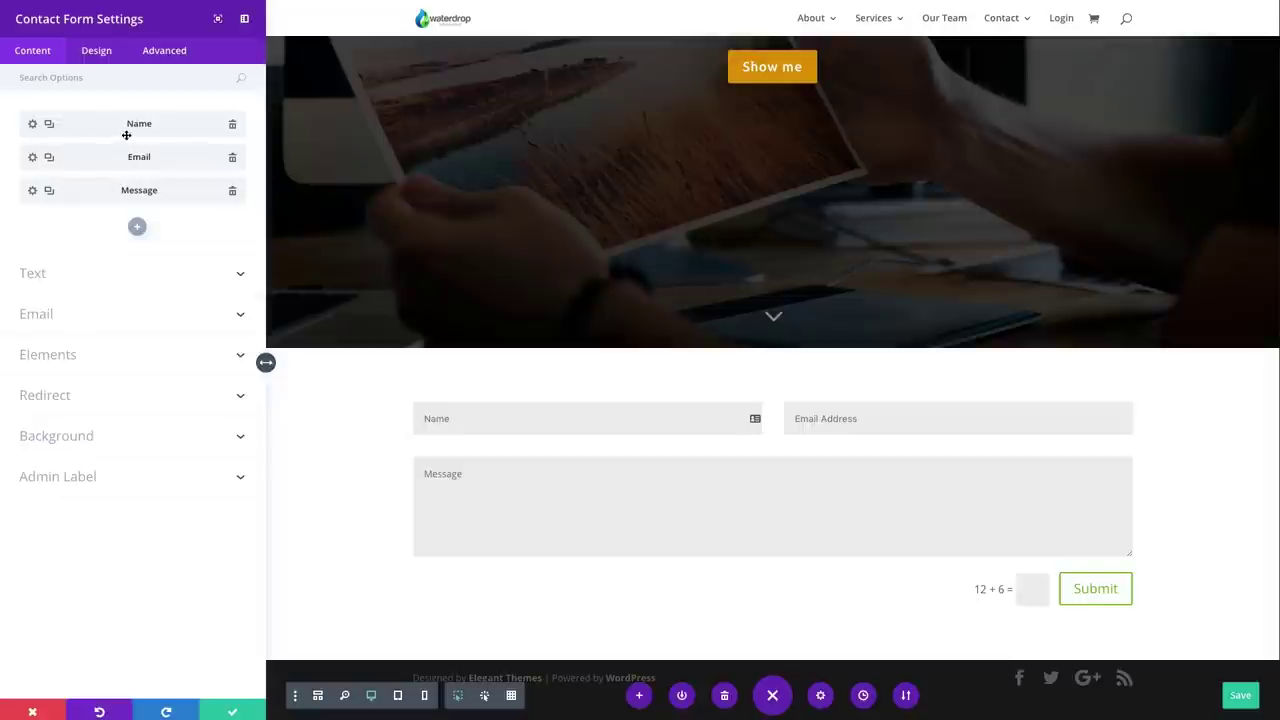
Show the contact form's text settings for title, success message and submit button.
mouse_move(109, 122)
left_mouse_down()
mouse_move(106, 160)
mouse_move(106, 109)
mouse_move(108, 167)
mouse_move(103, 120)
left_mouse_up()
left_click(43, 275)
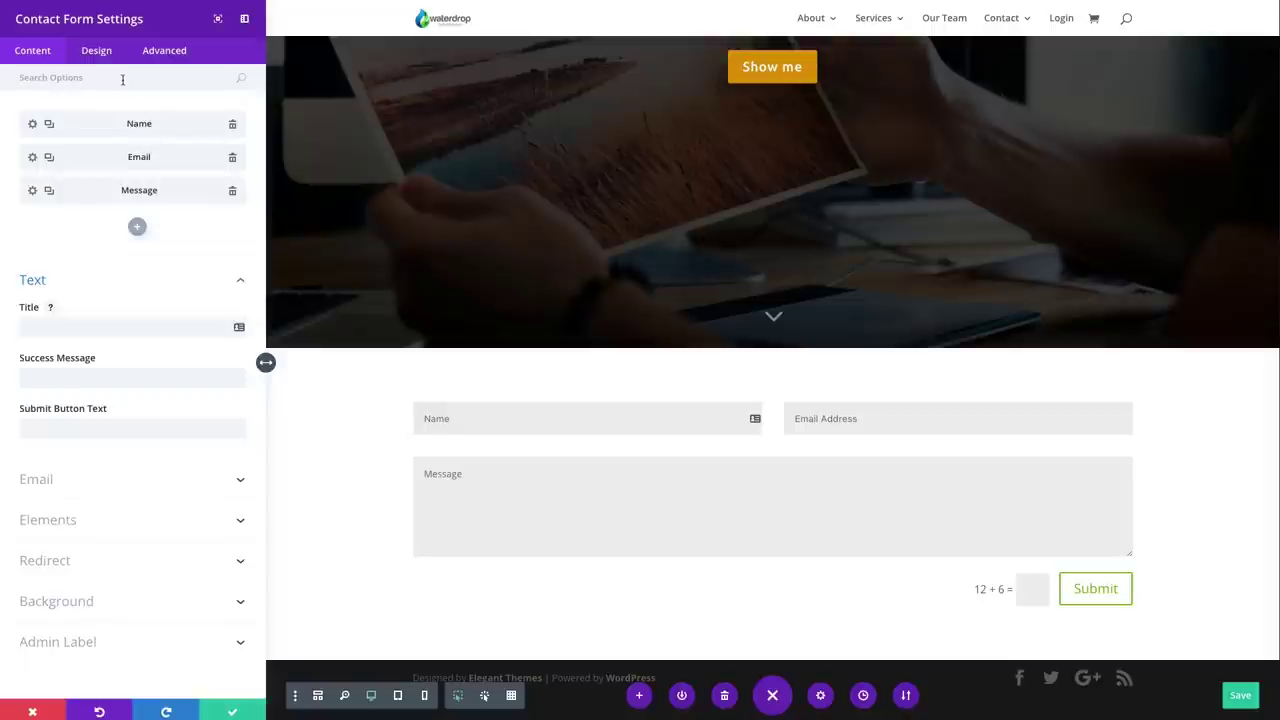
Set the contact form's title to "Contact Form" and look at the success message and submit button text fields.
left_click(129, 333)
key("ctrl+s")
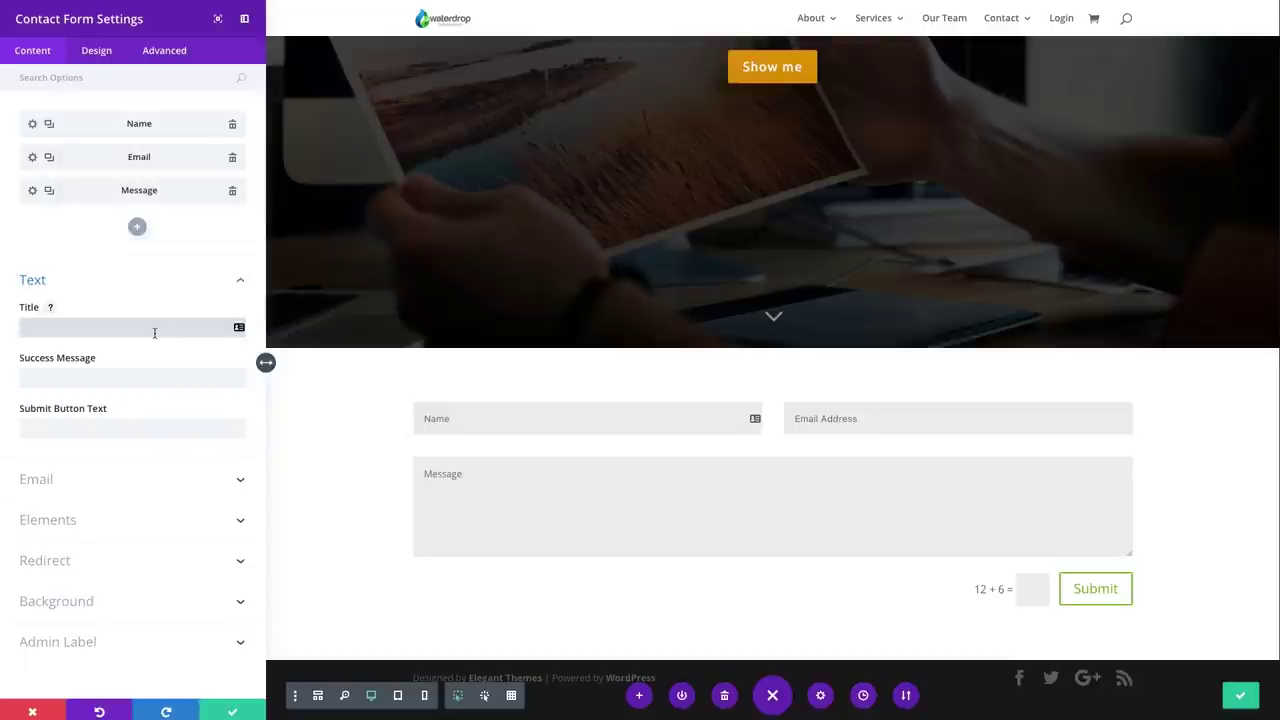
type("Contact")
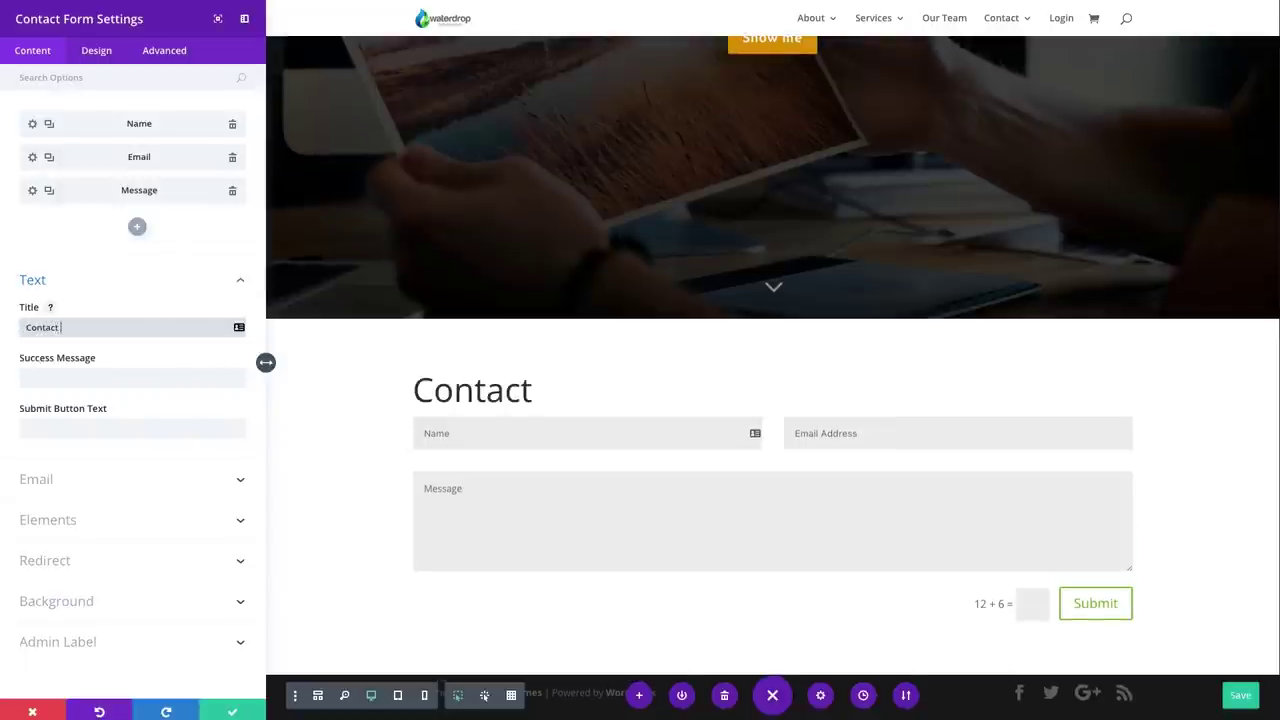
type(" Form")
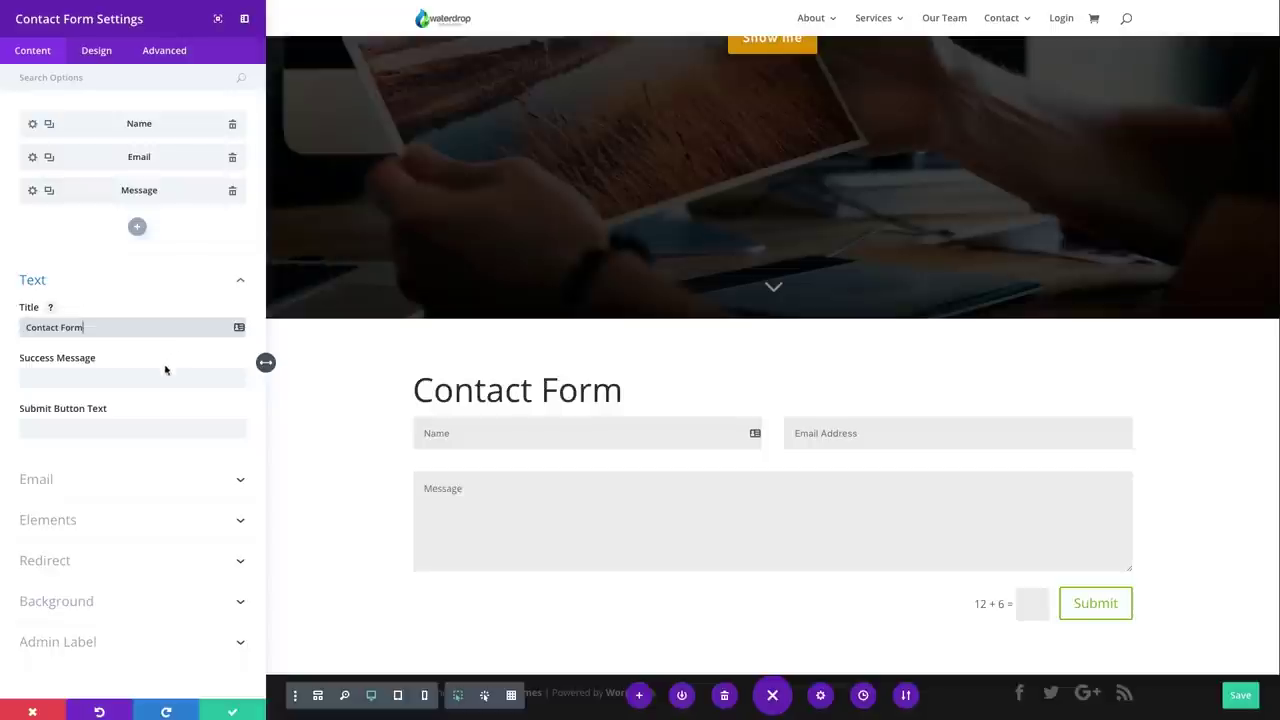
left_click(140, 375)
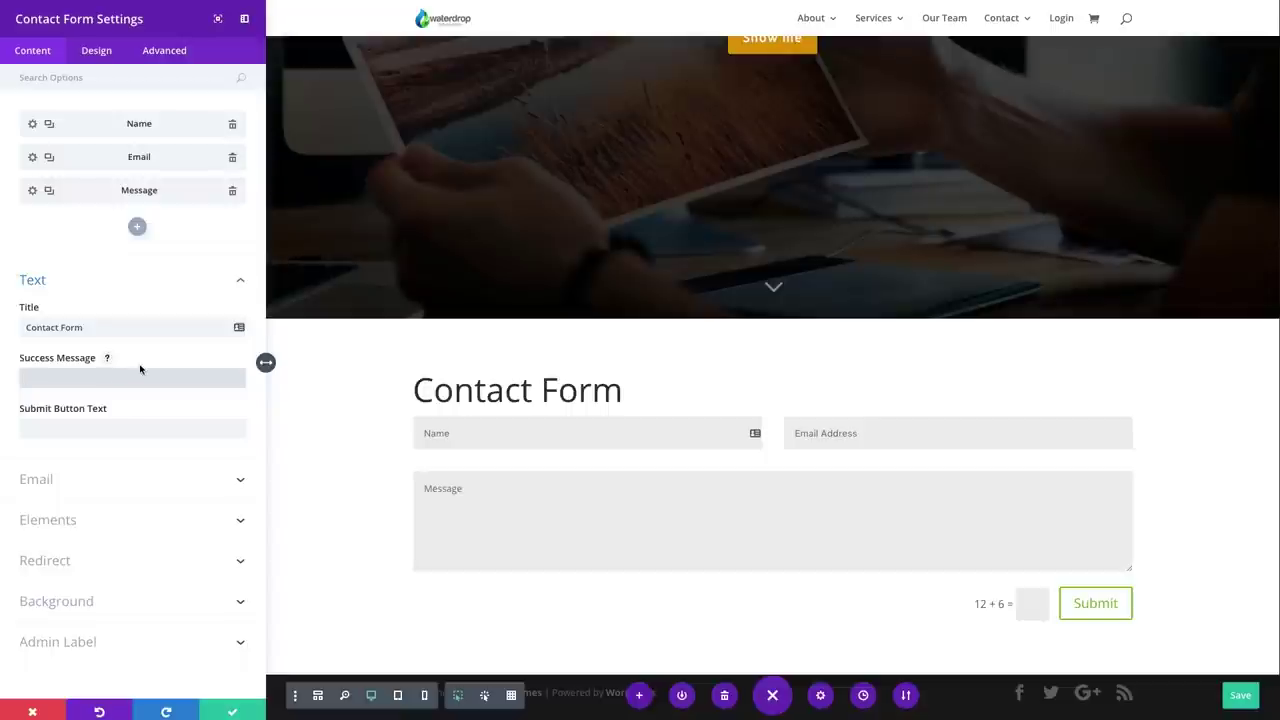
left_click(118, 425)
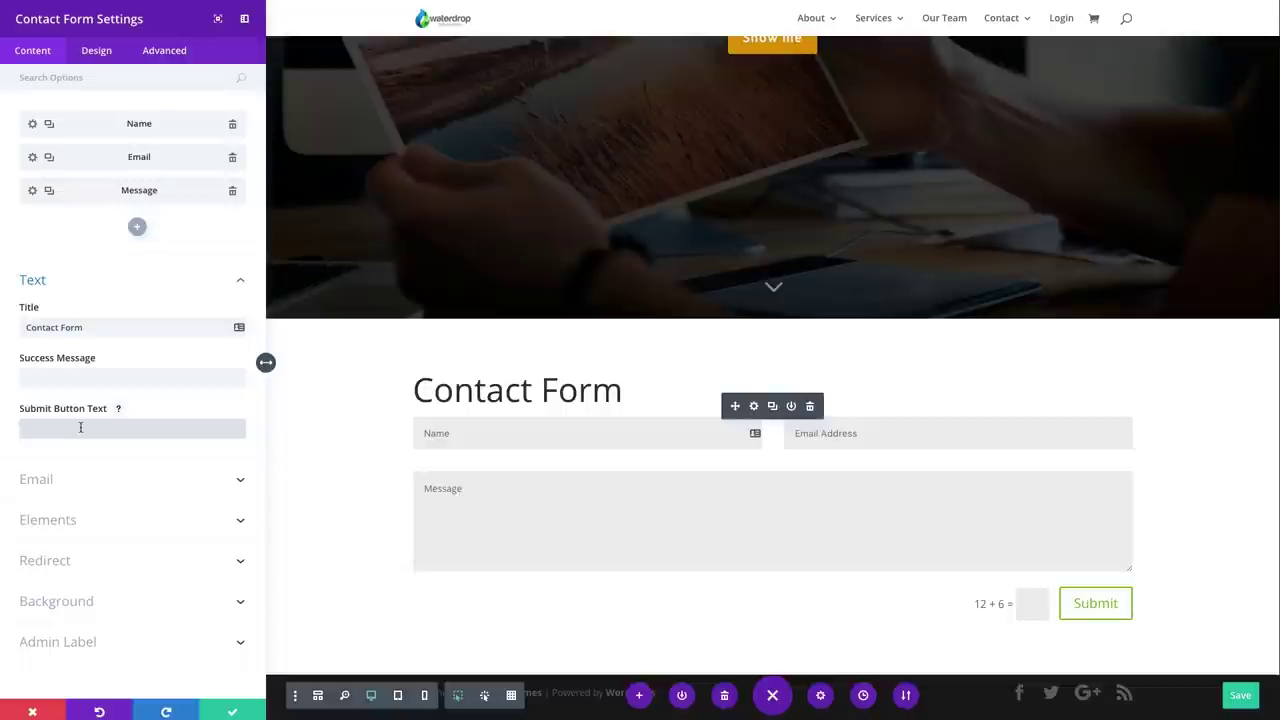
Show the help for the email message pattern and enter its first line, "The name of this contact is: %%name%%".
left_click(124, 490)
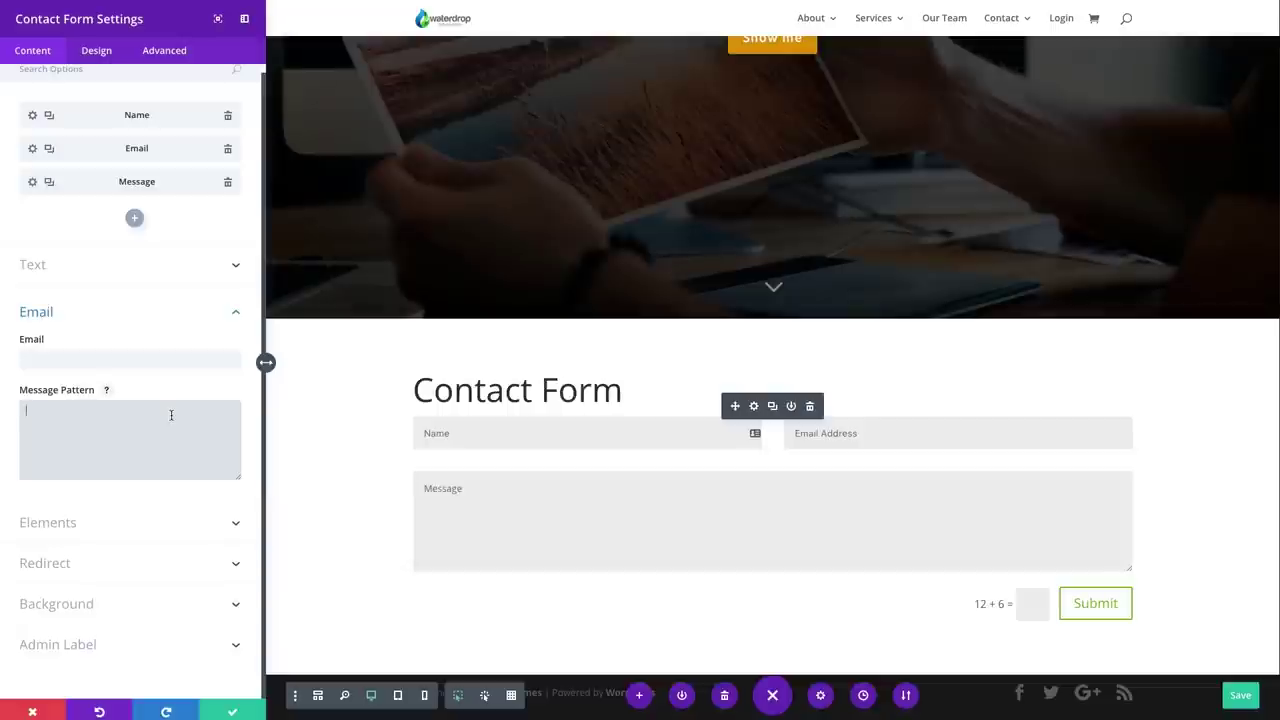
left_click(107, 391)
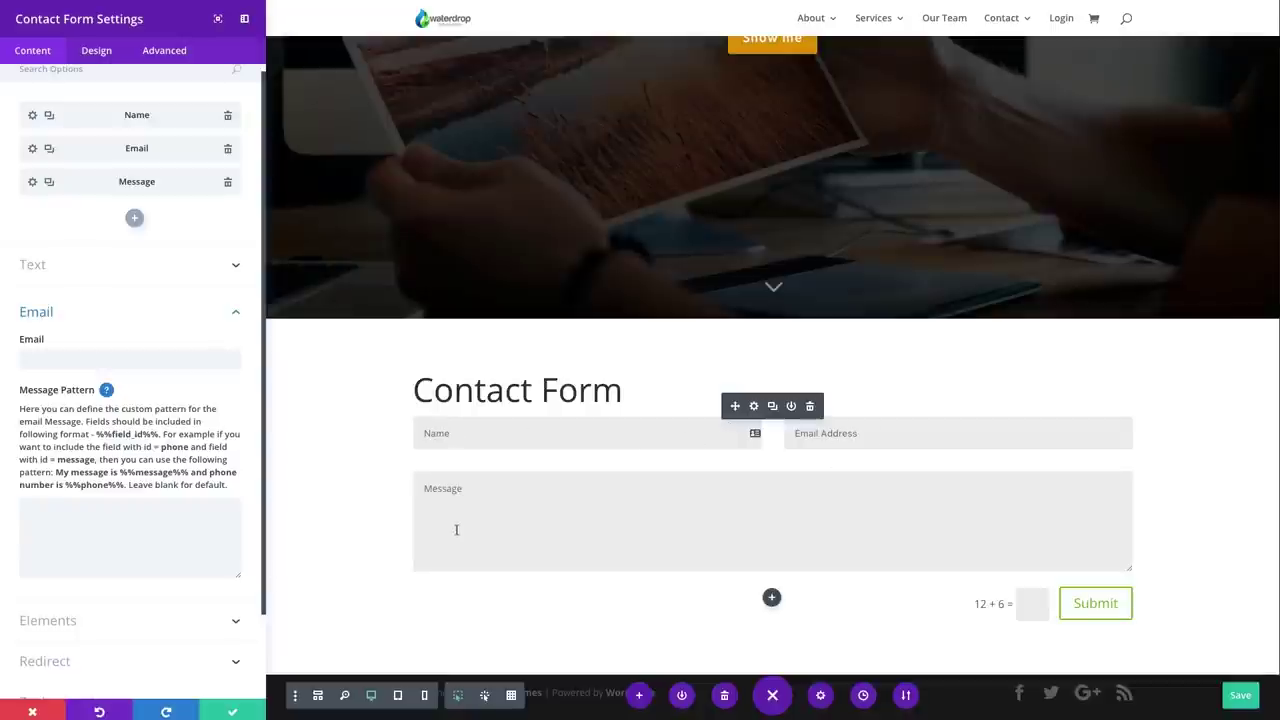
left_click(153, 514)
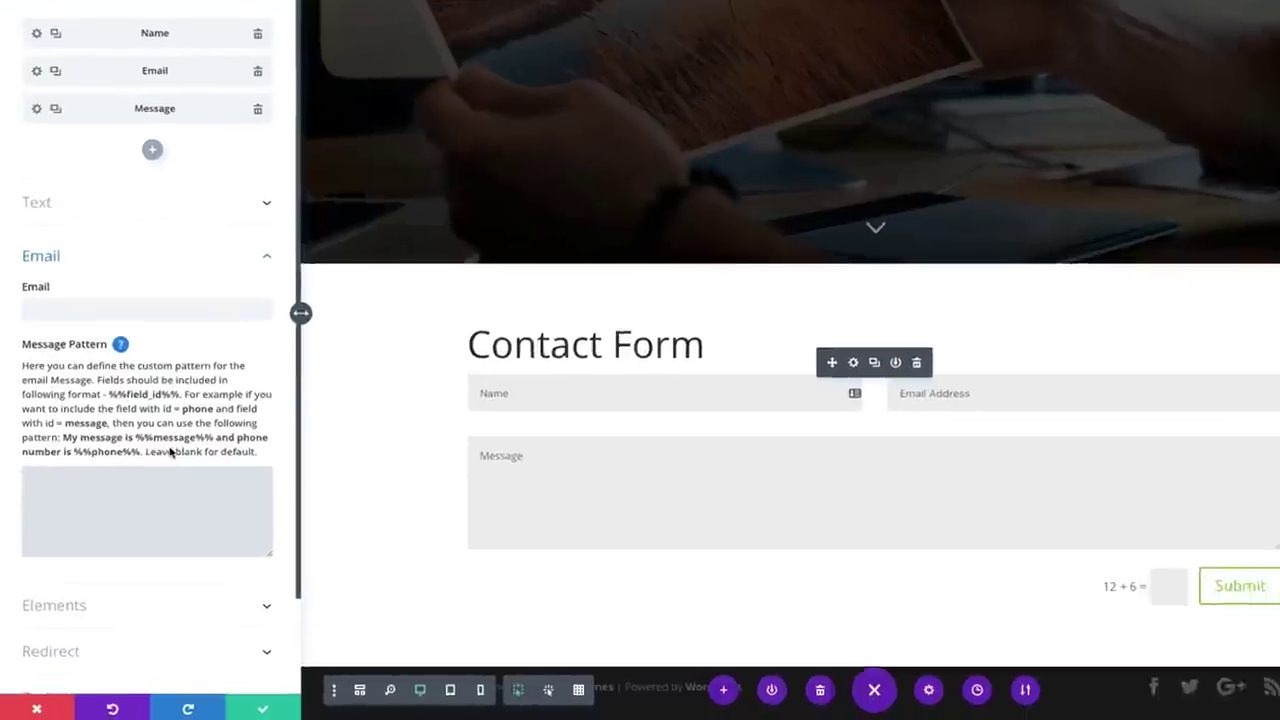
type("The")
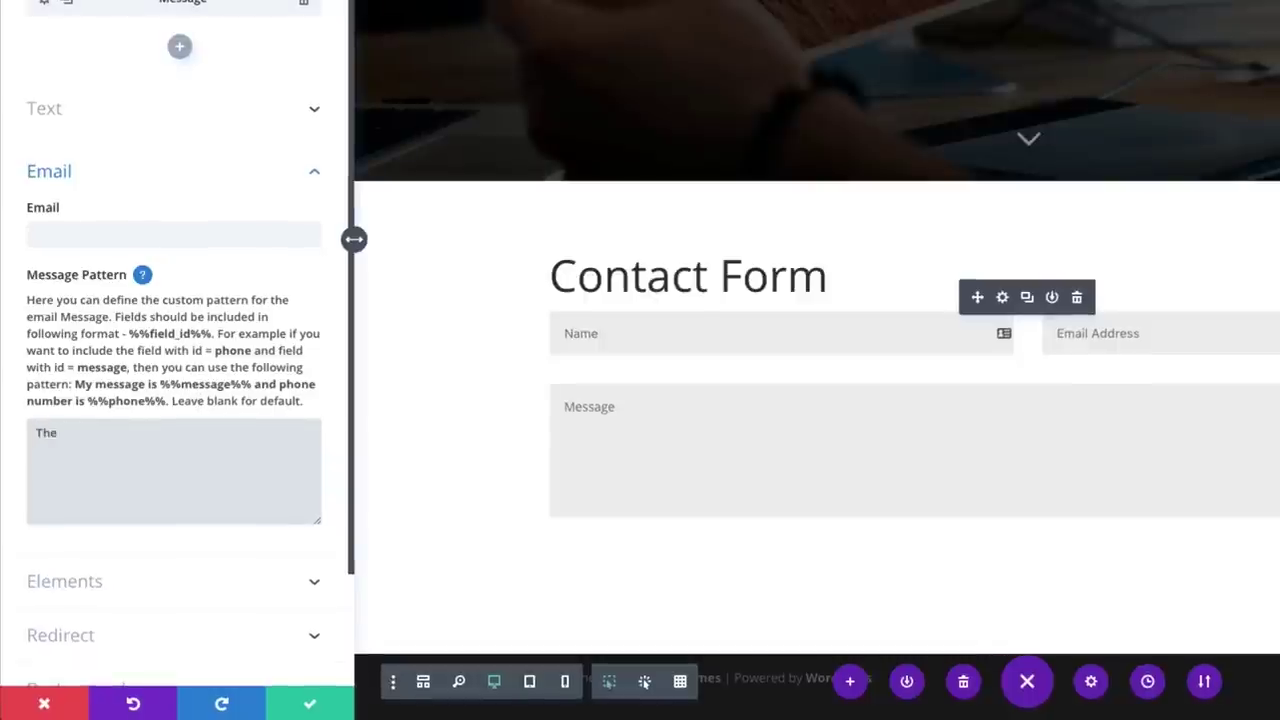
type(" name of this conta")
type("ct")
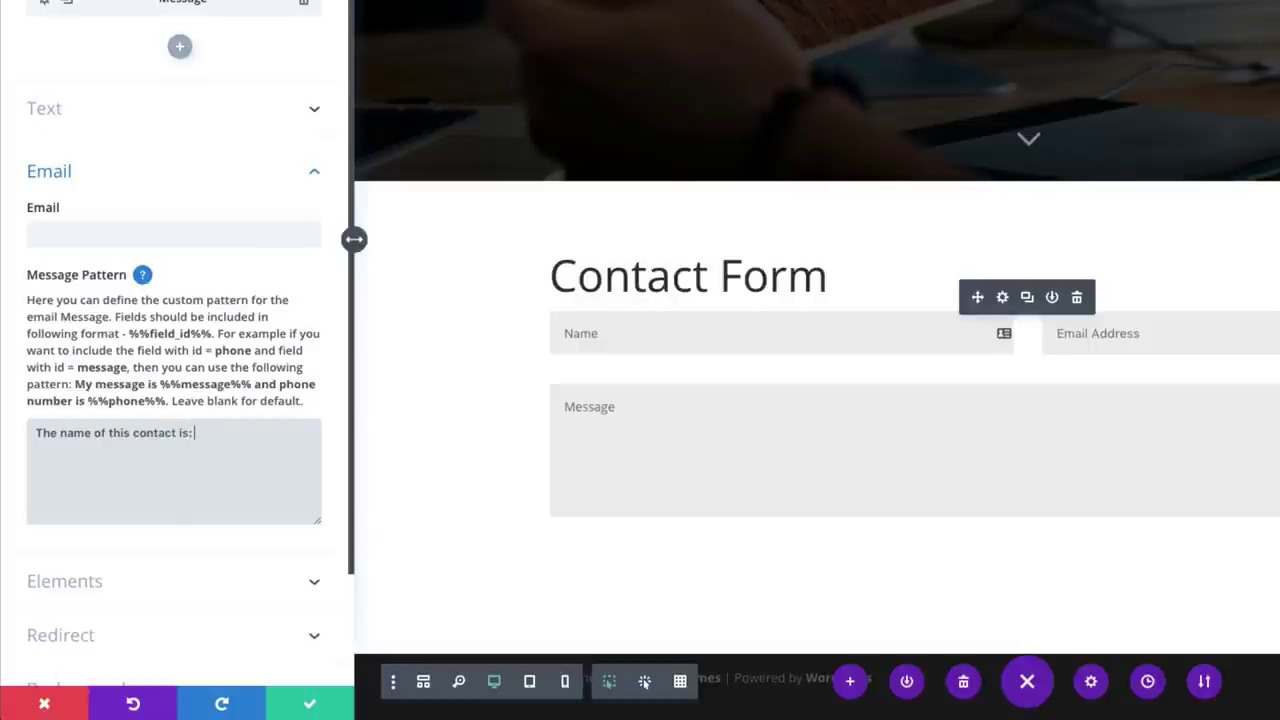
type(" is: %%")
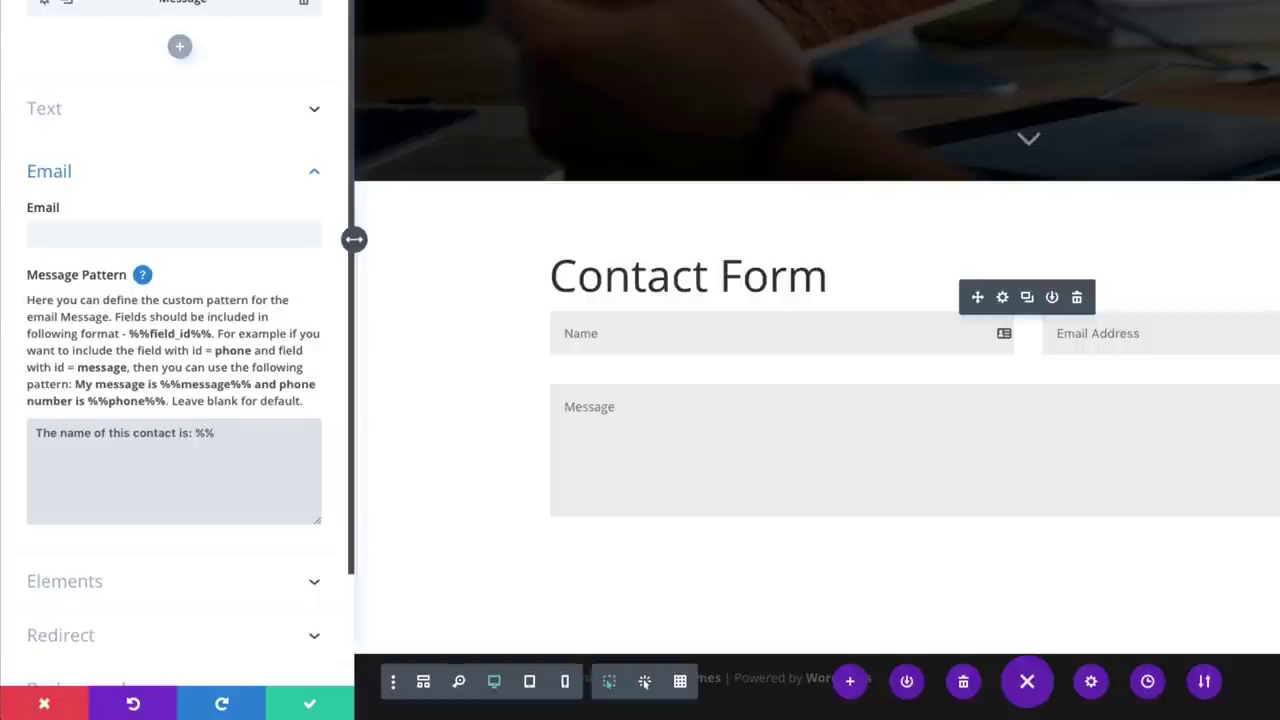
type("name")
type("%%")
key("Return")
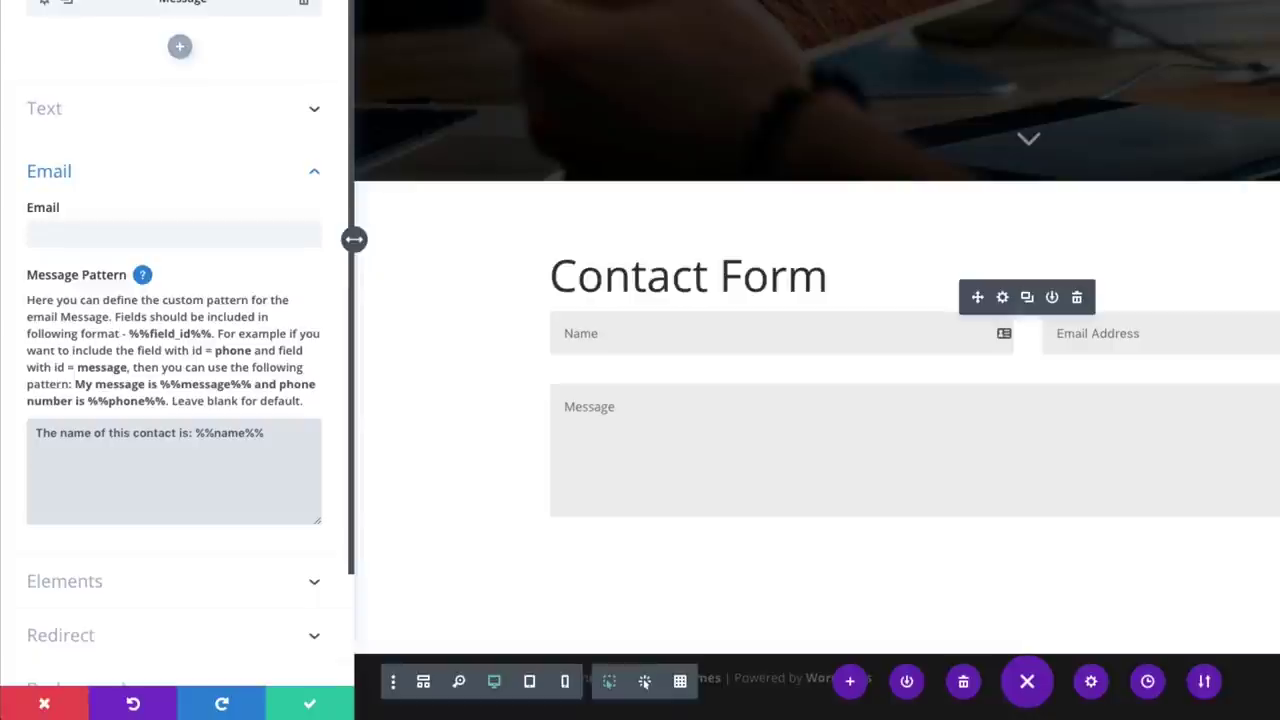
Add the message pattern lines "The email address for this contact is: %%email%%" and "The message is: %%message%%".
type("The email address")
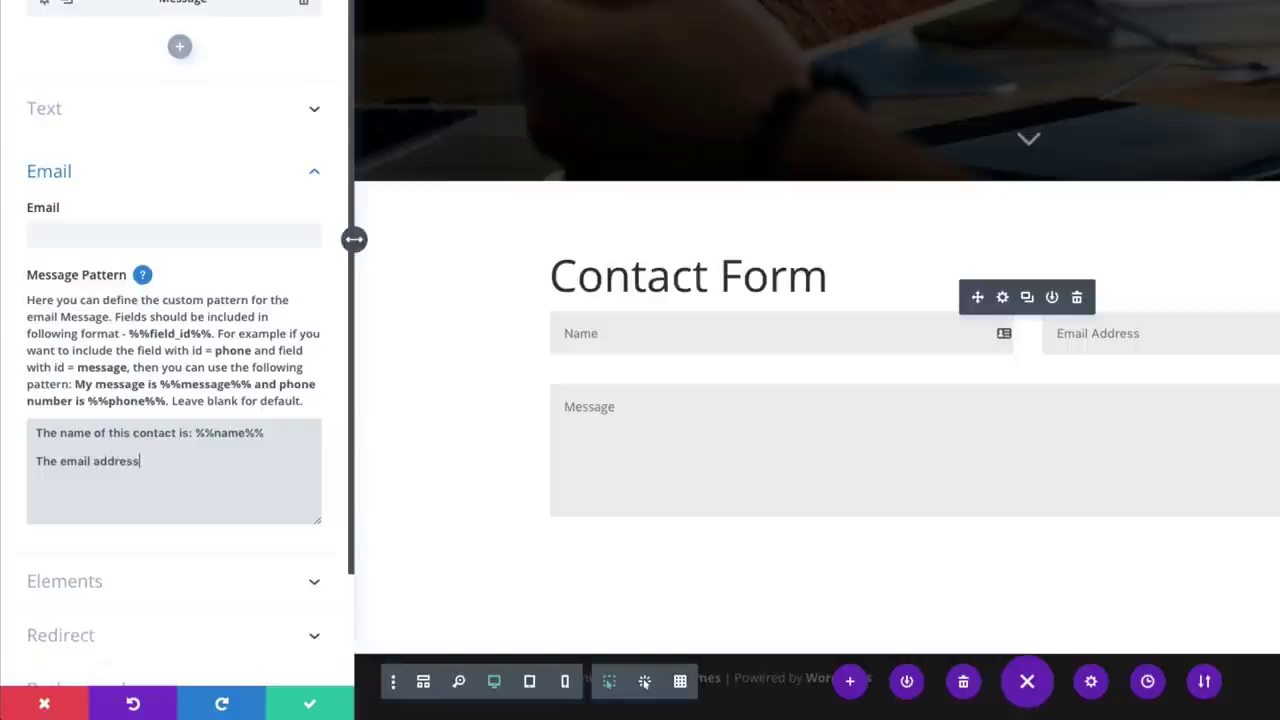
type(" for this contact is: %")
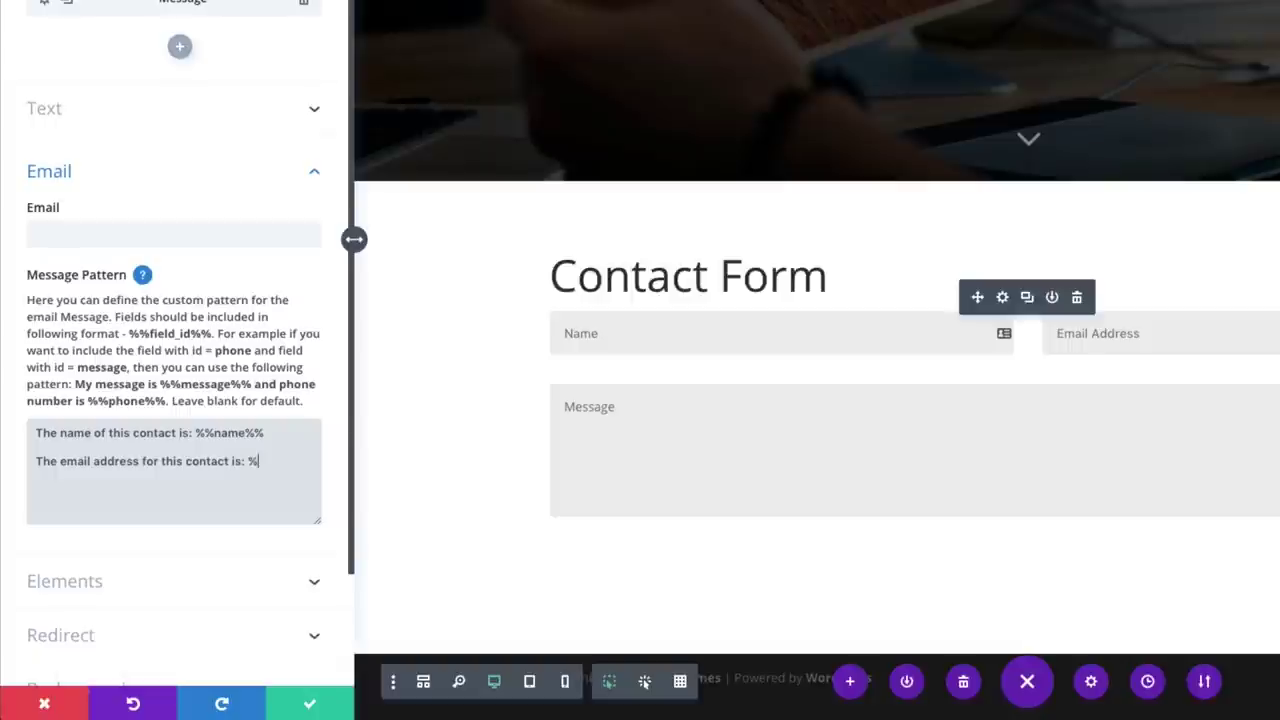
type("%email%%  ")
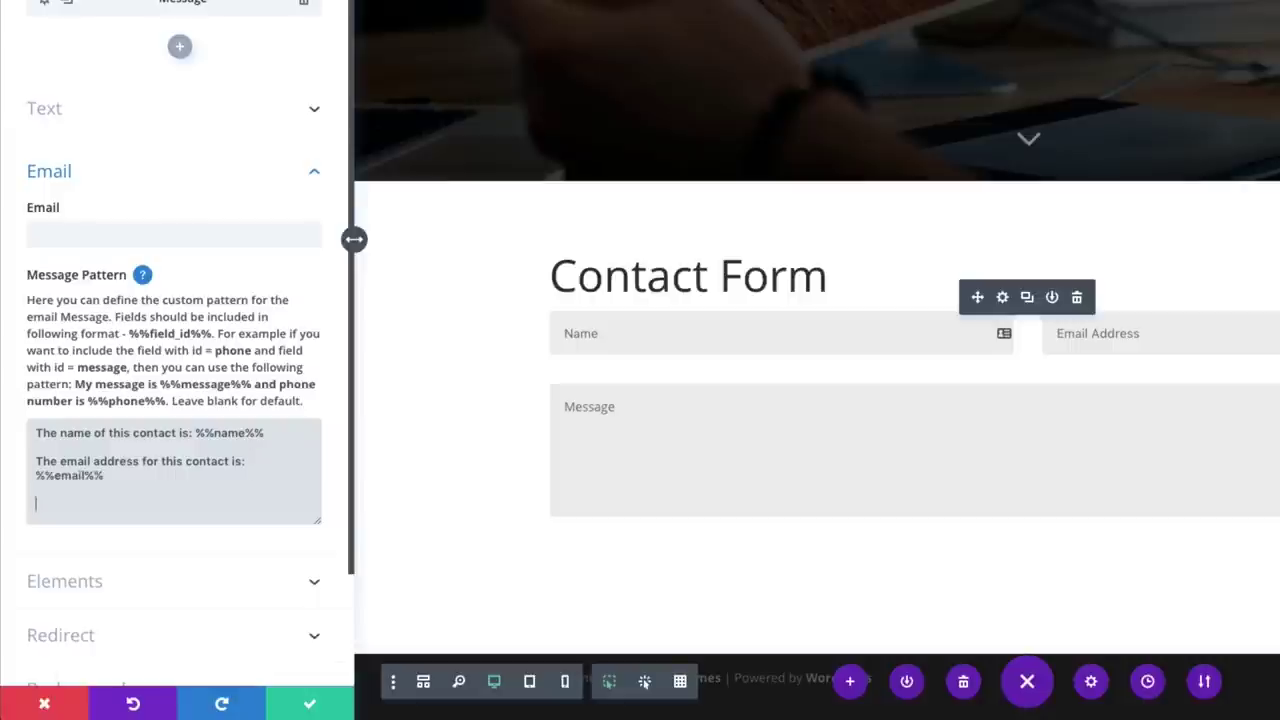
type("The message is")
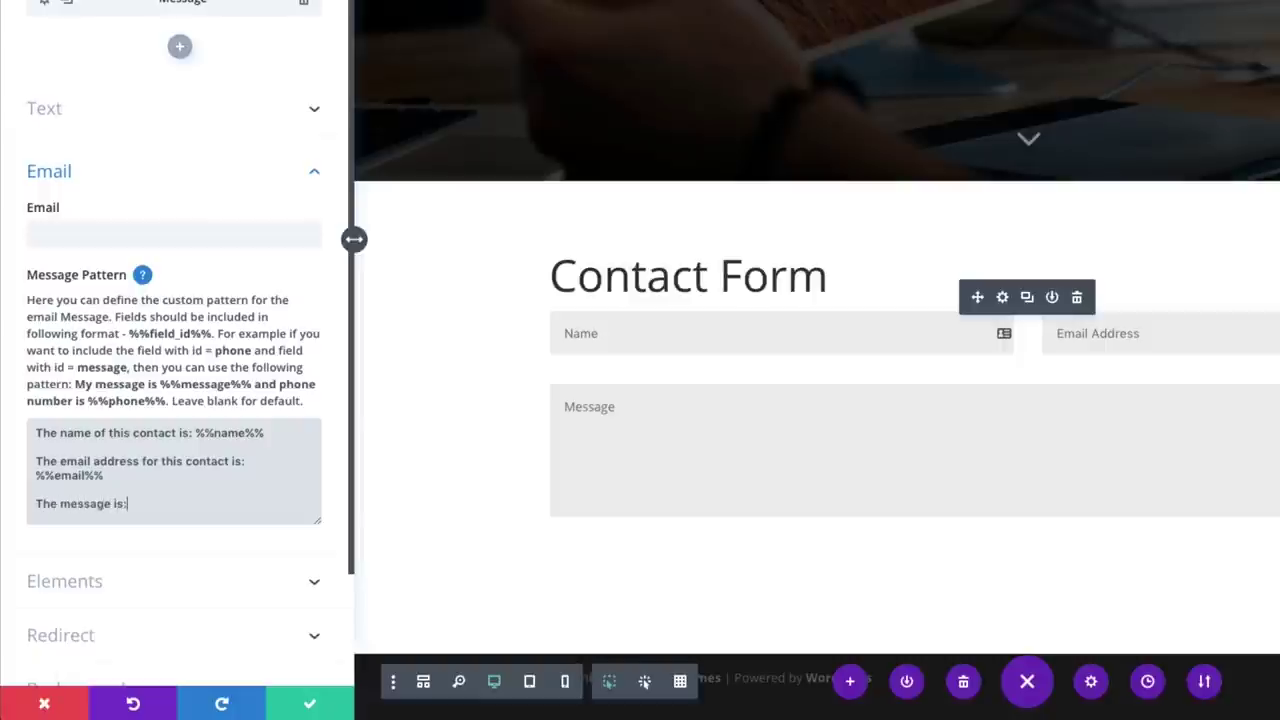
type(": %%message")
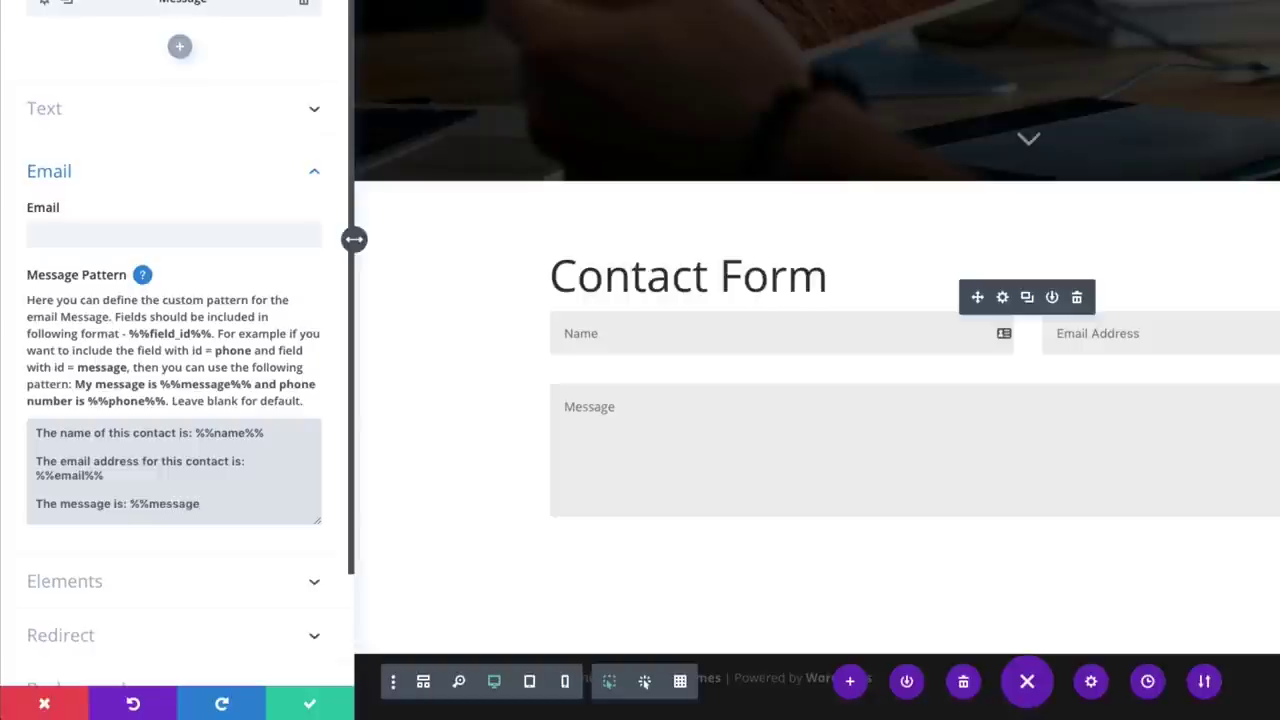
type("%%")
key("Return")
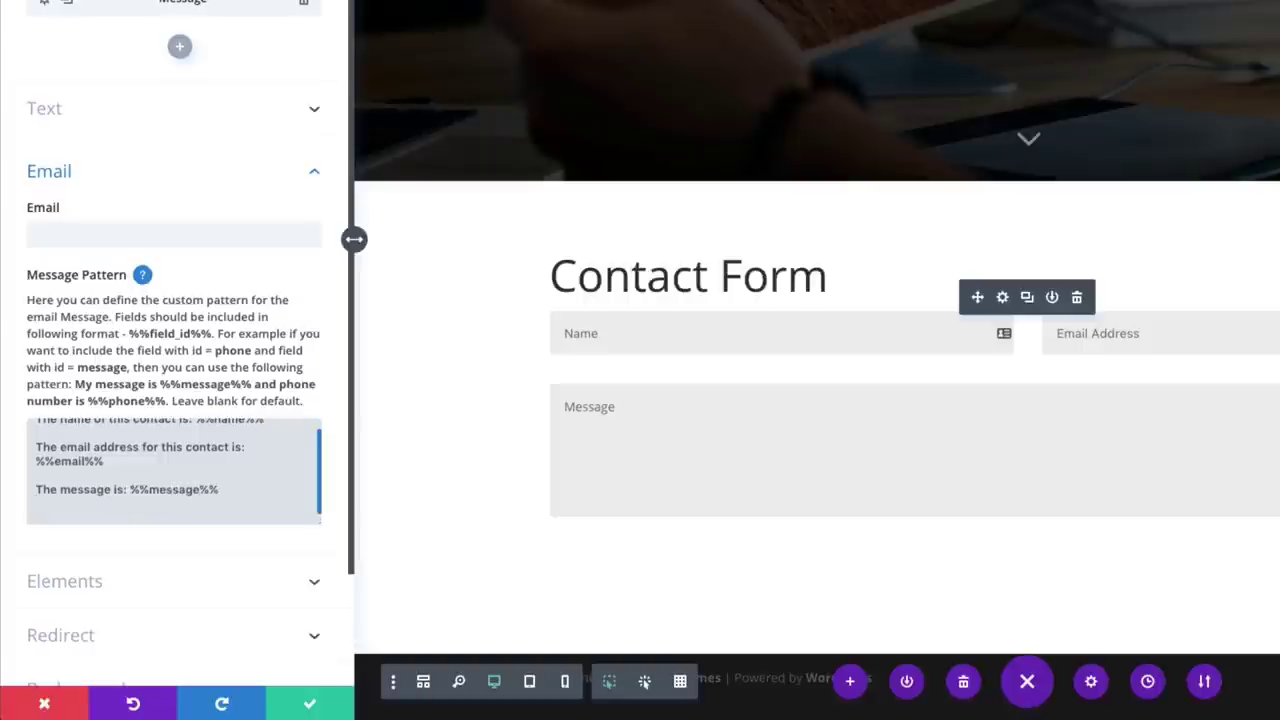
Compare the name and email placeholders in the message pattern with the Name field's Field ID setting.
scroll(248, 452, "up", 2)
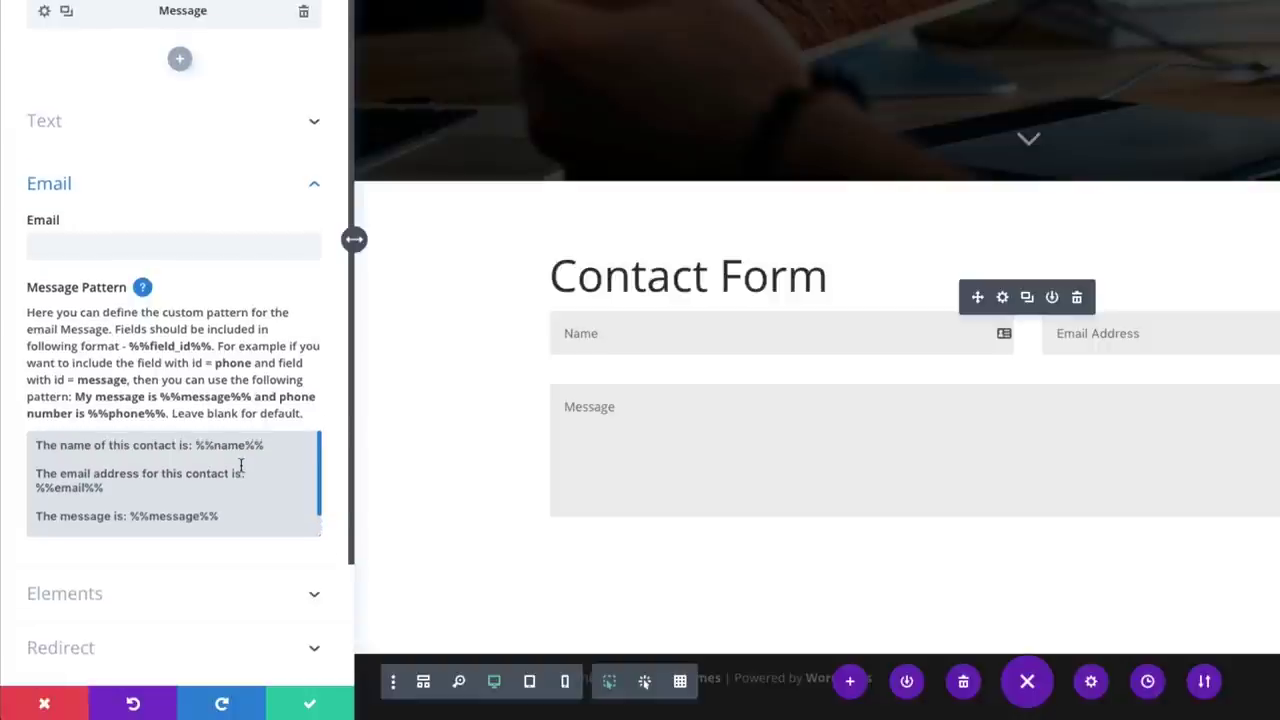
double_click(236, 447)
double_click(70, 489)
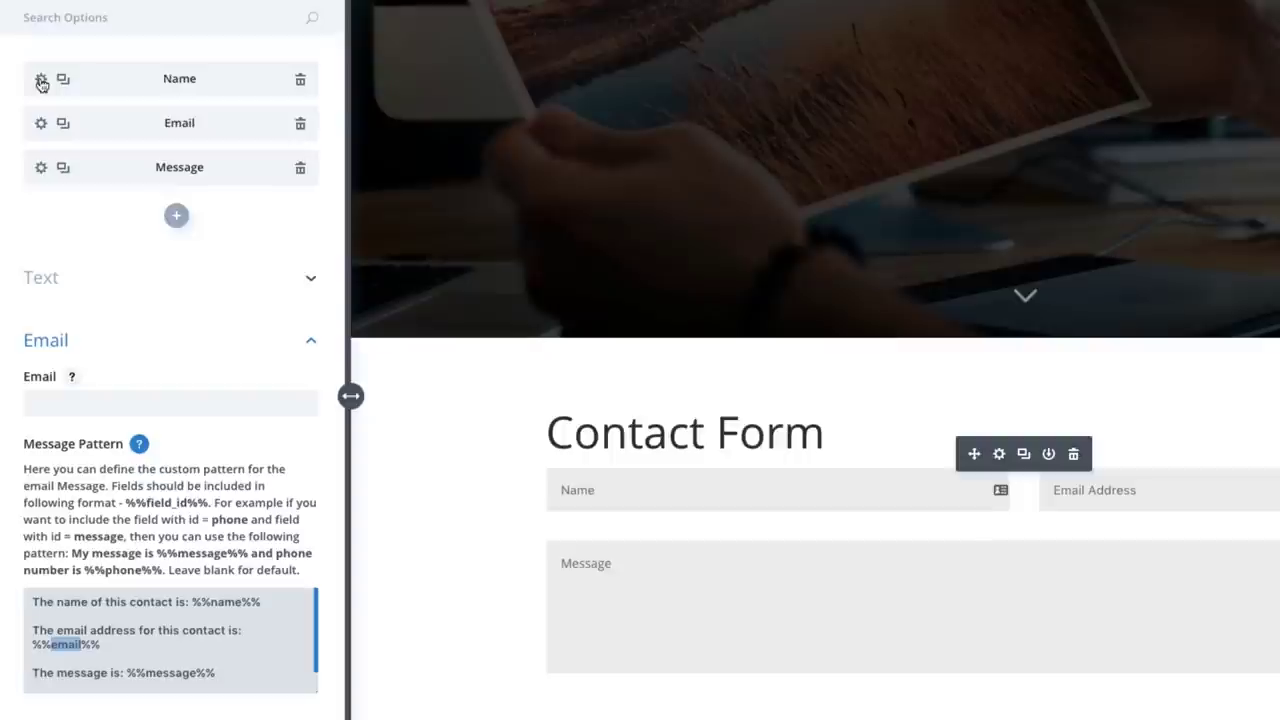
left_click(41, 83)
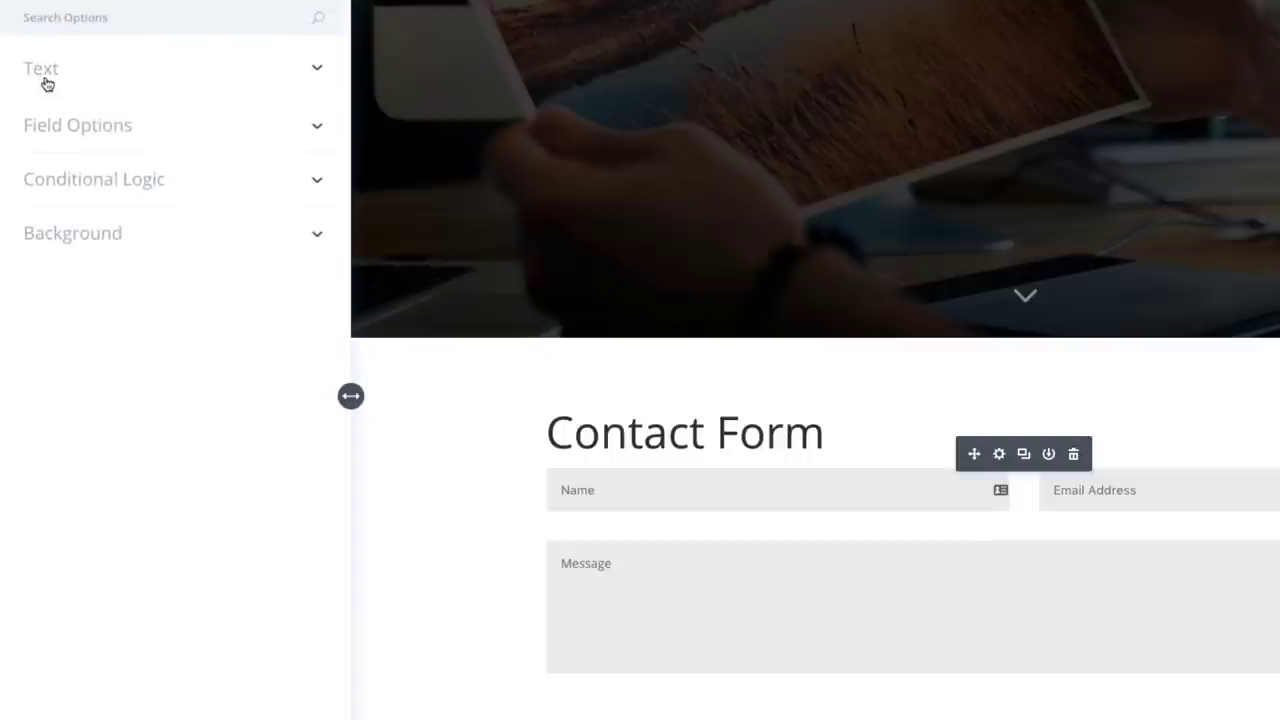
left_click(80, 76)
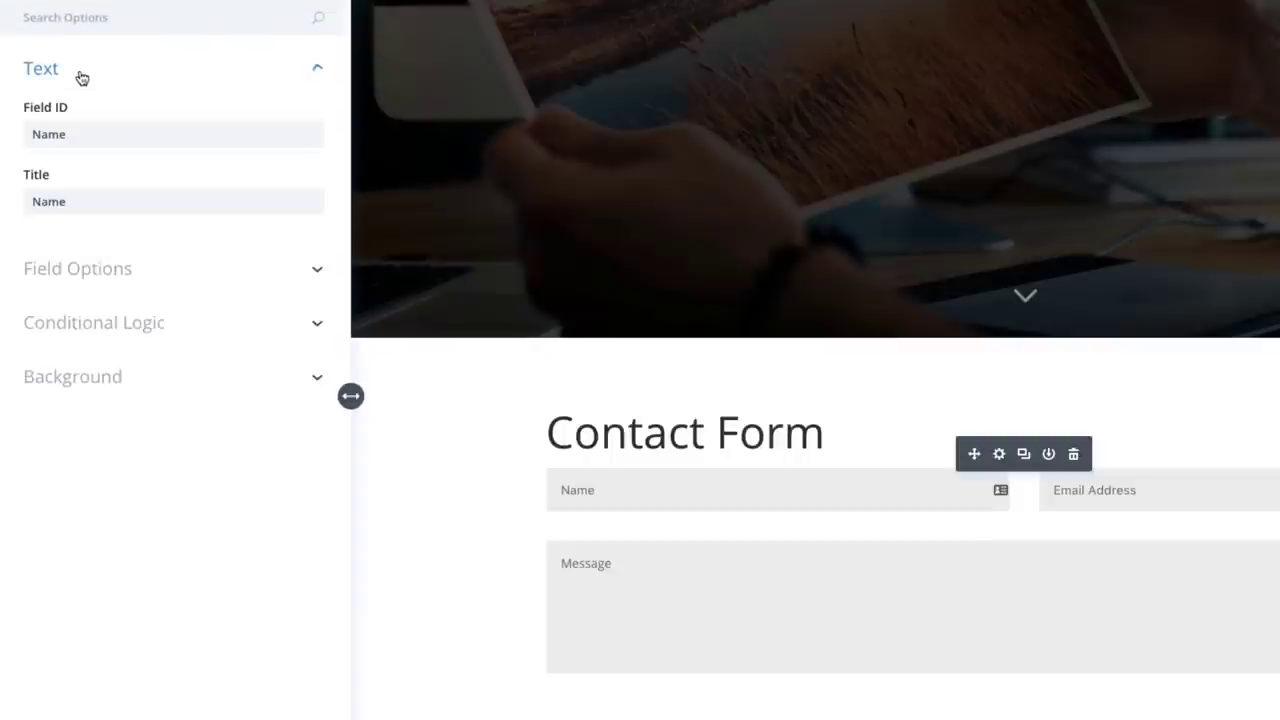
left_click_drag(102, 138, 14, 140)
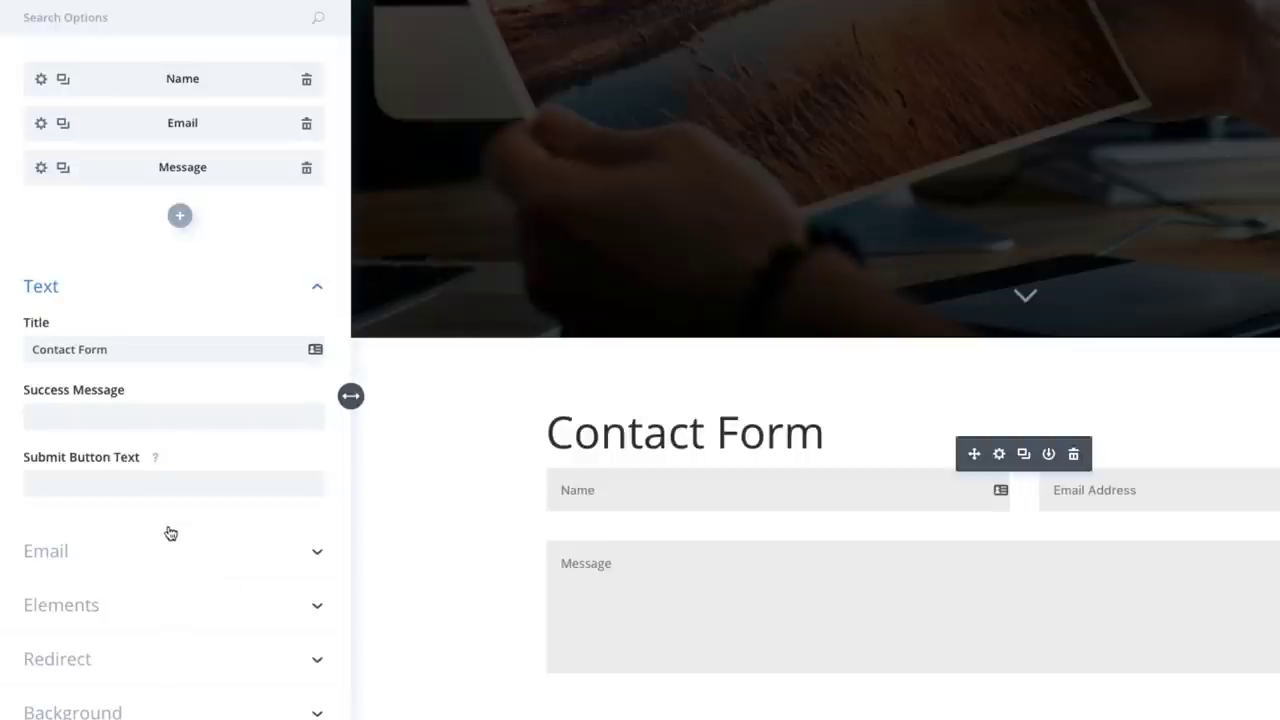
Return to the form's email settings and review the full message pattern text.
left_click(141, 558)
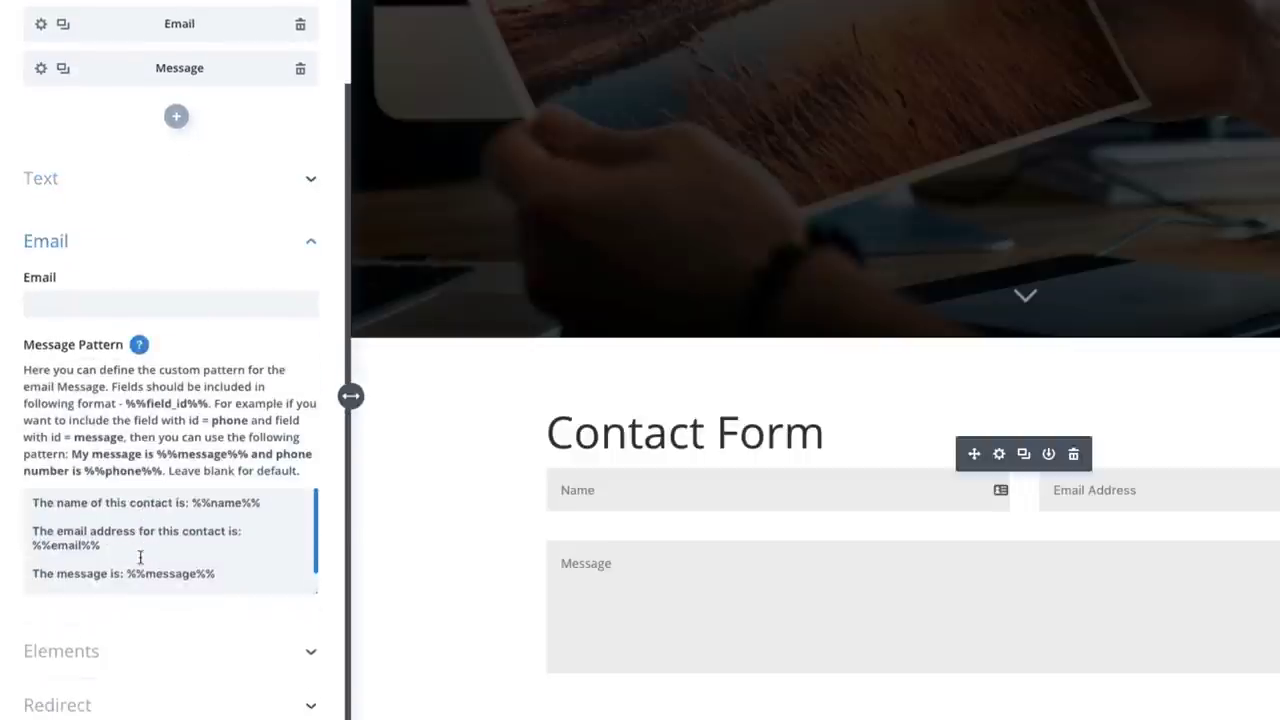
left_click(246, 575)
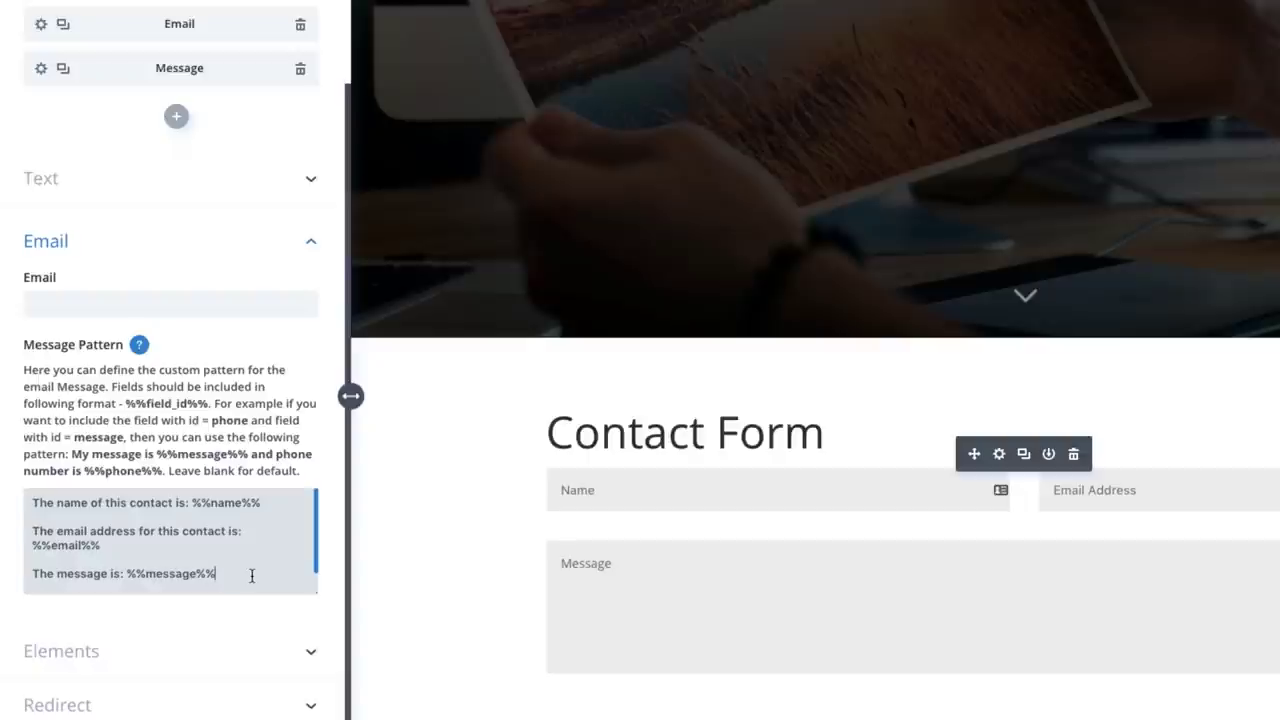
left_click_drag(252, 576, 5, 505)
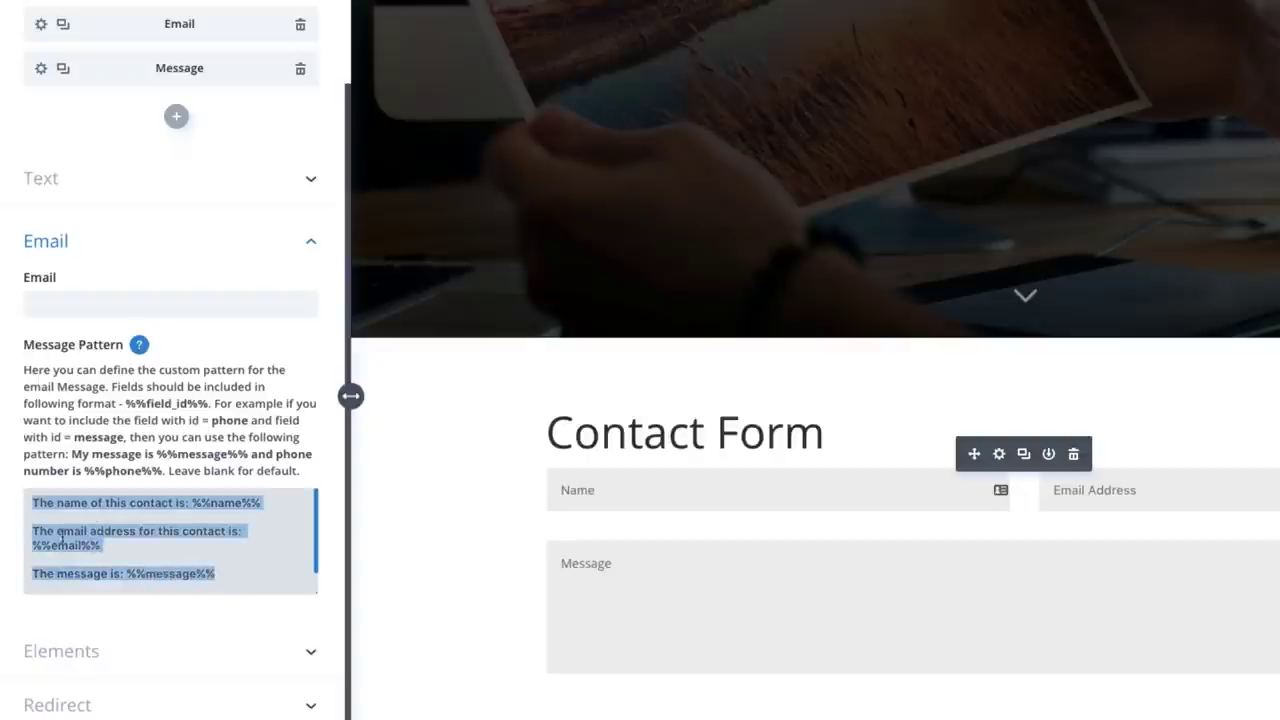
left_click(232, 562)
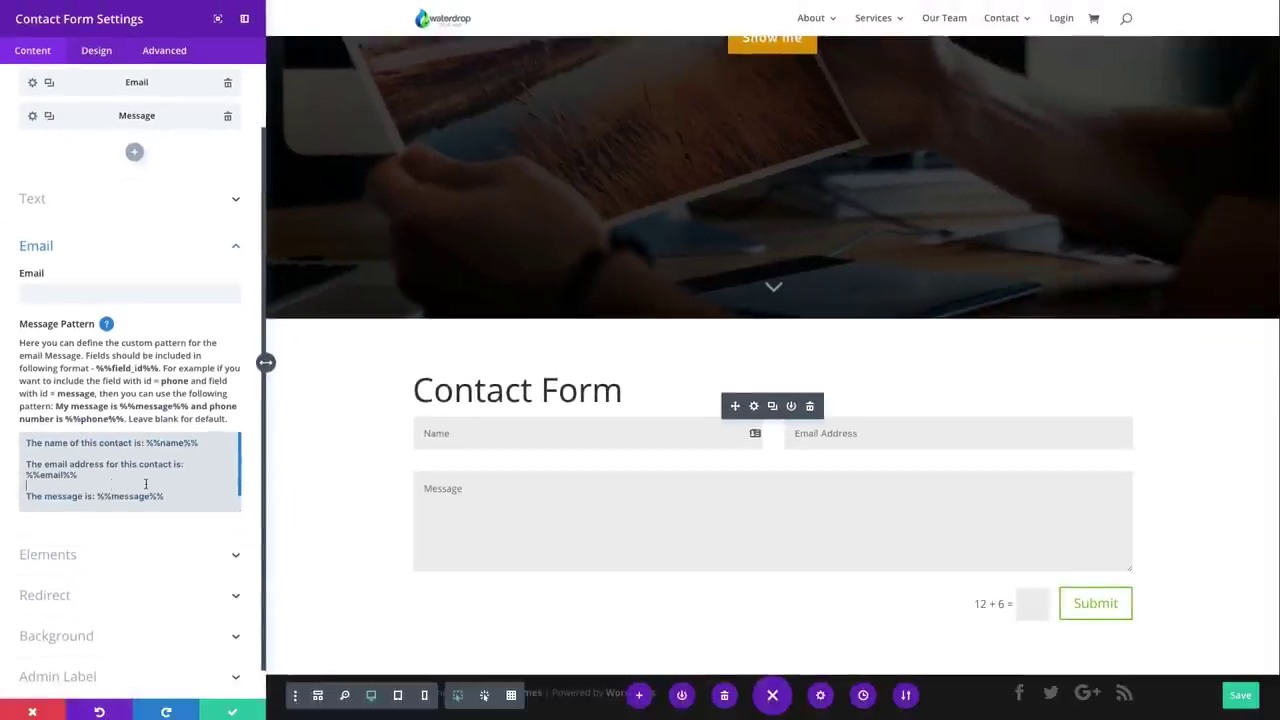
Show the contact form's Elements settings and examine the Display Captcha option.
scroll(71, 537, "down", 1)
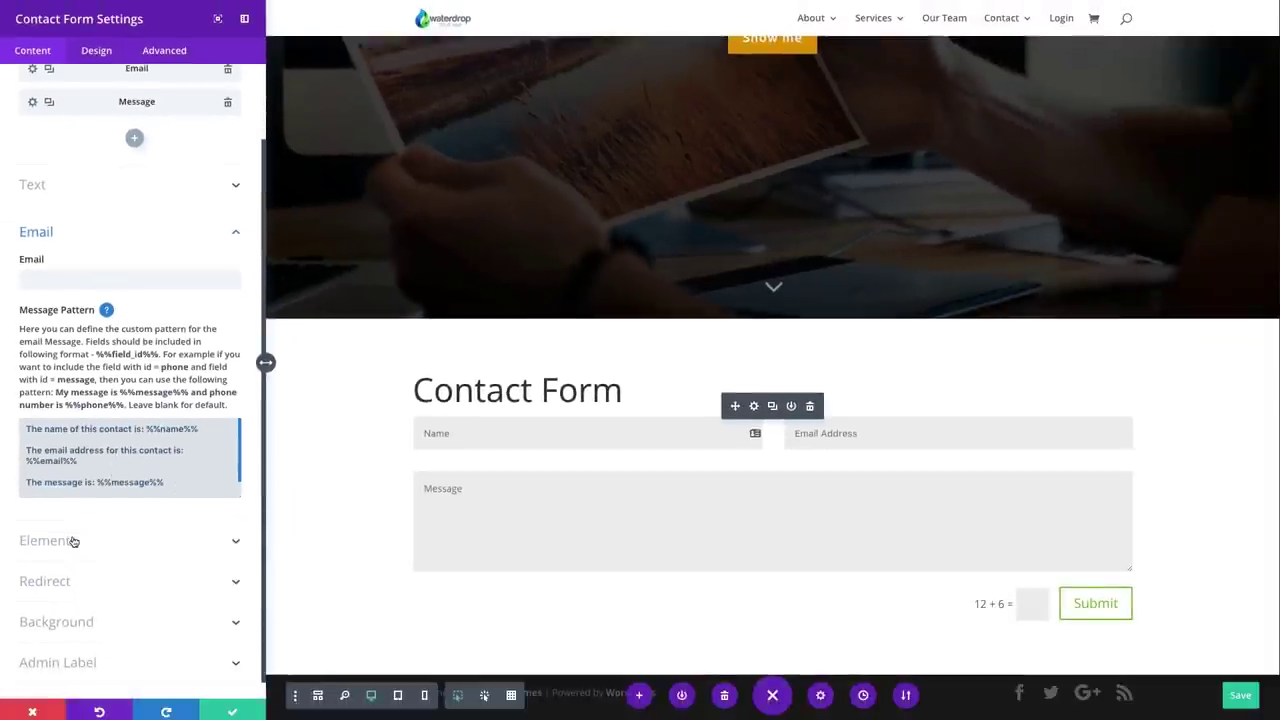
left_click(117, 552)
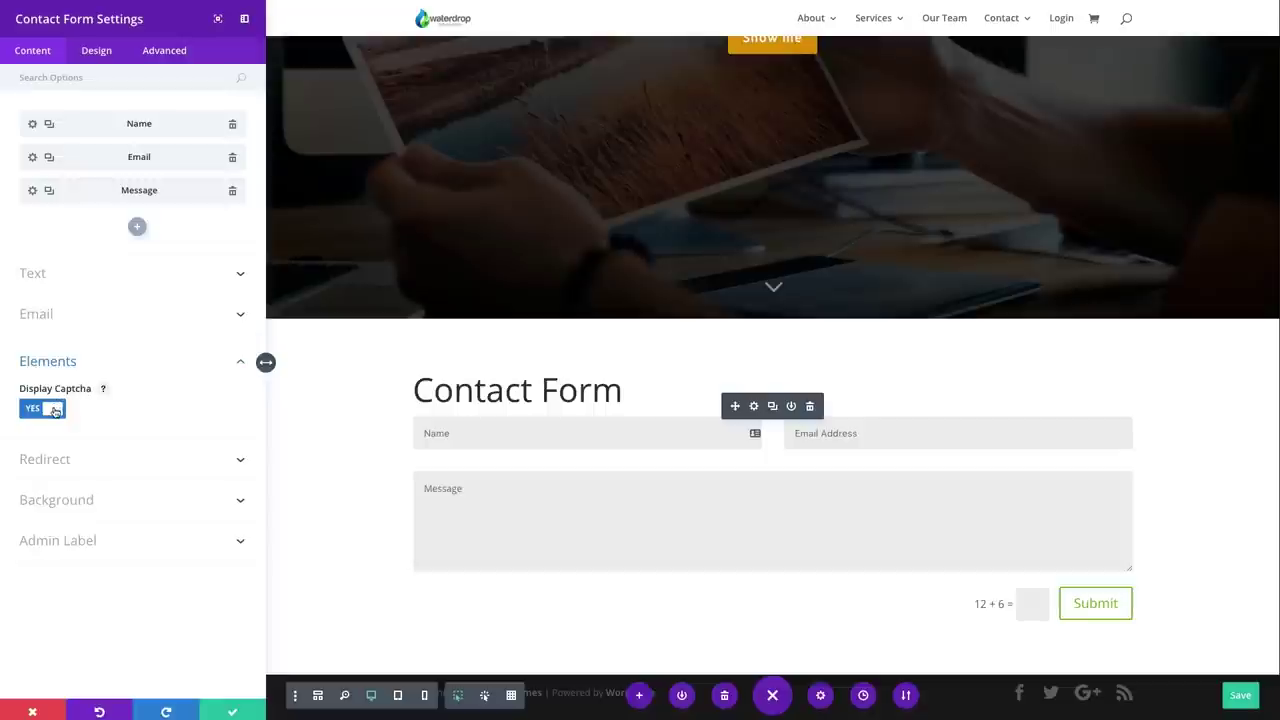
left_click(55, 411)
Enable the contact form's redirect URL option and put the cursor in the Redirect URL field.
left_click(60, 459)
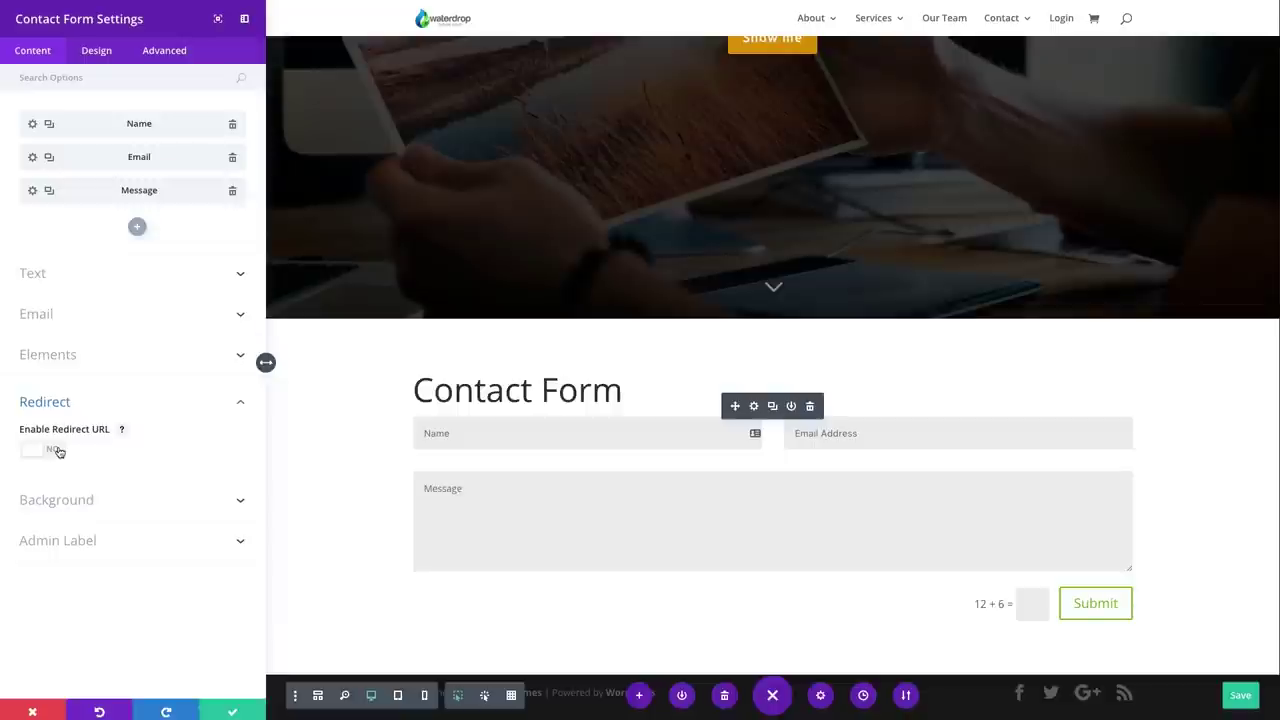
left_click(55, 450)
left_click(73, 498)
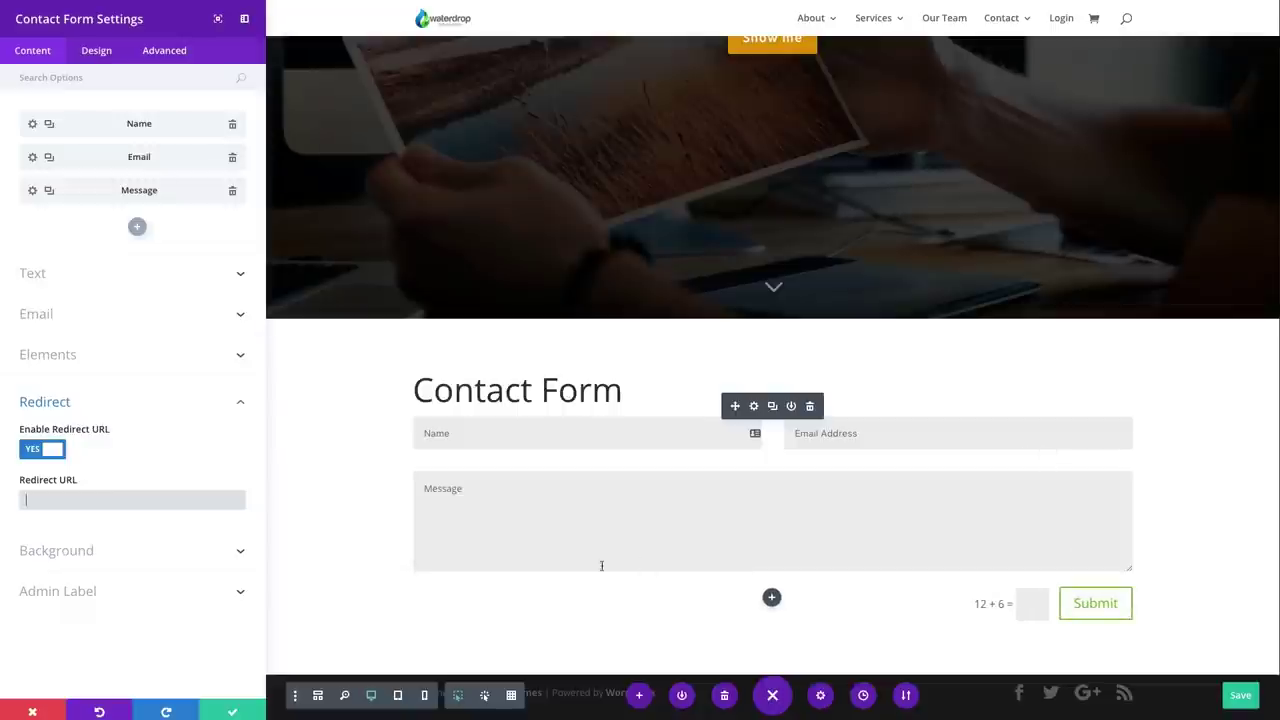
key("ctrl+s")
left_click(52, 497)
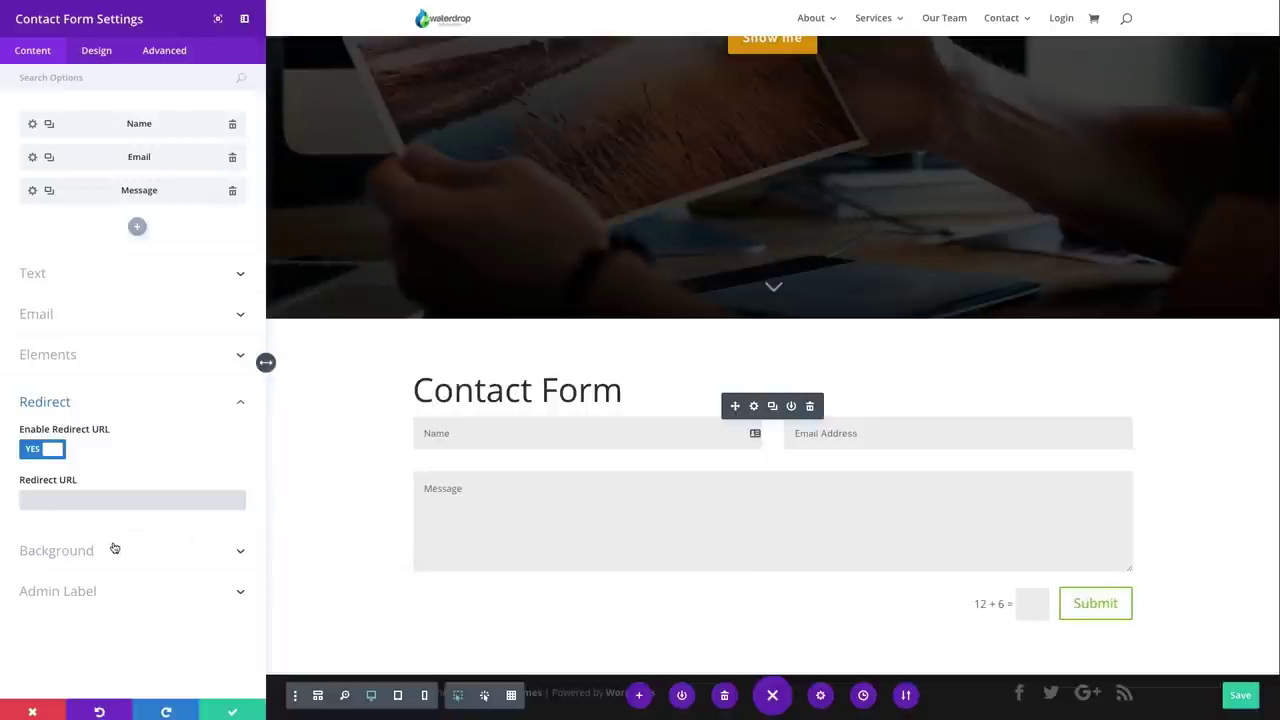
Give the contact form a solid orange background colour, #e09900.
left_click(57, 549)
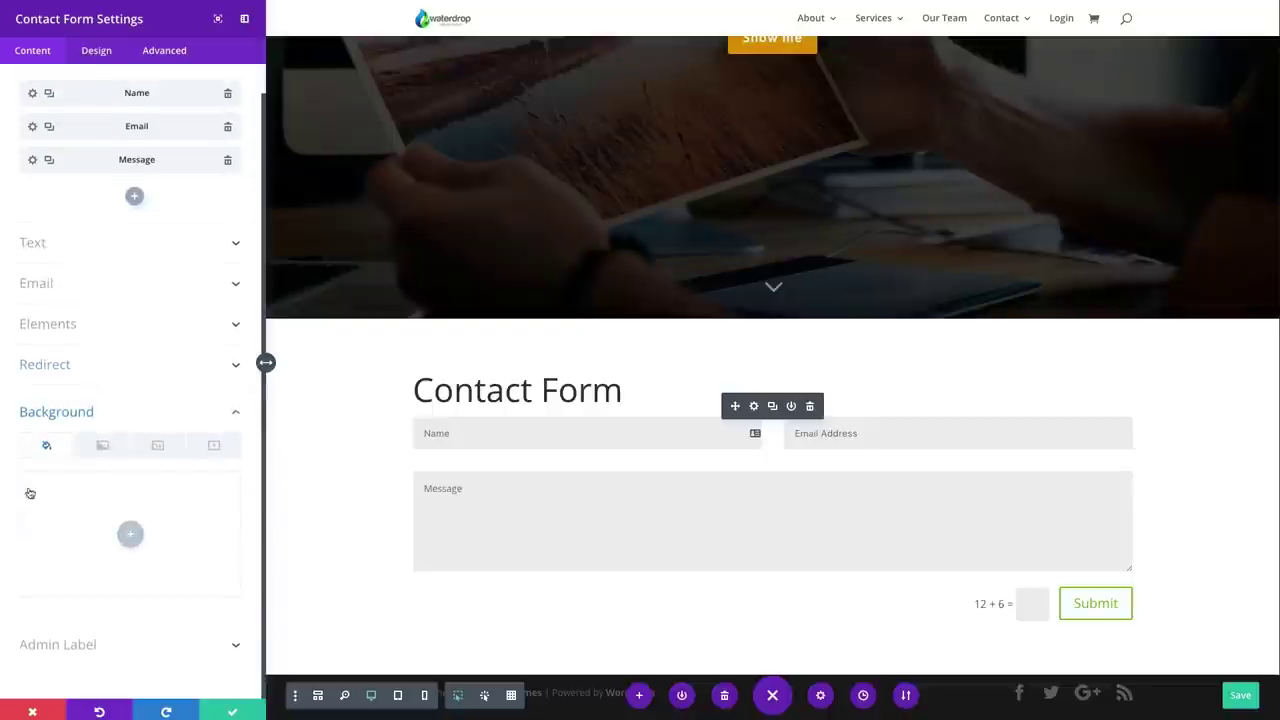
left_click(139, 538)
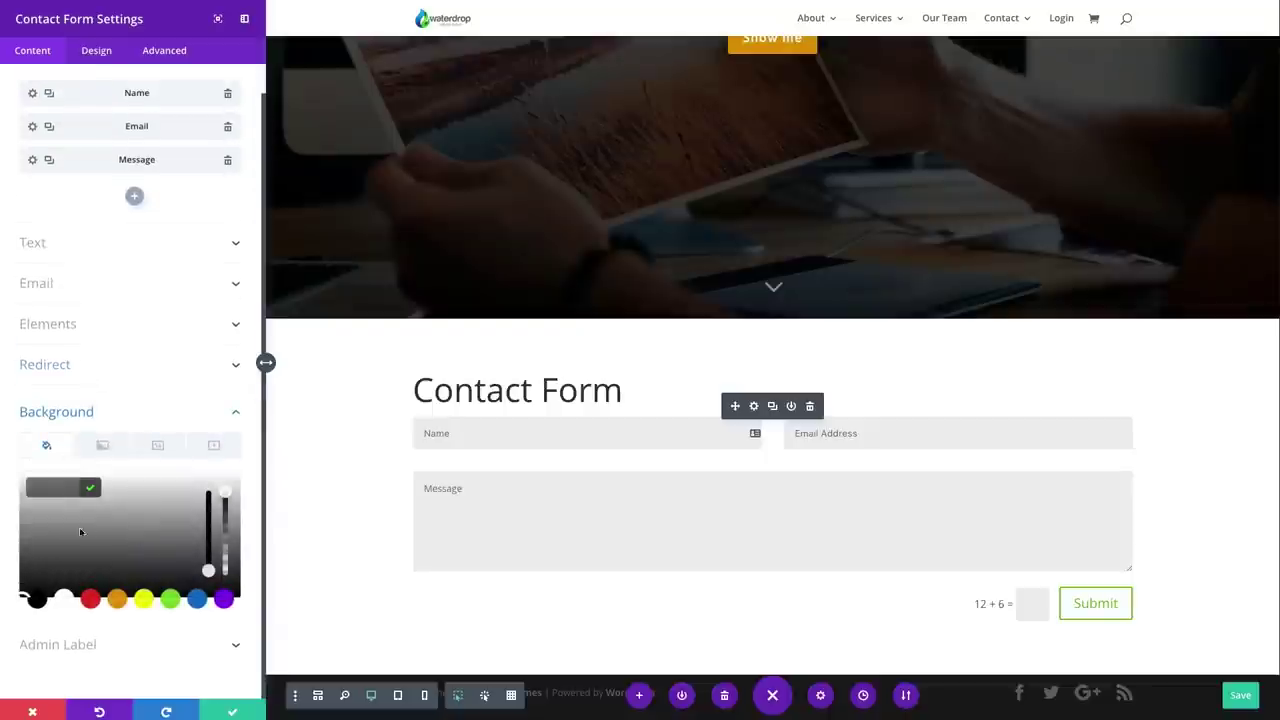
left_click(117, 599)
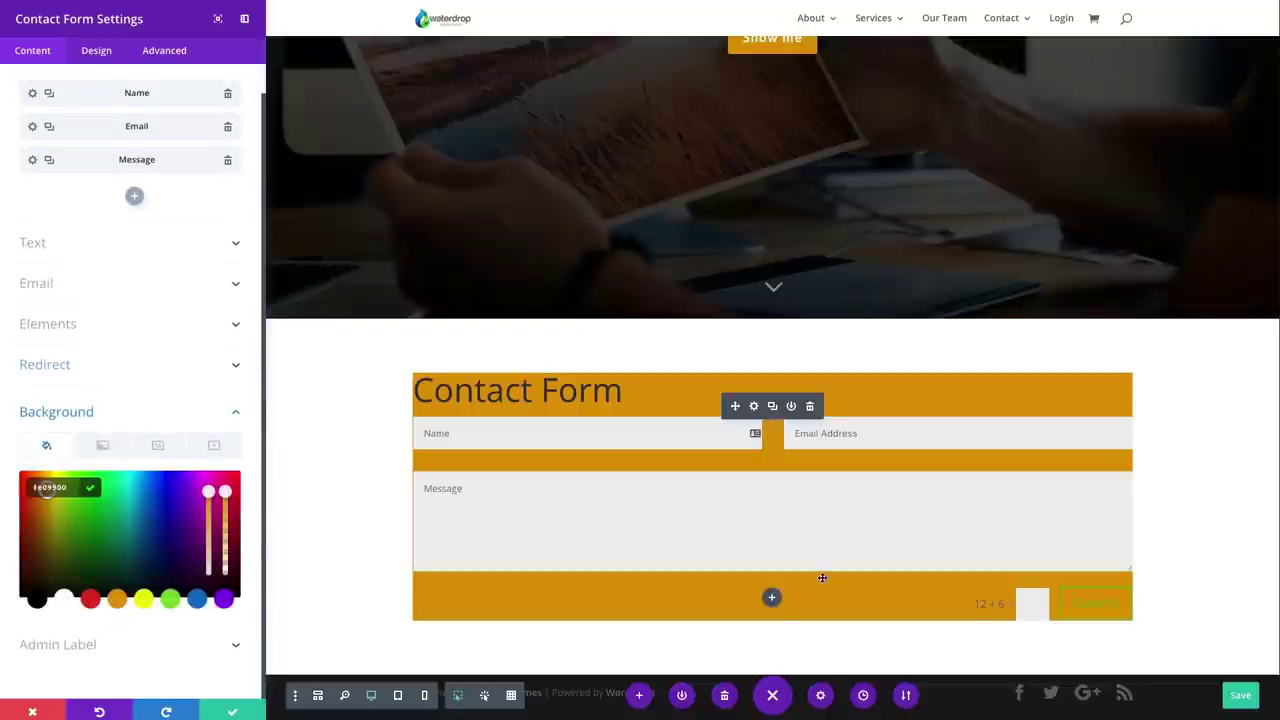
Examine the contact form's Spacing design options for custom margin and padding.
scroll(500, 600, "down", 1)
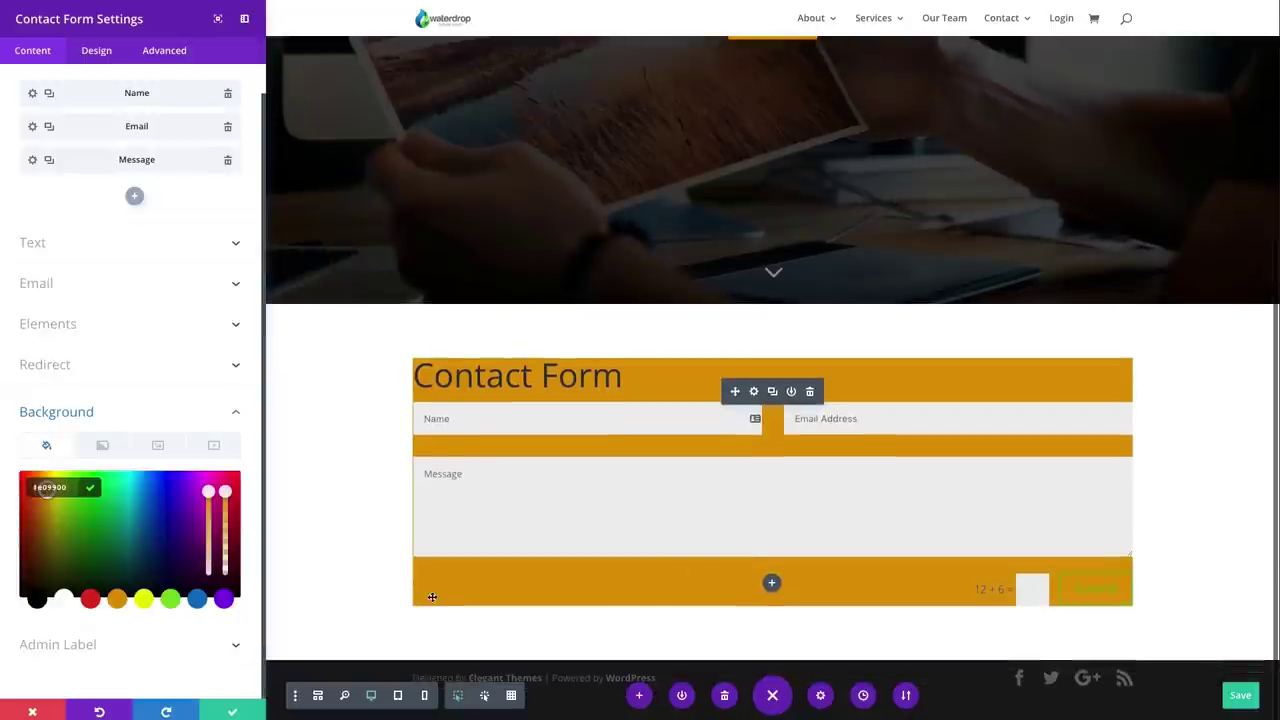
left_click(95, 50)
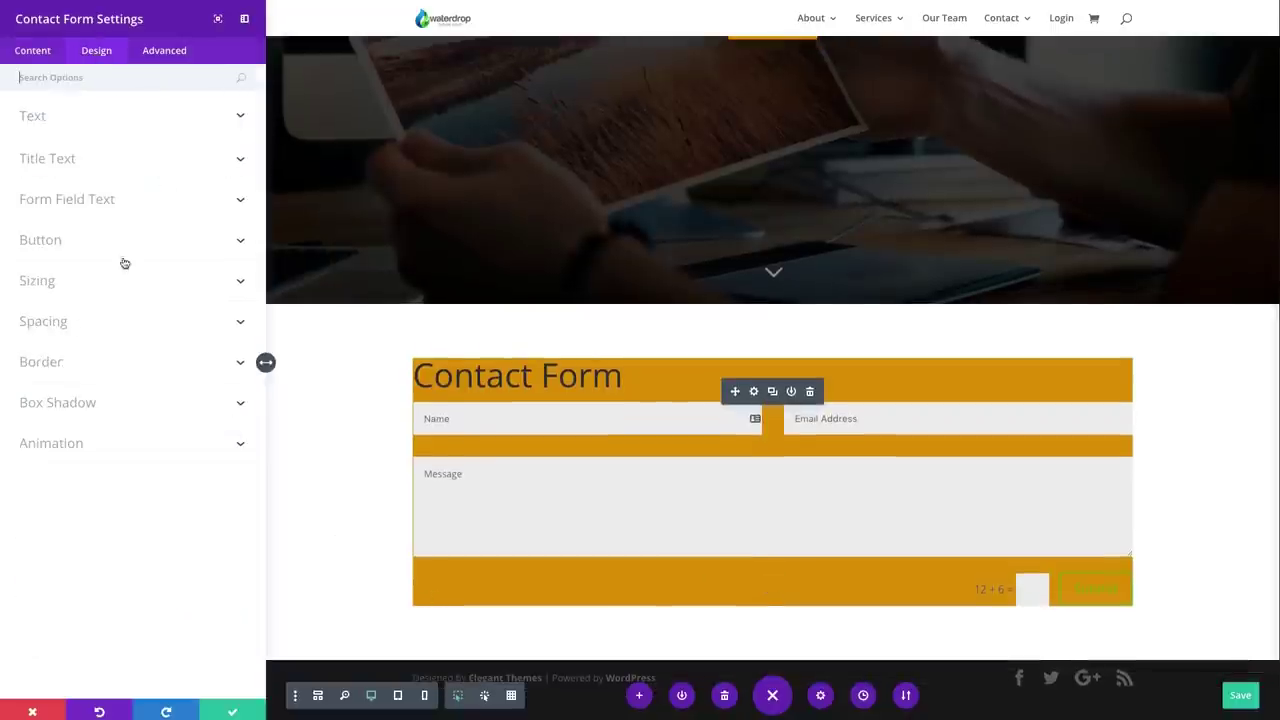
left_click(76, 330)
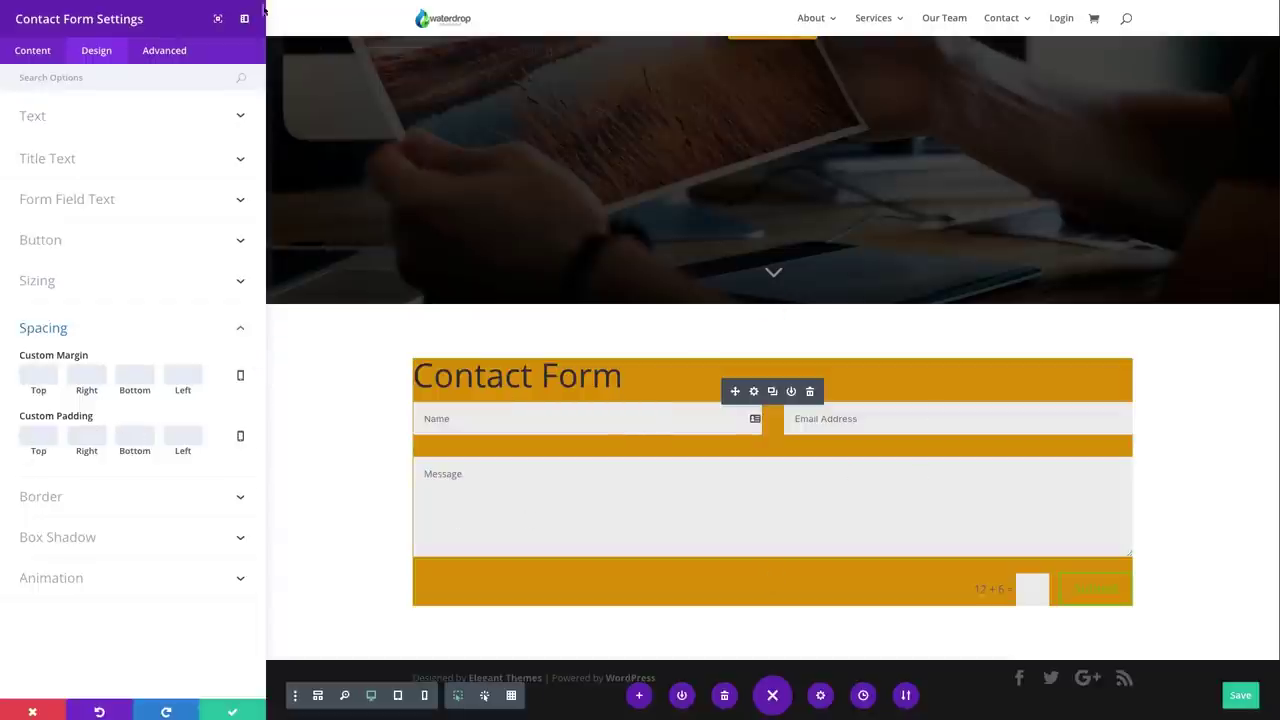
Remove the orange background colour from the contact form.
left_click(30, 50)
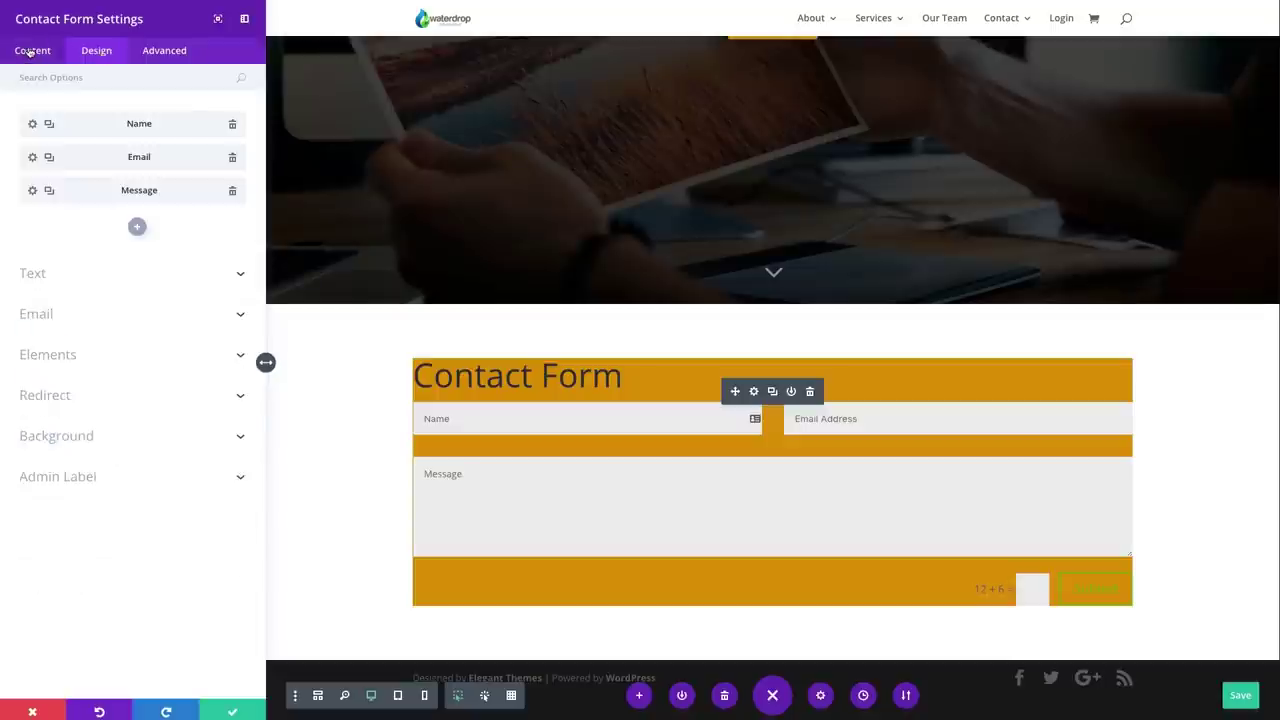
left_click(100, 437)
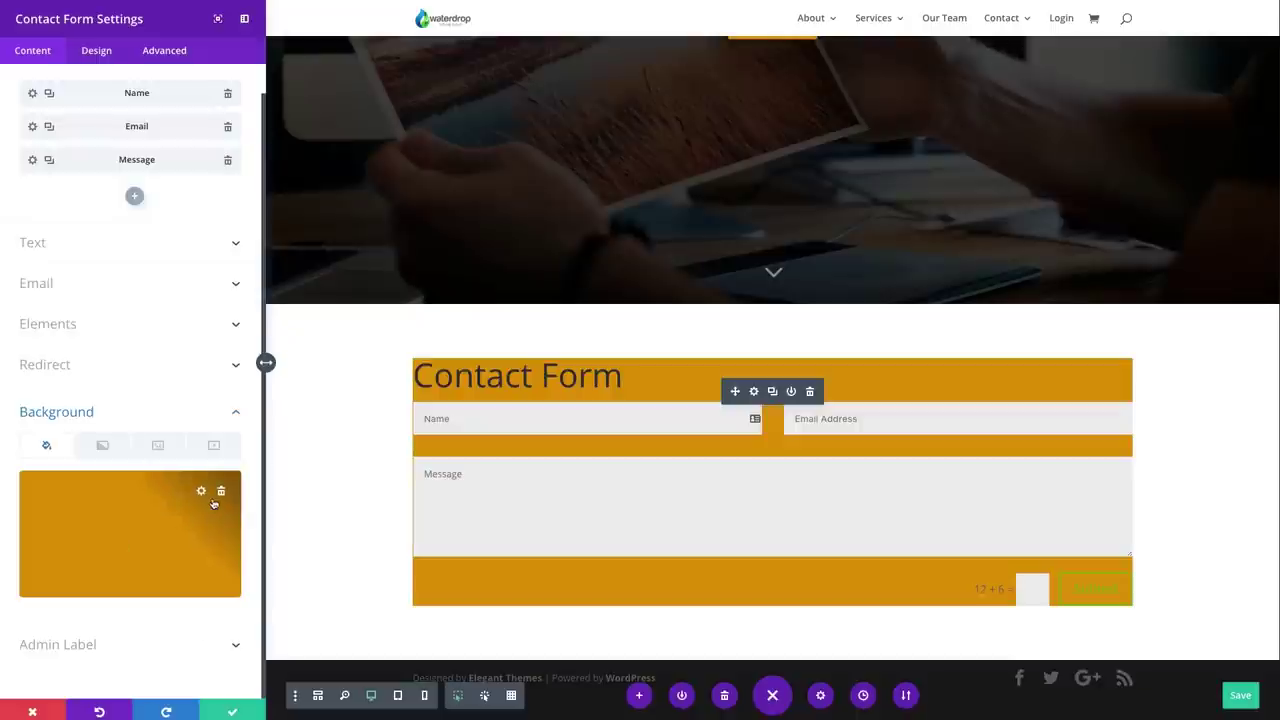
left_click(219, 496)
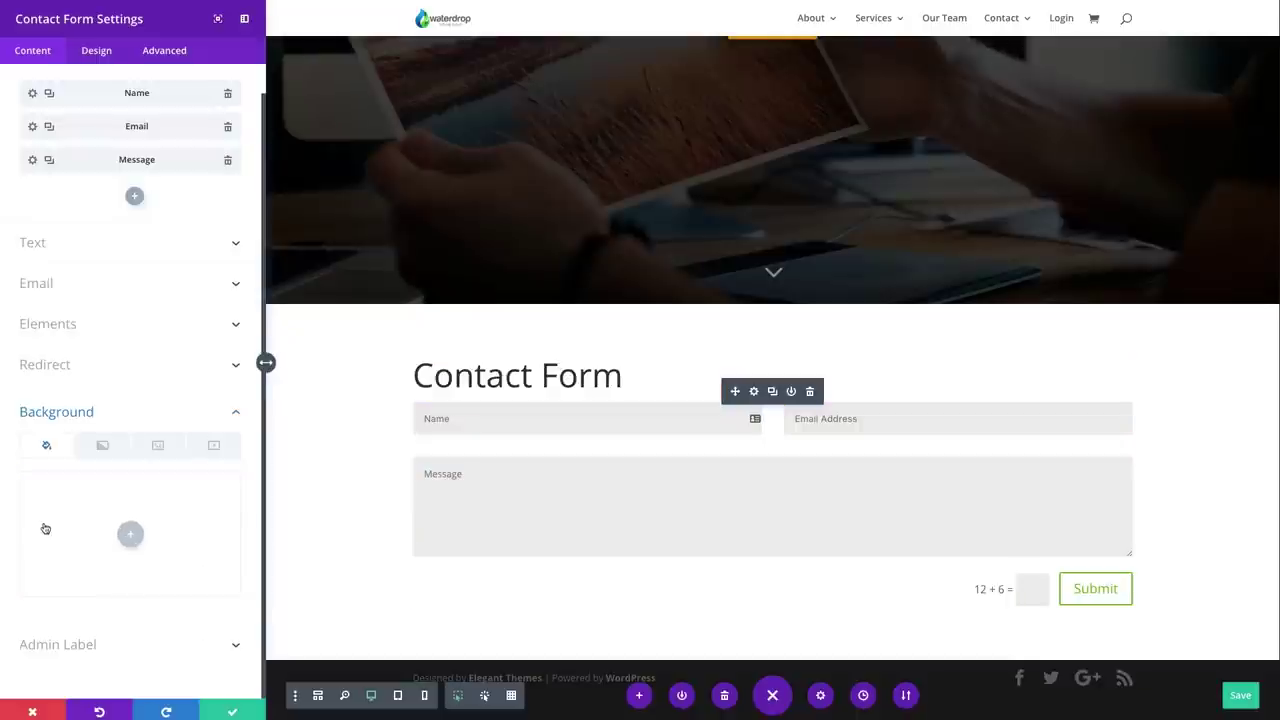
scroll(40, 528, "up", 1)
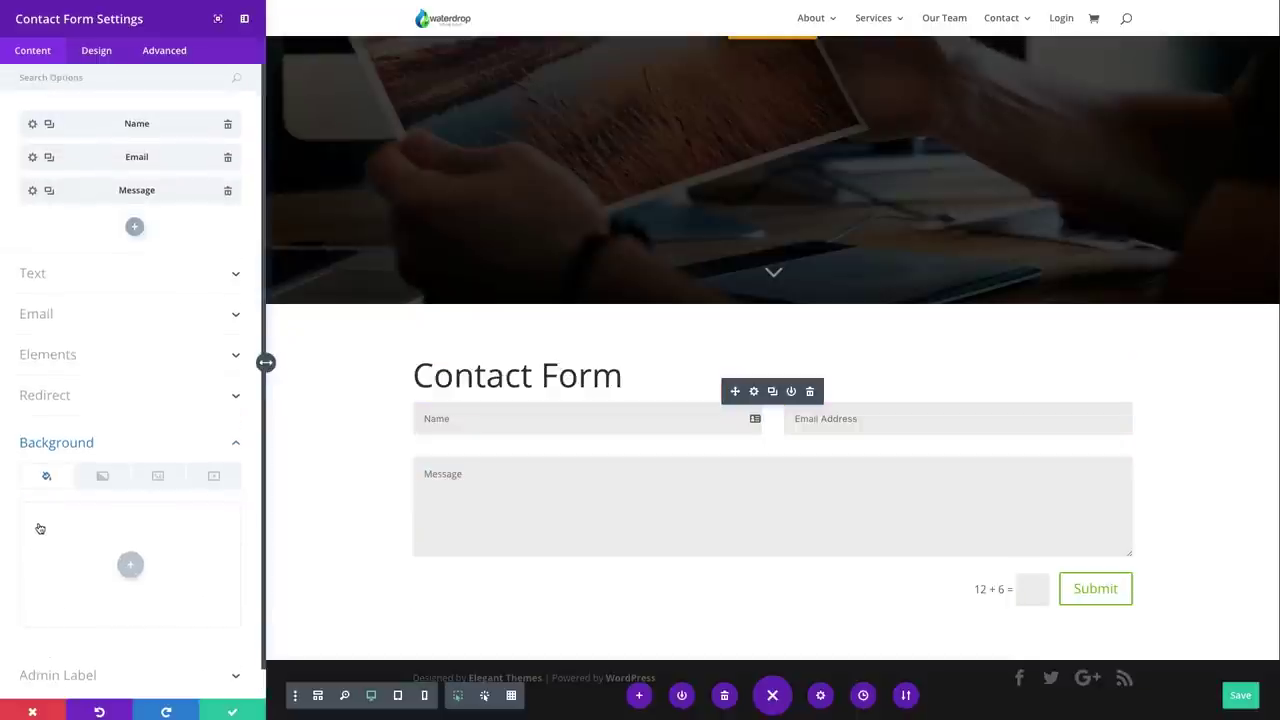
Try centred text orientation on the contact form and set it back to left.
left_click(104, 50)
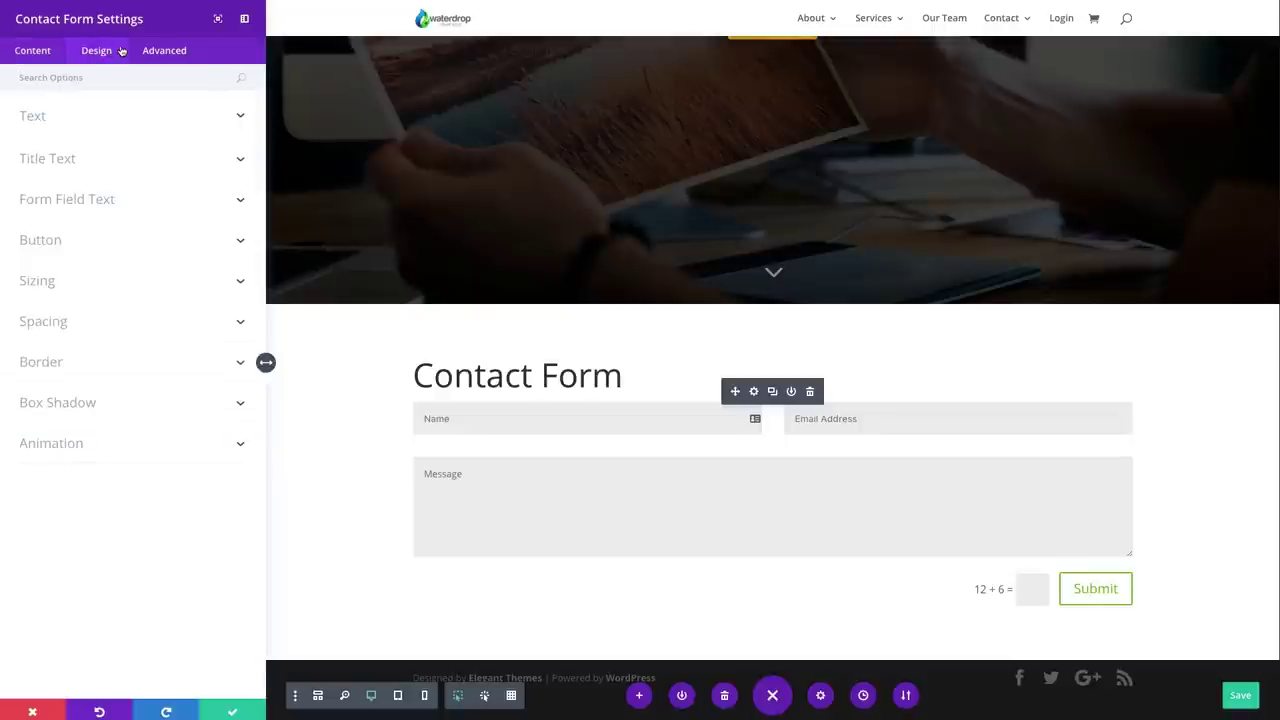
left_click(95, 119)
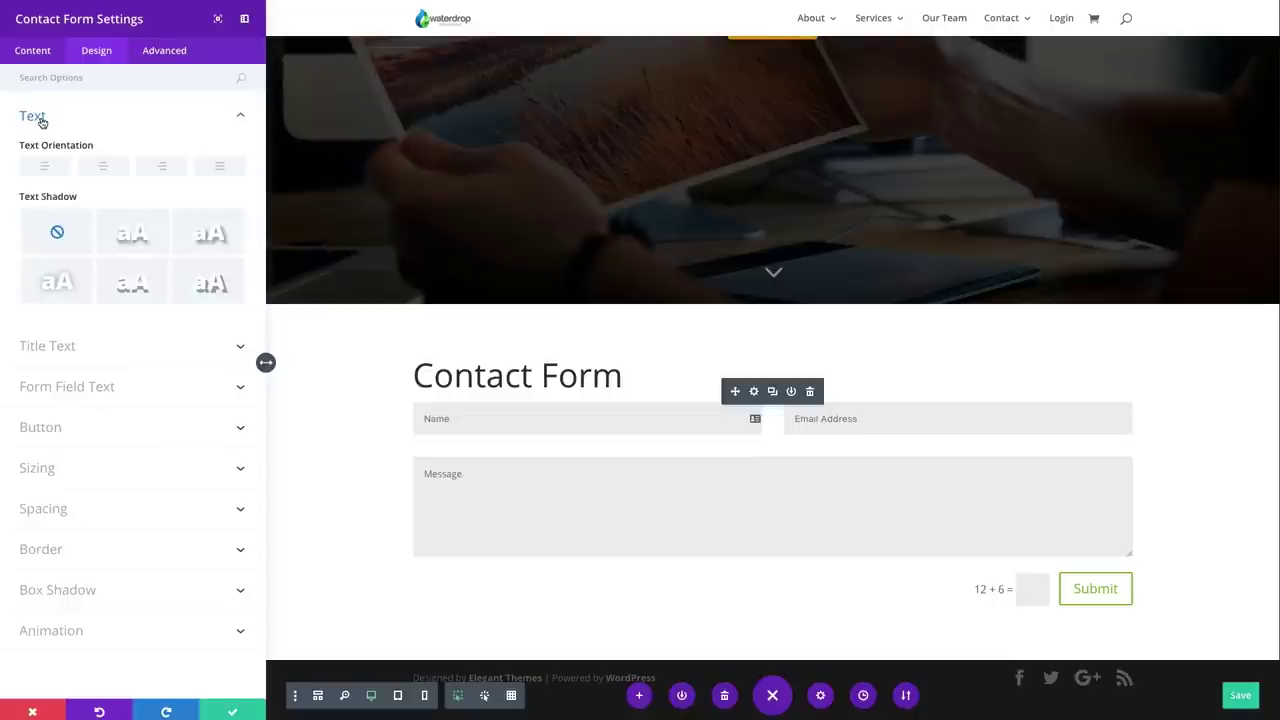
left_click(104, 170)
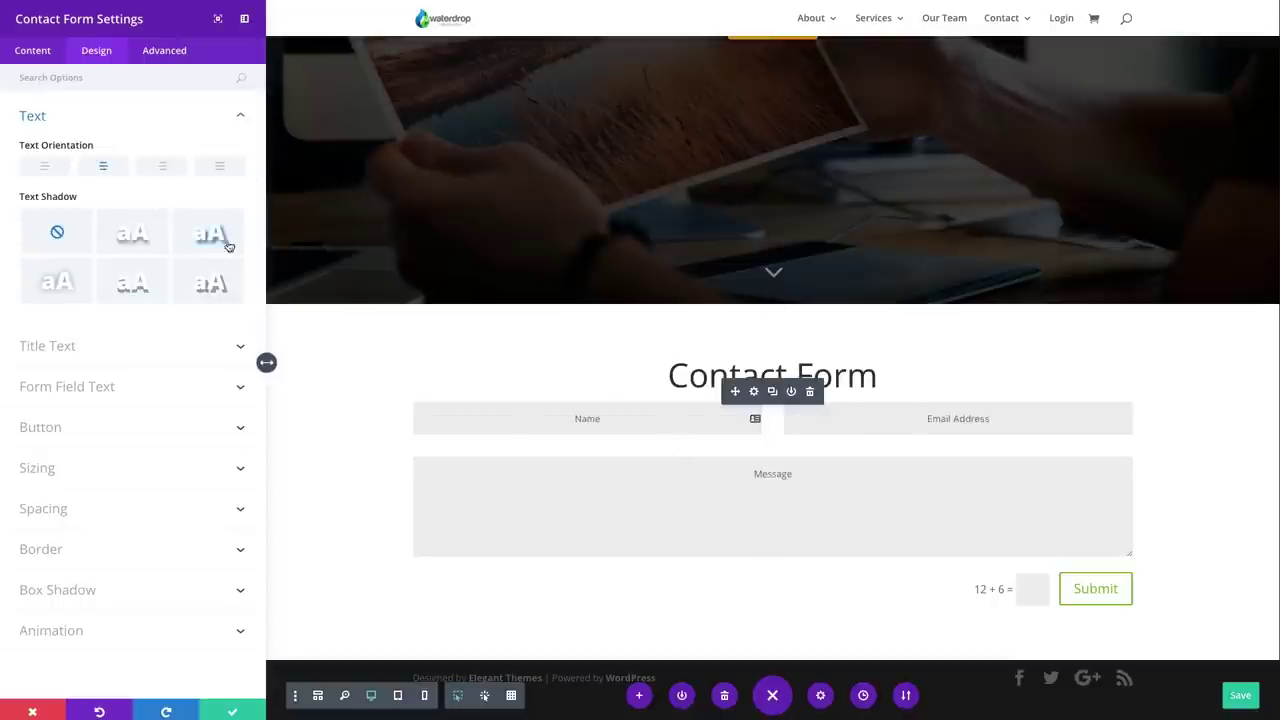
left_click(45, 170)
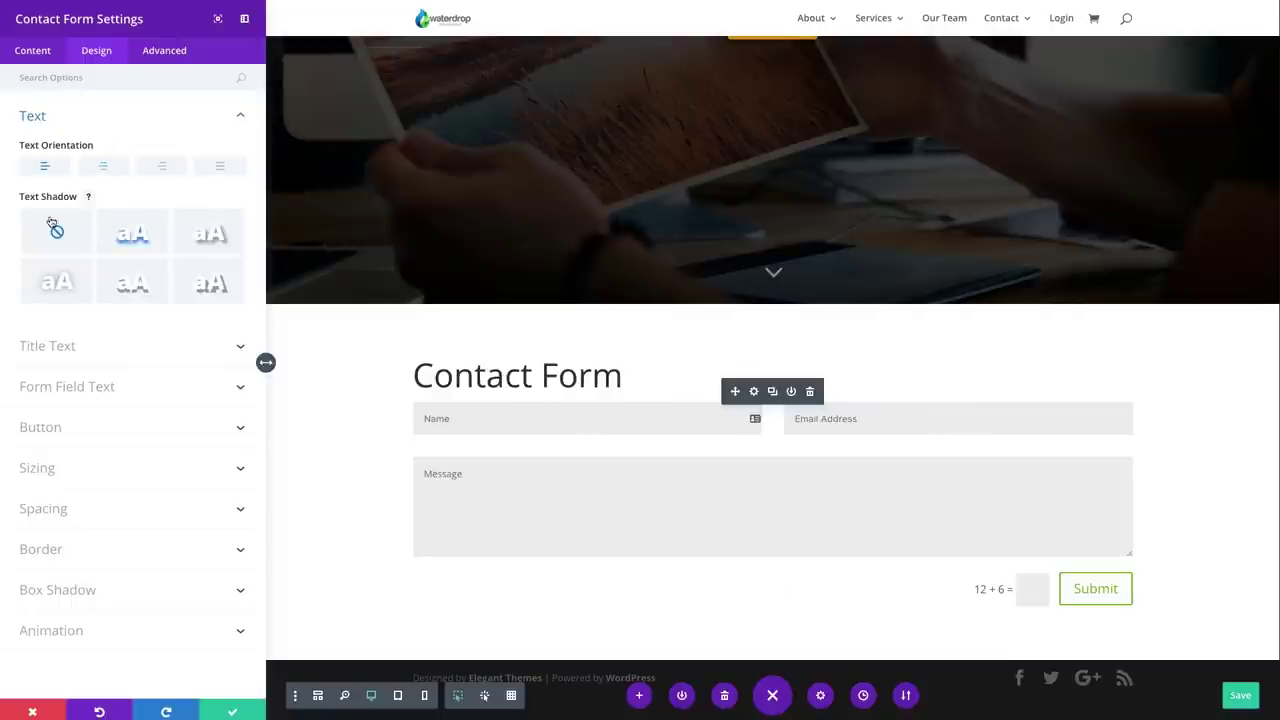
Review the contact form's Title Text and Form Field Text design settings, highlighting the form title on the page.
left_click(97, 345)
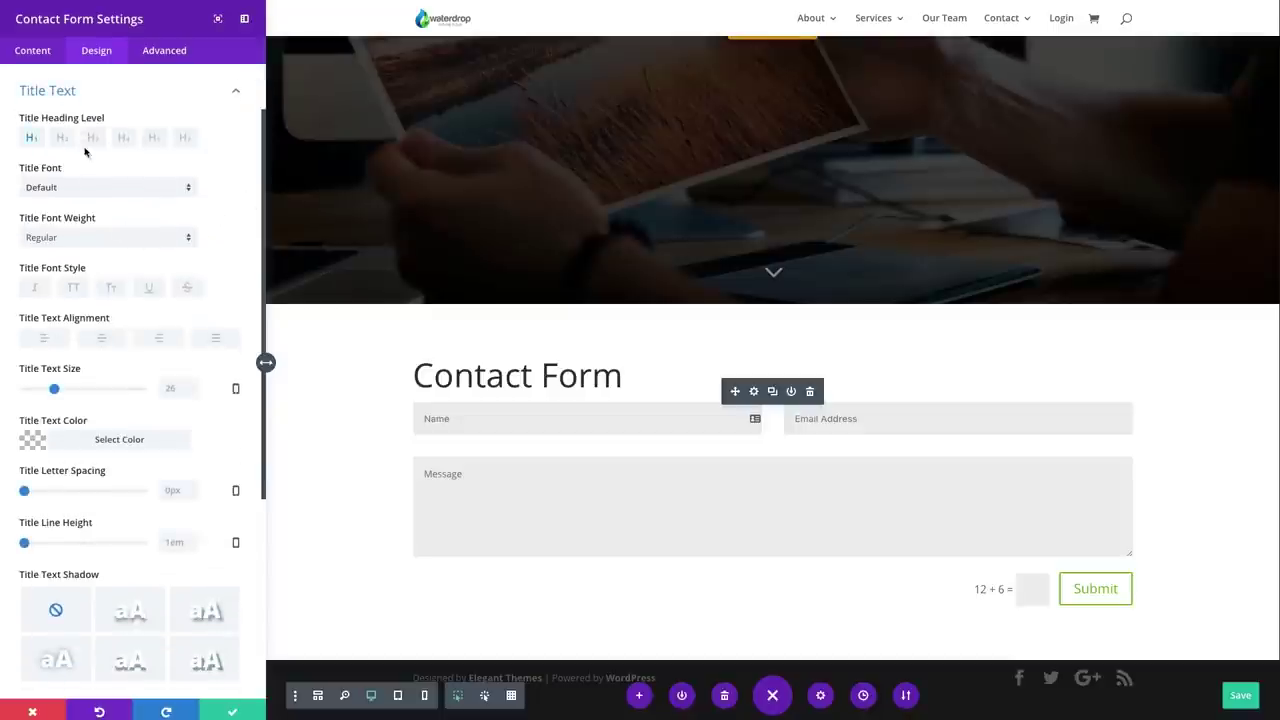
left_click_drag(628, 379, 414, 378)
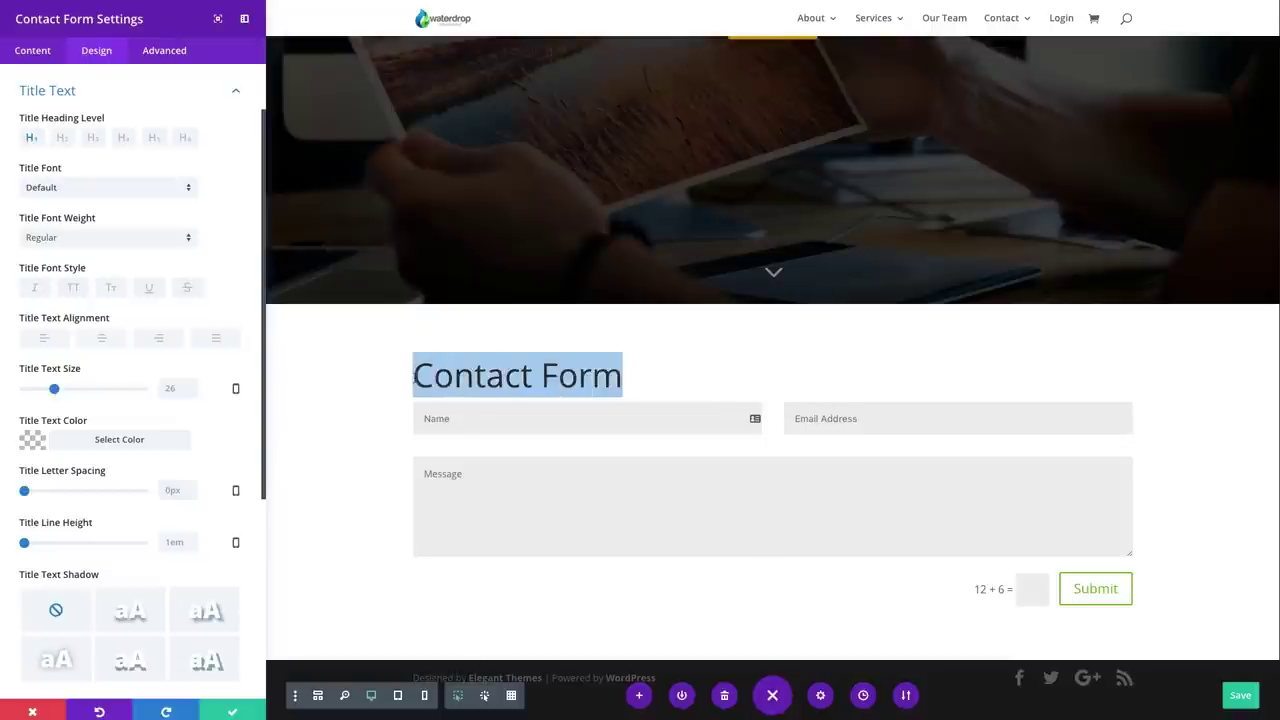
left_click(234, 209)
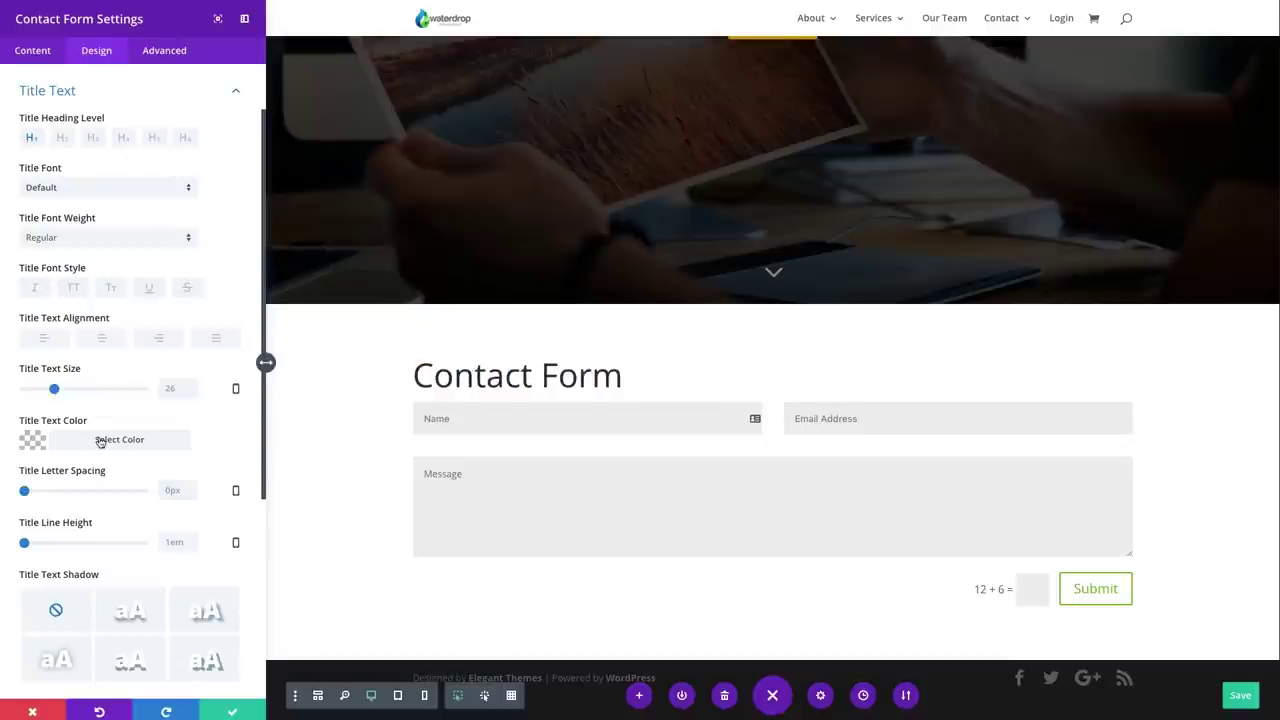
scroll(103, 440, "down", 3)
left_click(108, 543)
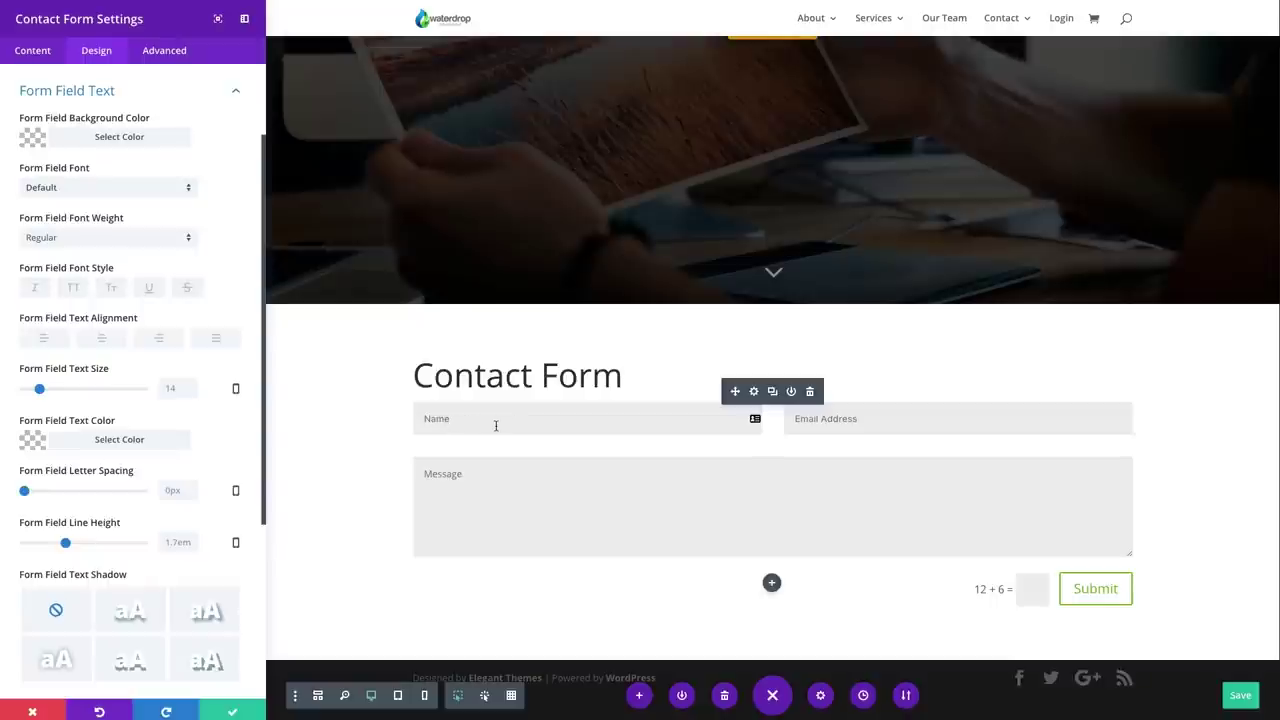
scroll(200, 401, "down", 3)
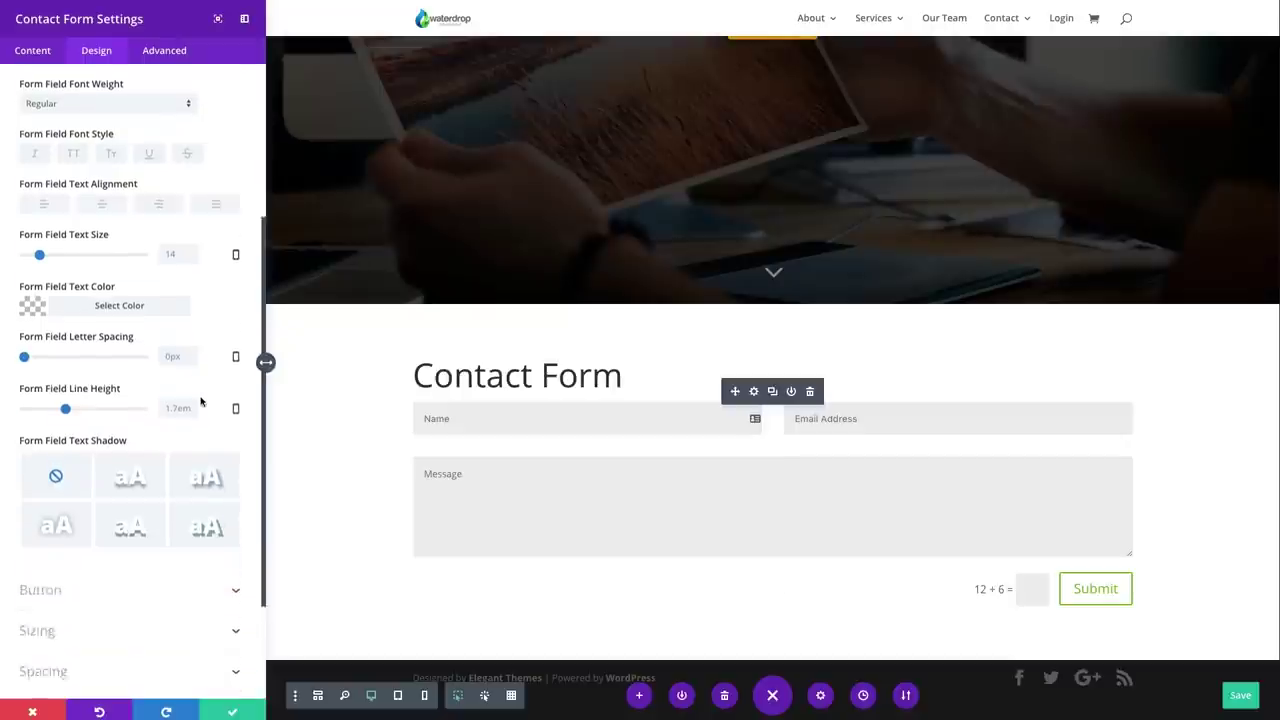
Enable custom styles for the form's button, look through the styling options, and turn custom styles off again.
left_click(40, 586)
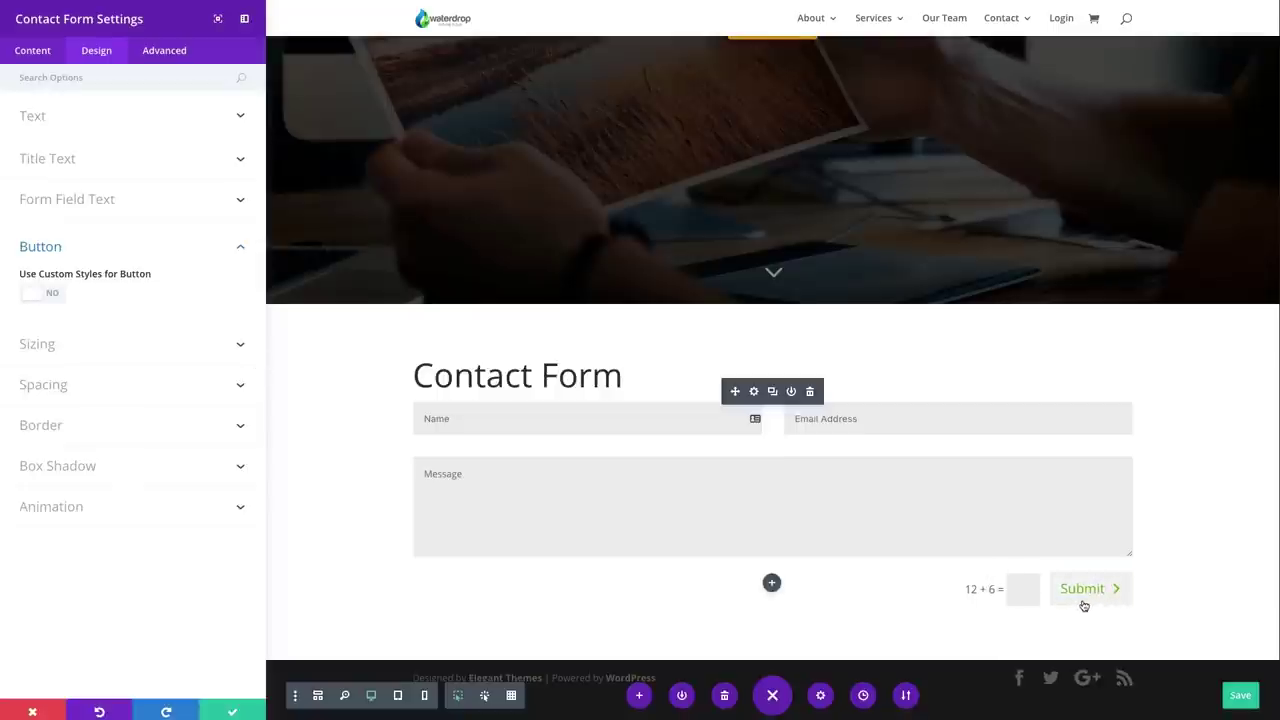
left_click(56, 294)
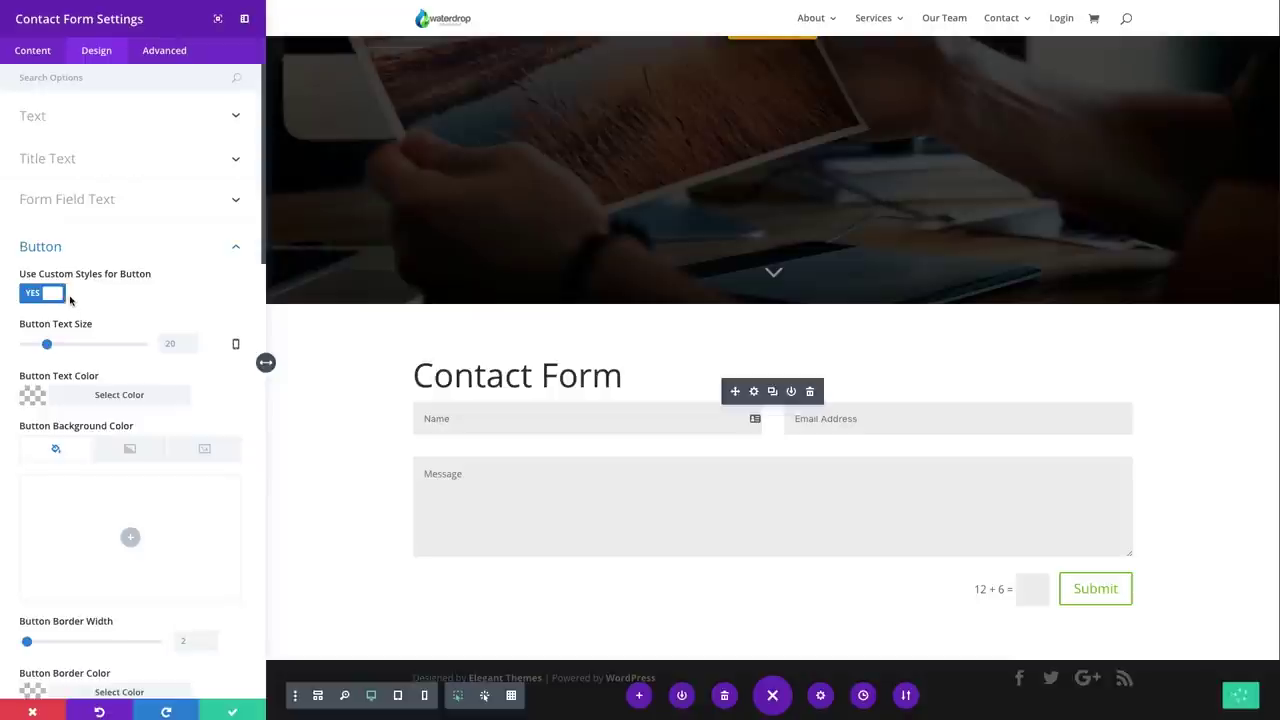
scroll(128, 302, "down", 5)
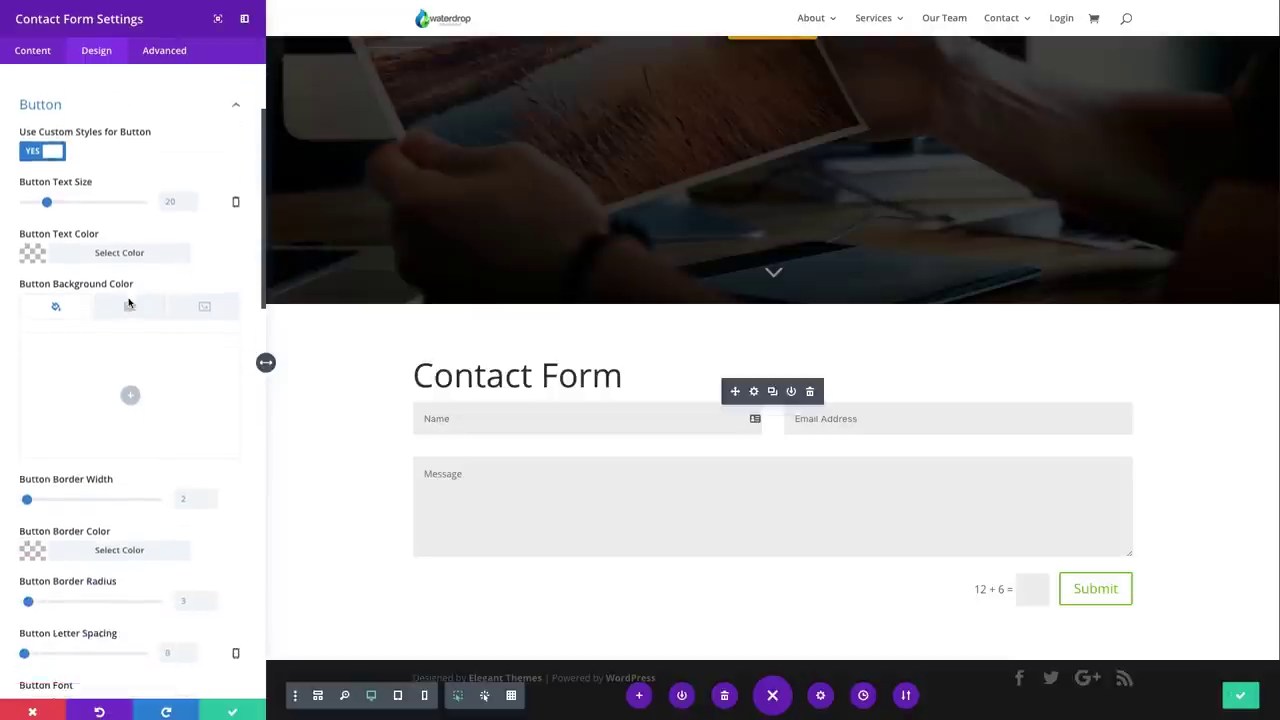
scroll(128, 302, "up", 5)
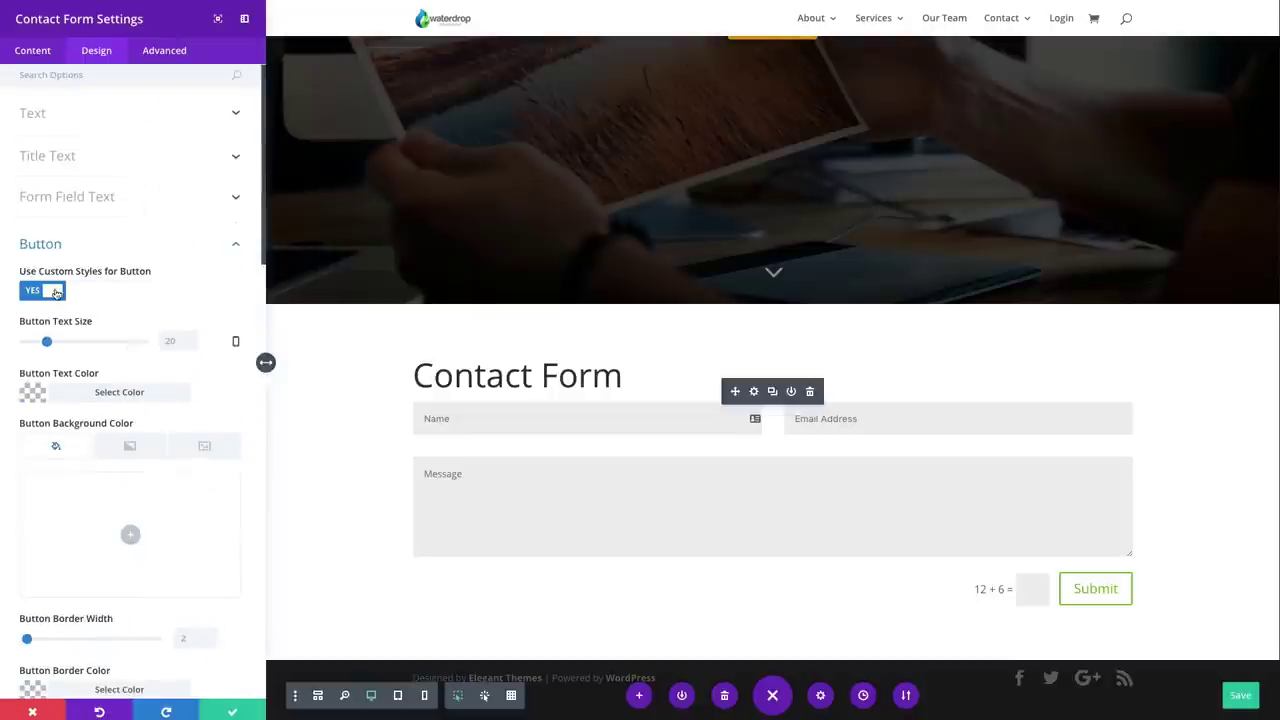
left_click(56, 294)
Try a form width of 71% with centred module alignment, and reset the width to its default.
left_click(80, 346)
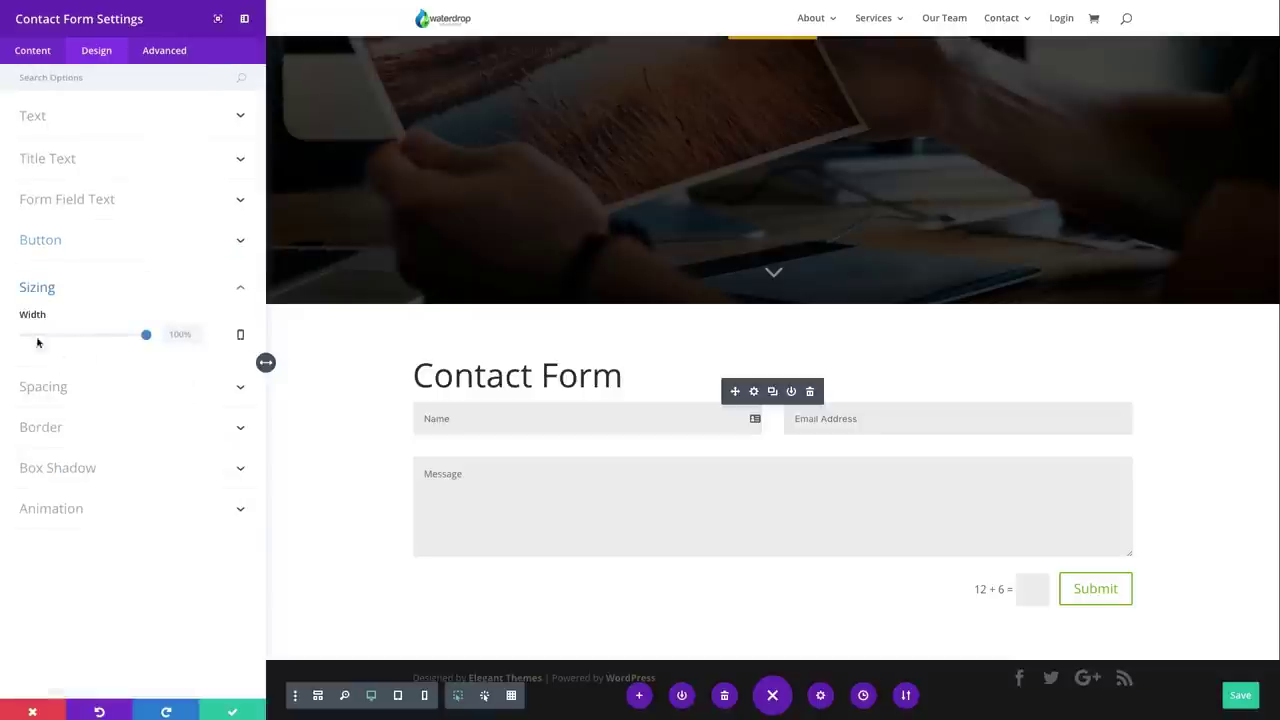
left_click_drag(148, 336, 110, 336)
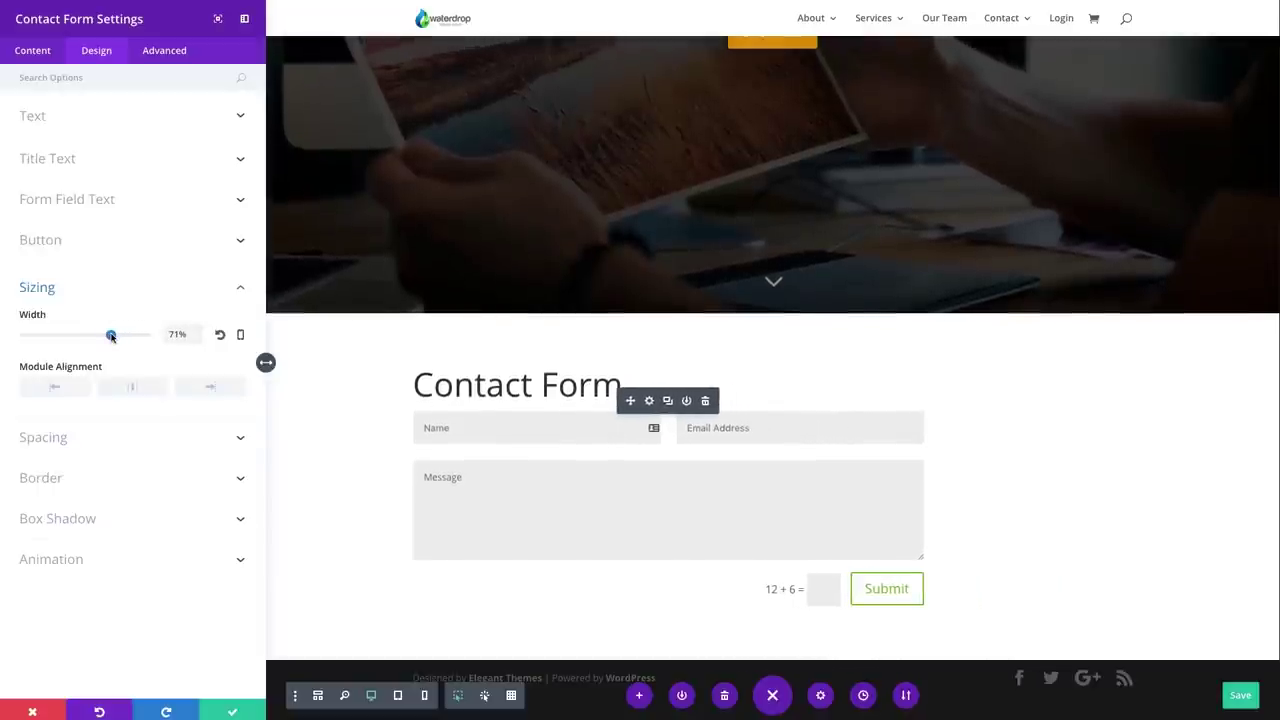
left_click(146, 389)
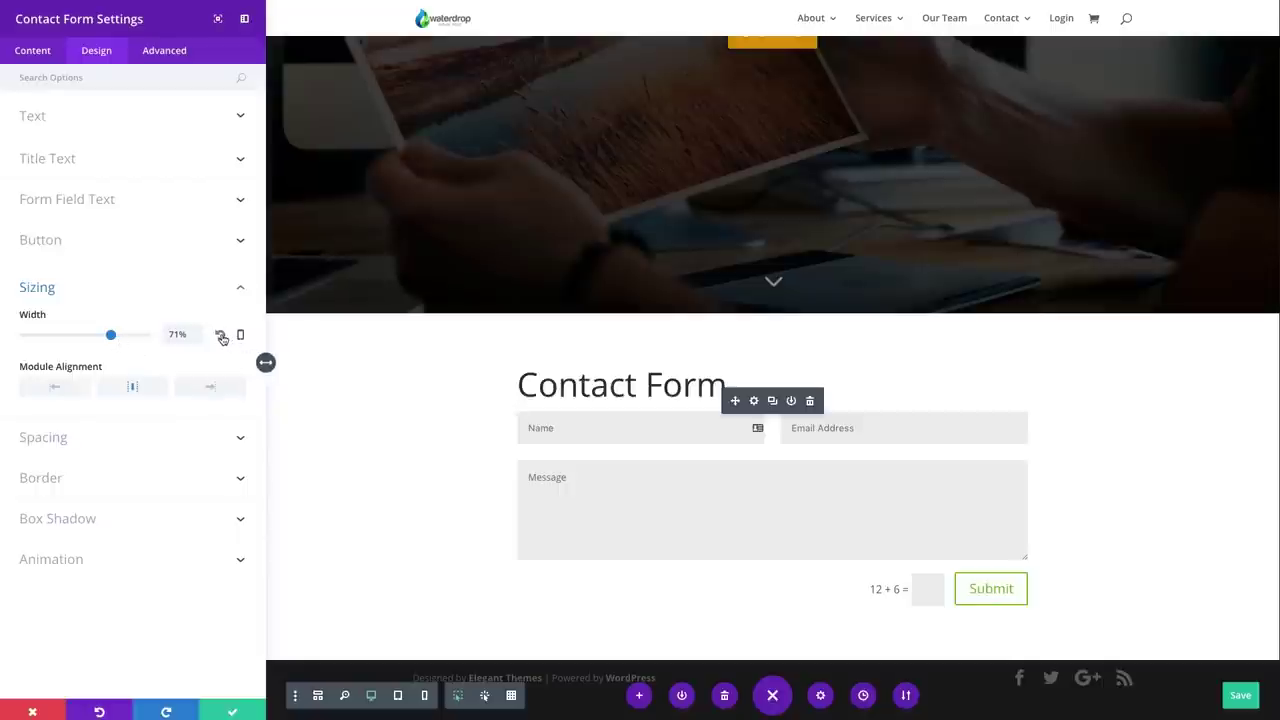
left_click(220, 334)
Check the form's Spacing options and try a 2px border width on the input fields.
left_click(116, 394)
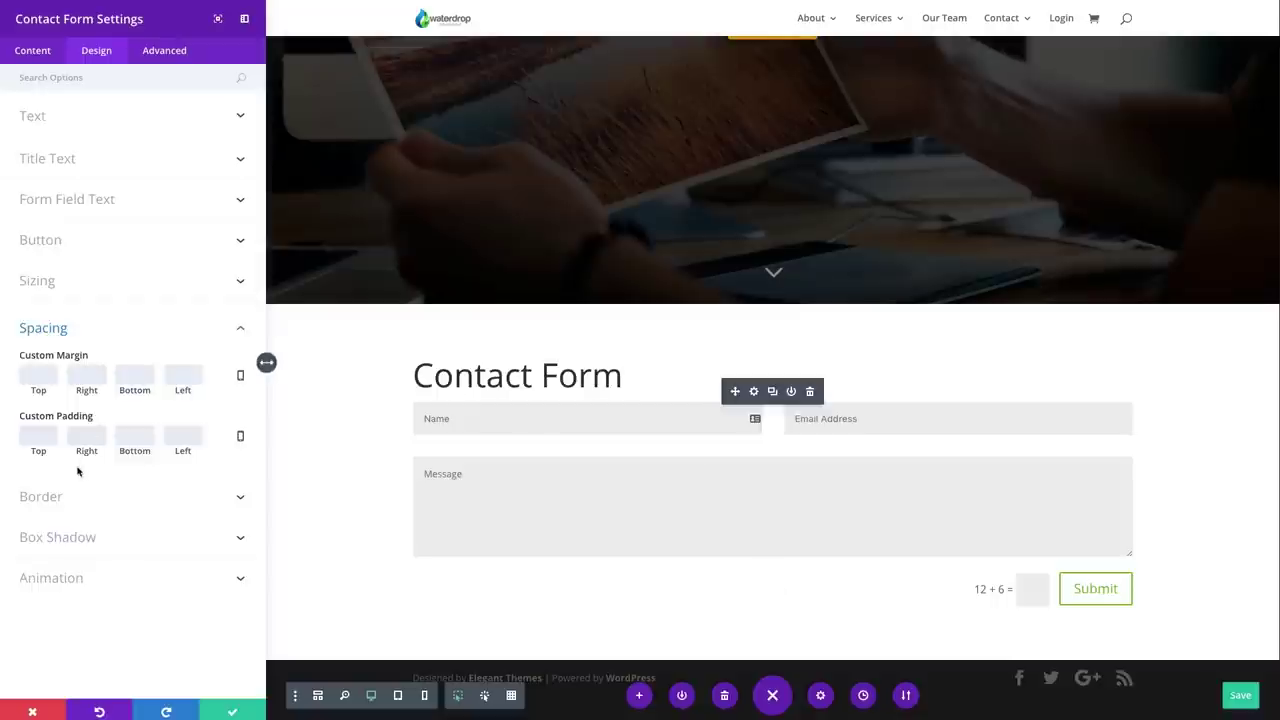
left_click(112, 498)
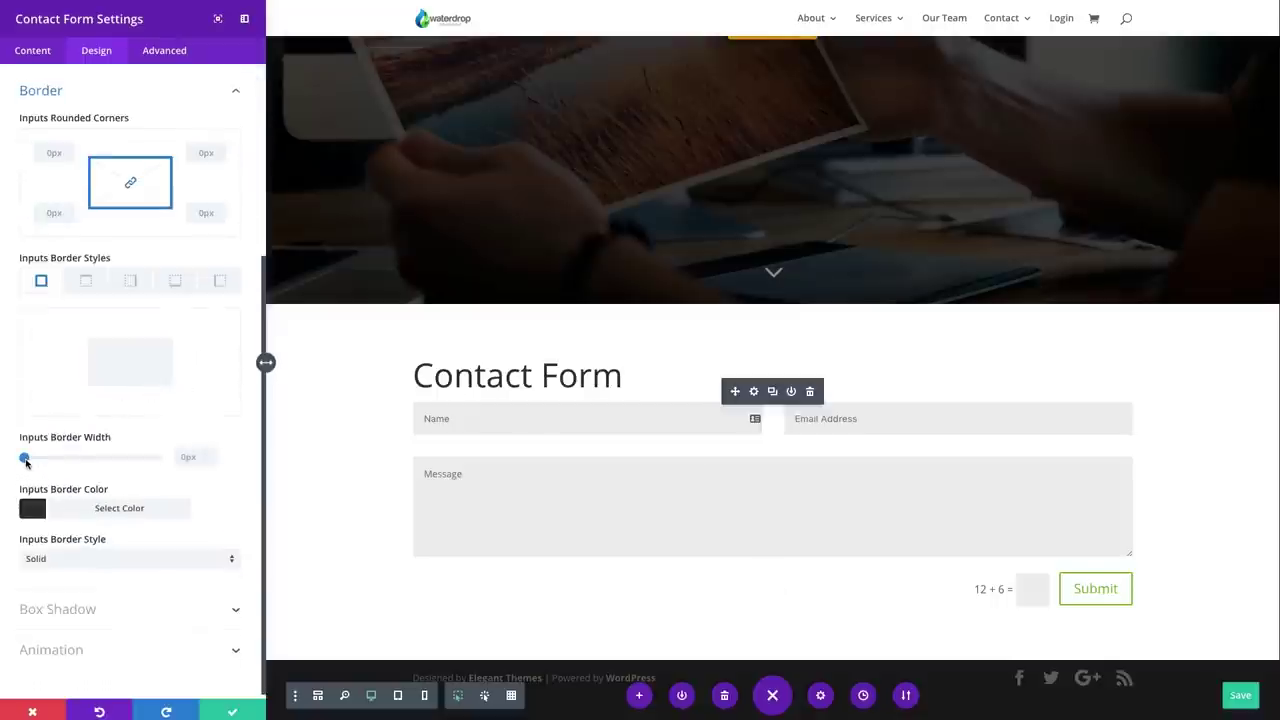
left_click_drag(25, 459, 29, 459)
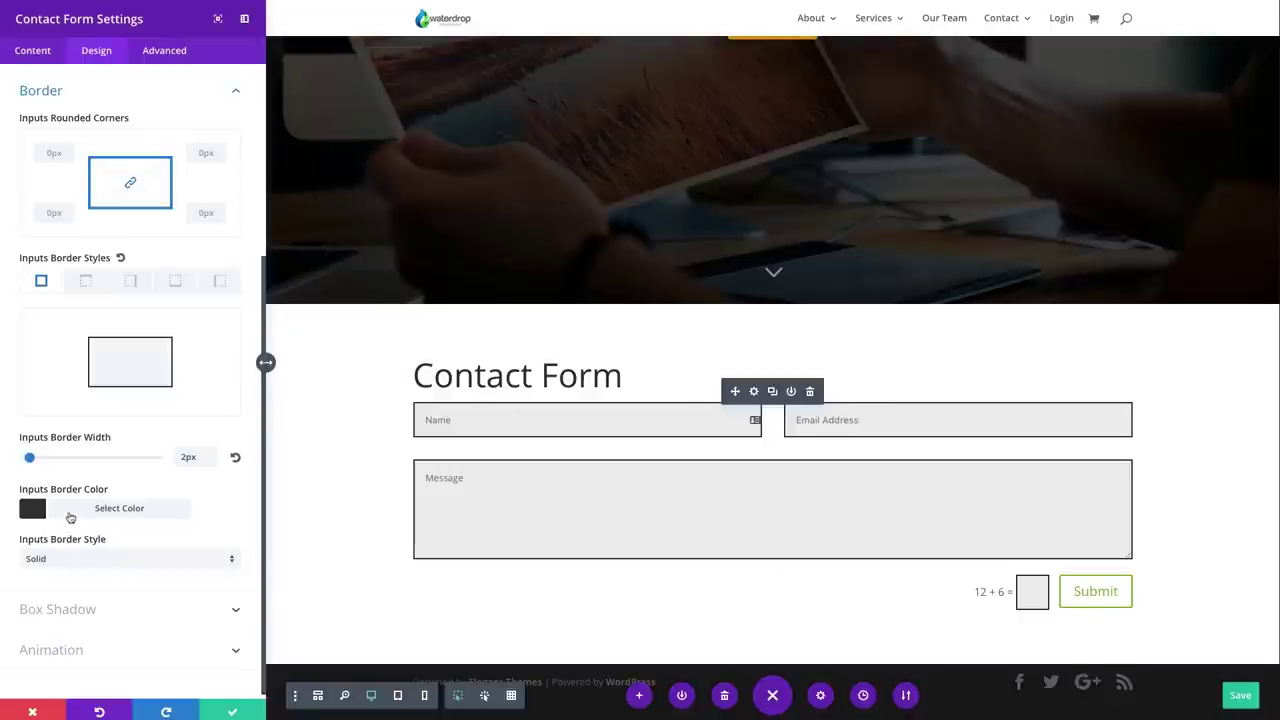
Try the first box shadow preset on the form fields and set the box shadow back to none.
left_click(57, 609)
left_click(105, 481)
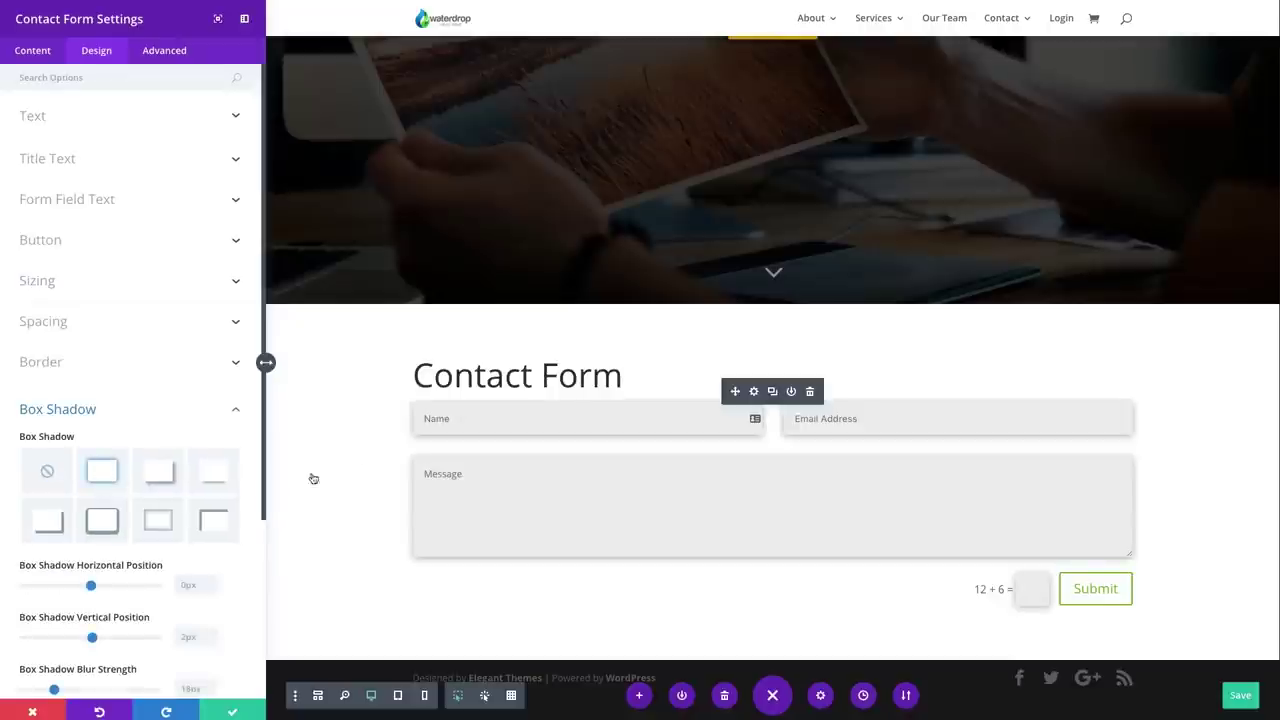
left_click(50, 475)
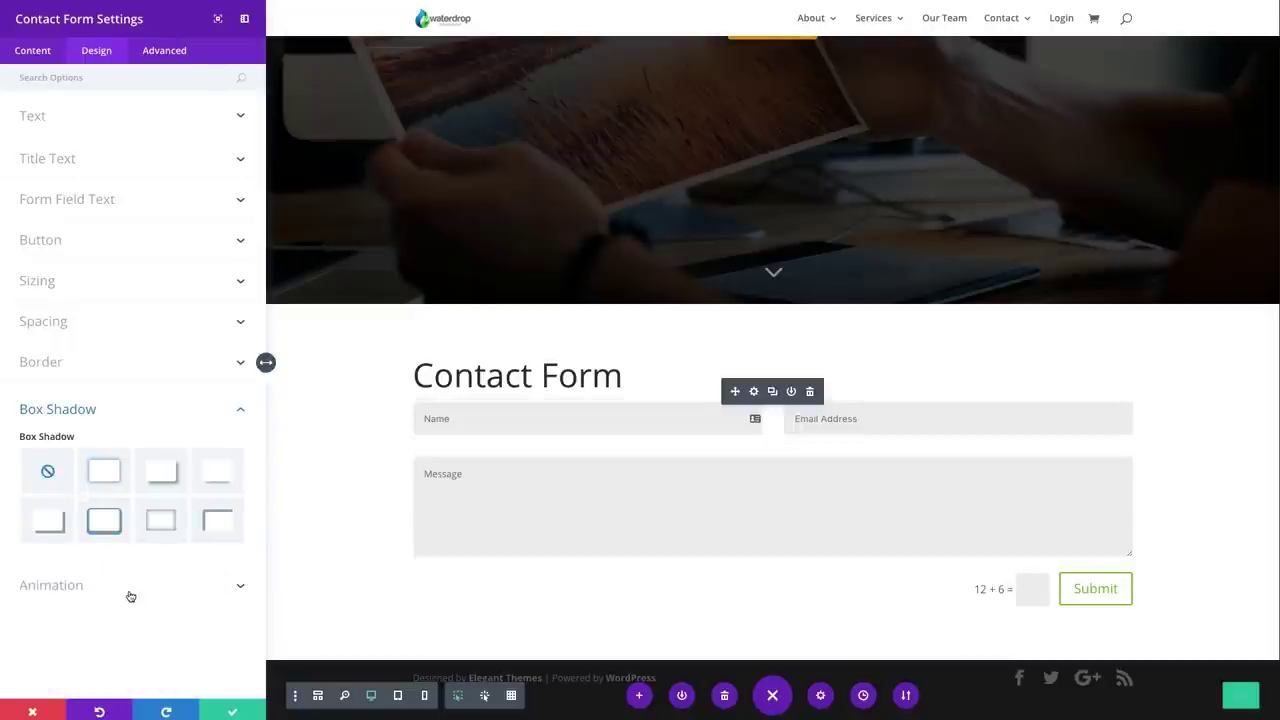
Preview the Fade animation style on the contact form and set the animation back to None.
left_click(128, 591)
left_click(104, 519)
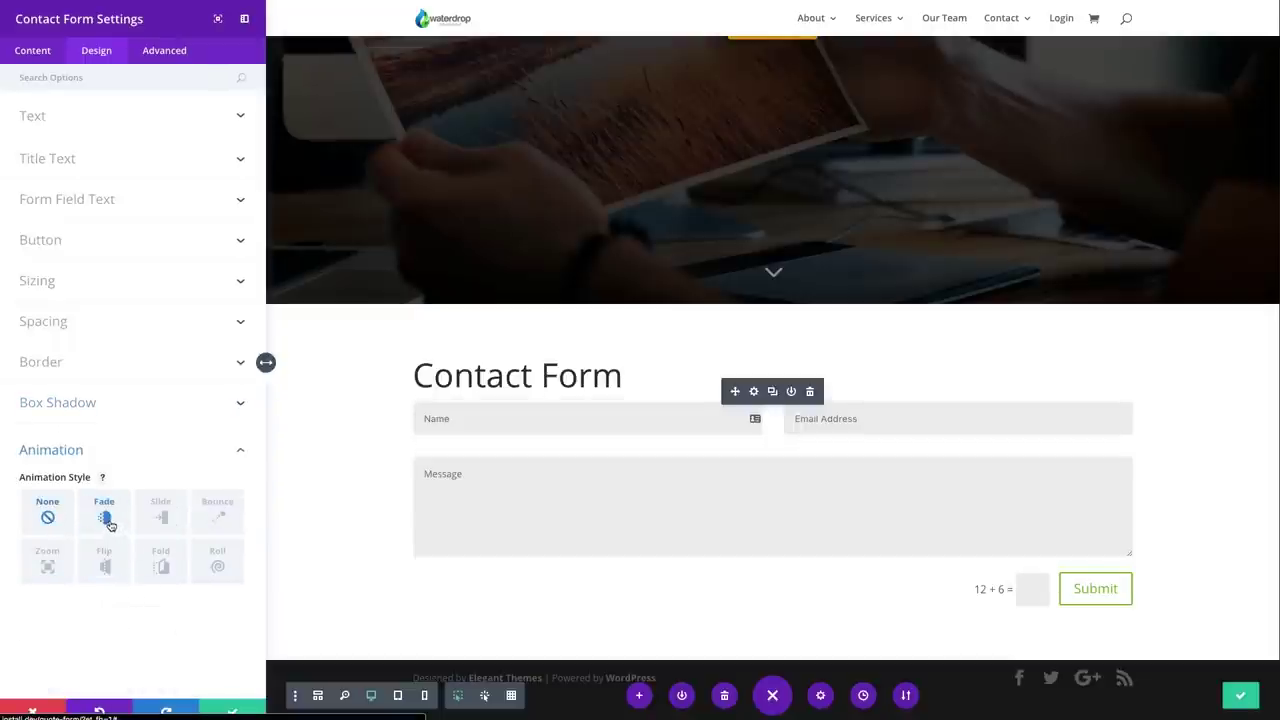
left_click(48, 518)
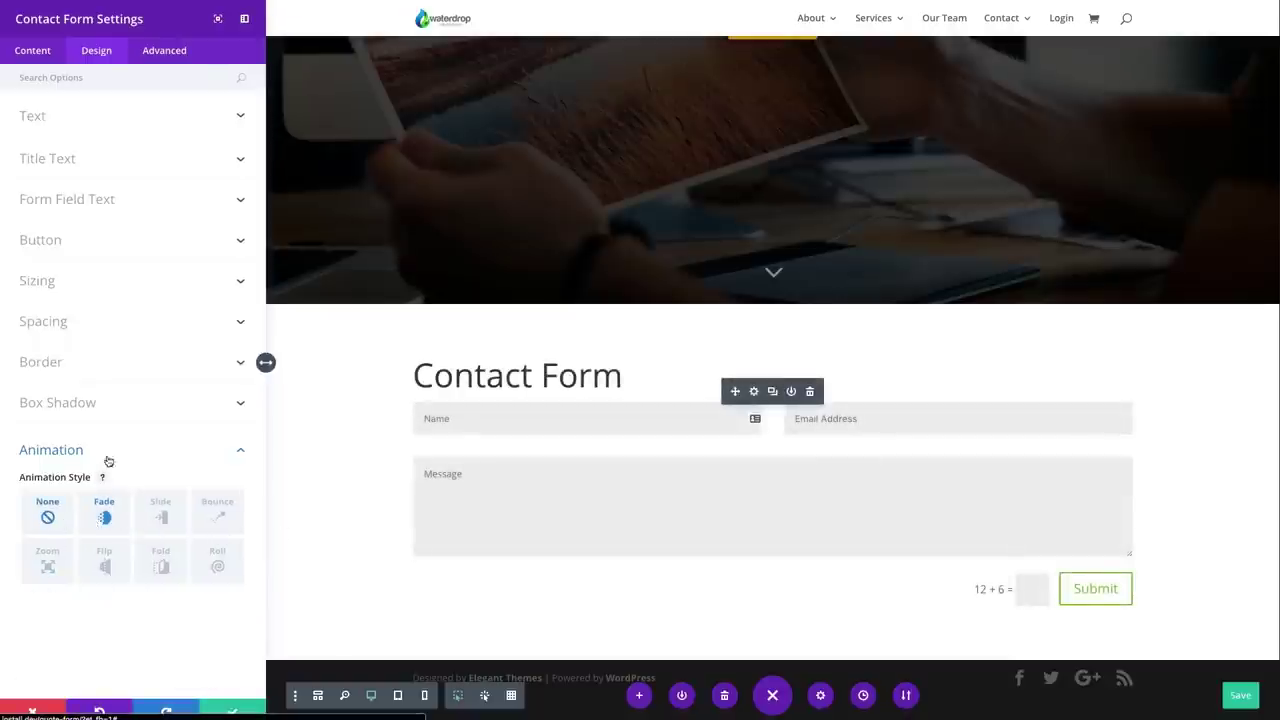
Examine the form's advanced CSS ID & Classes settings and the list of Custom CSS fields.
left_click(168, 52)
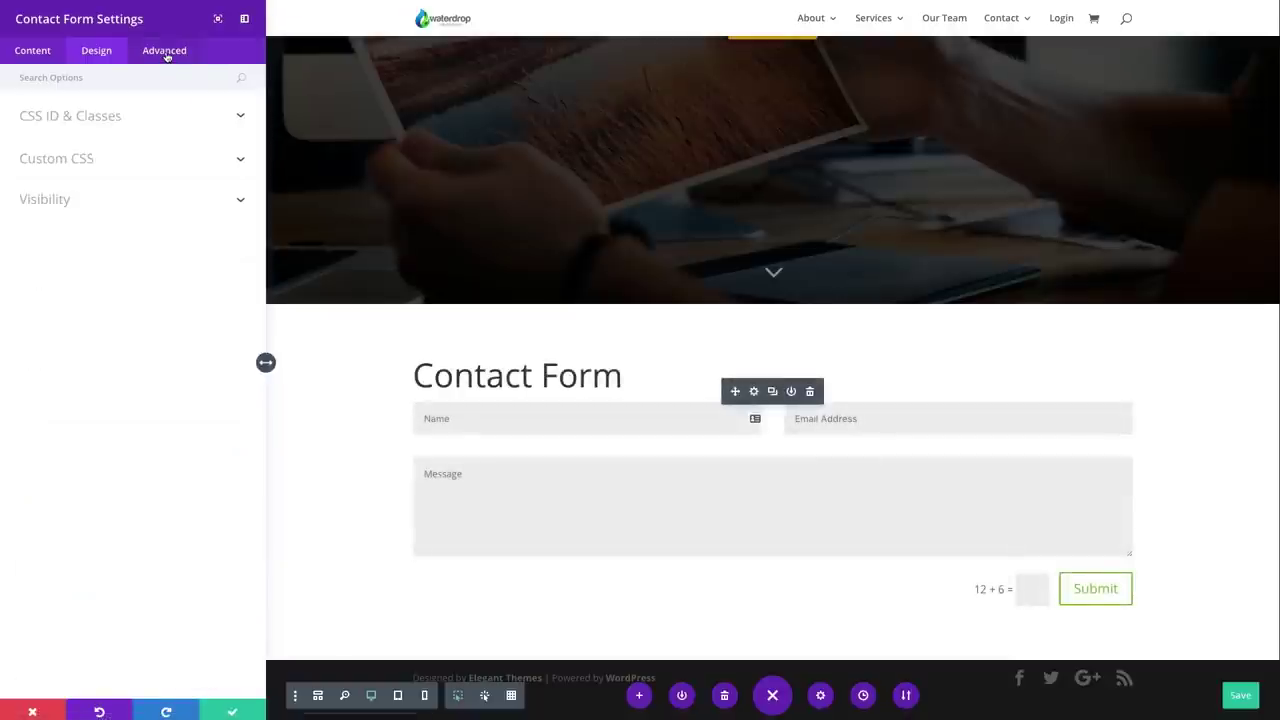
left_click(126, 124)
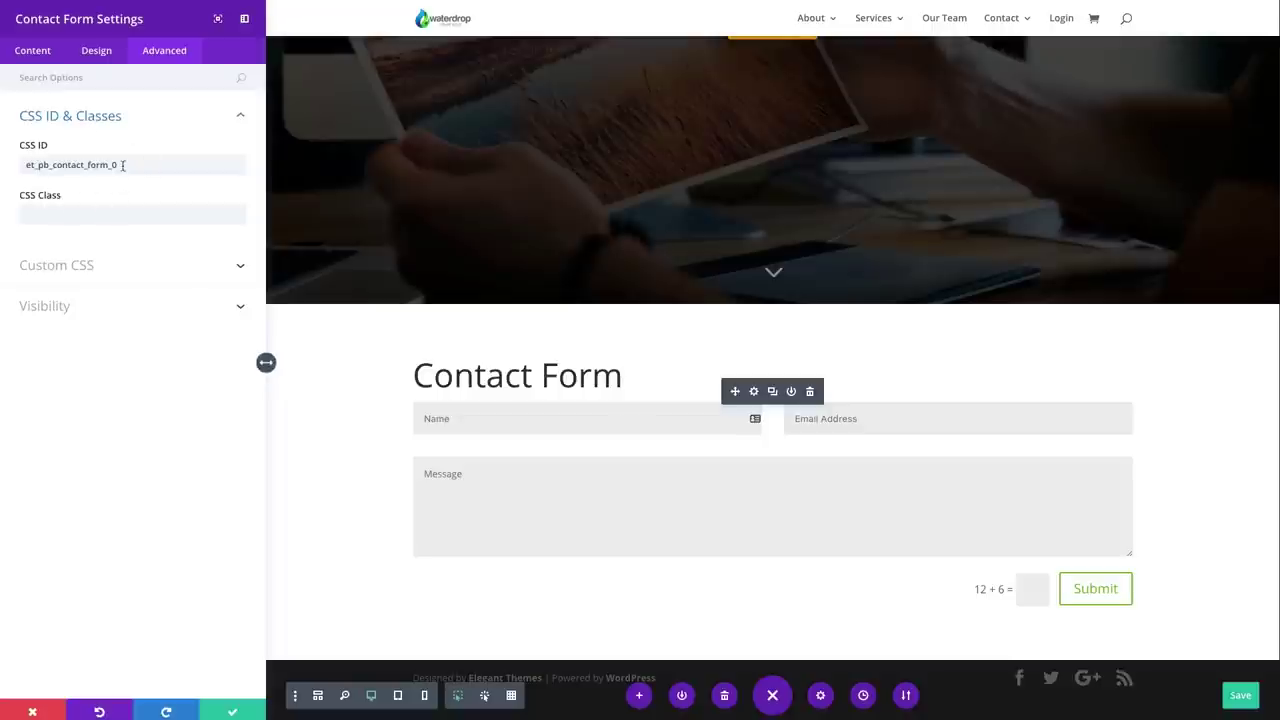
left_click(110, 265)
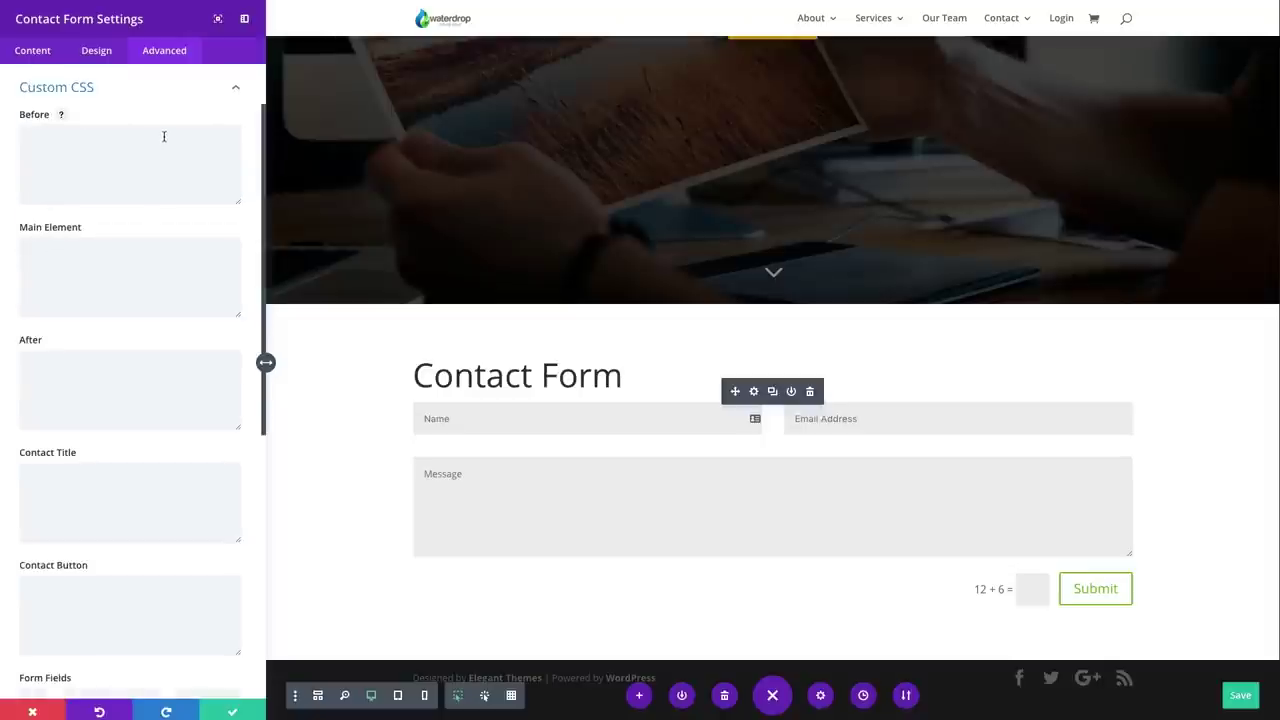
scroll(166, 183, "down", 5)
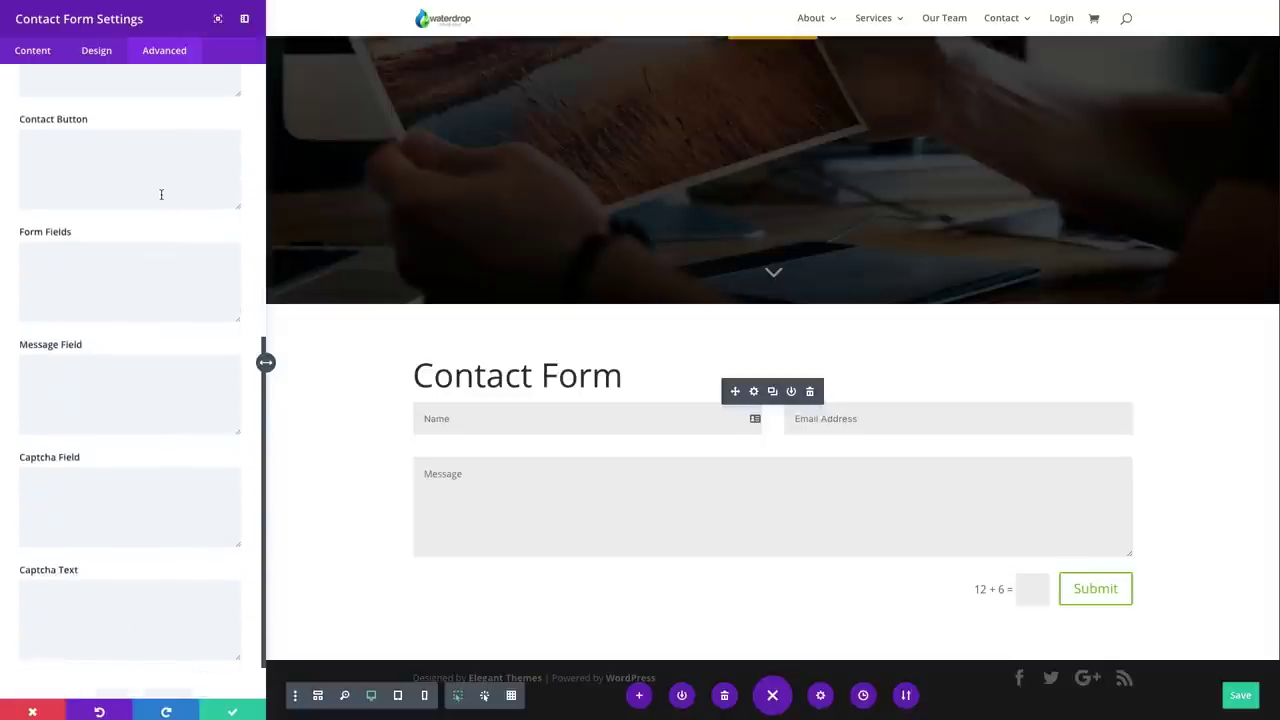
scroll(161, 196, "up", 5)
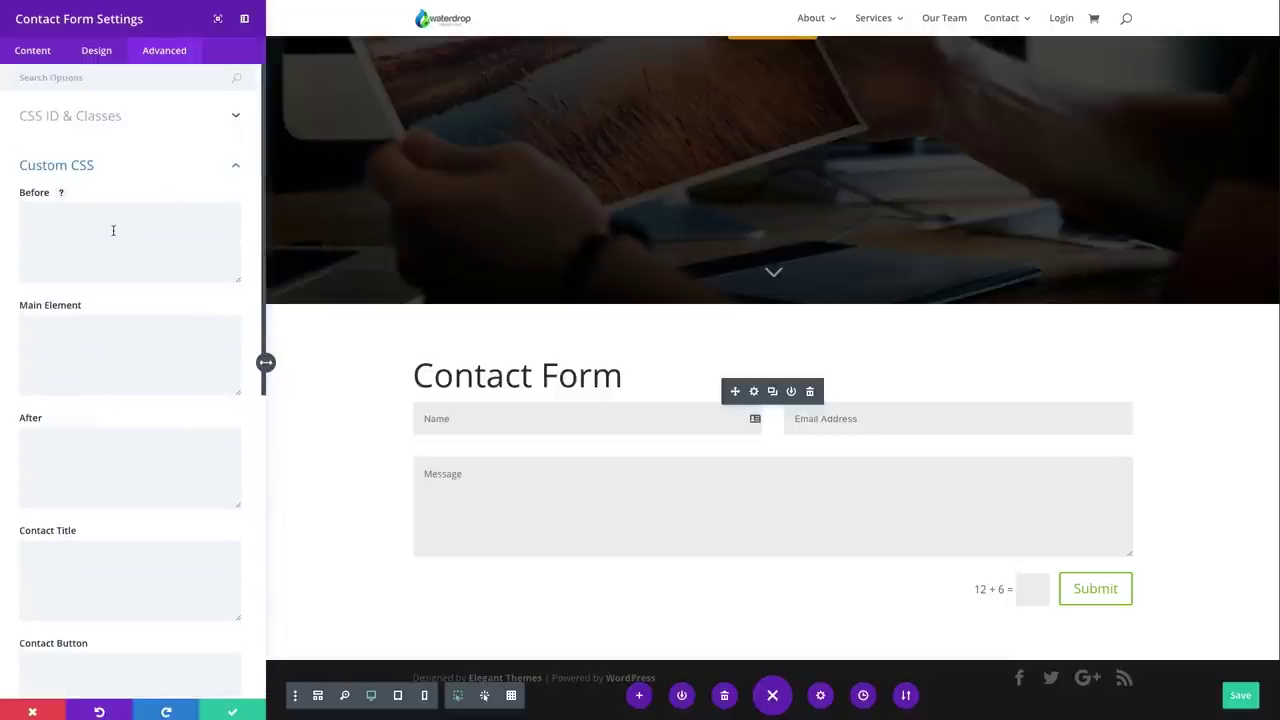
Check the remaining Custom CSS fields and the Visibility options, and save the contact form settings.
scroll(114, 232, "down", 5)
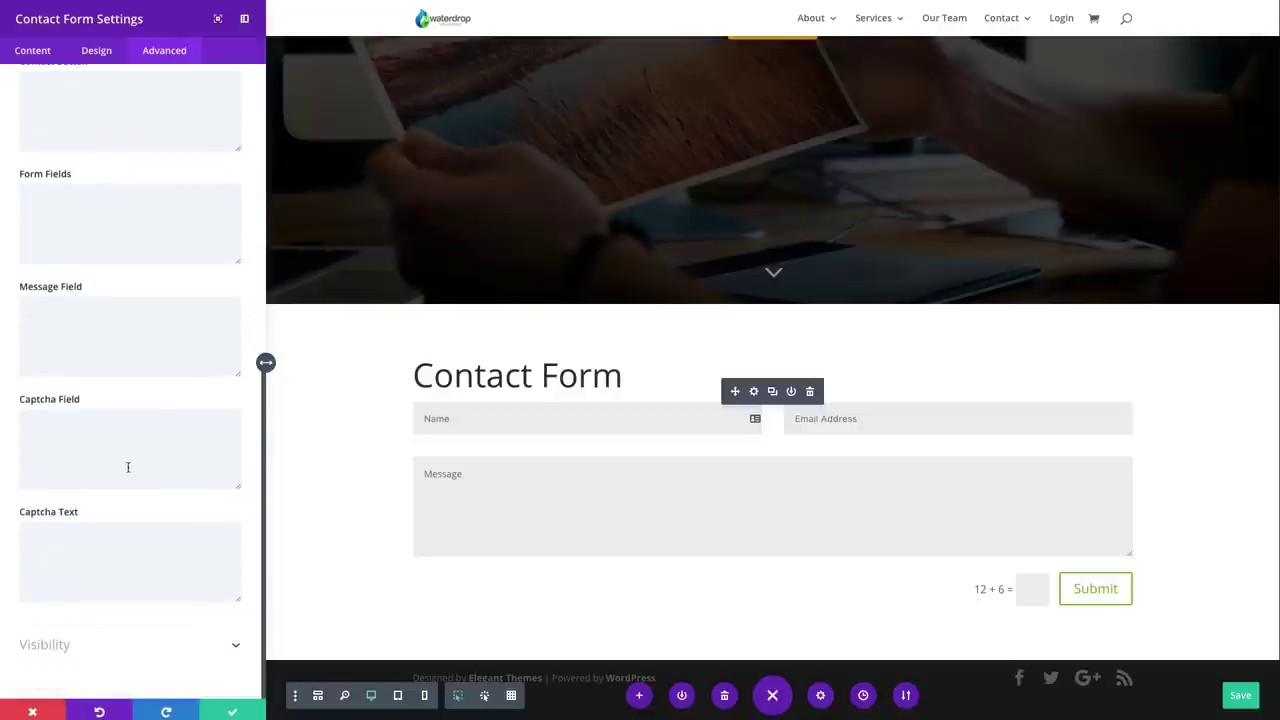
left_click(90, 649)
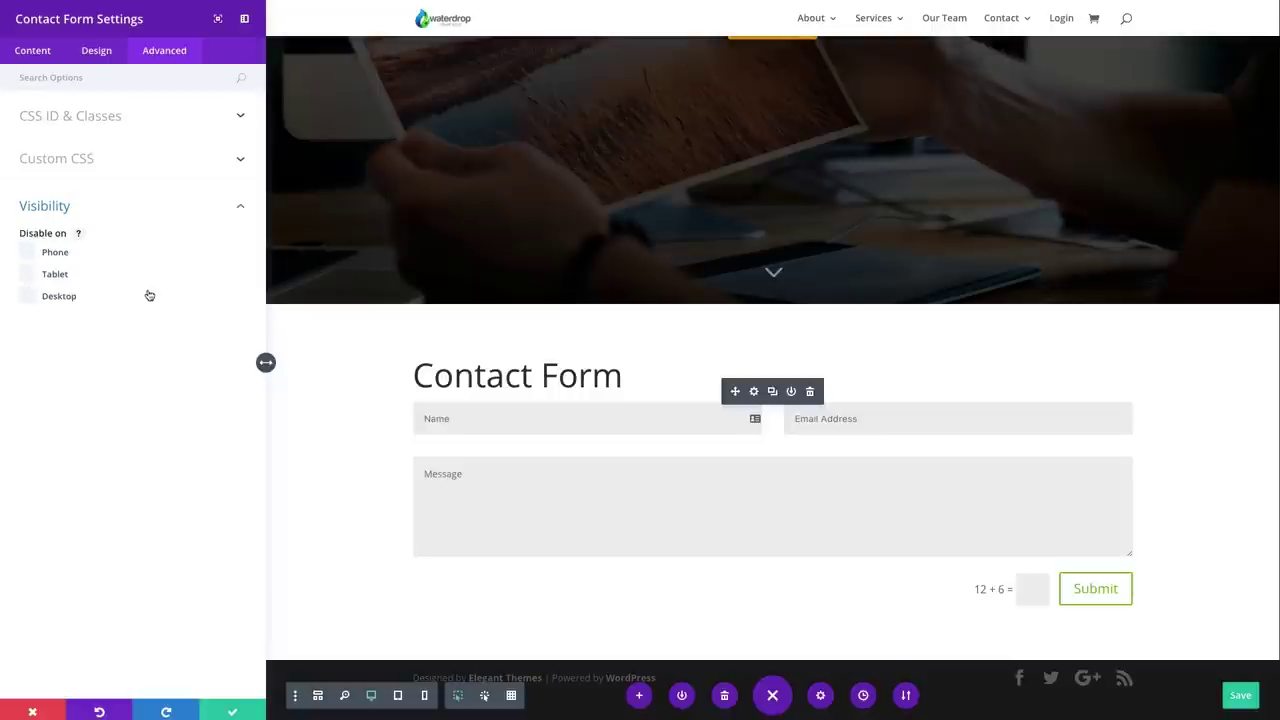
left_click(232, 711)
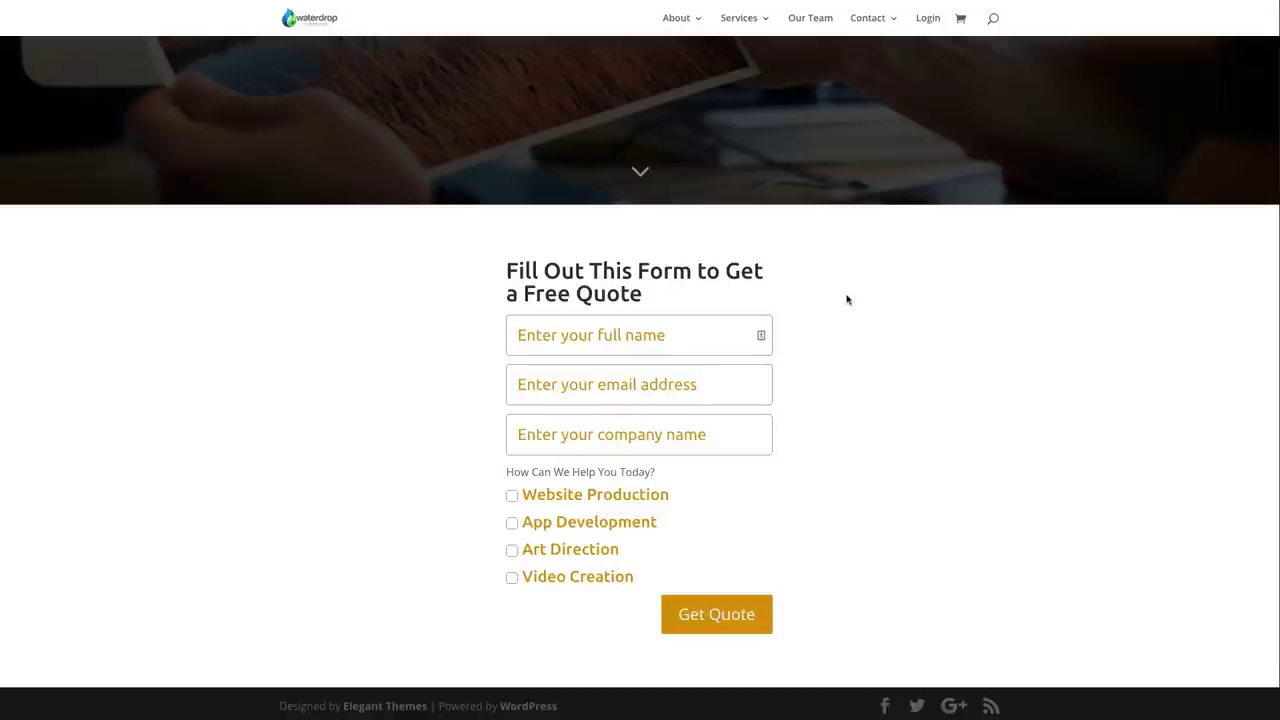
Try the Website Production, App Development and Art Direction choices on the finished quote form to compare their follow-up questions.
left_click(550, 338)
left_click(583, 437)
left_click(512, 497)
scroll(483, 523, "down", 3)
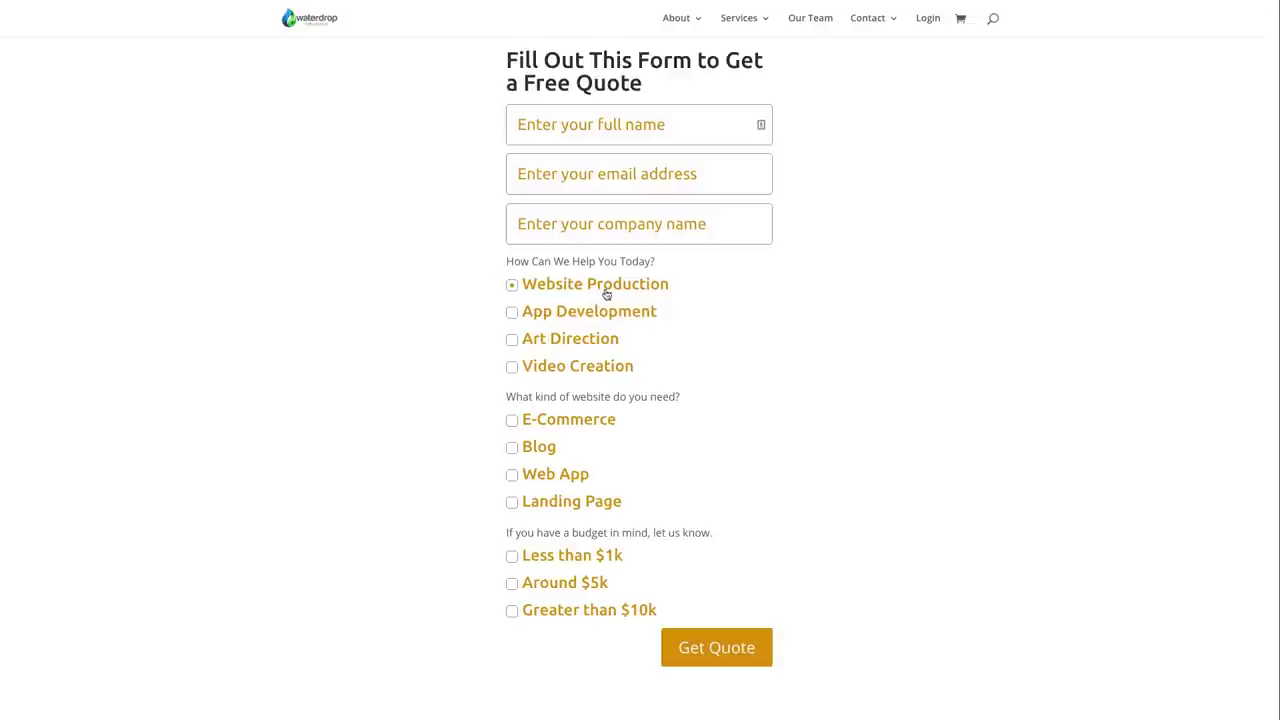
left_click(514, 315)
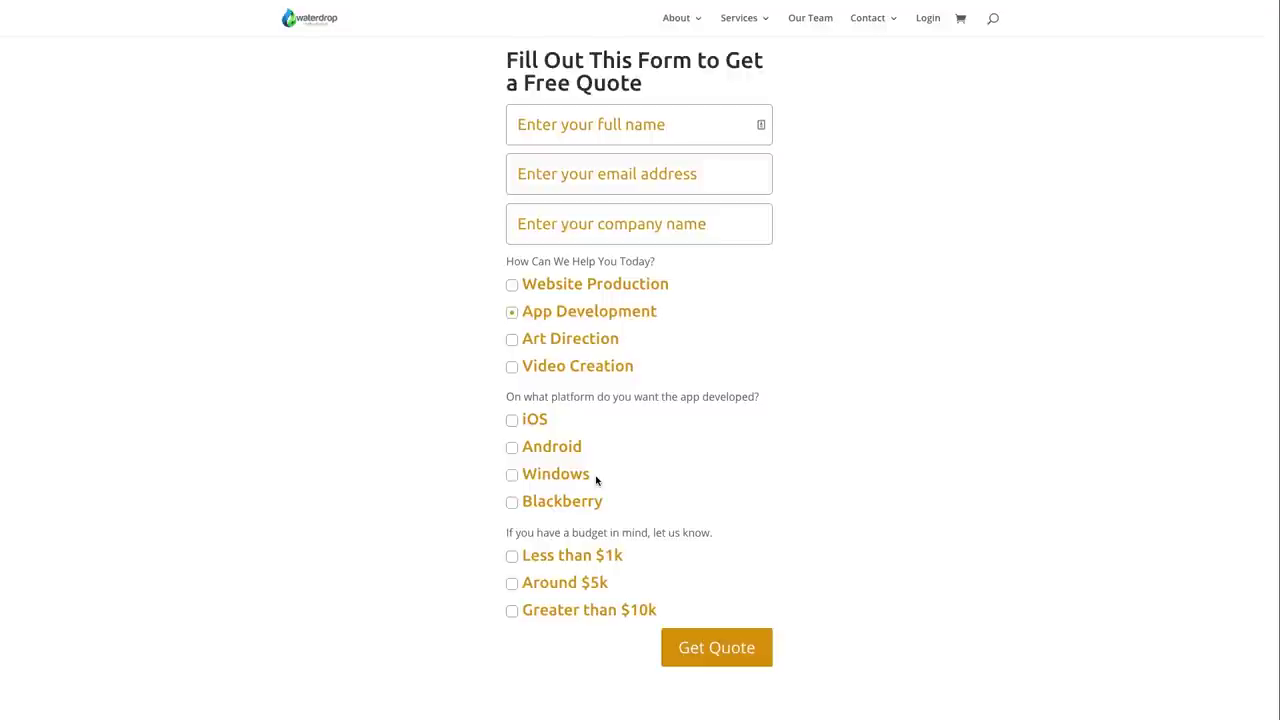
left_click(512, 340)
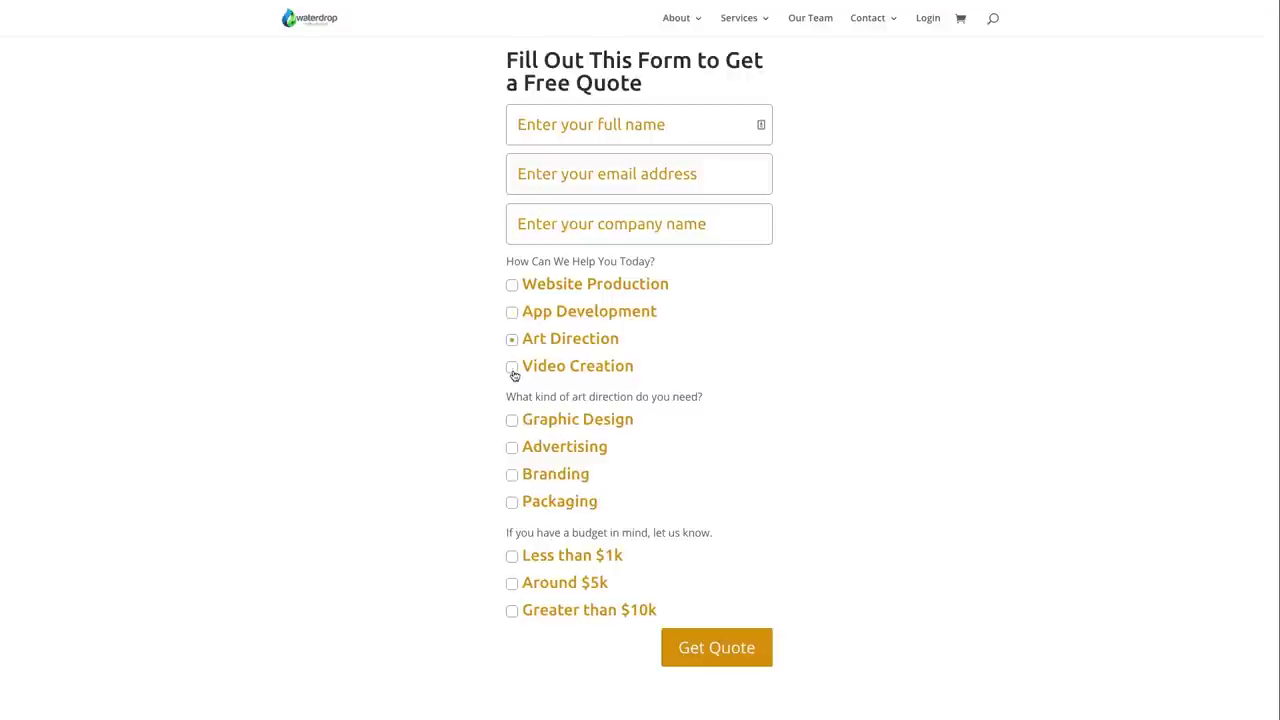
Choose Video Creation as the service, Tablet as the viewing device and Less than $1k as the budget.
left_click(513, 371)
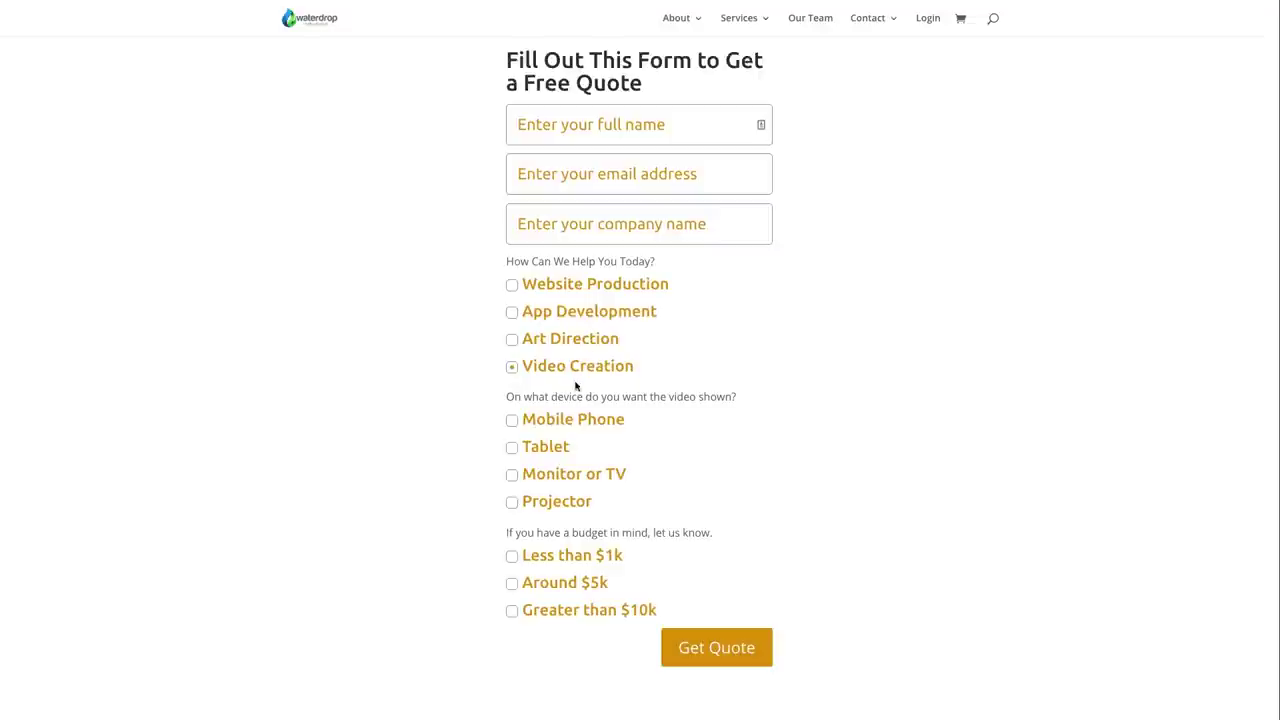
left_click(513, 448)
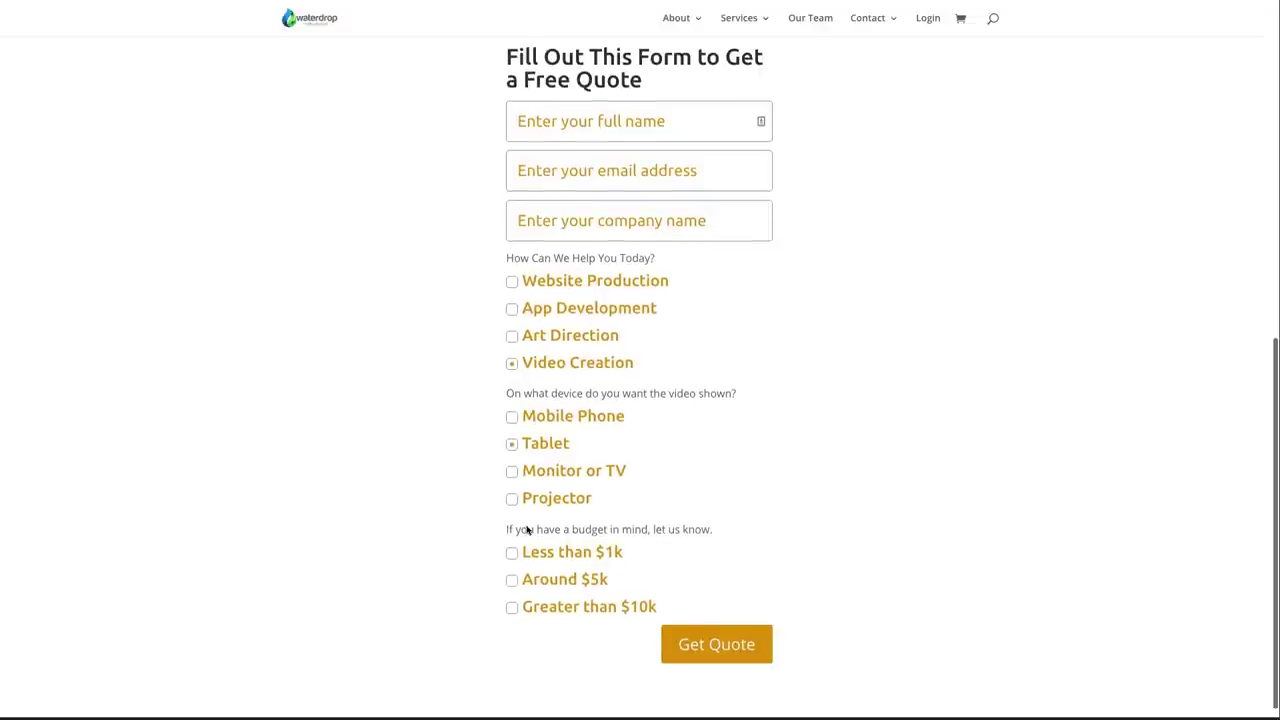
left_click(513, 556)
scroll(545, 570, "down", 1)
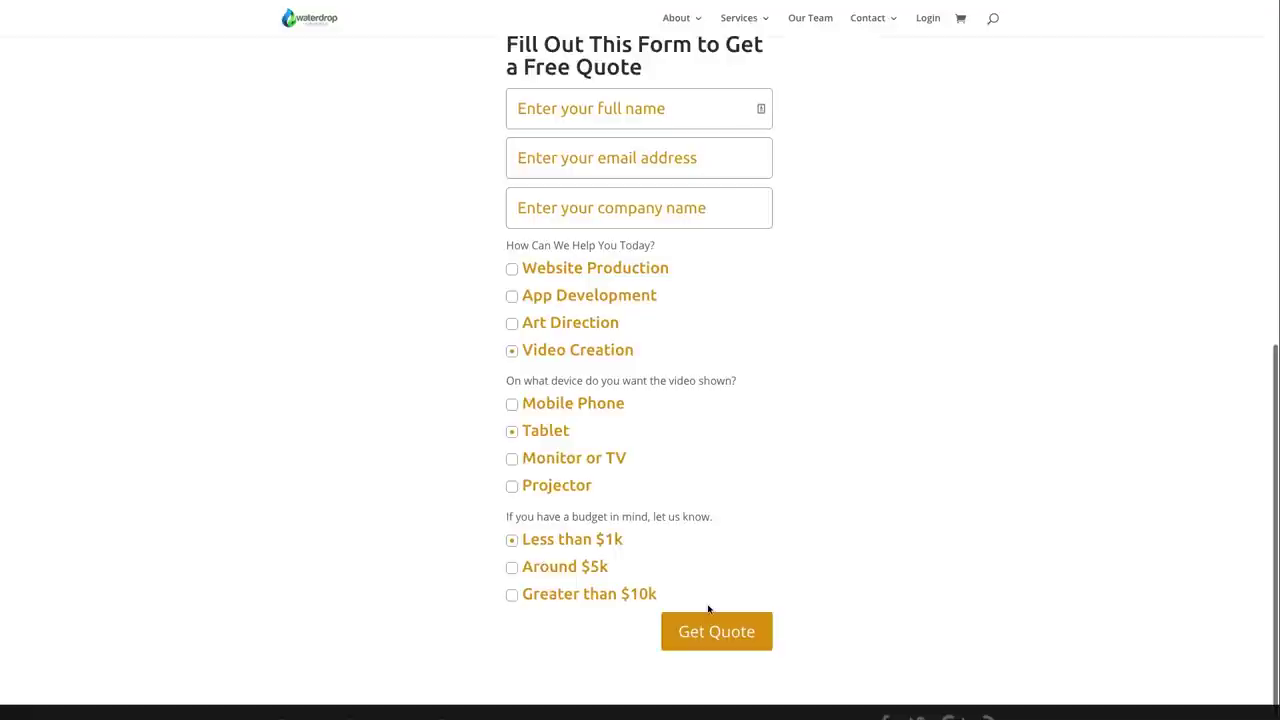
scroll(706, 608, "up", 1)
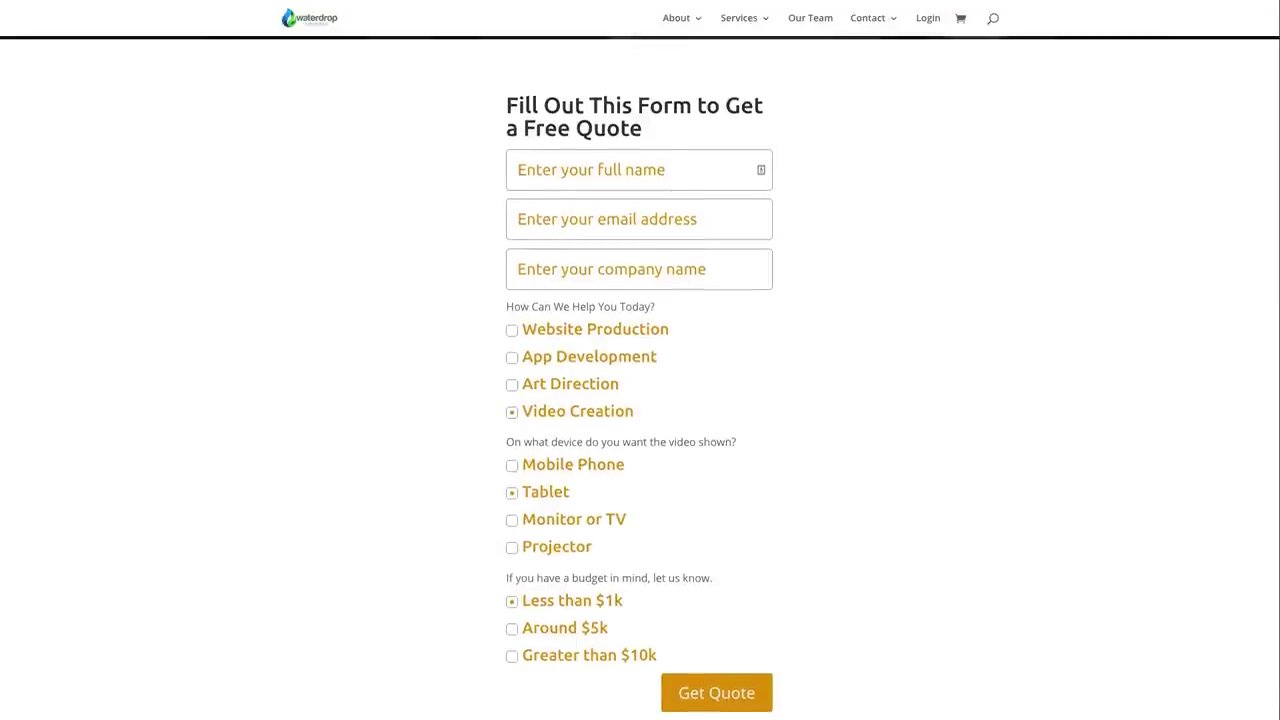
Enter "name" as the full name, a sample email address and "company" as the company, submit the quote form and check the response message.
left_click(518, 170)
type("name")
key("Tab")
type("na")
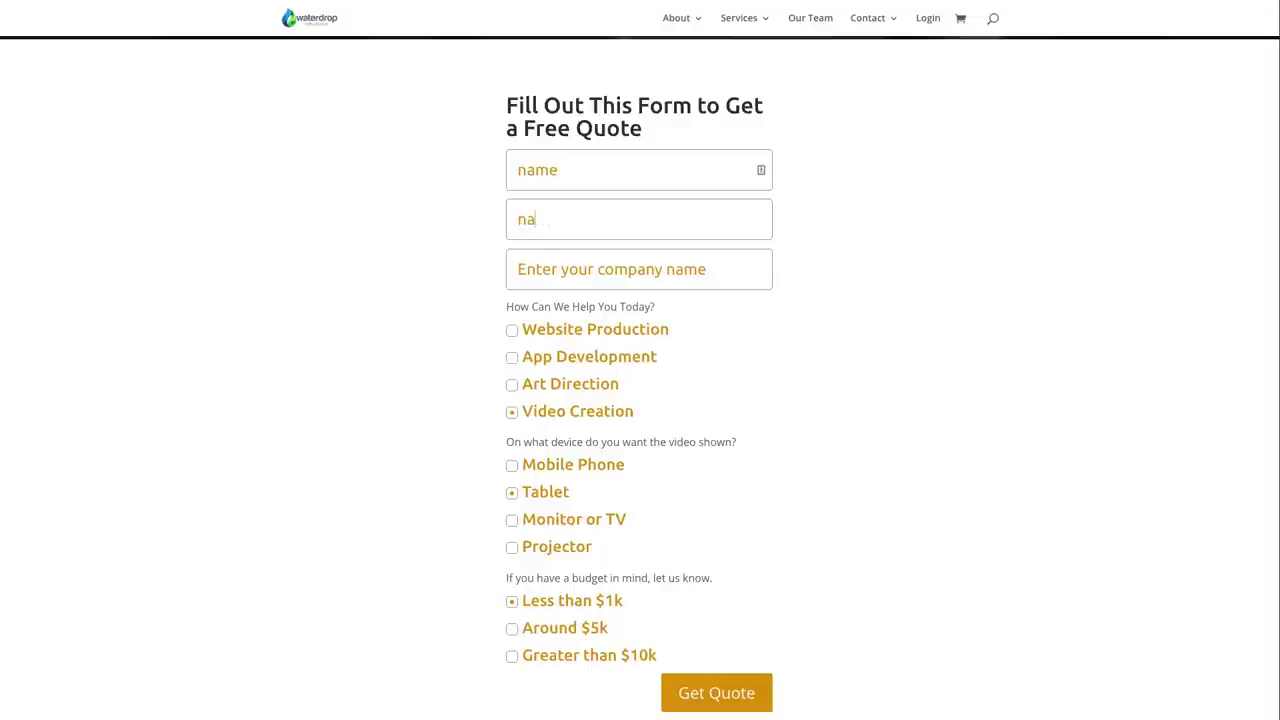
type("me@email.com")
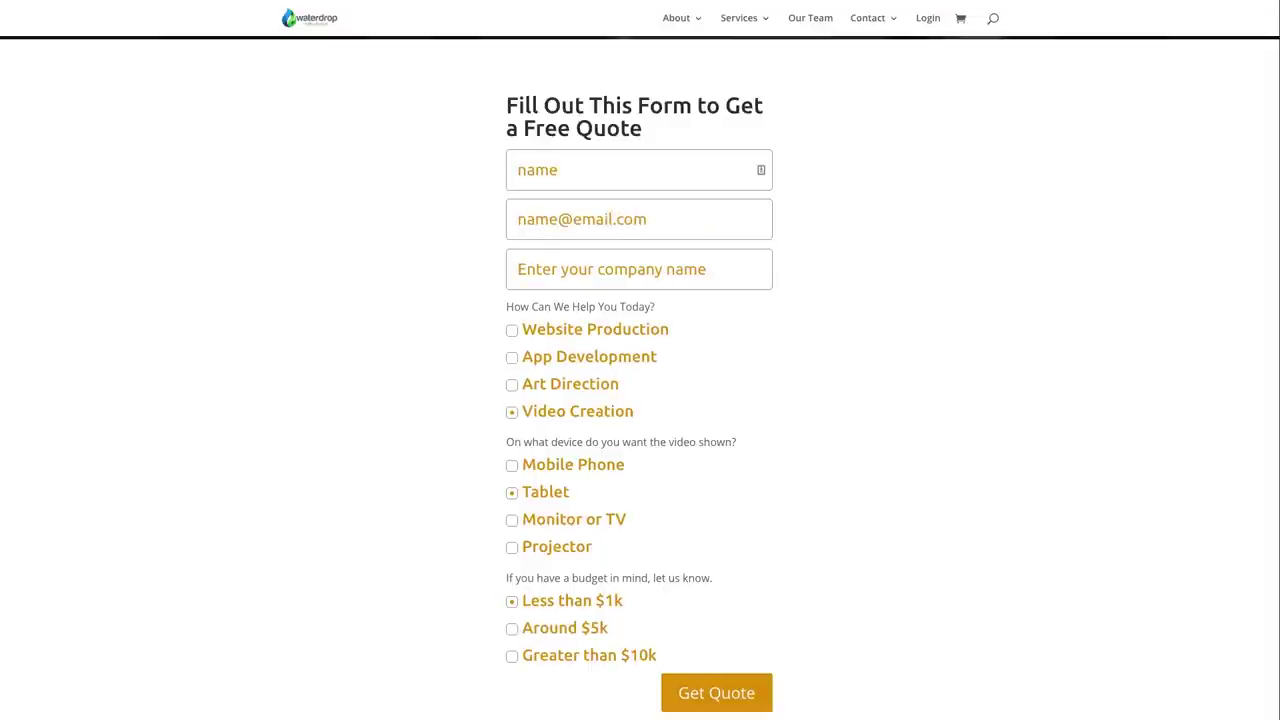
type("company")
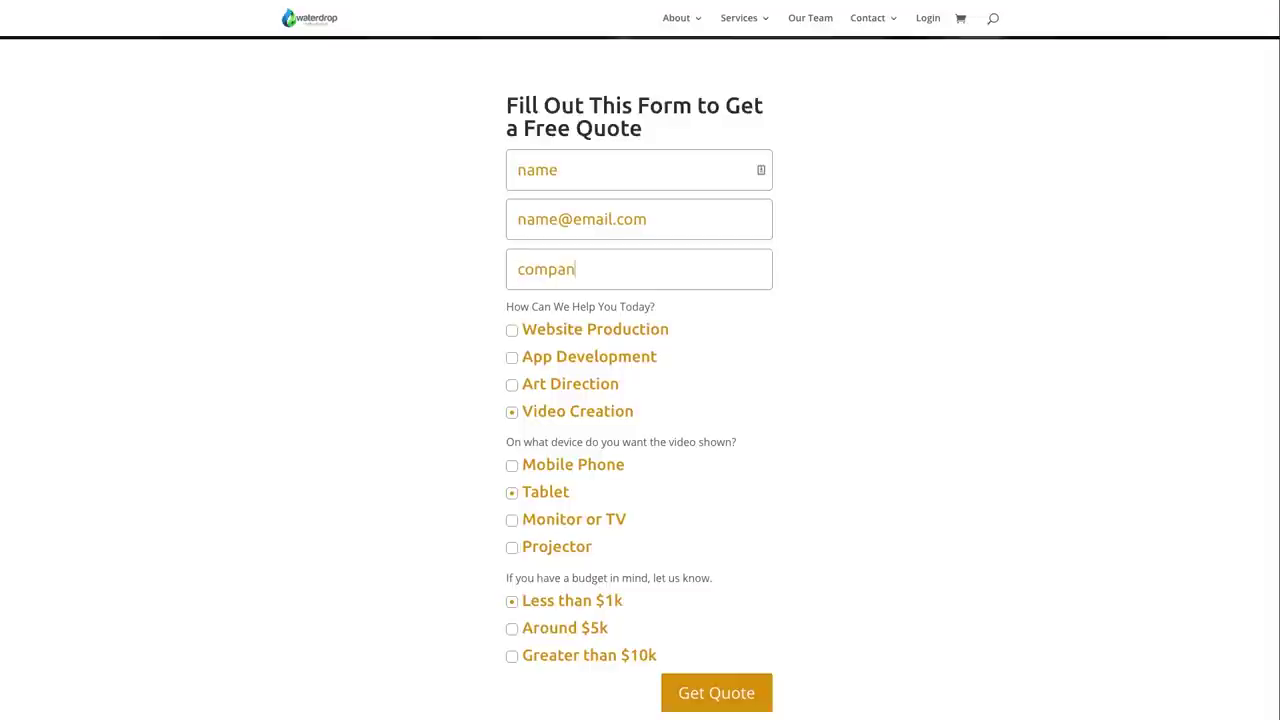
left_click(728, 692)
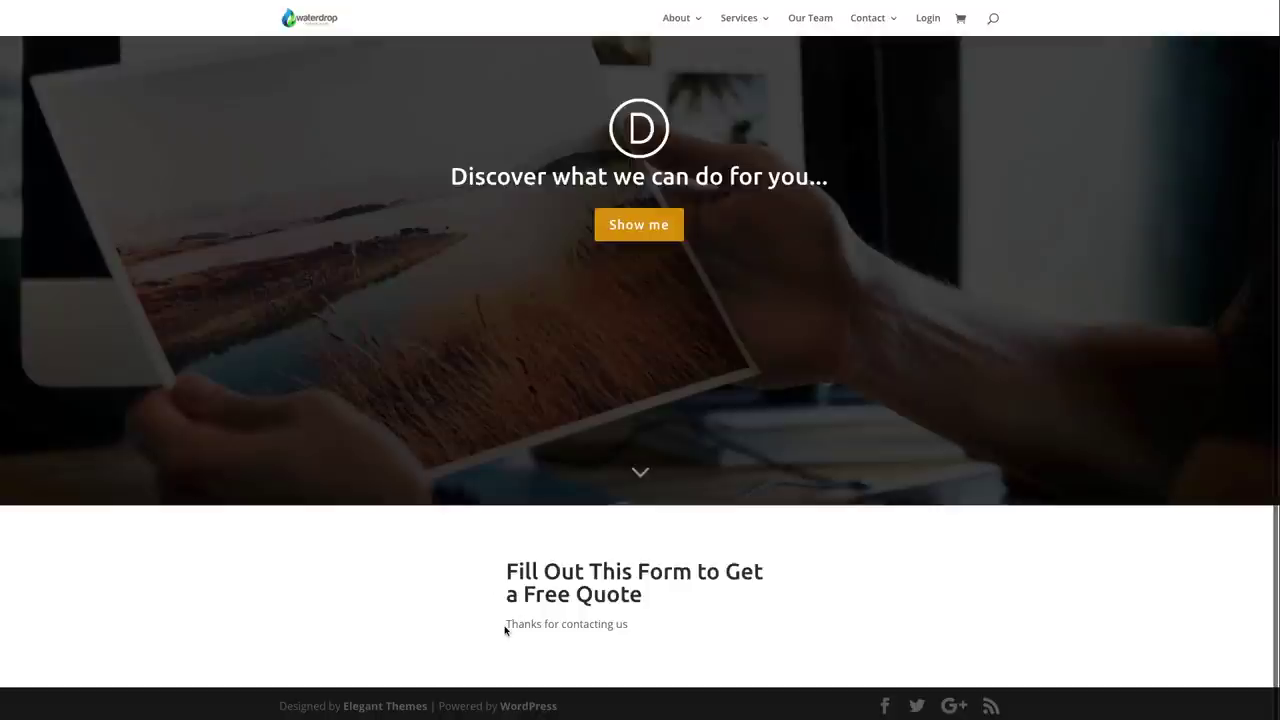
left_click_drag(505, 628, 689, 628)
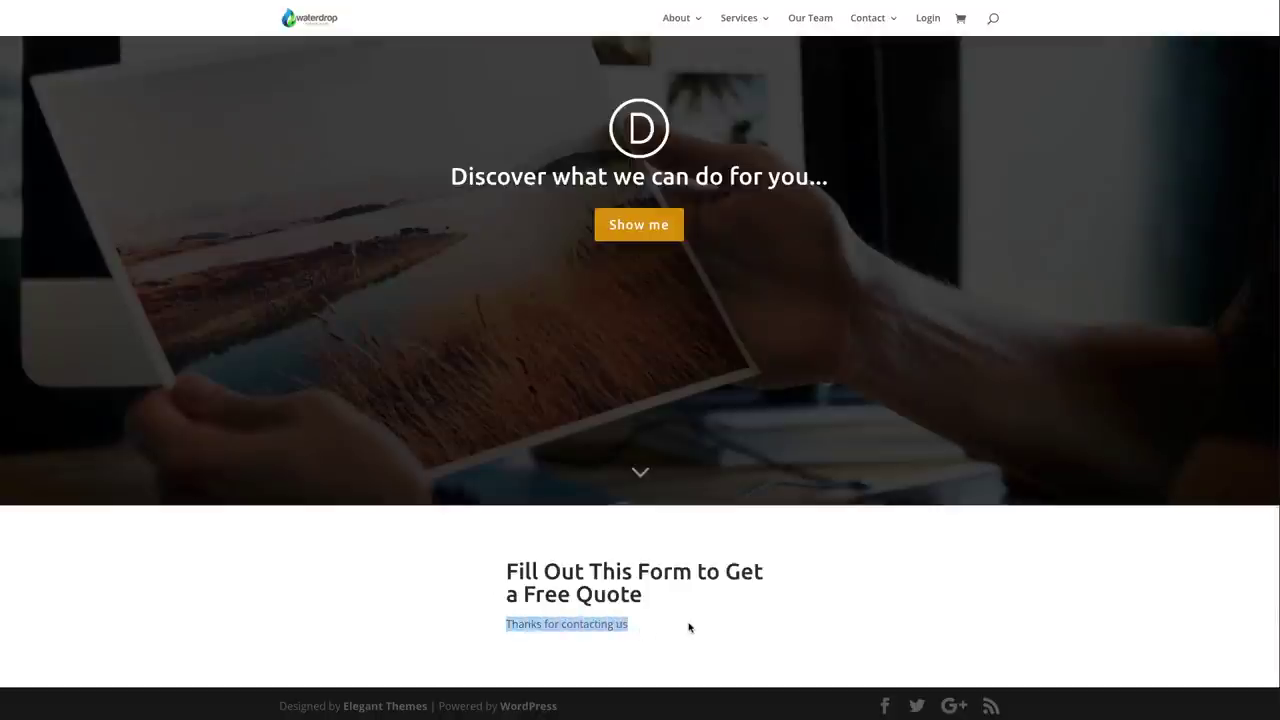
left_click(869, 593)
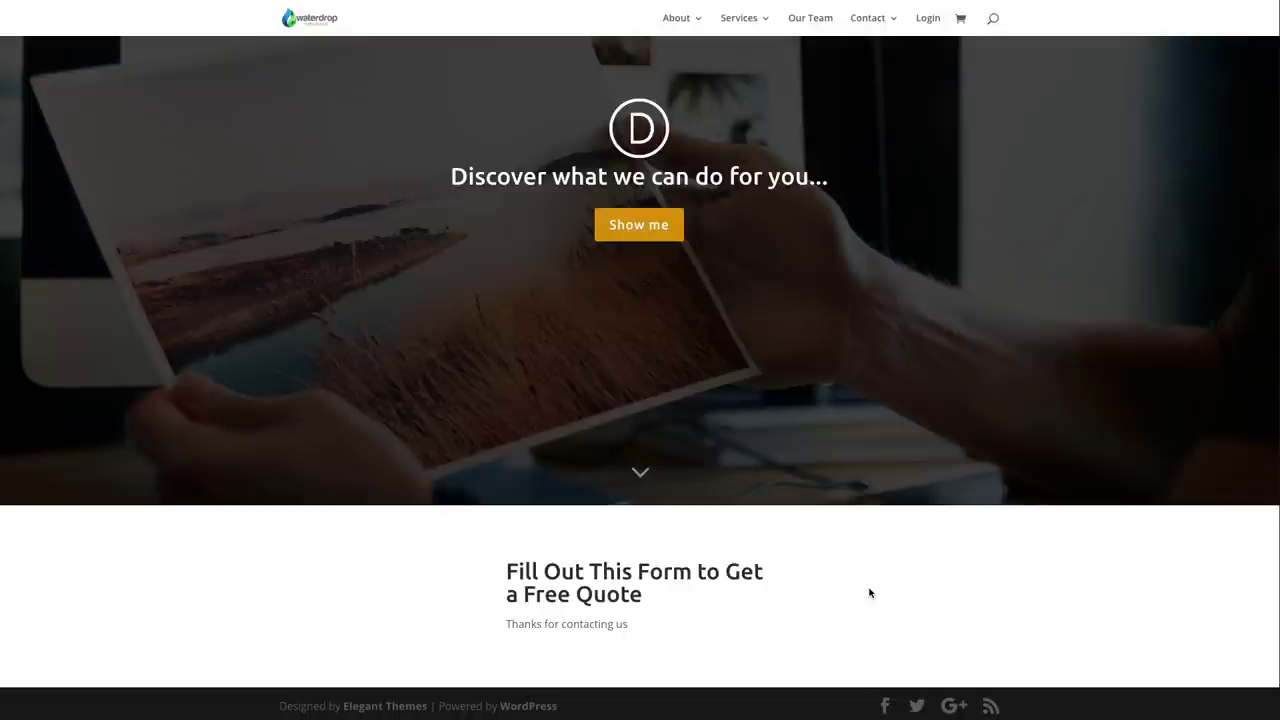
Open the quote form's module settings and examine the Field ID and Title of the name field.
scroll(917, 332, "down", 3)
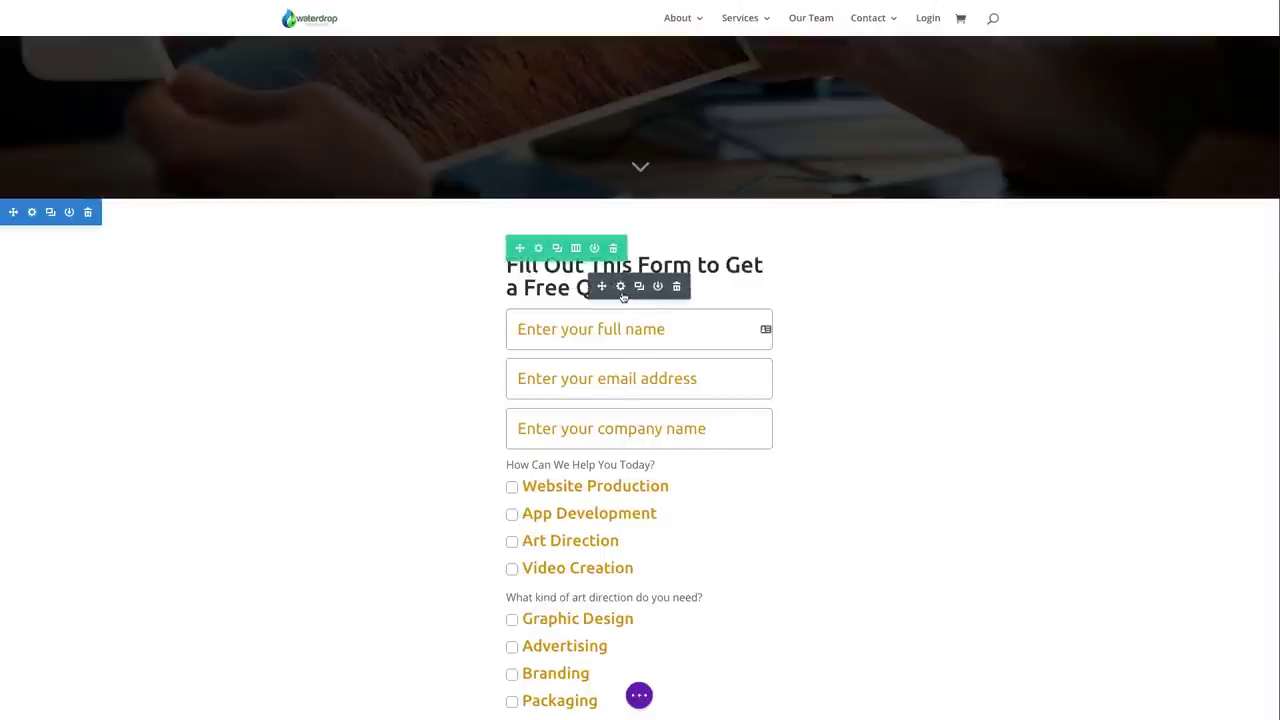
left_click(620, 287)
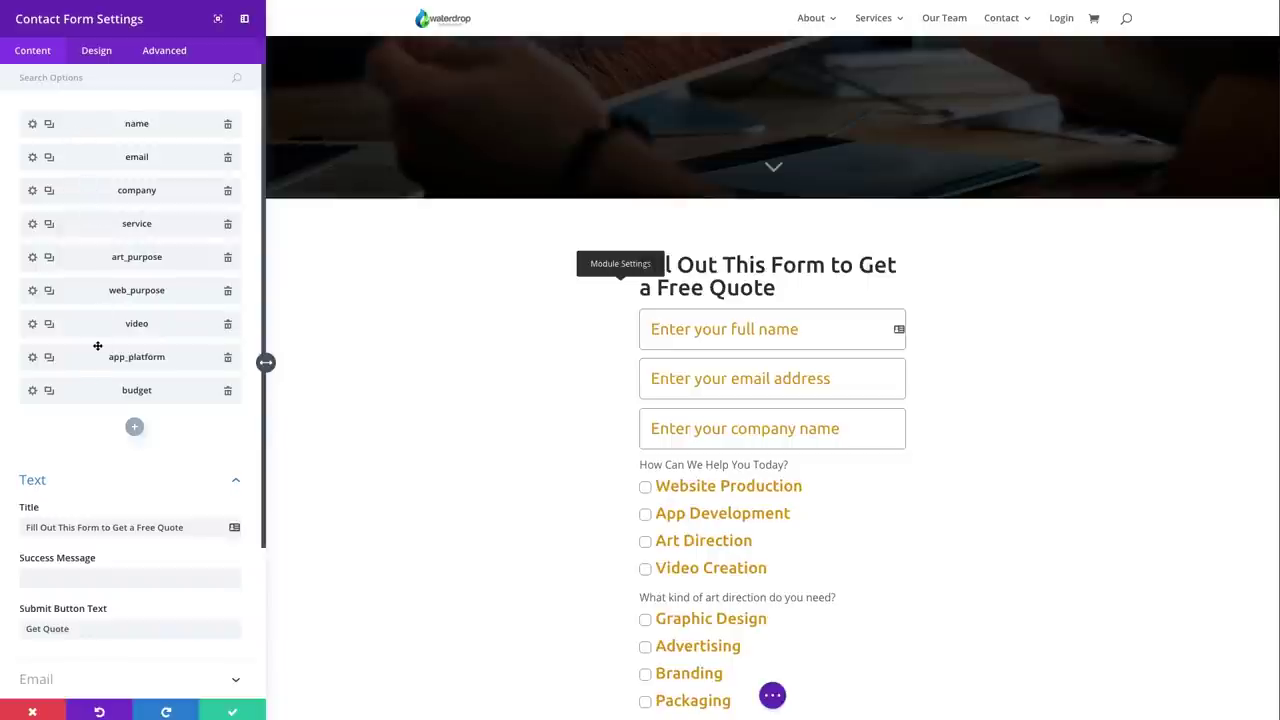
left_click(32, 124)
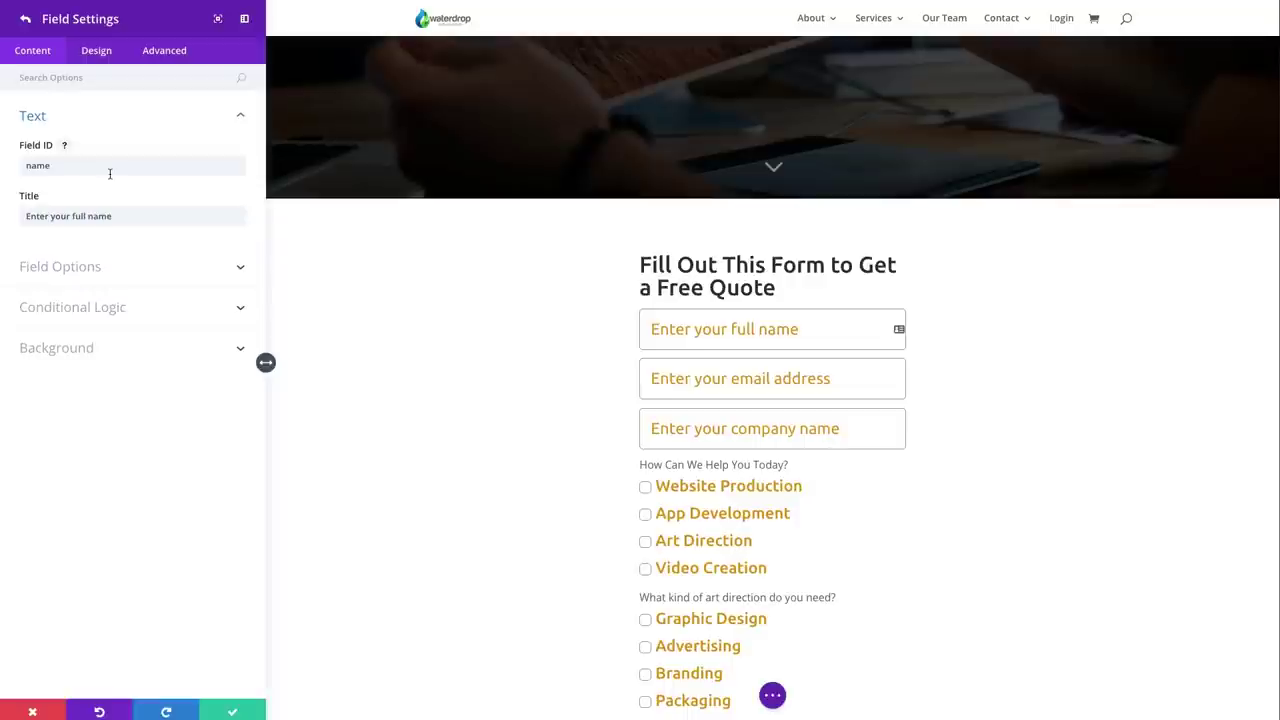
left_click_drag(96, 170, 13, 171)
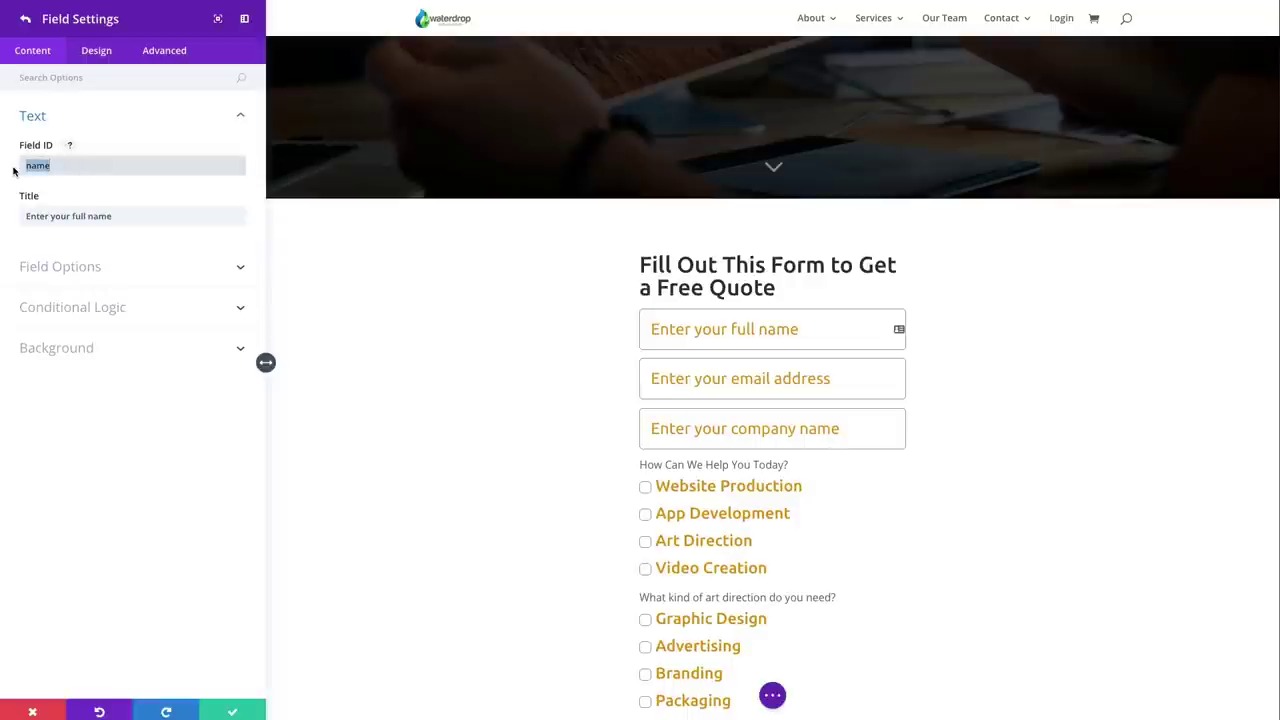
left_click(100, 192)
left_click_drag(128, 215, 18, 212)
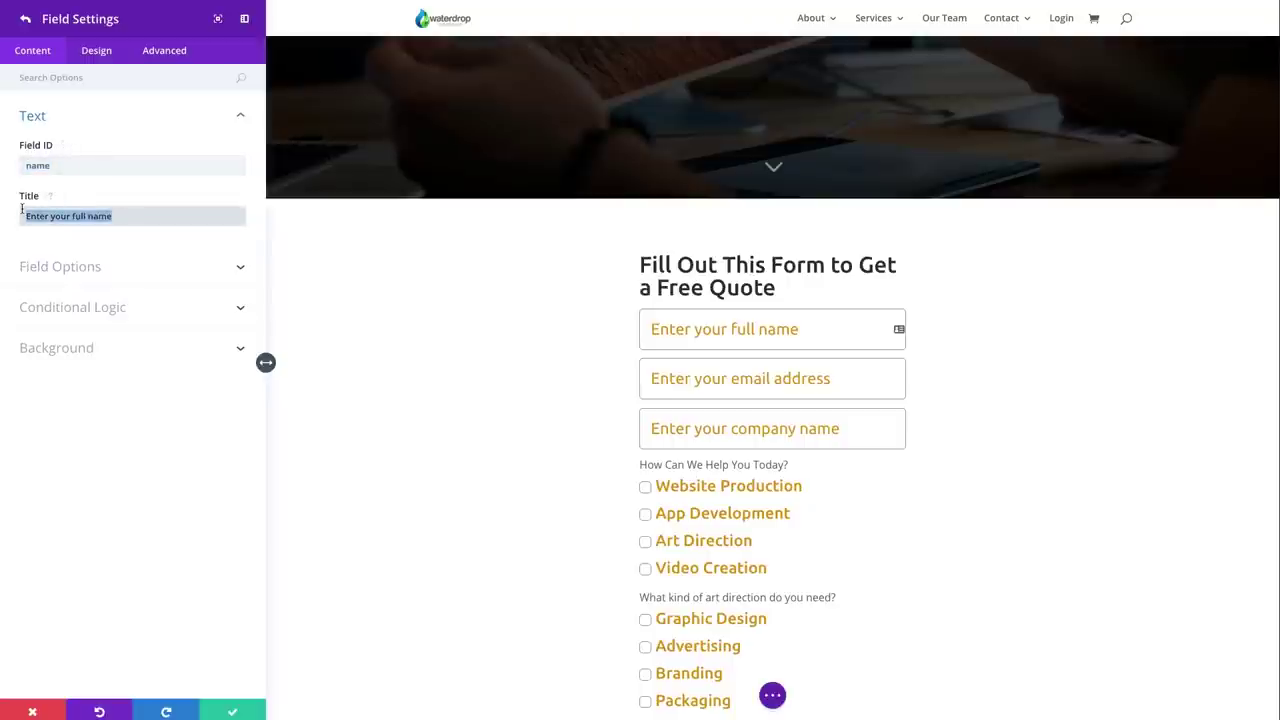
left_click(128, 214)
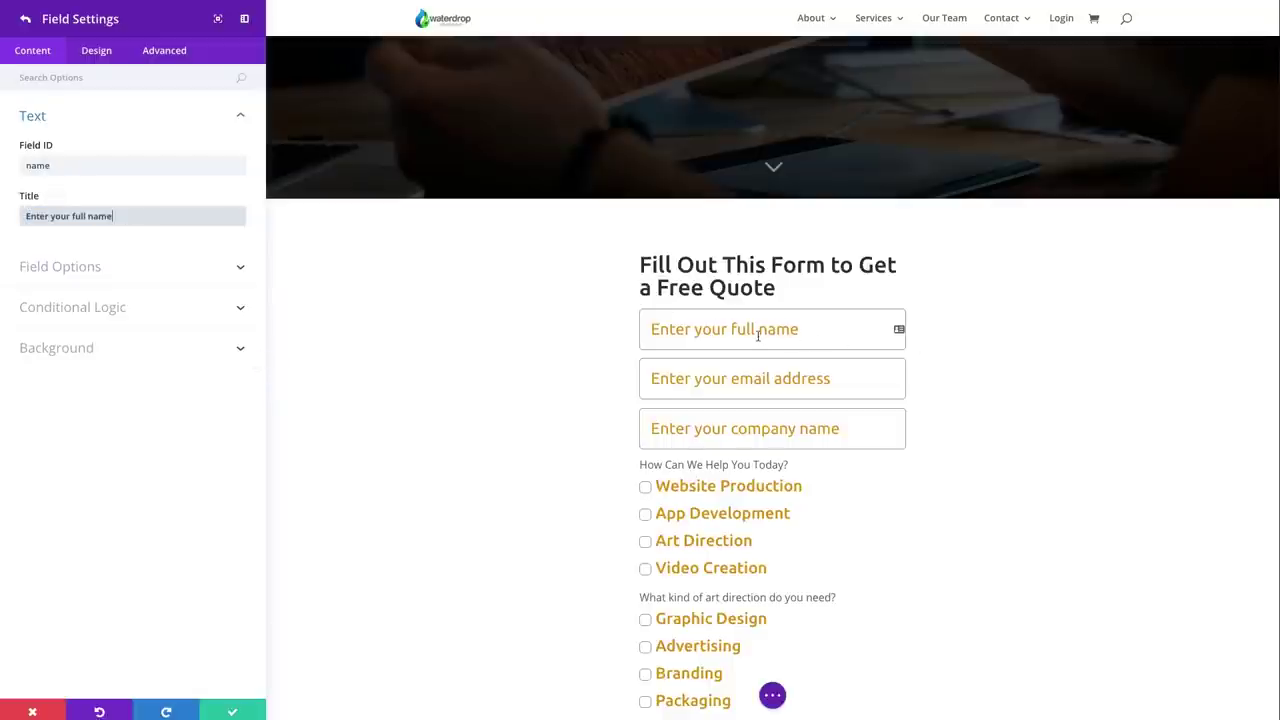
left_click(25, 18)
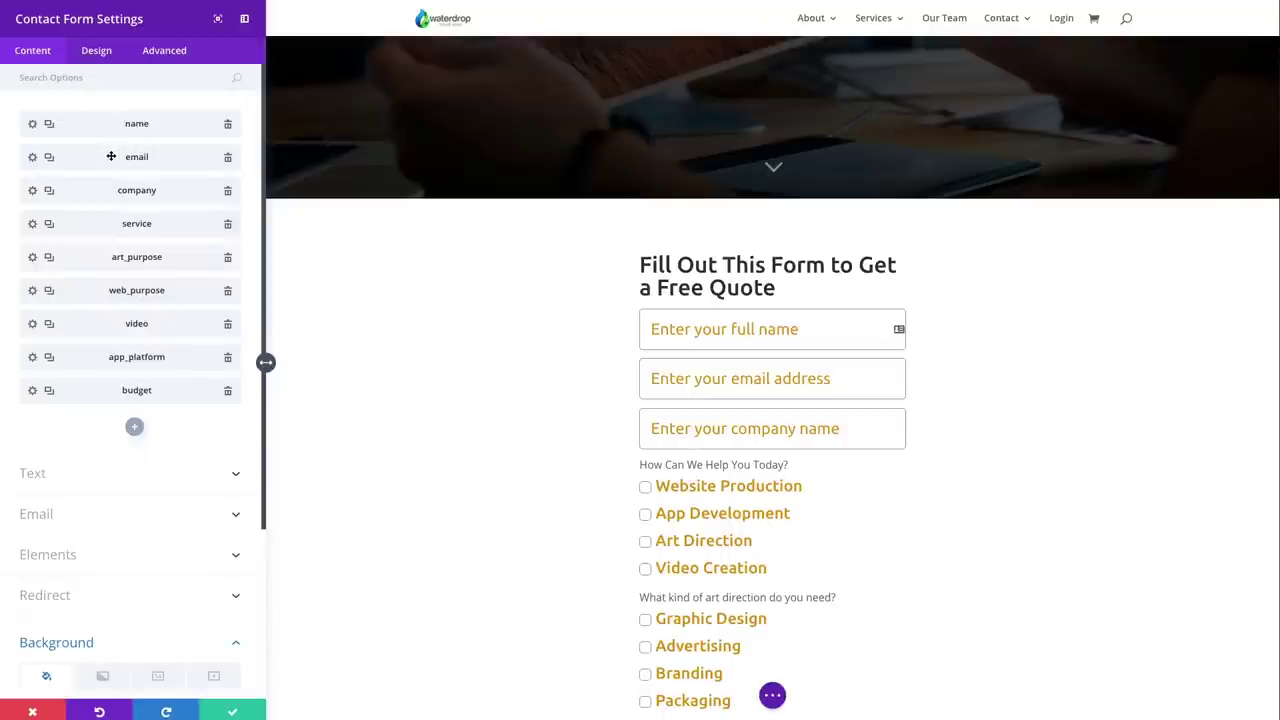
Examine the email field's Field ID and Title, its field type options, required setting and conditional logic.
left_click(32, 158)
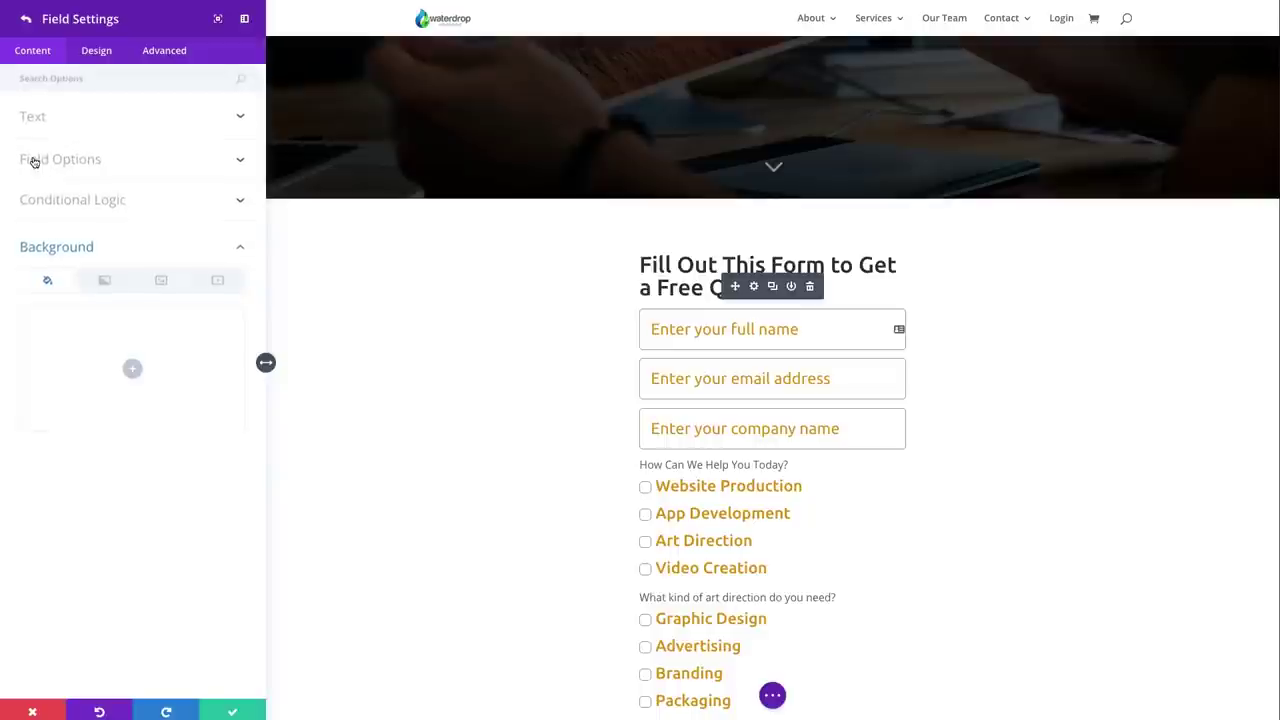
left_click(98, 118)
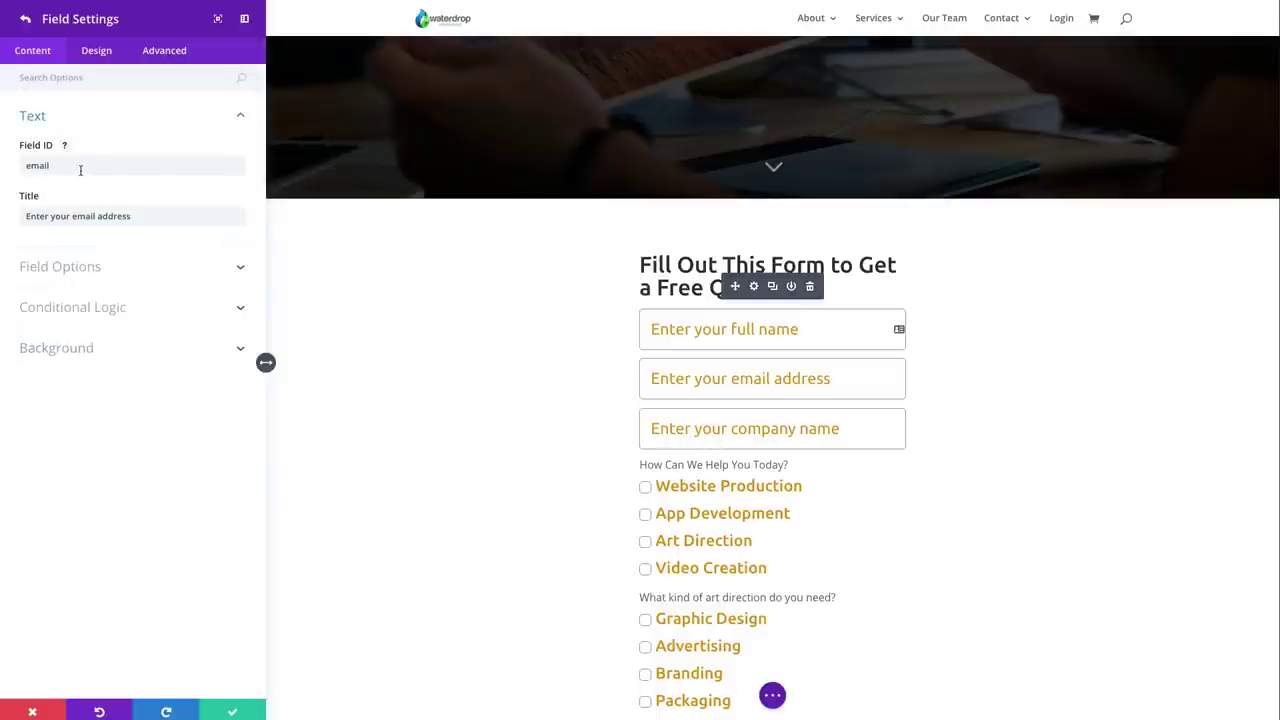
left_click(153, 216)
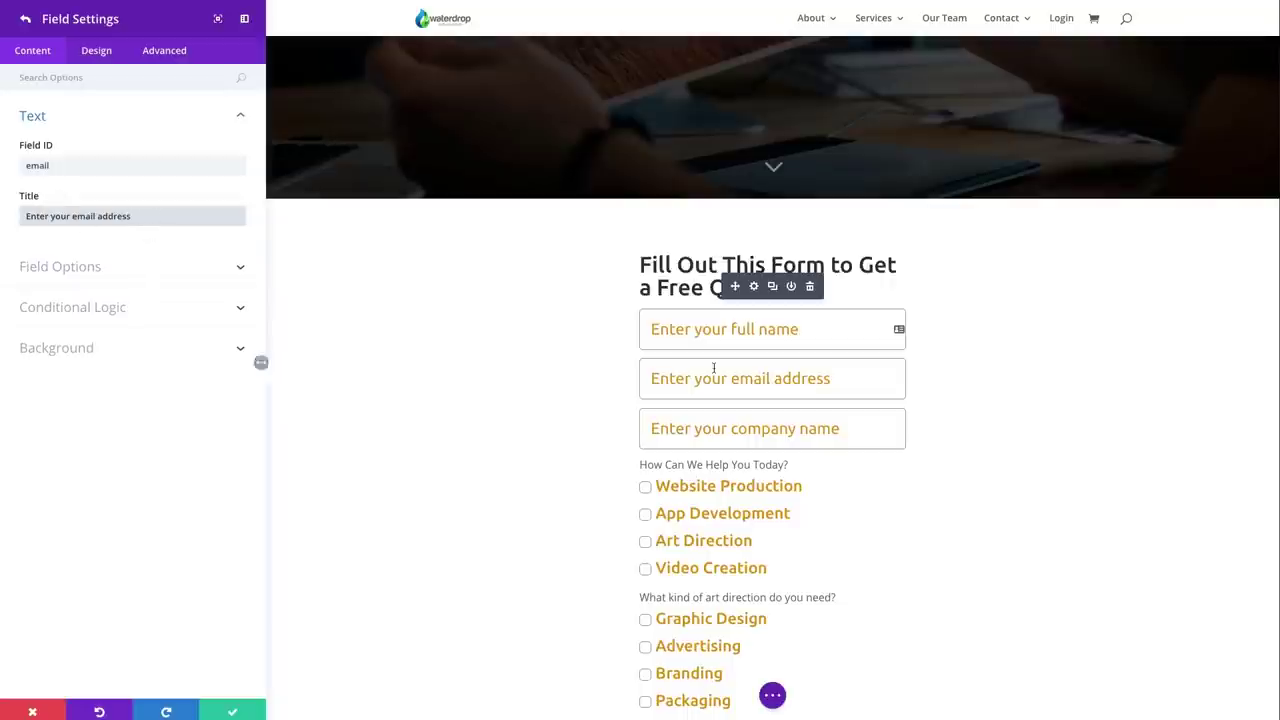
left_click(77, 268)
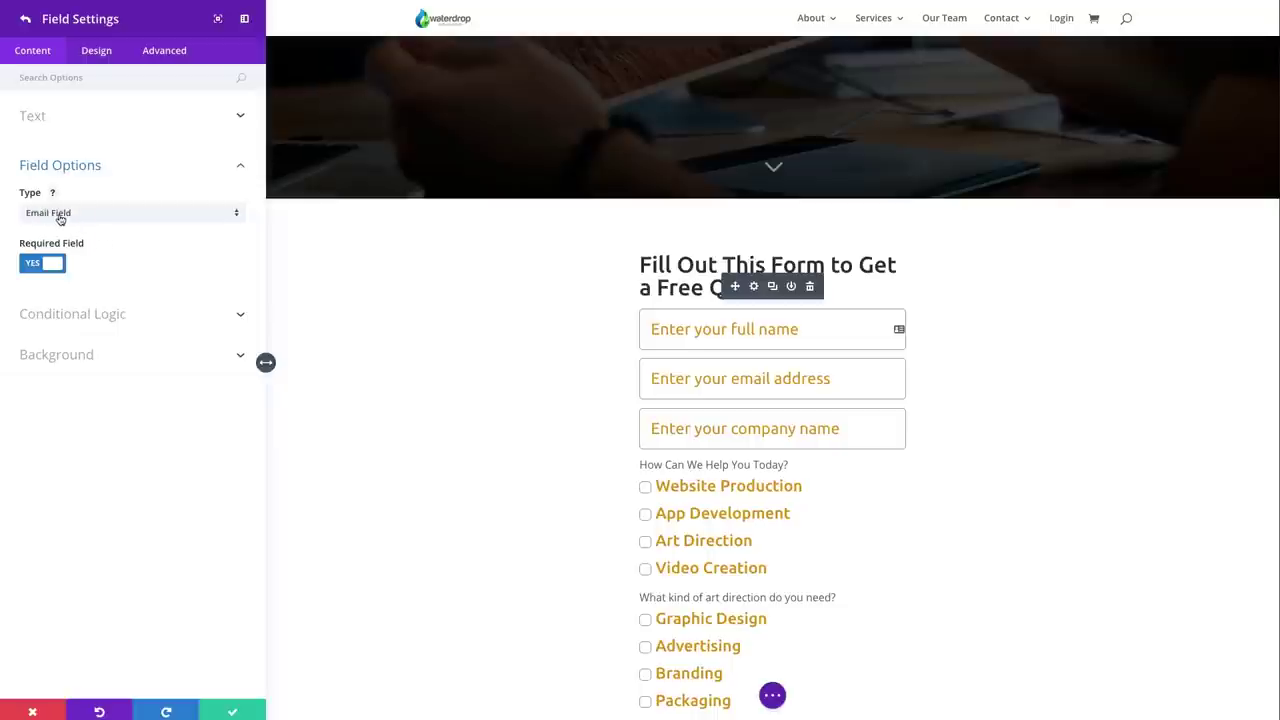
left_click(72, 215)
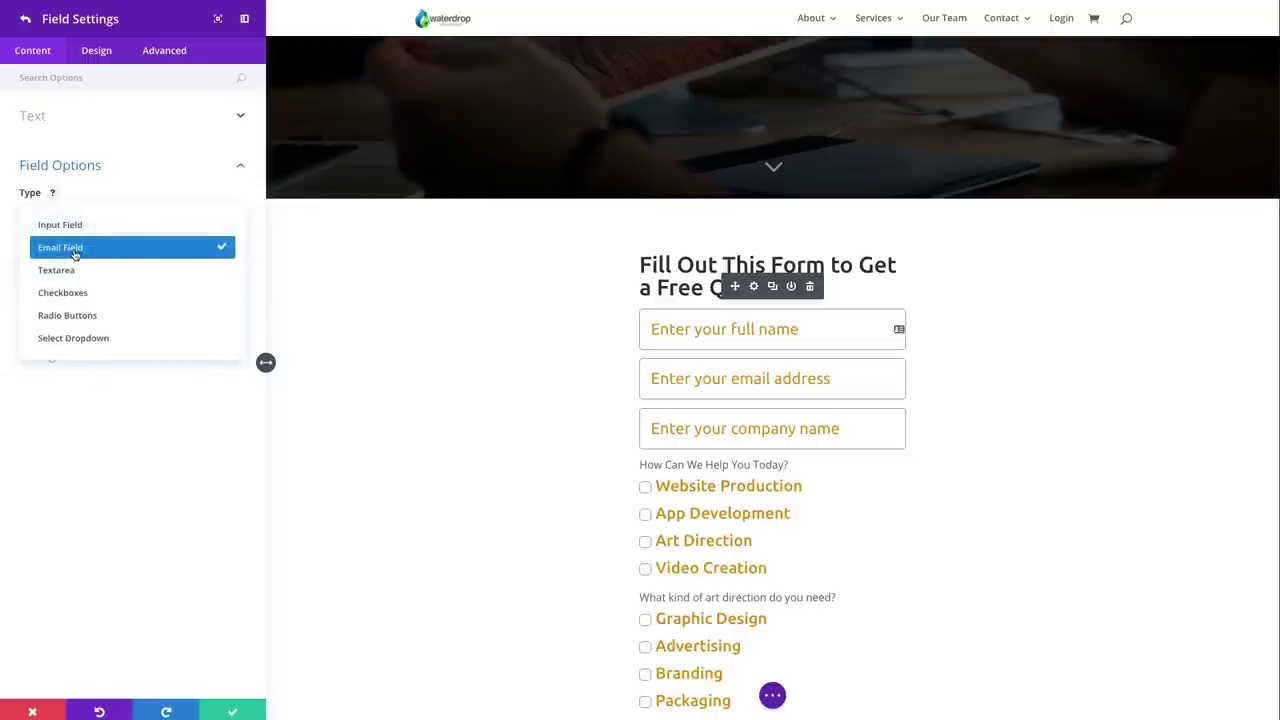
left_click(95, 199)
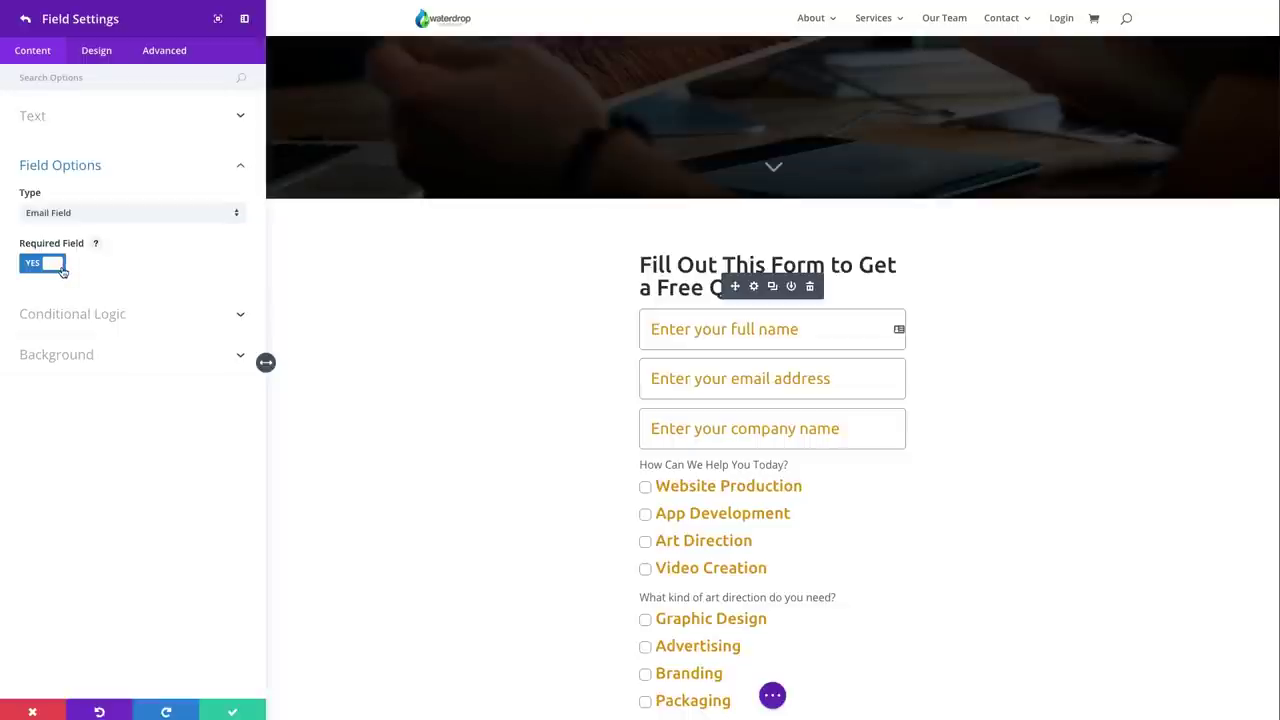
left_click(72, 313)
left_click(26, 20)
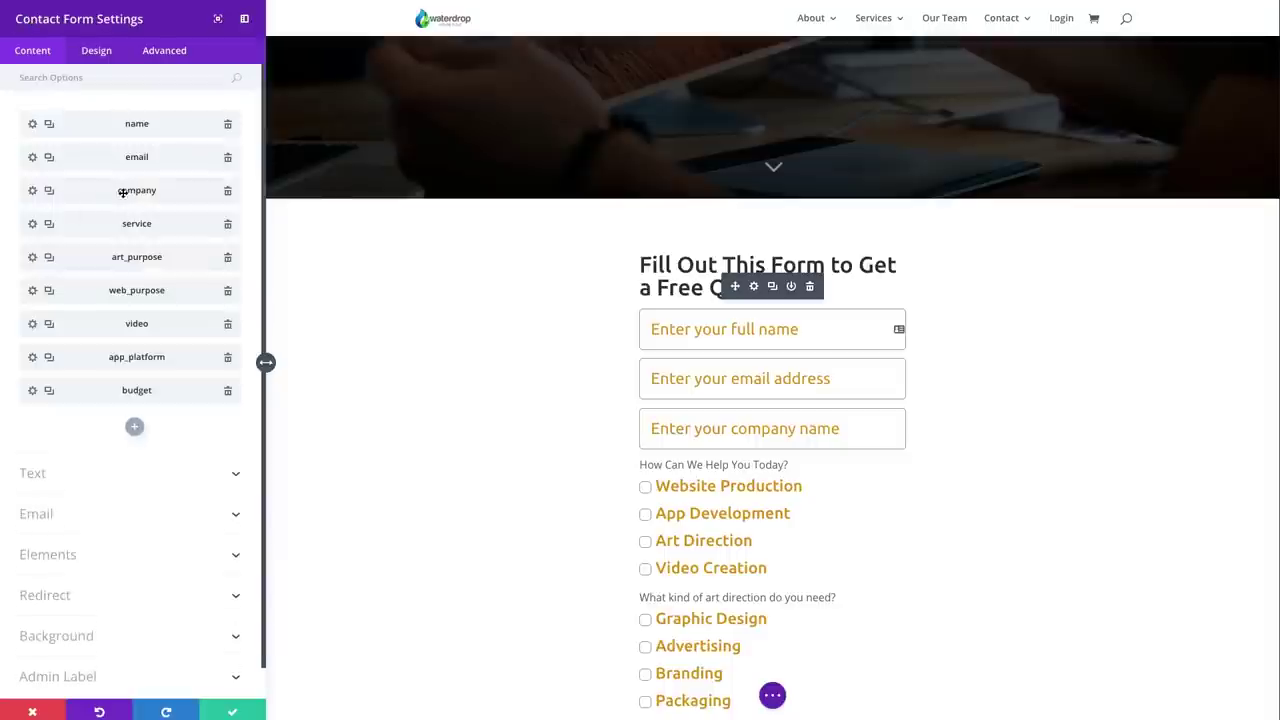
Examine the company field's Field ID, Title and field type options.
left_click(70, 192)
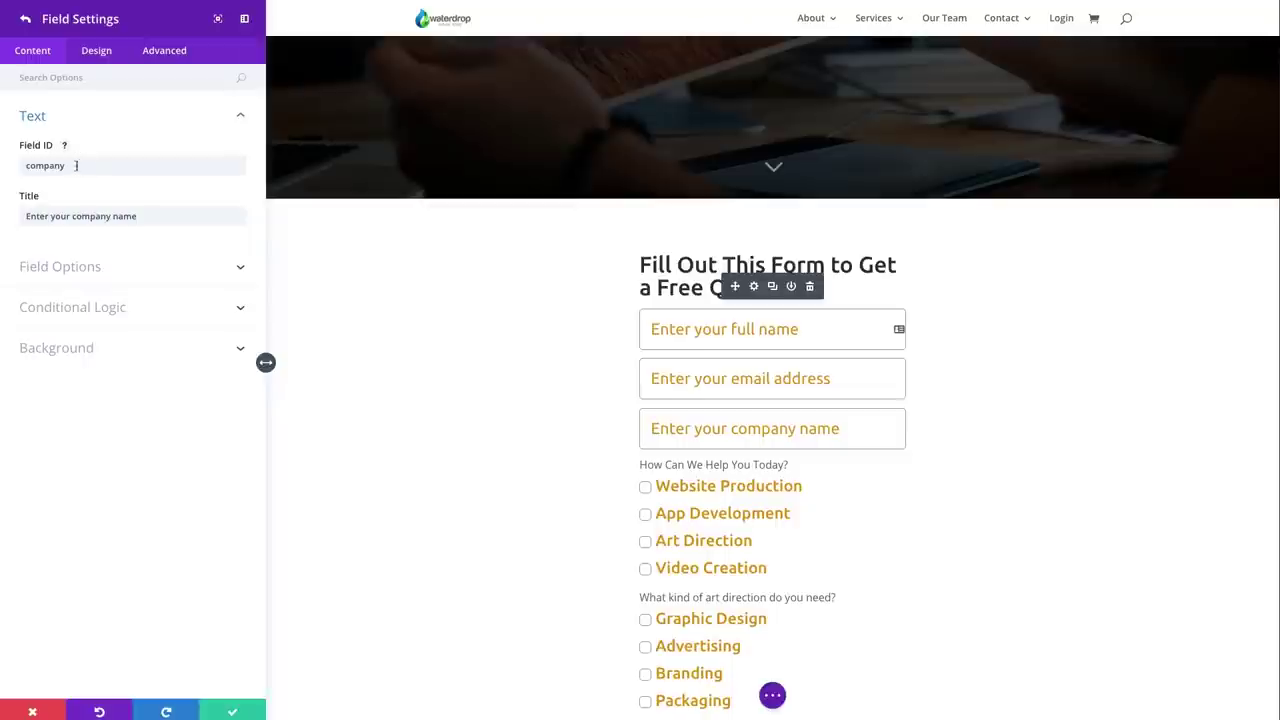
left_click_drag(89, 168, 21, 167)
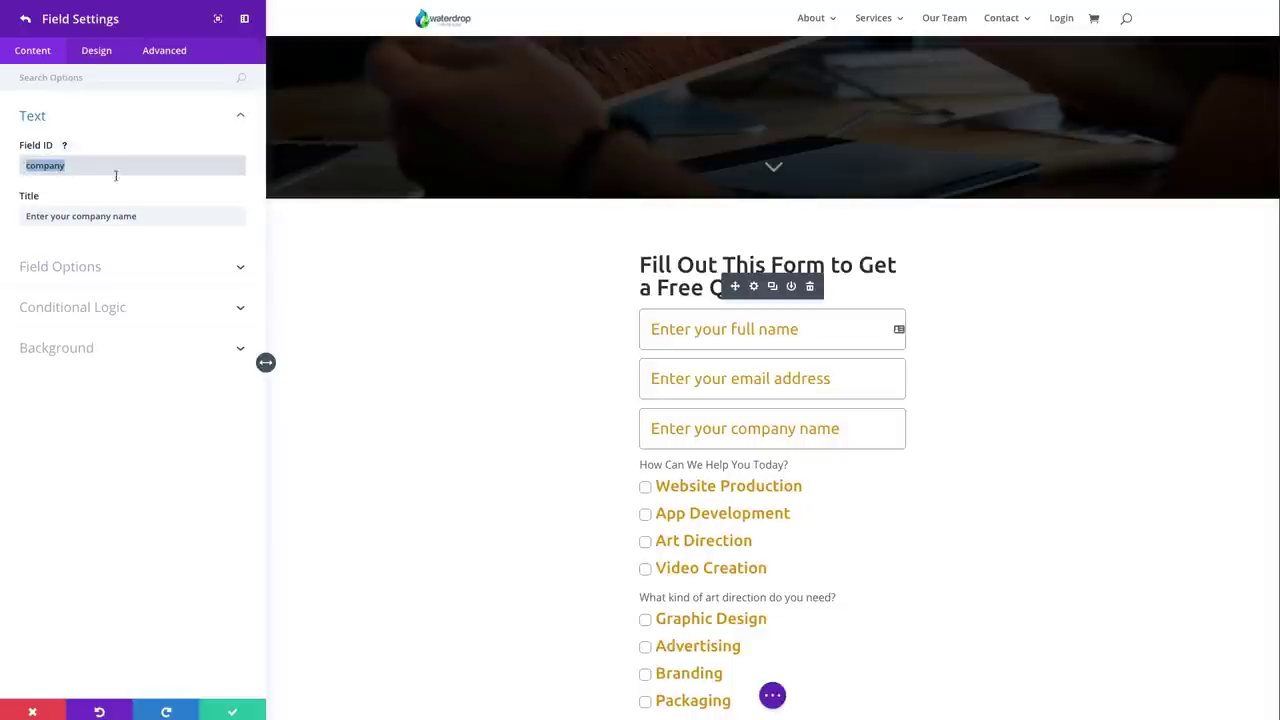
left_click(146, 215)
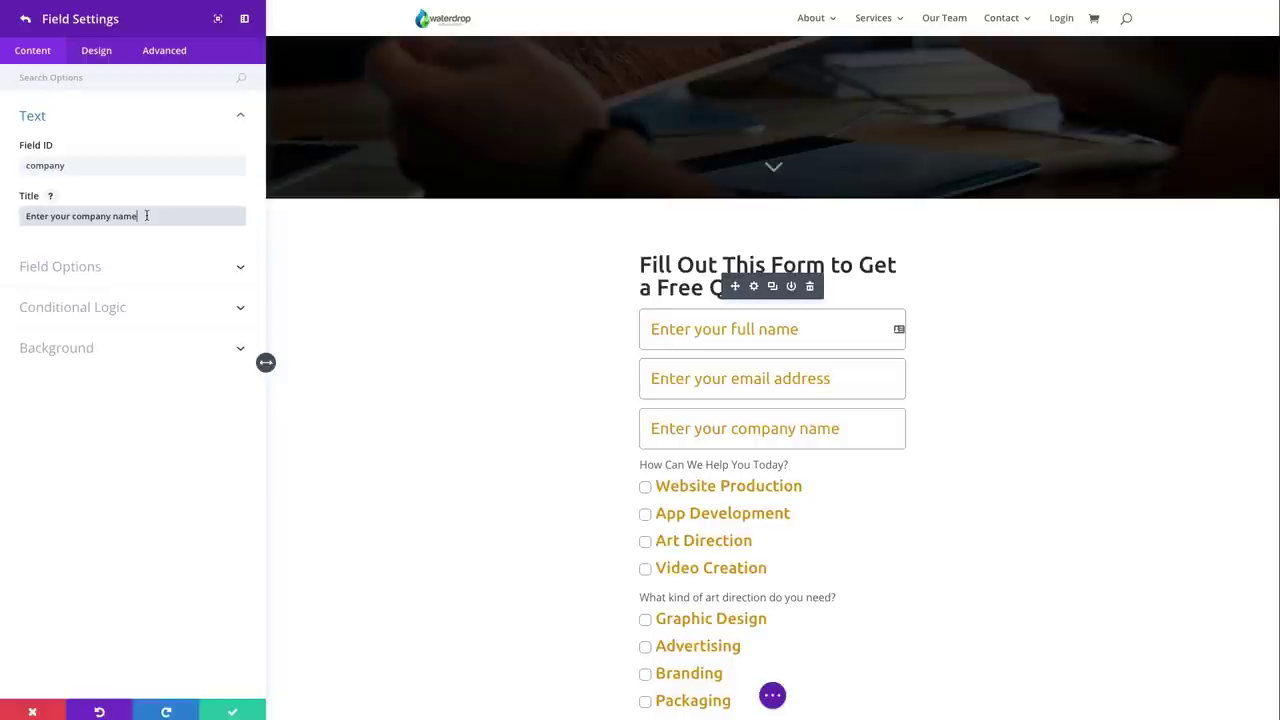
left_click(136, 268)
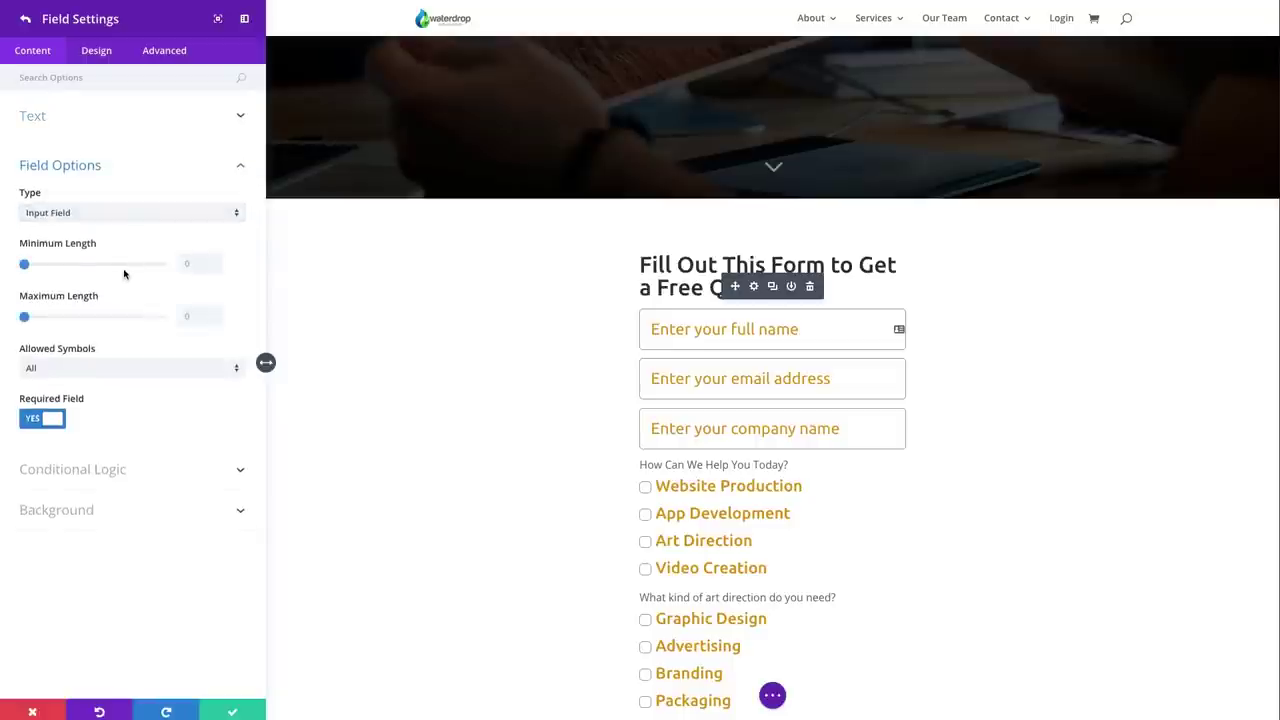
left_click(79, 218)
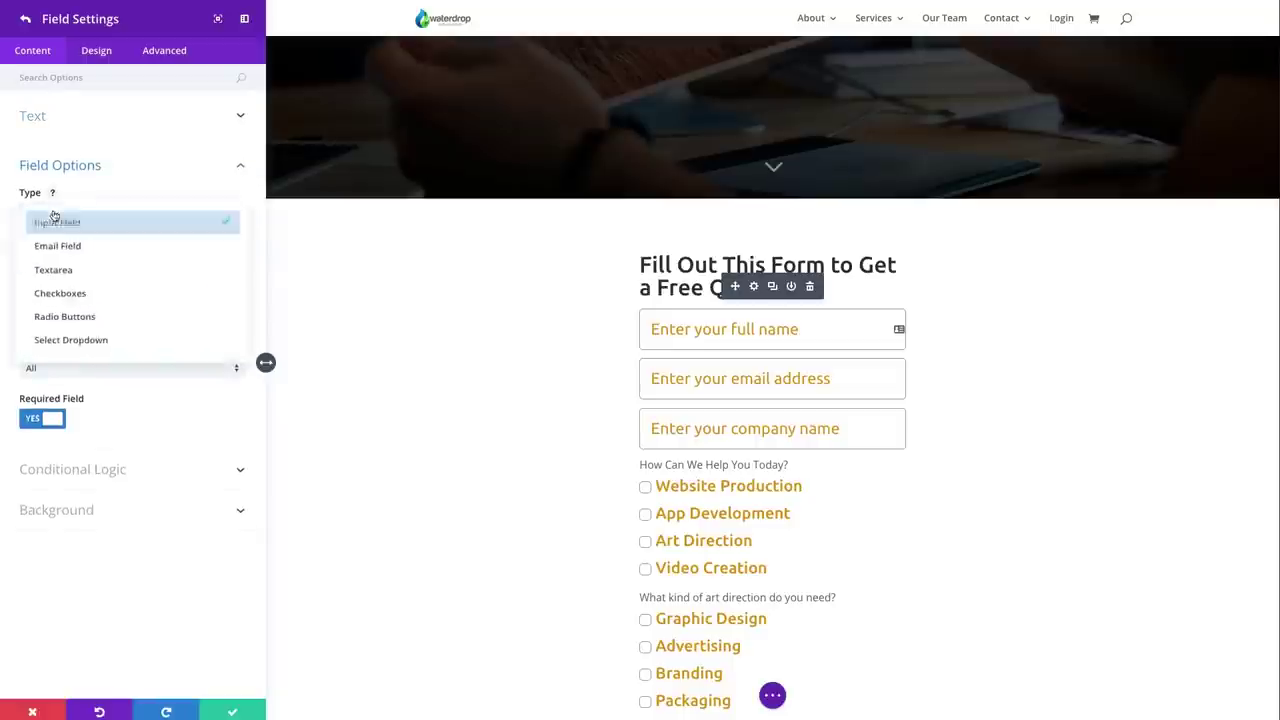
left_click(89, 224)
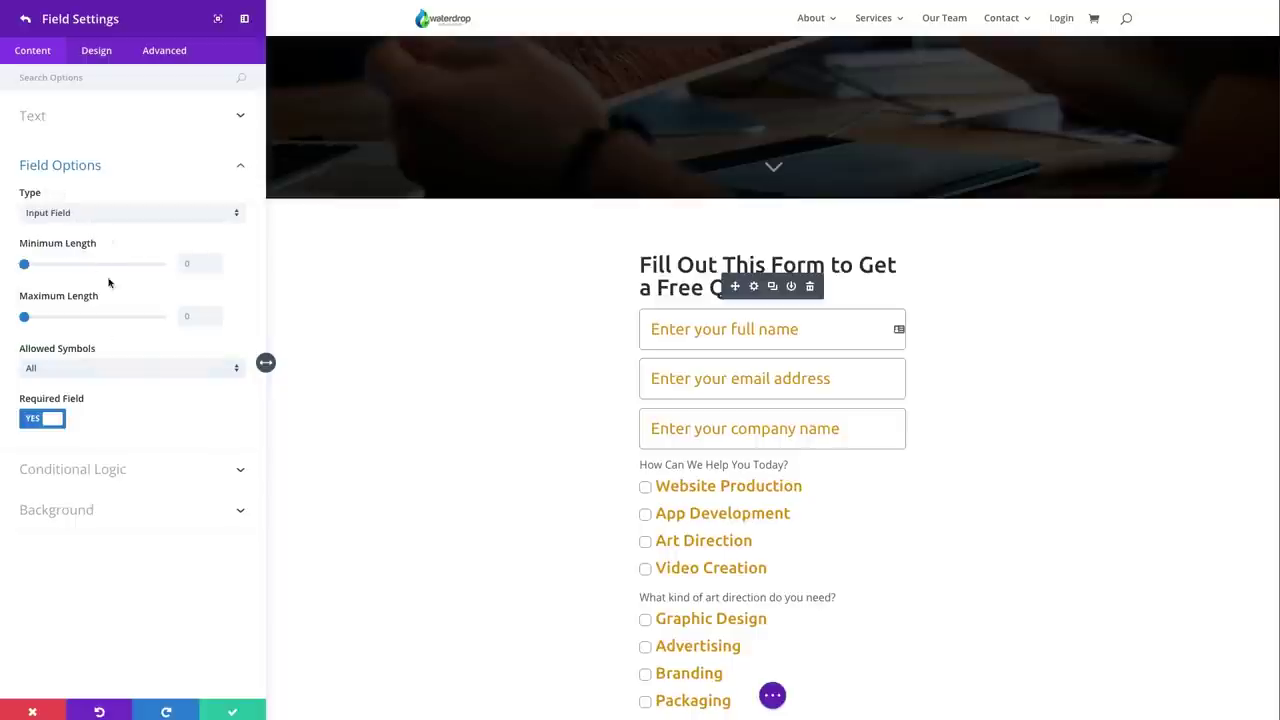
Review the company field's allowed symbols, then make the field not required and save its settings.
left_click(67, 368)
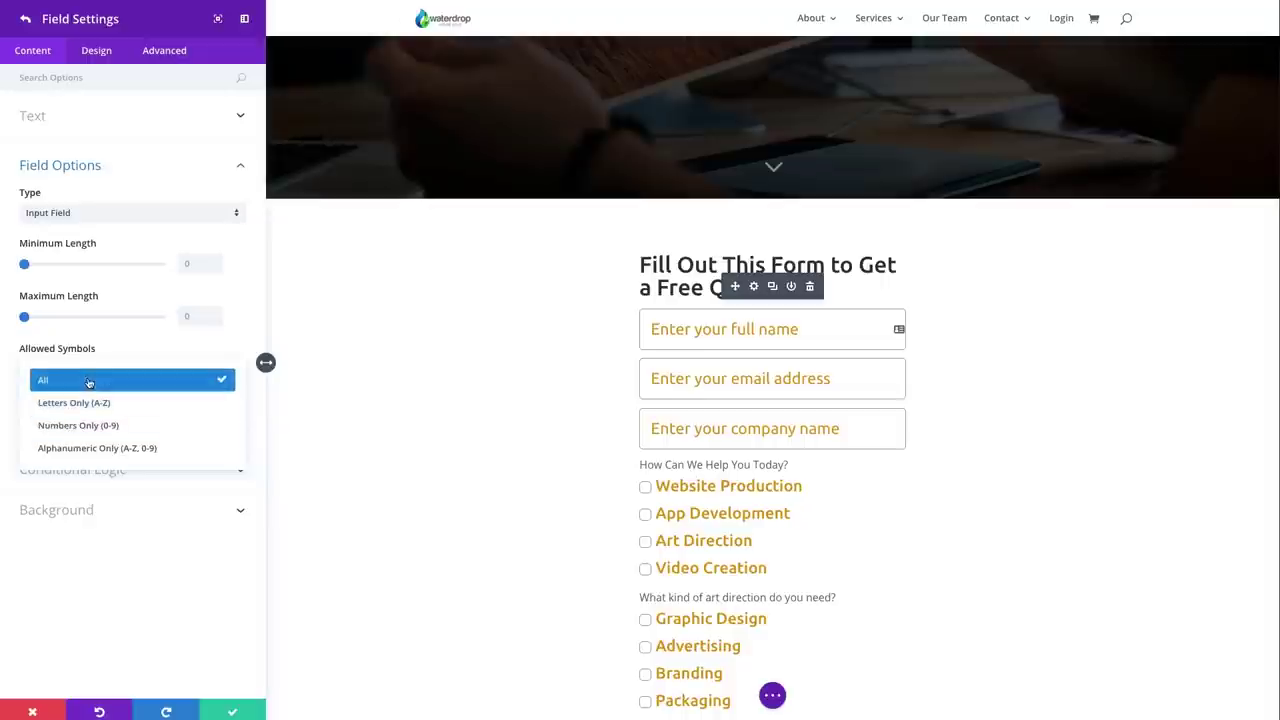
left_click(84, 380)
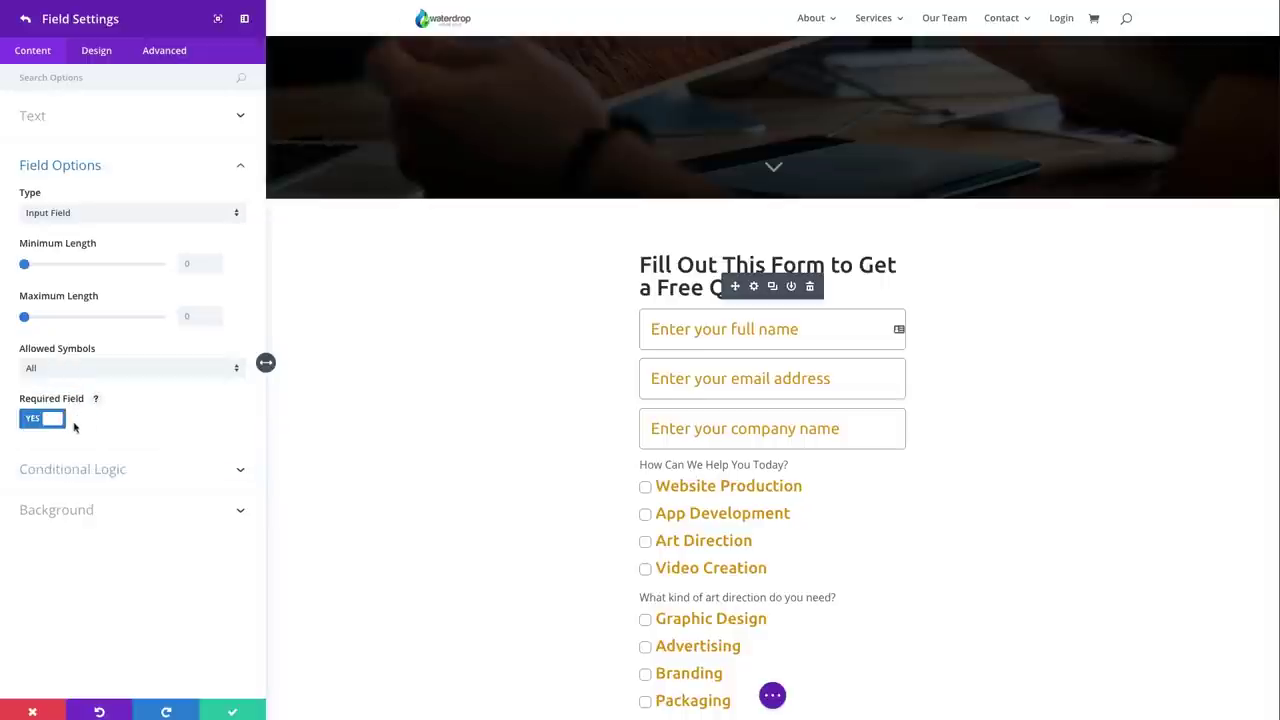
left_click(55, 419)
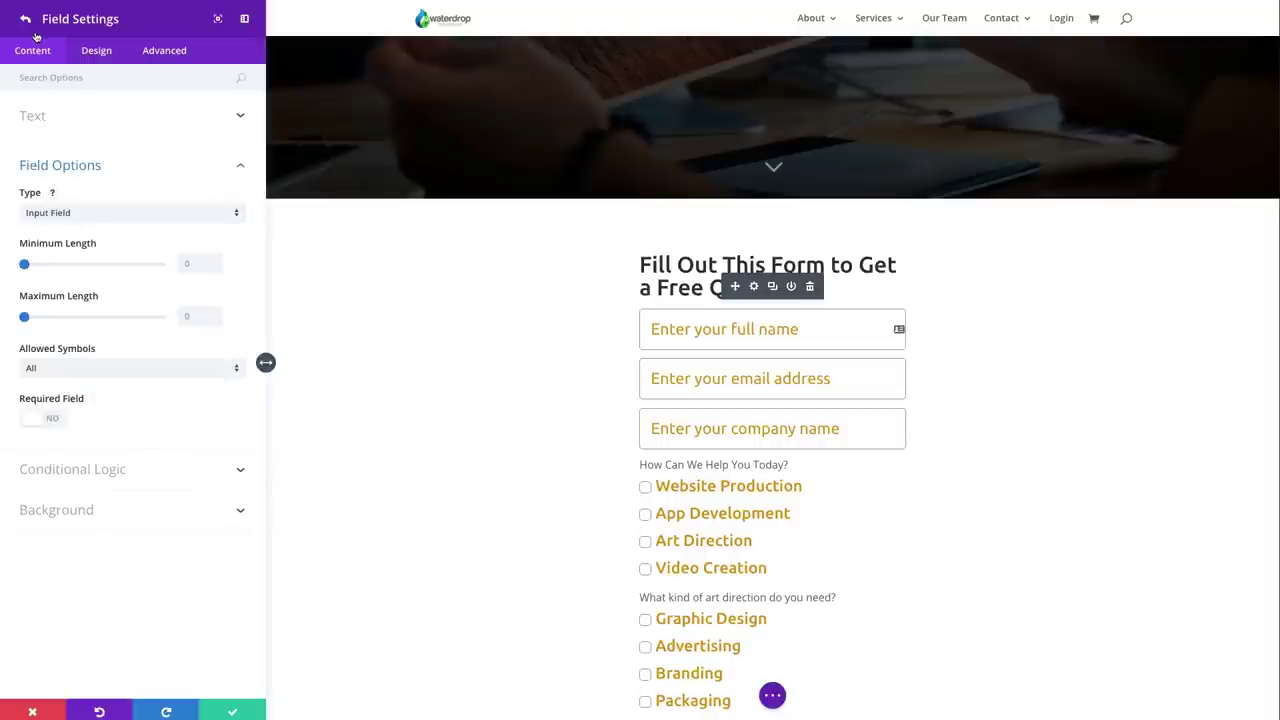
left_click(232, 711)
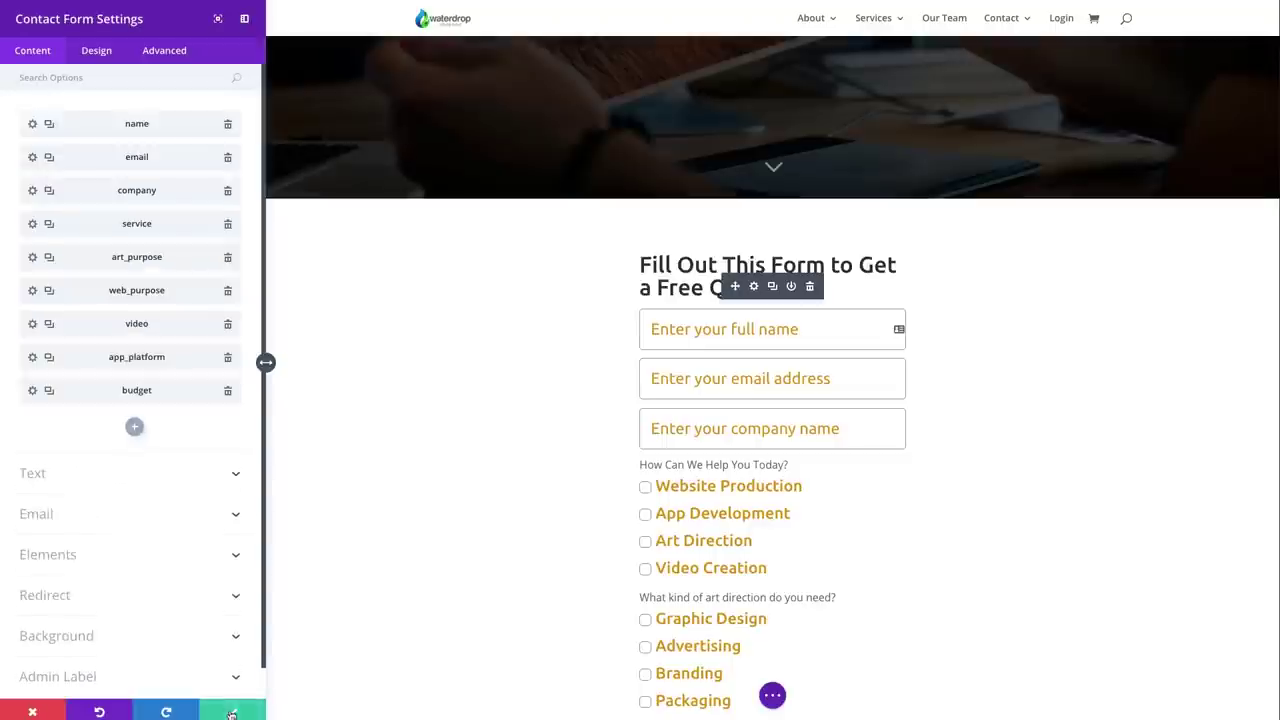
Open the service field's settings and examine its Field ID and Title.
left_click(33, 224)
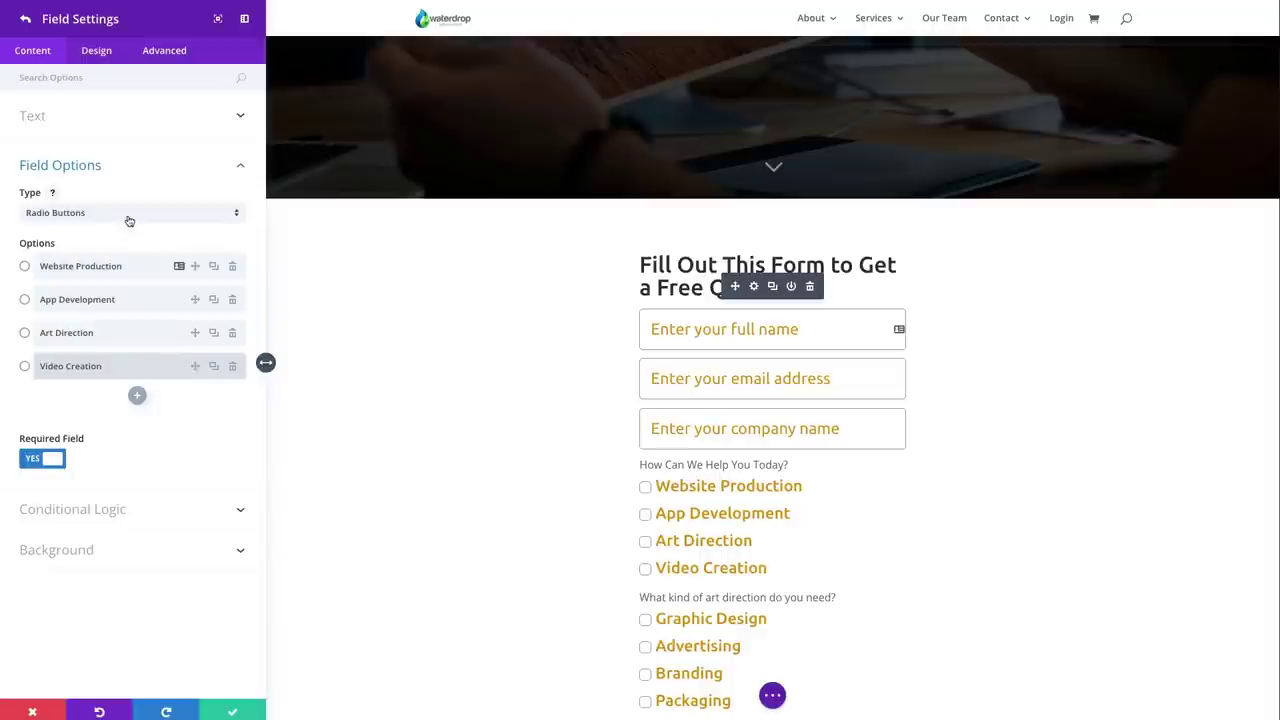
left_click(80, 122)
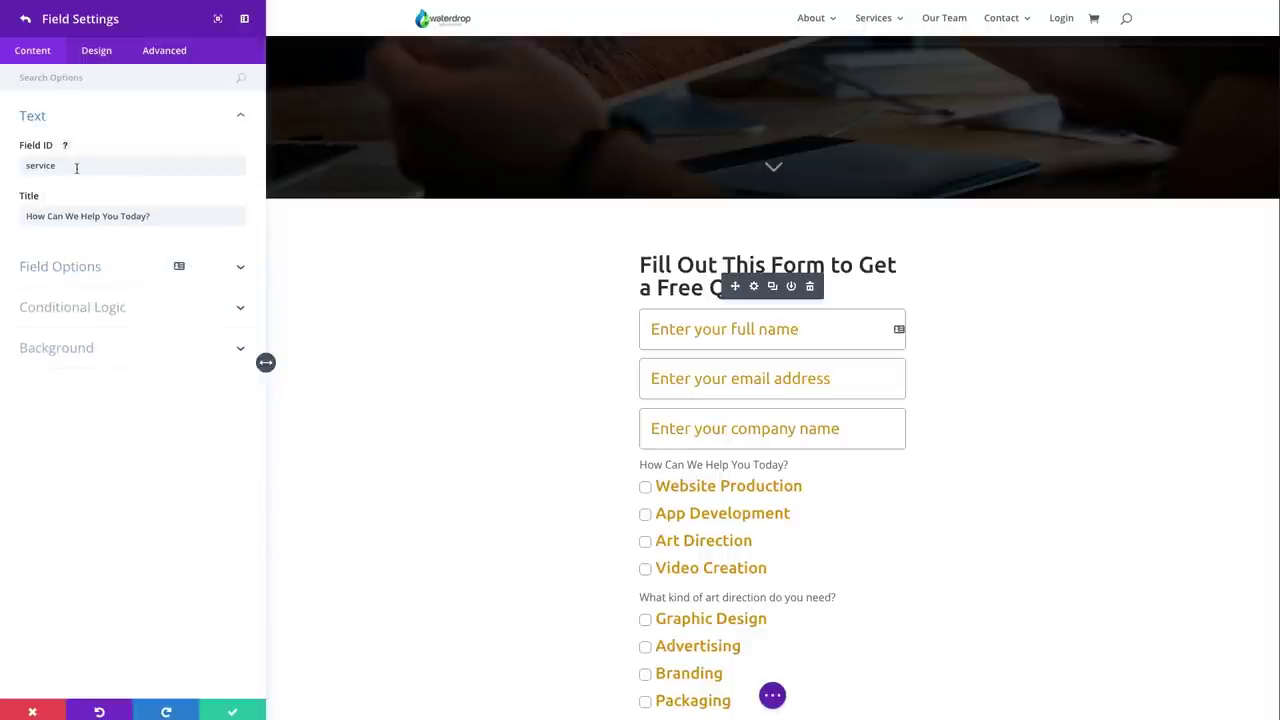
left_click_drag(74, 168, 14, 168)
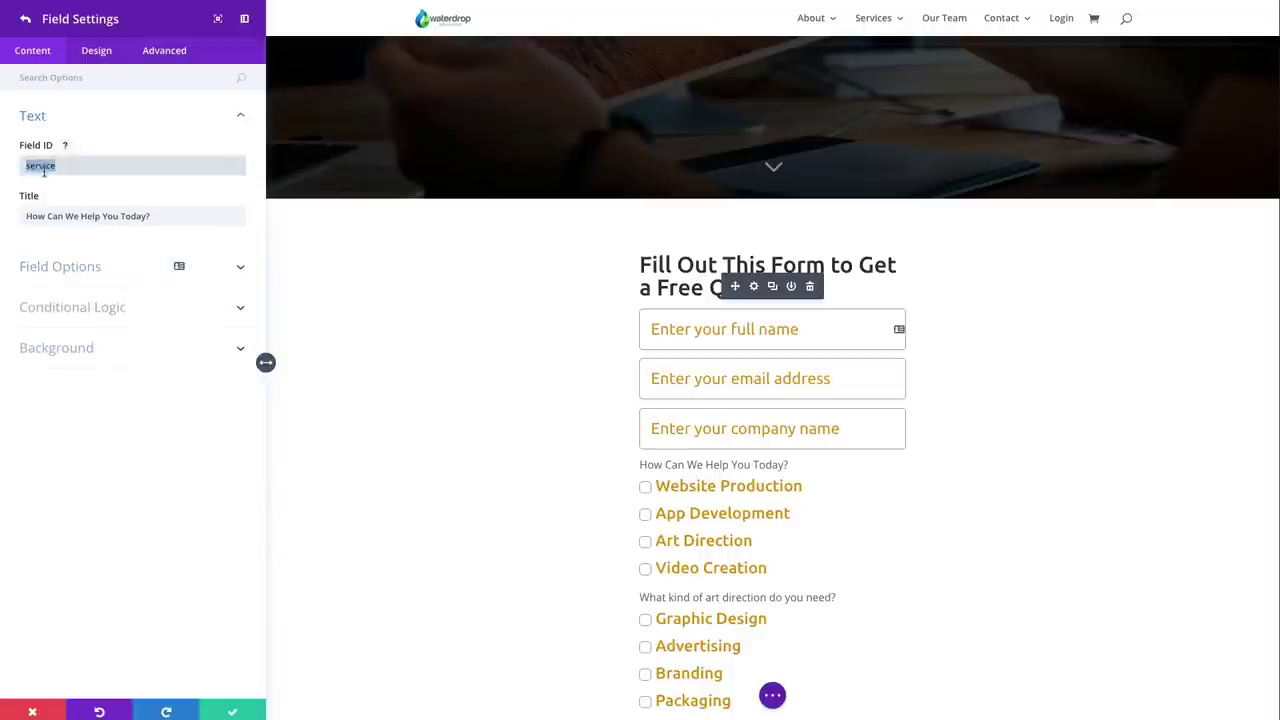
left_click(165, 217)
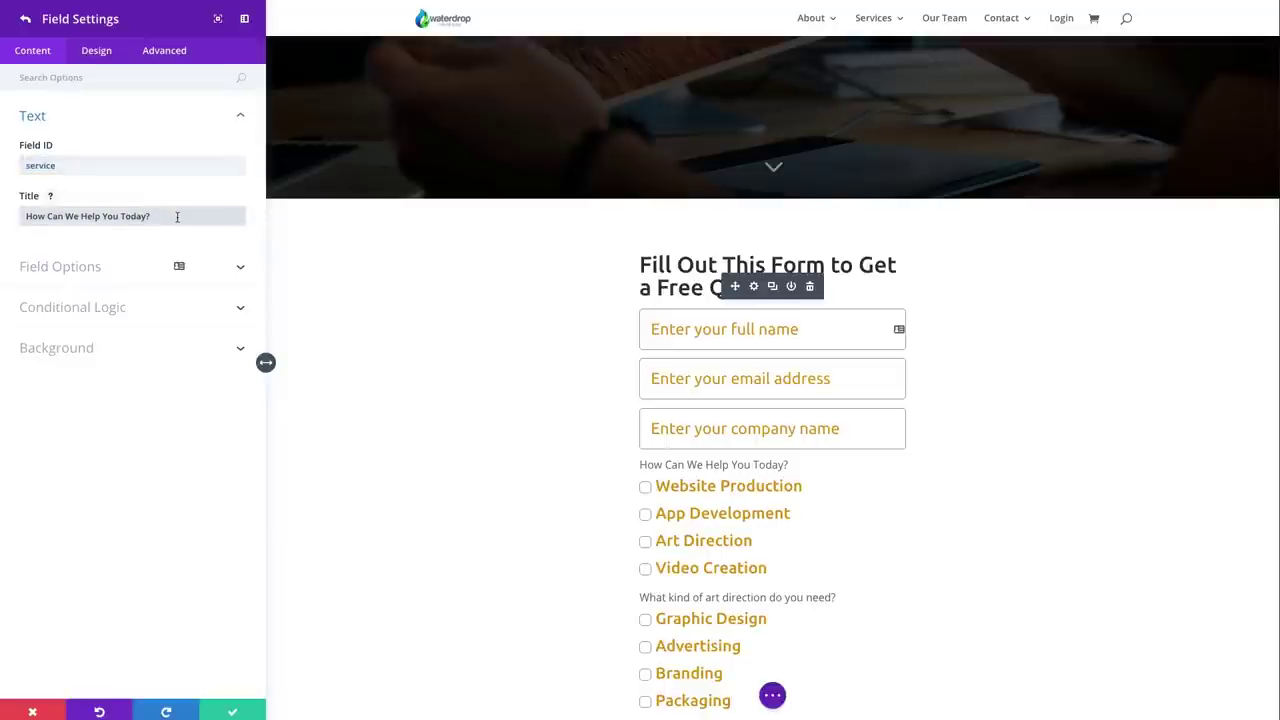
left_click_drag(170, 217, 20, 217)
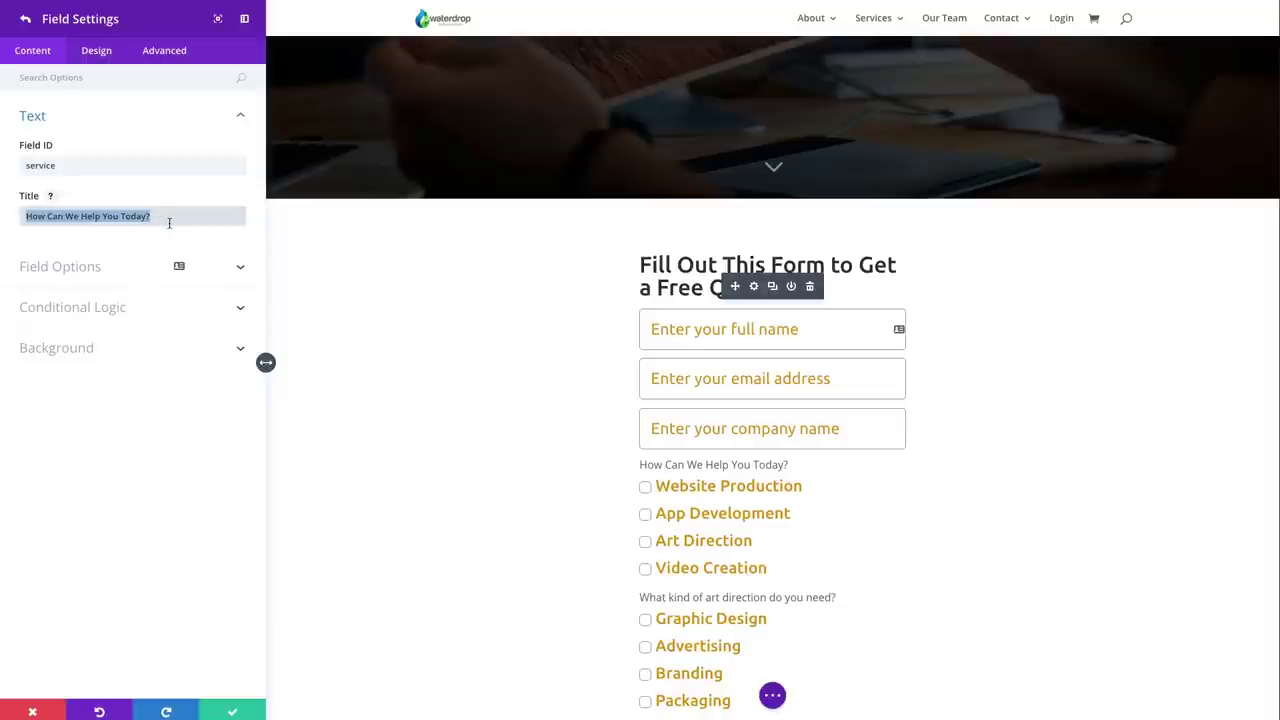
left_click_drag(61, 168, 24, 165)
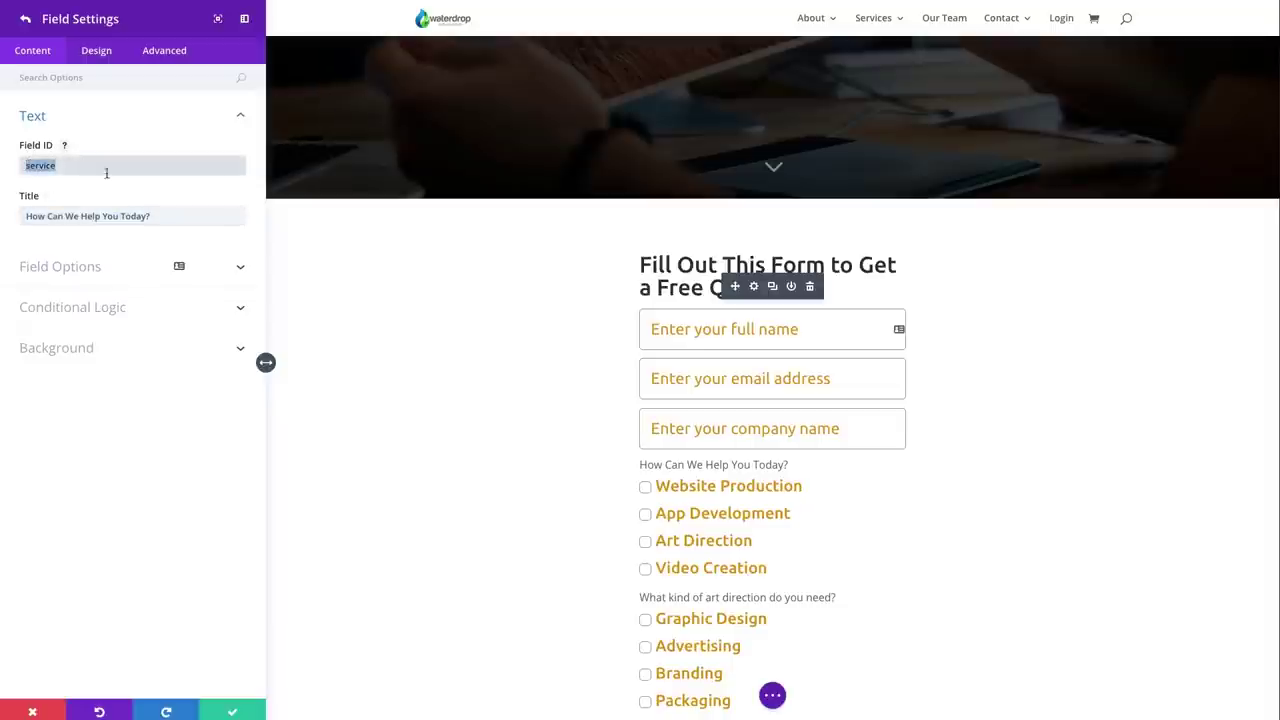
left_click(171, 215)
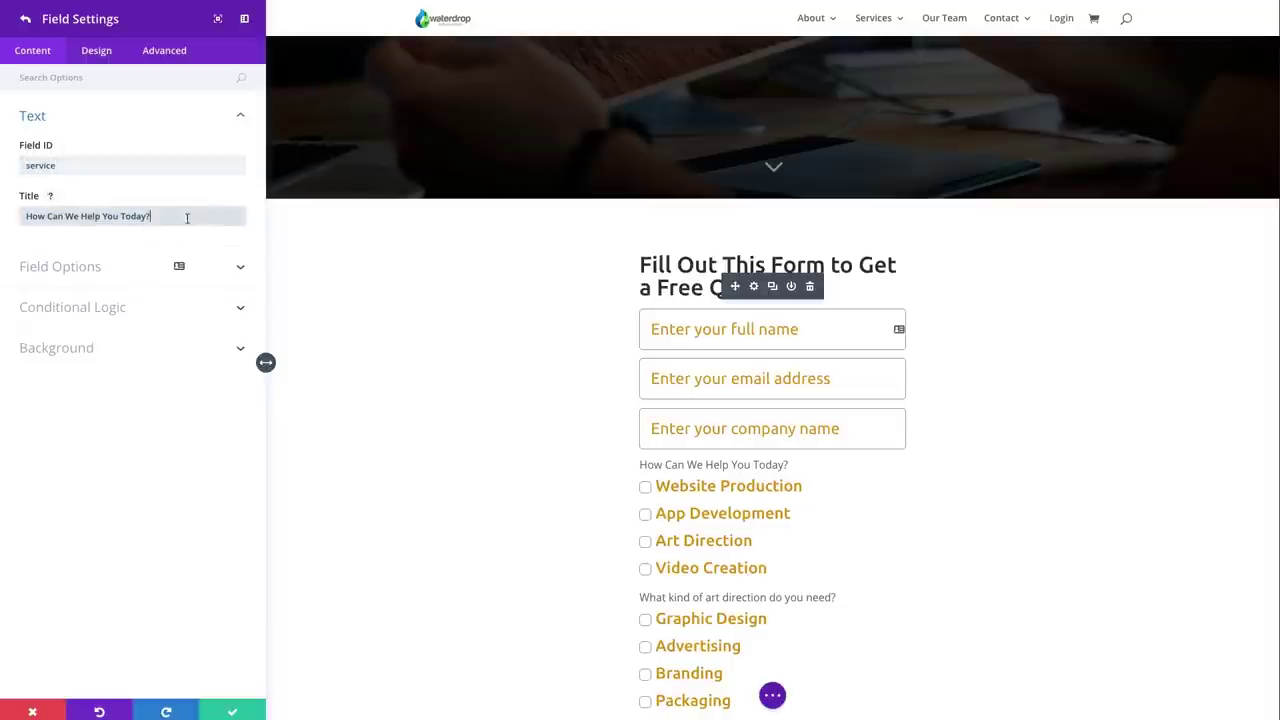
Examine the service field's type options, answer choices, required setting and conditional logic, and return to the form's field list.
left_click(238, 268)
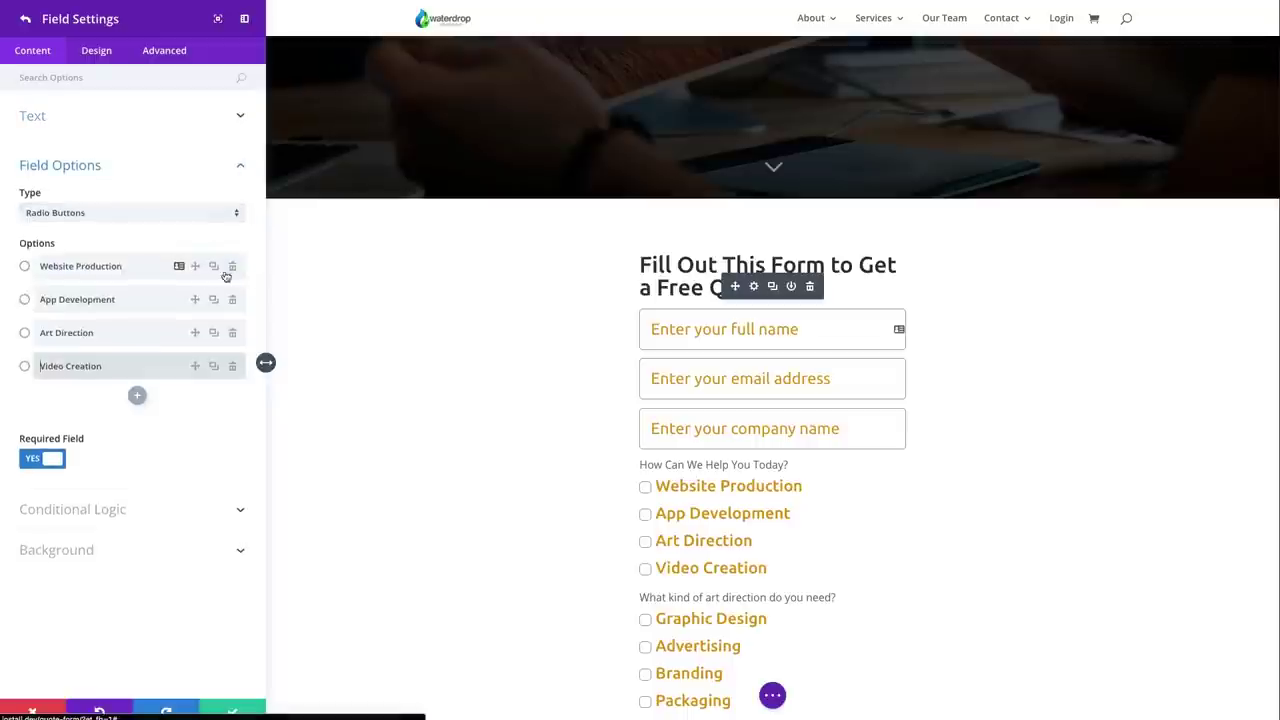
left_click(73, 215)
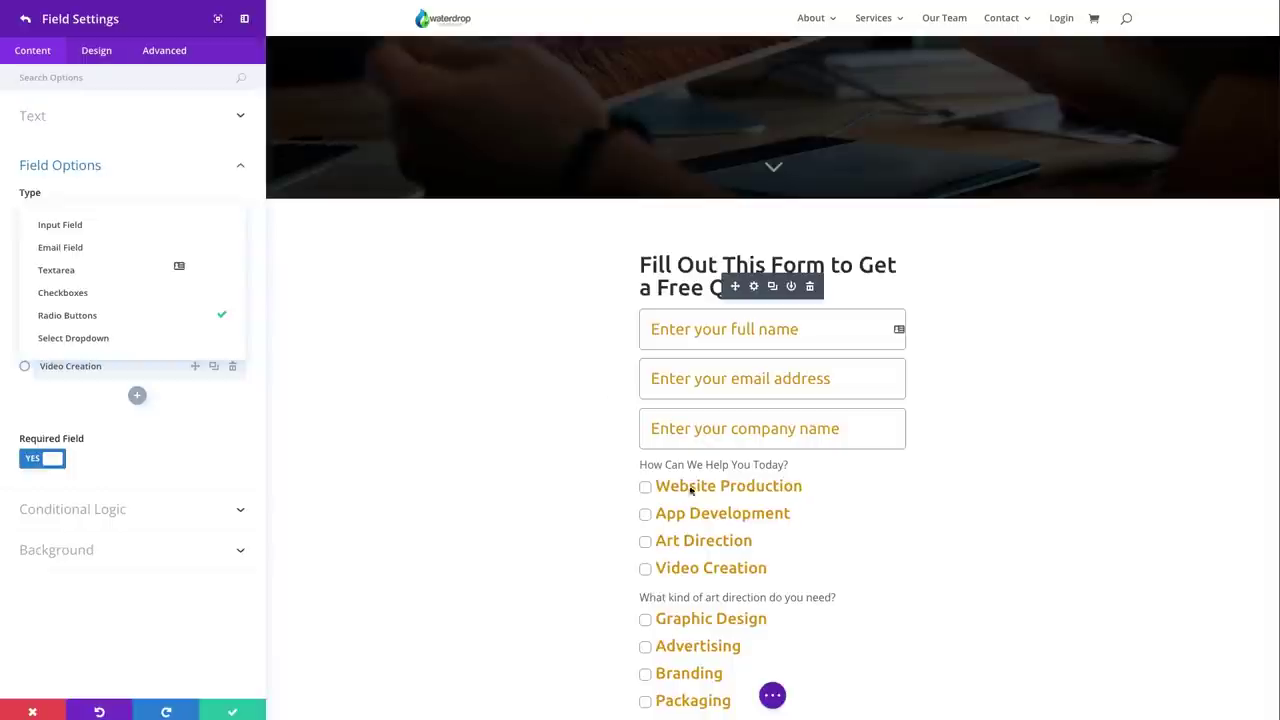
left_click(647, 492)
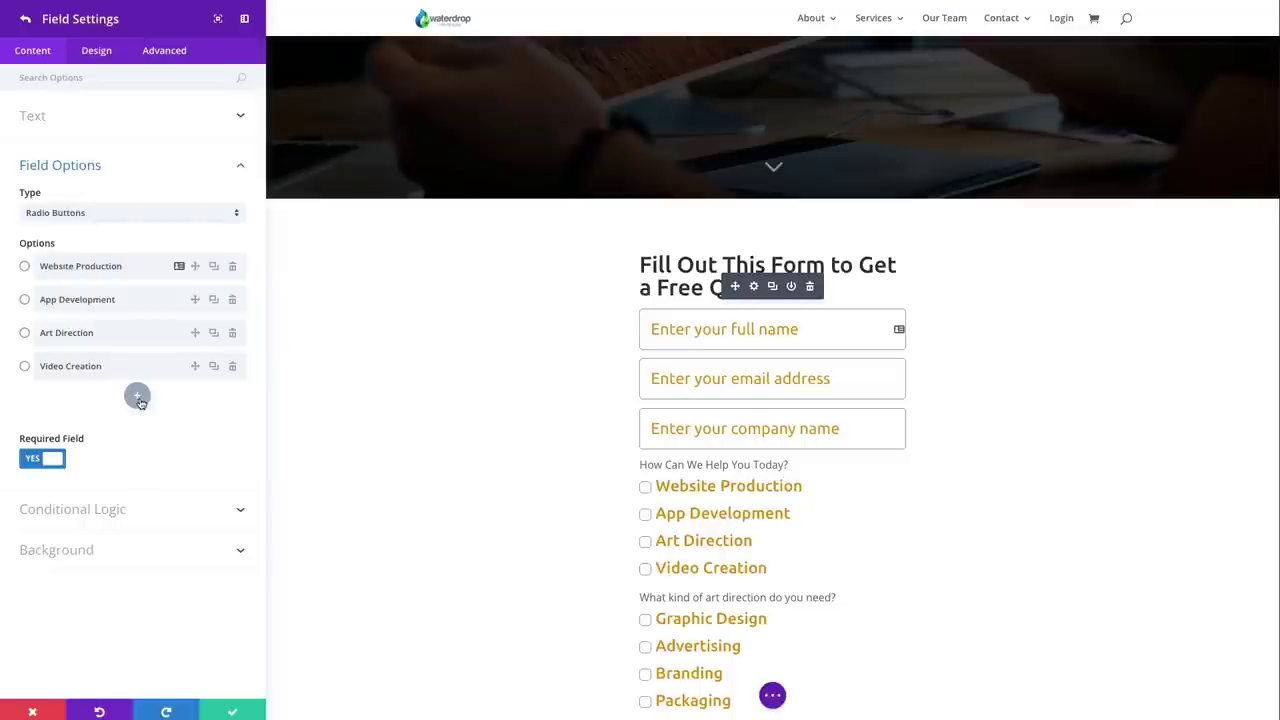
left_click(123, 334)
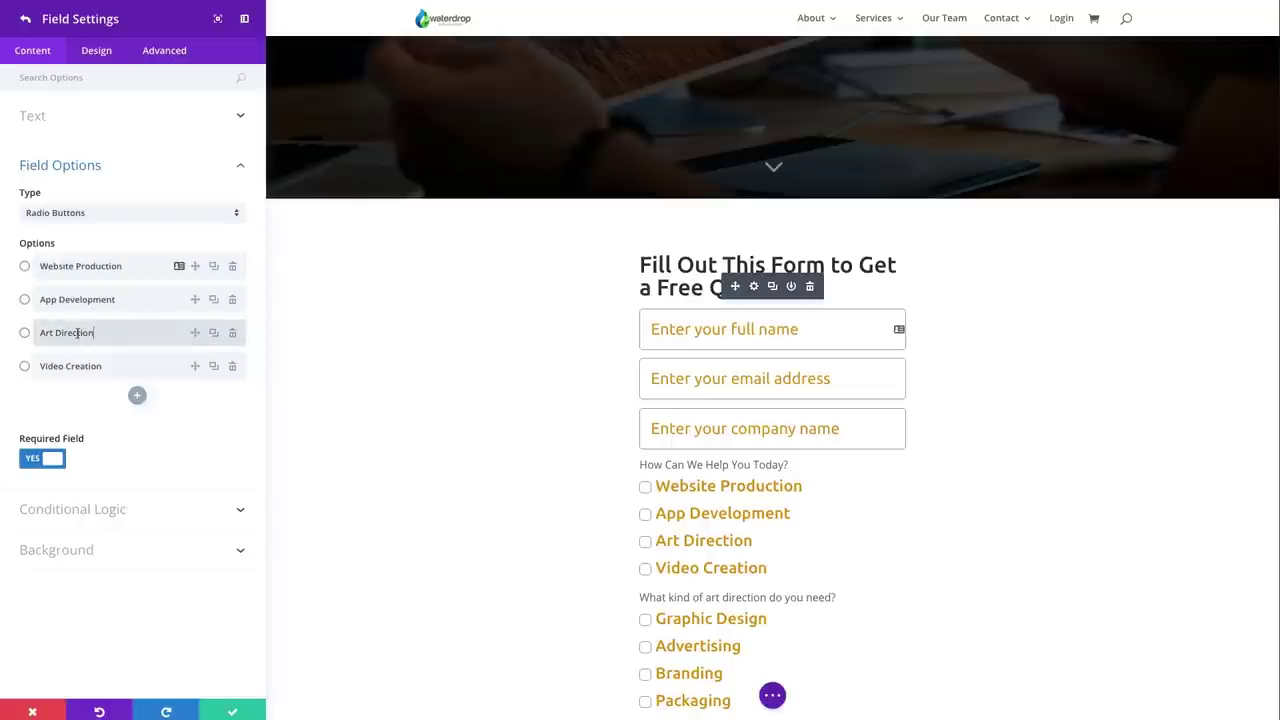
left_click(80, 385)
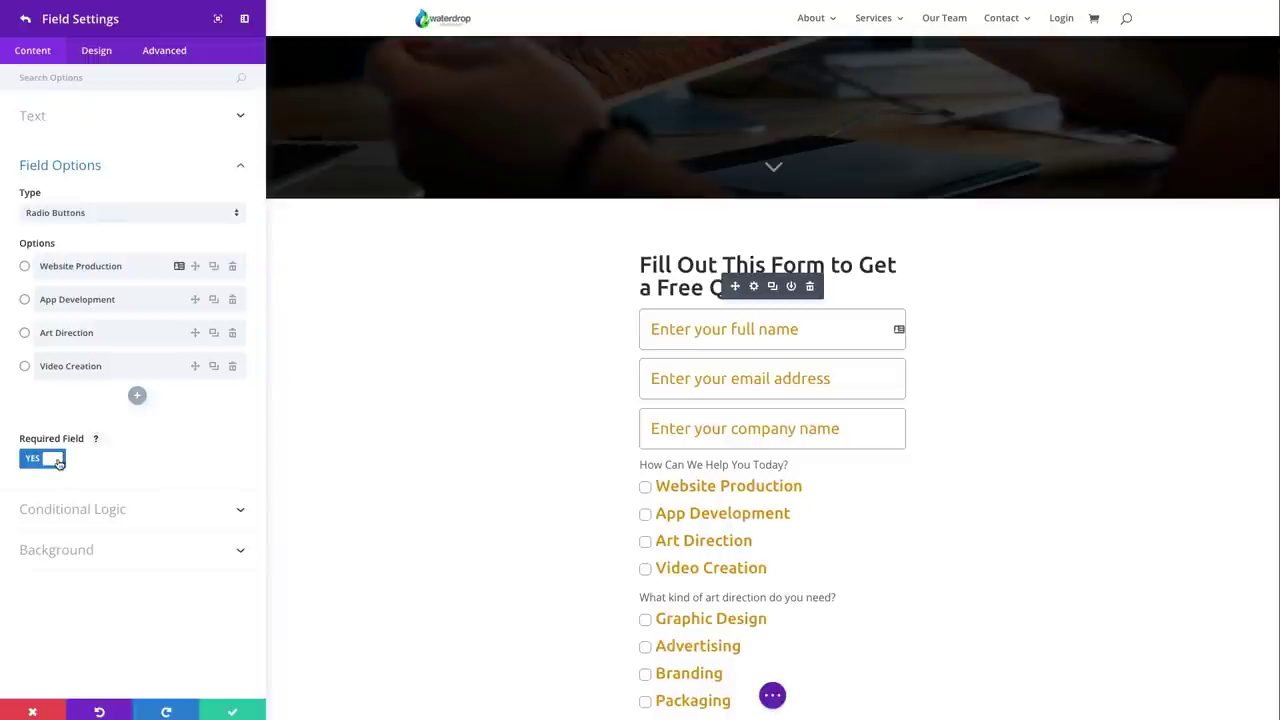
left_click(150, 512)
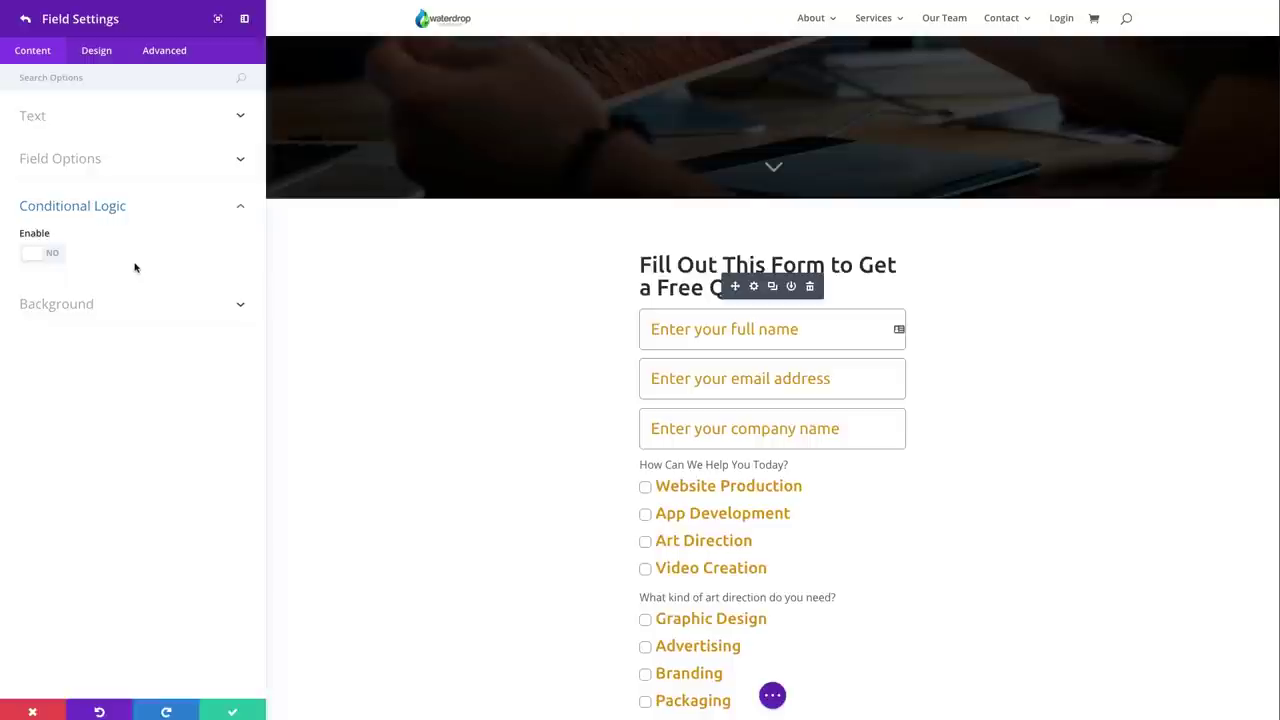
left_click(25, 18)
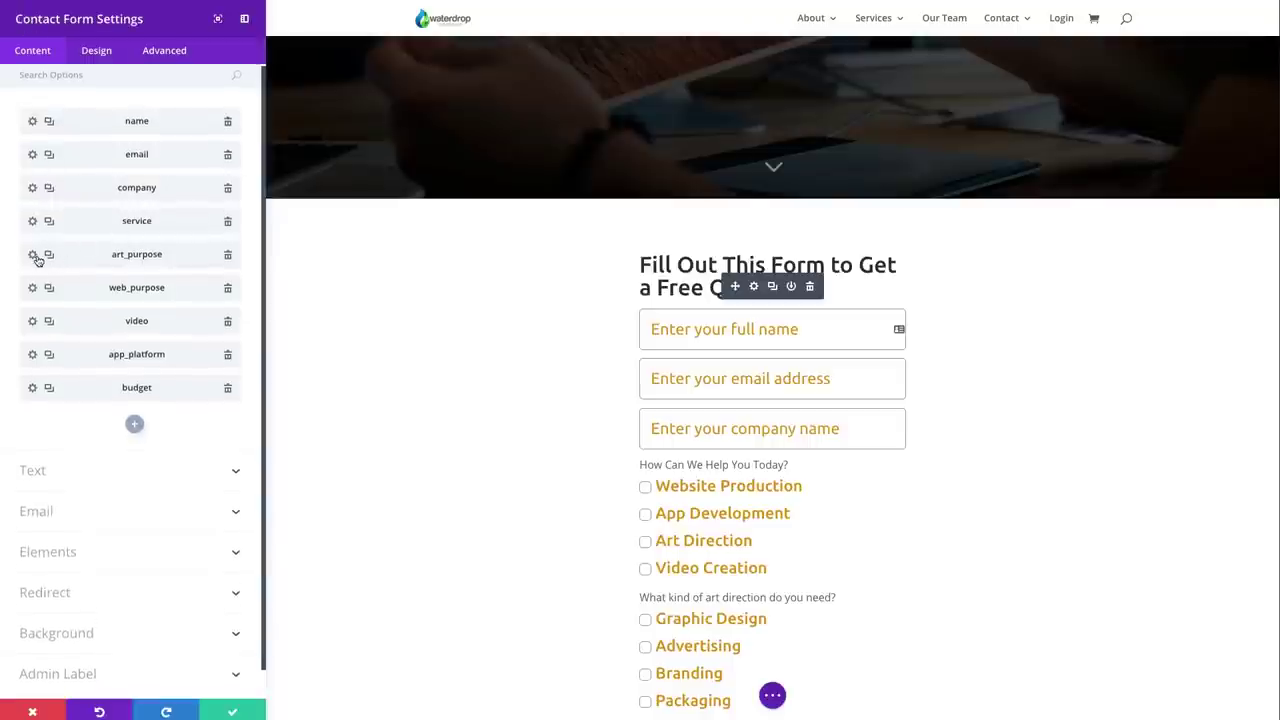
Open the art_purpose field's settings and examine its Field ID, Title, answer choices and required setting.
left_click(33, 258)
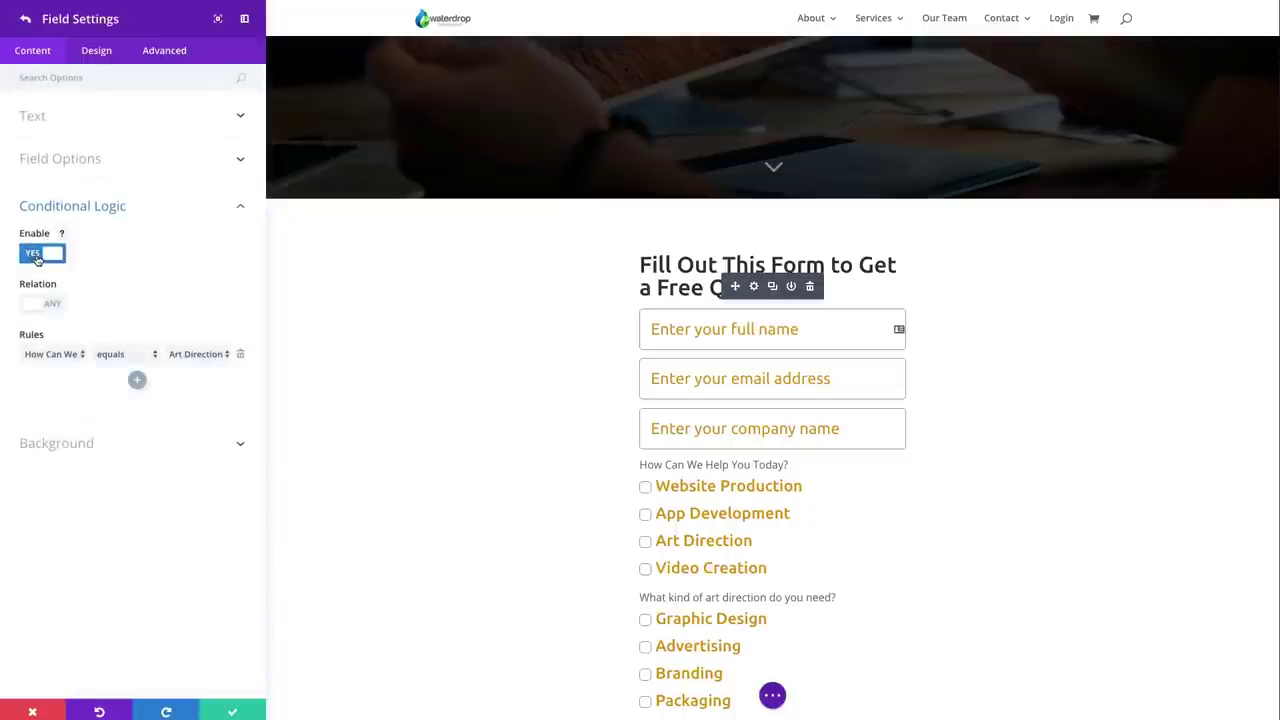
left_click(73, 128)
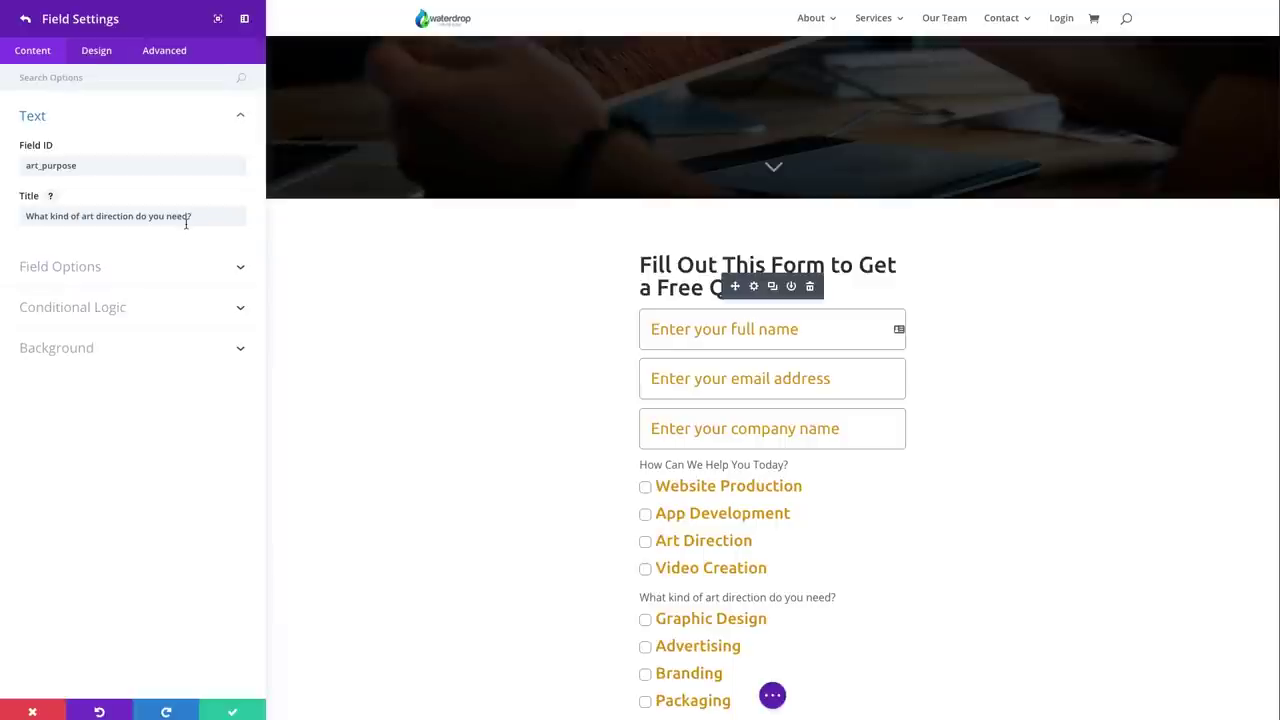
left_click(150, 266)
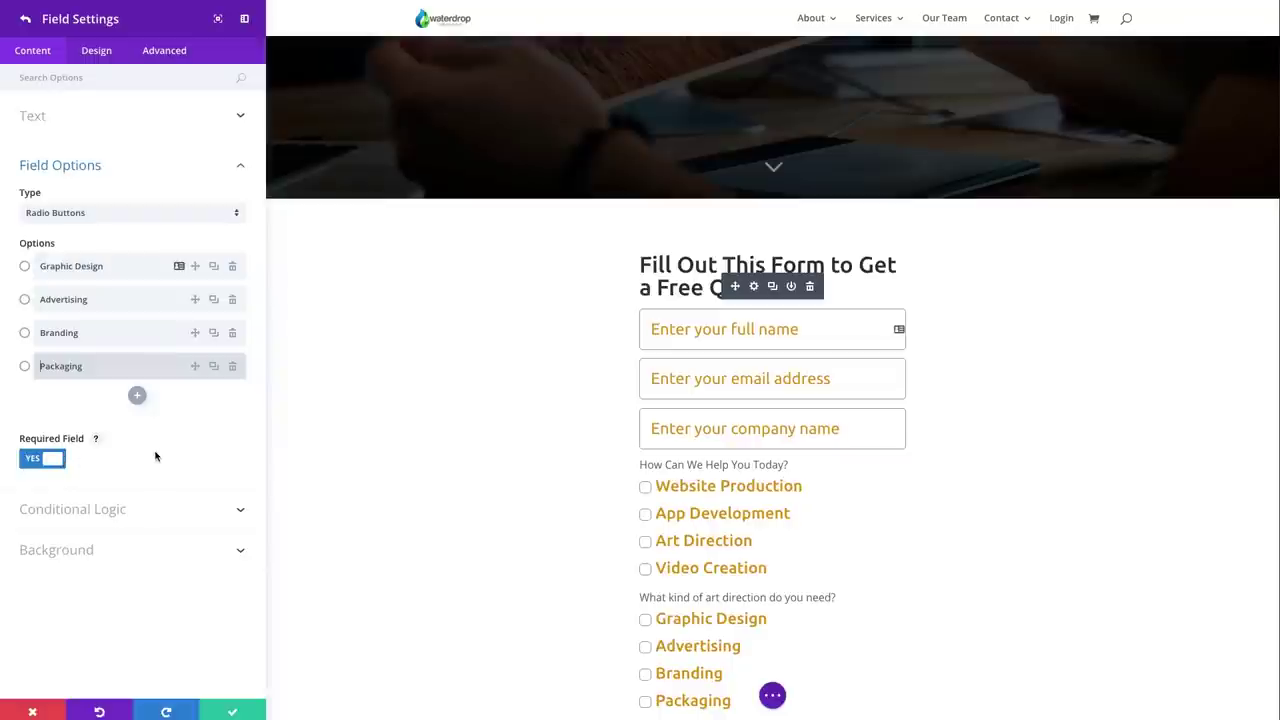
Examine the art_purpose field's conditional logic, read the Relation help text and try switching Relation between Any and All.
left_click(111, 521)
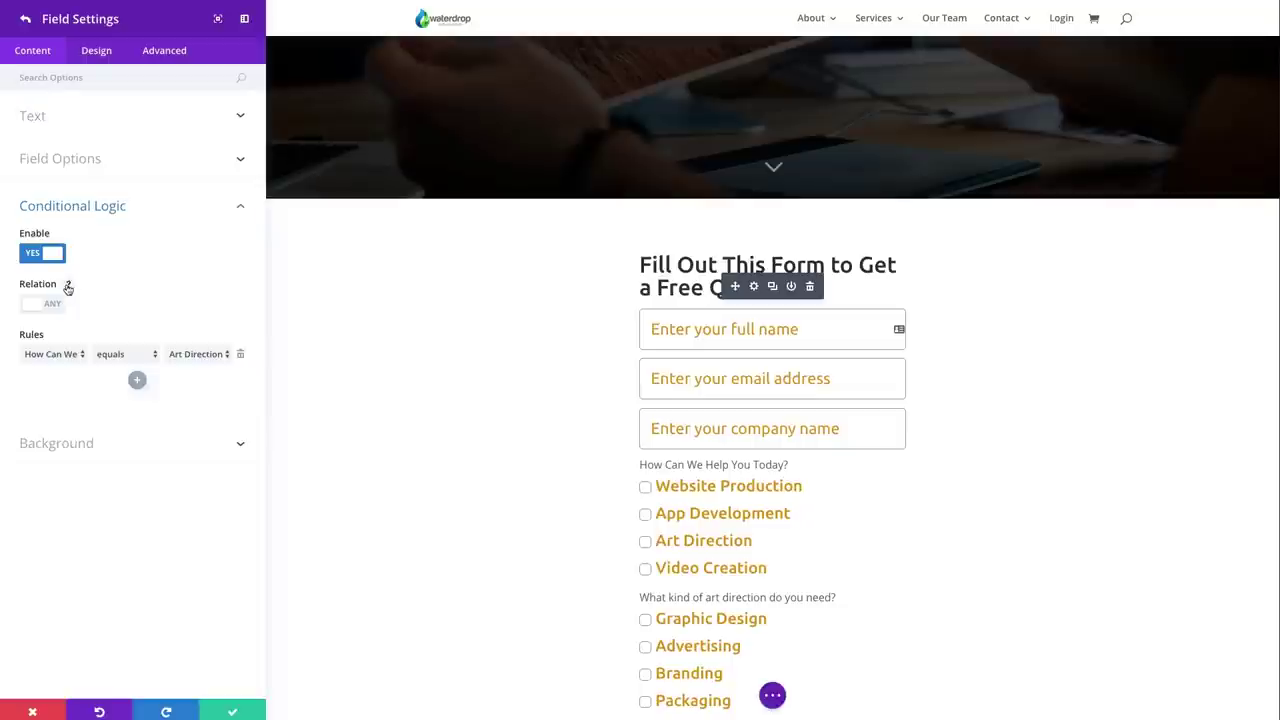
left_click(70, 287)
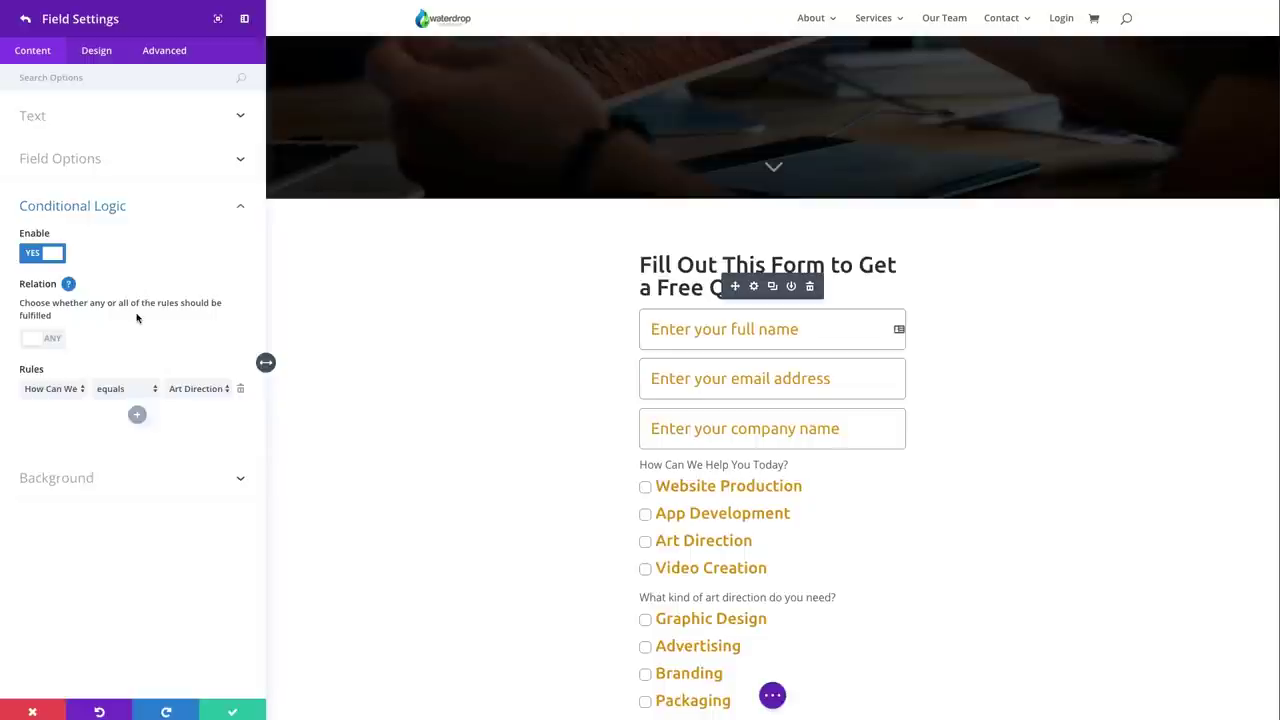
left_click(55, 341)
left_click(53, 343)
left_click(55, 344)
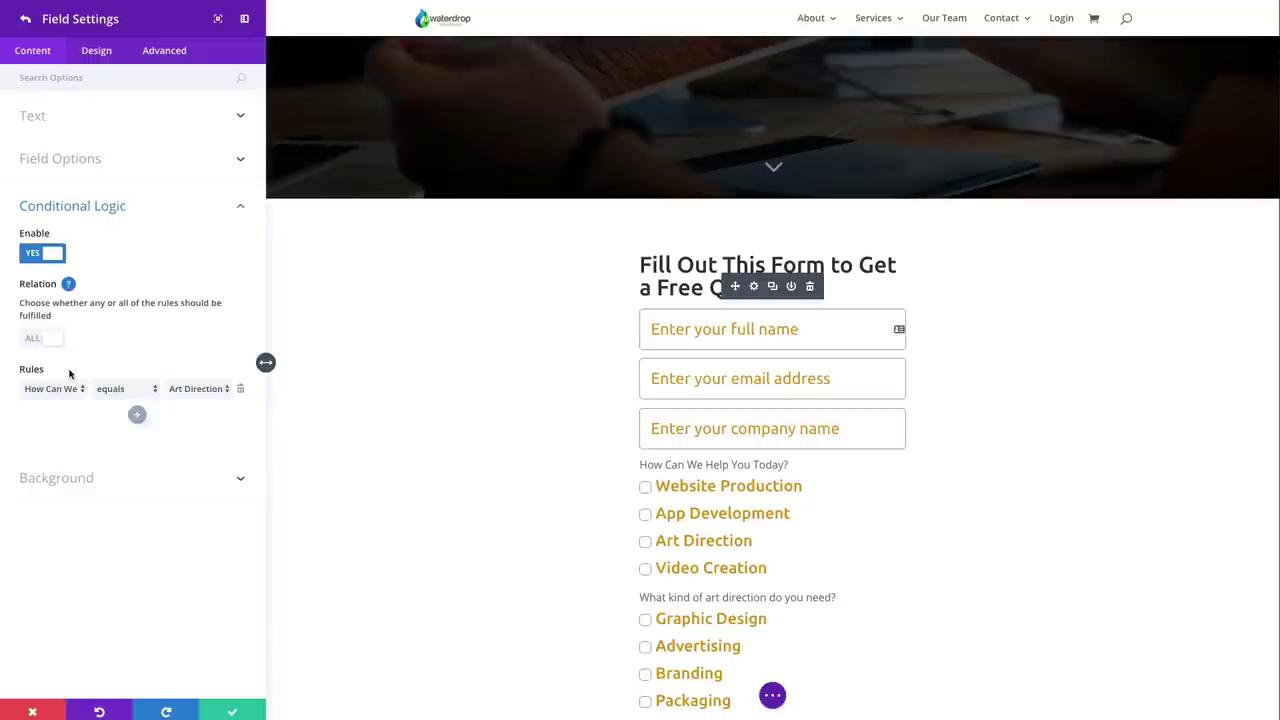
left_click(57, 346)
Examine the question and answer choices available in the art_purpose field's conditional rule, keeping How Can We Help You Today? equals Art Direction.
left_click(72, 396)
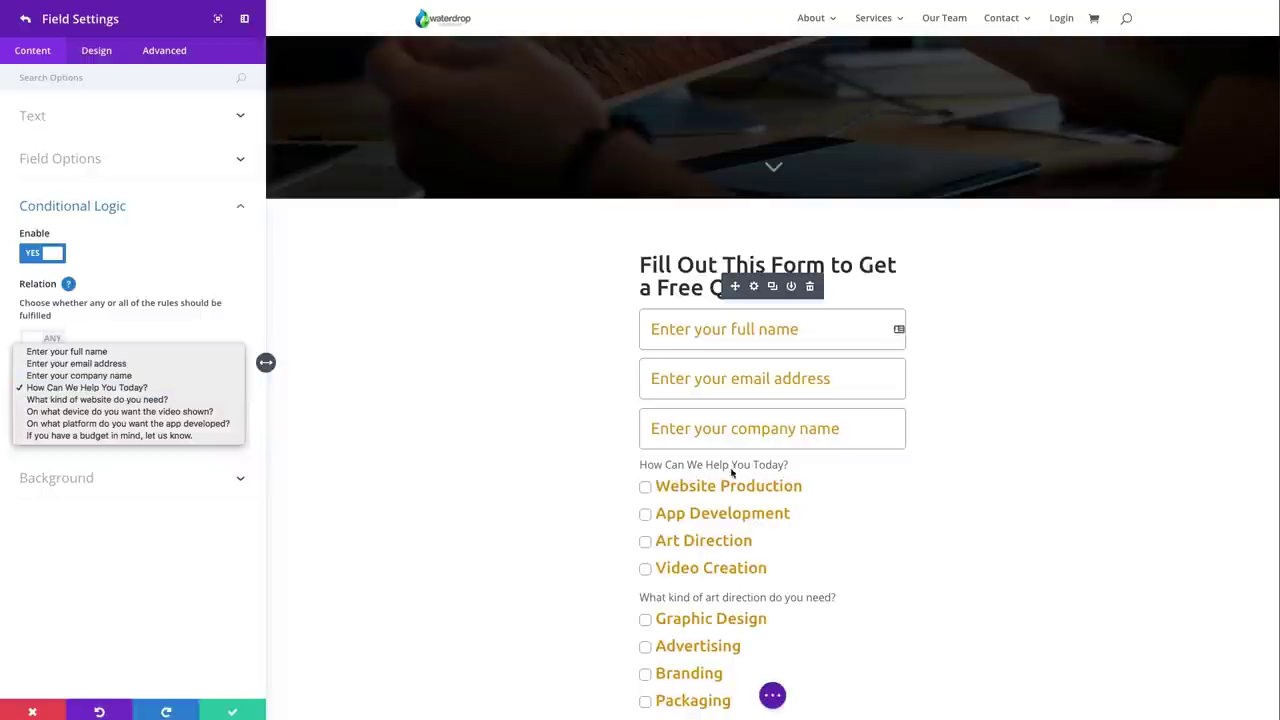
left_click(137, 390)
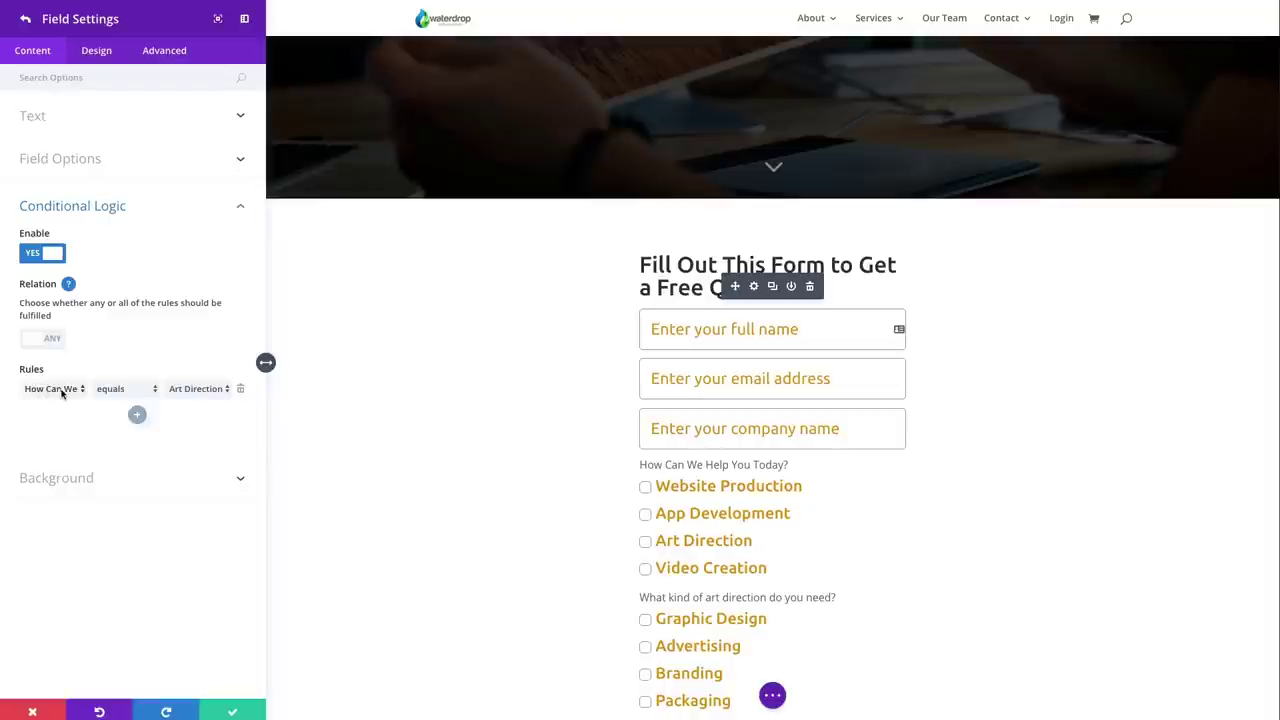
left_click(214, 391)
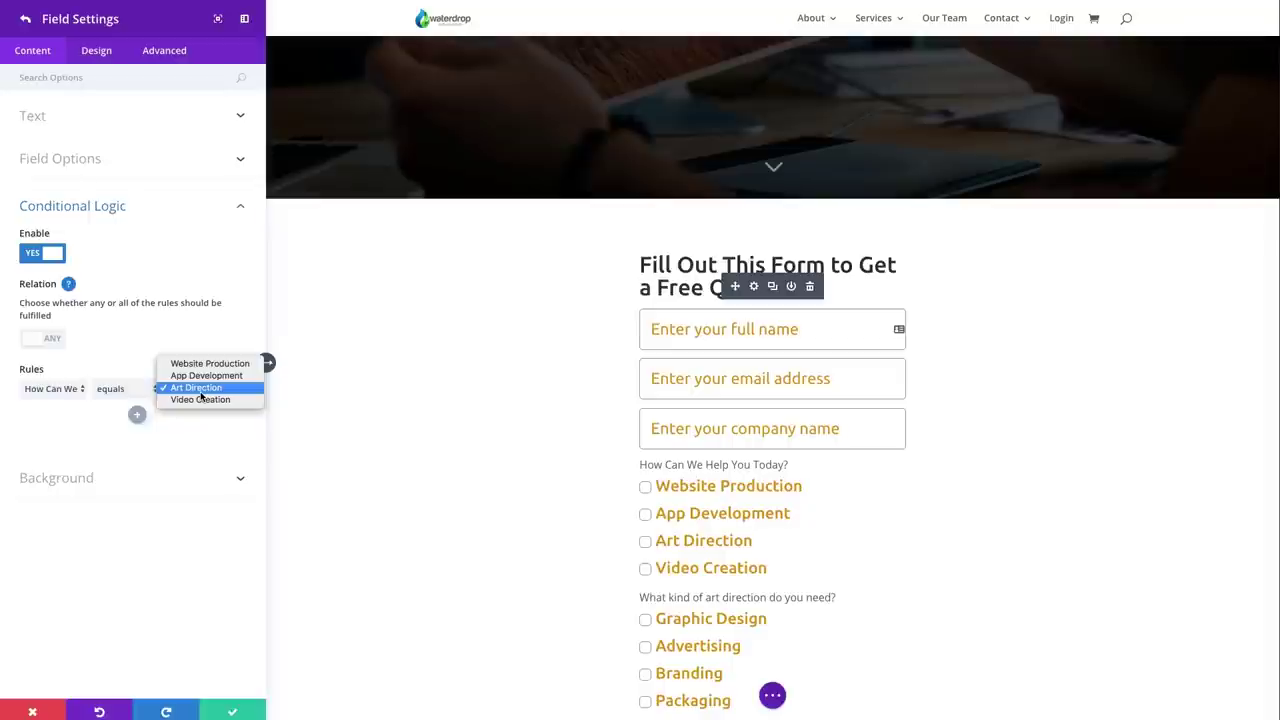
left_click(200, 392)
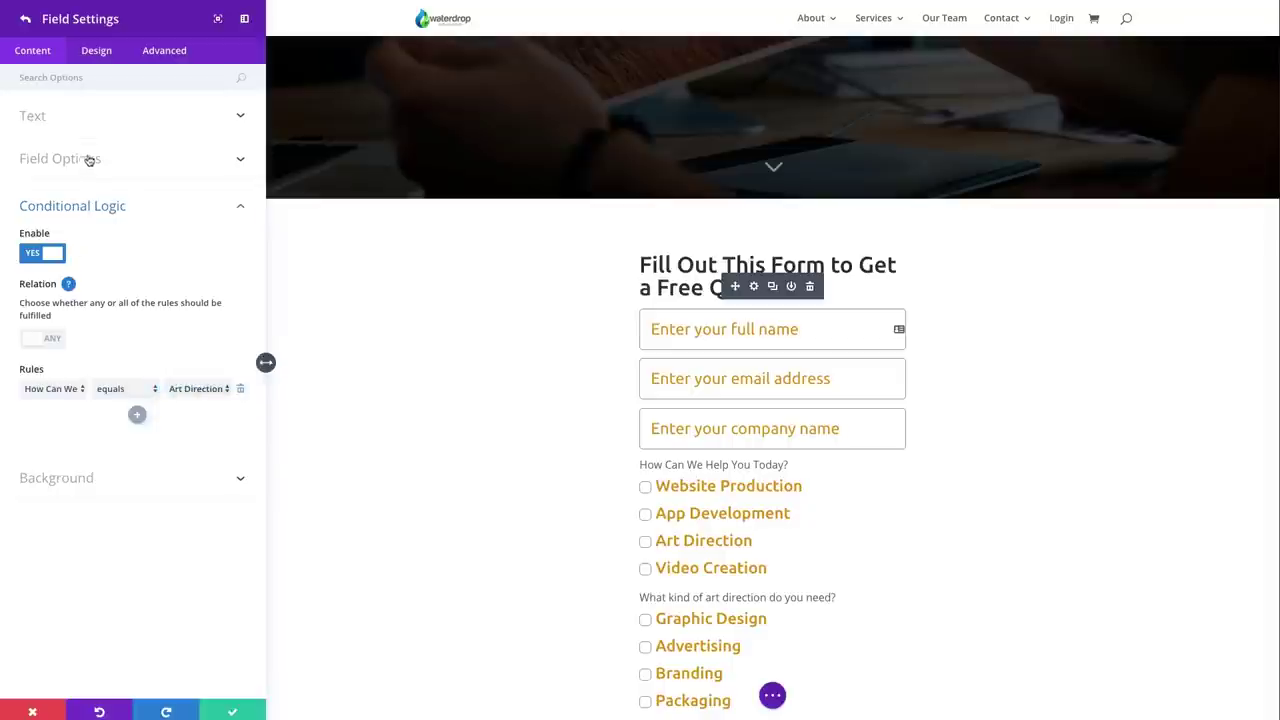
left_click(88, 118)
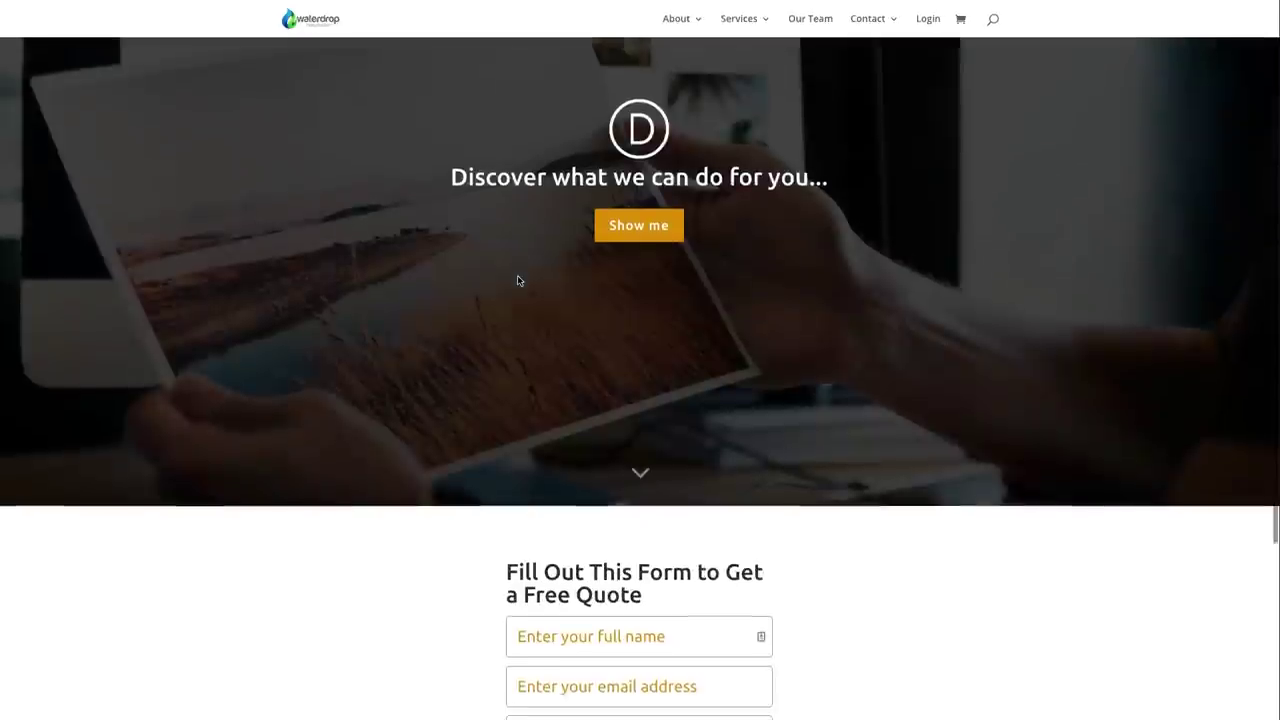
Choose Art Direction under How Can We Help You Today? in the published quote form to test its follow-up question.
scroll(517, 291, "down", 3)
scroll(517, 295, "down", 1)
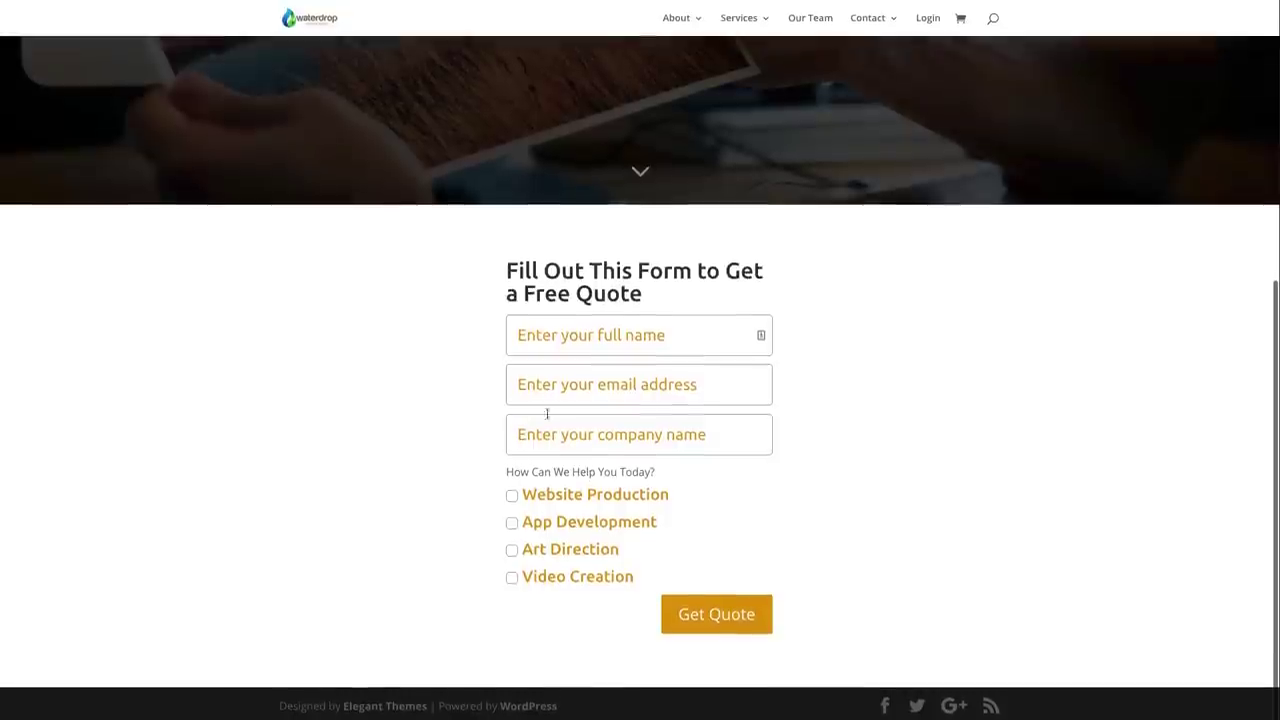
left_click(516, 556)
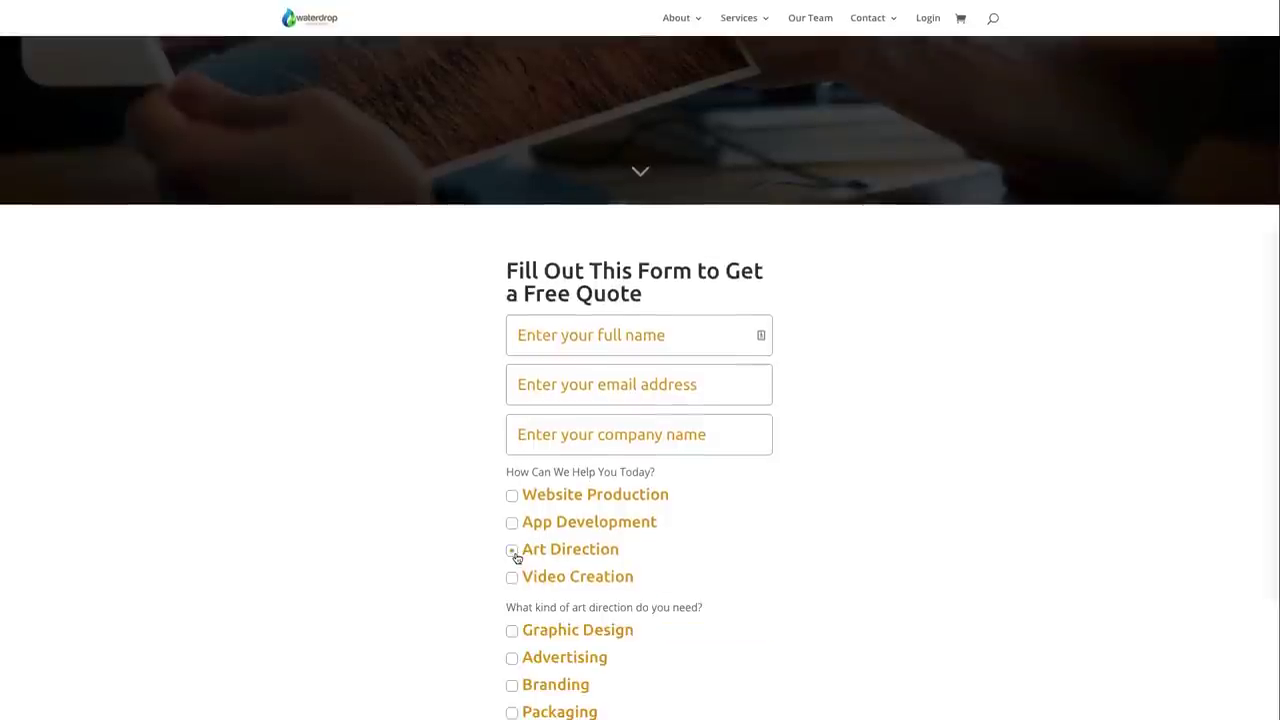
scroll(455, 505, "down", 1)
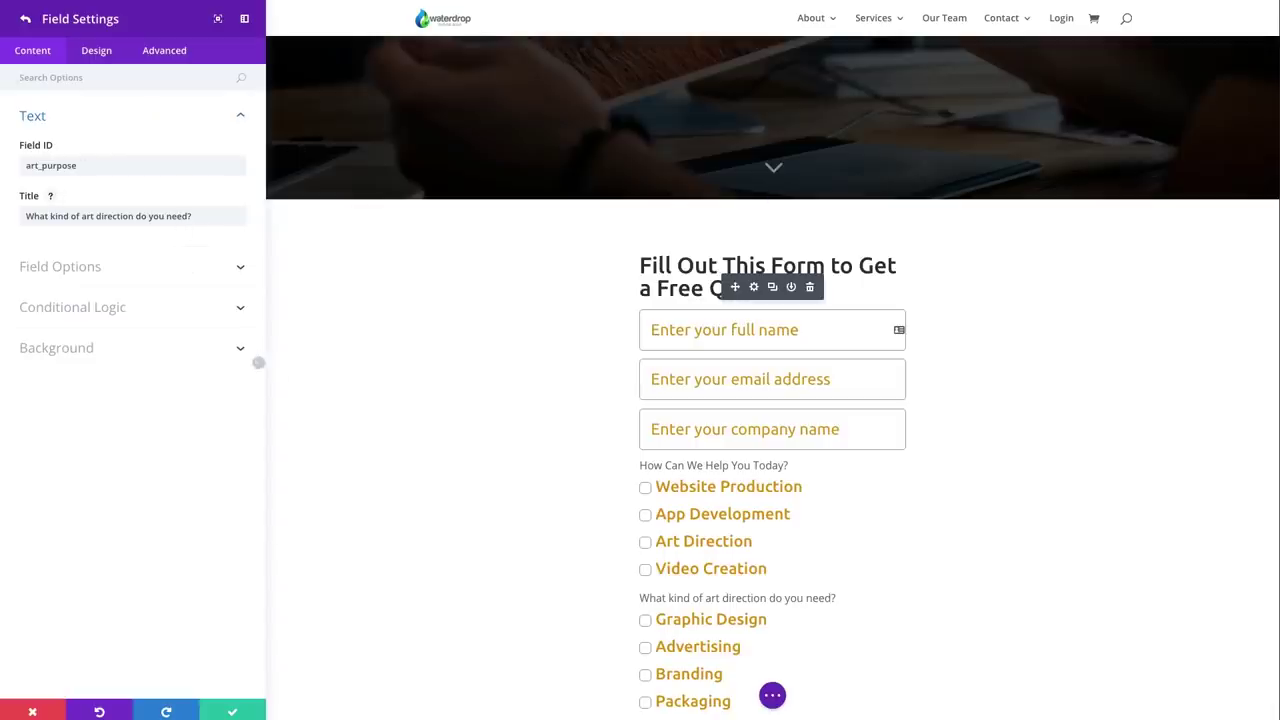
Return to the form's field list in the builder and examine the web_purpose field's Title, type, answer choices and required setting.
left_click(22, 19)
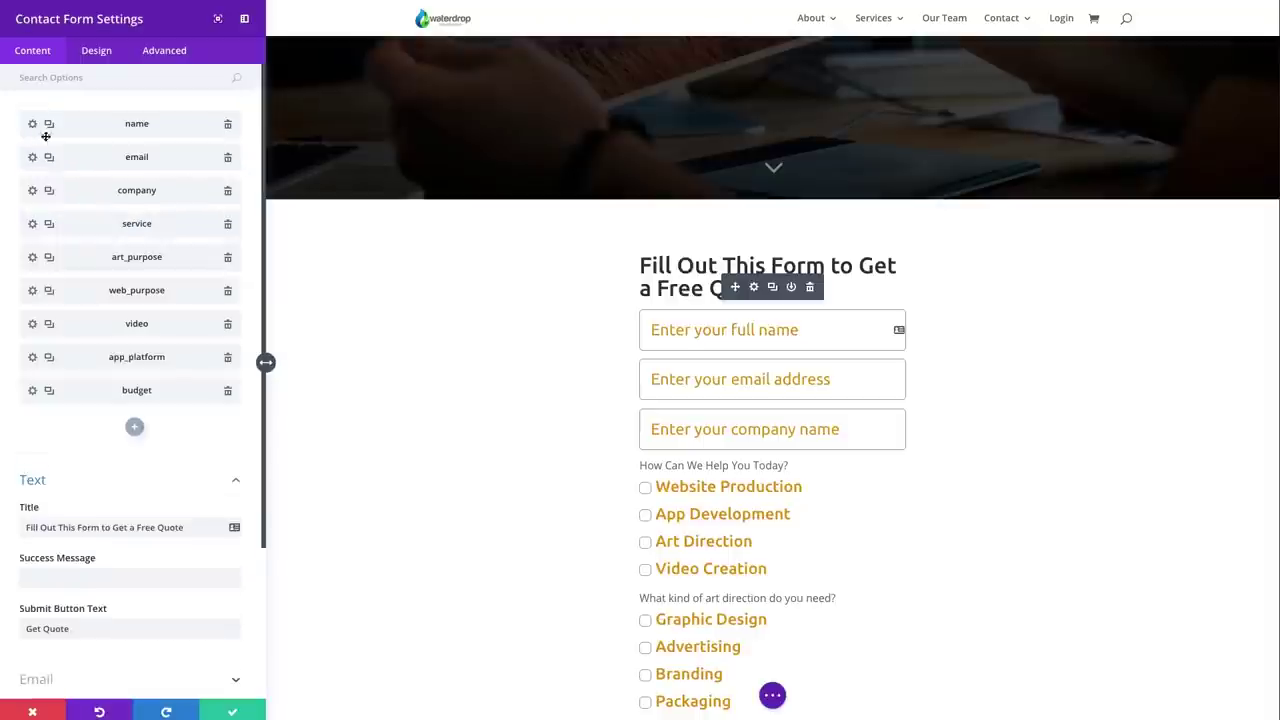
left_click(32, 291)
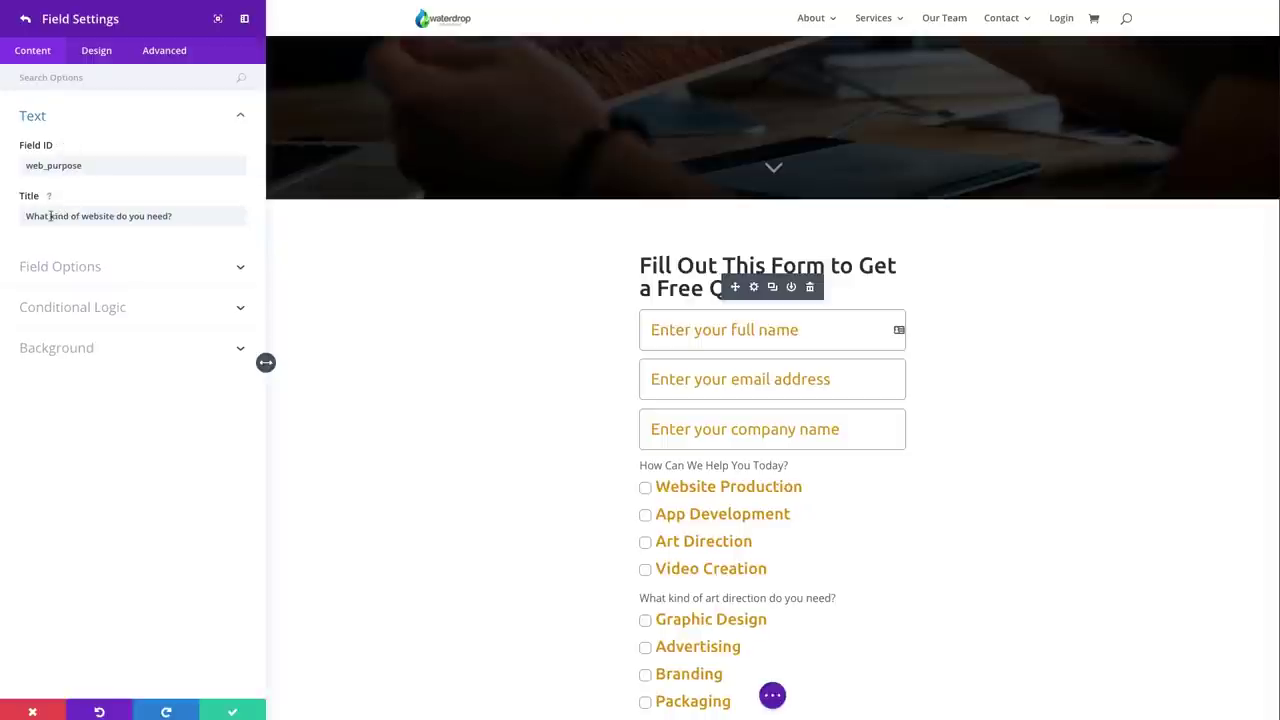
left_click_drag(28, 218, 169, 214)
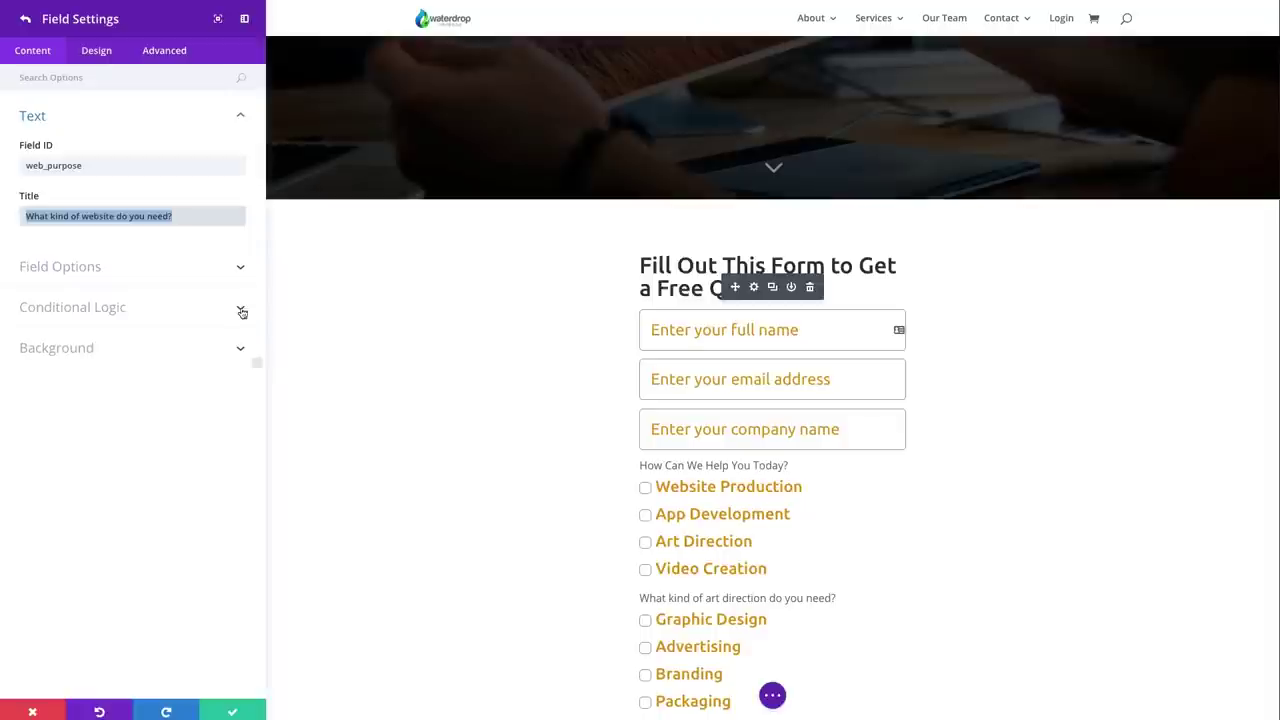
left_click(129, 266)
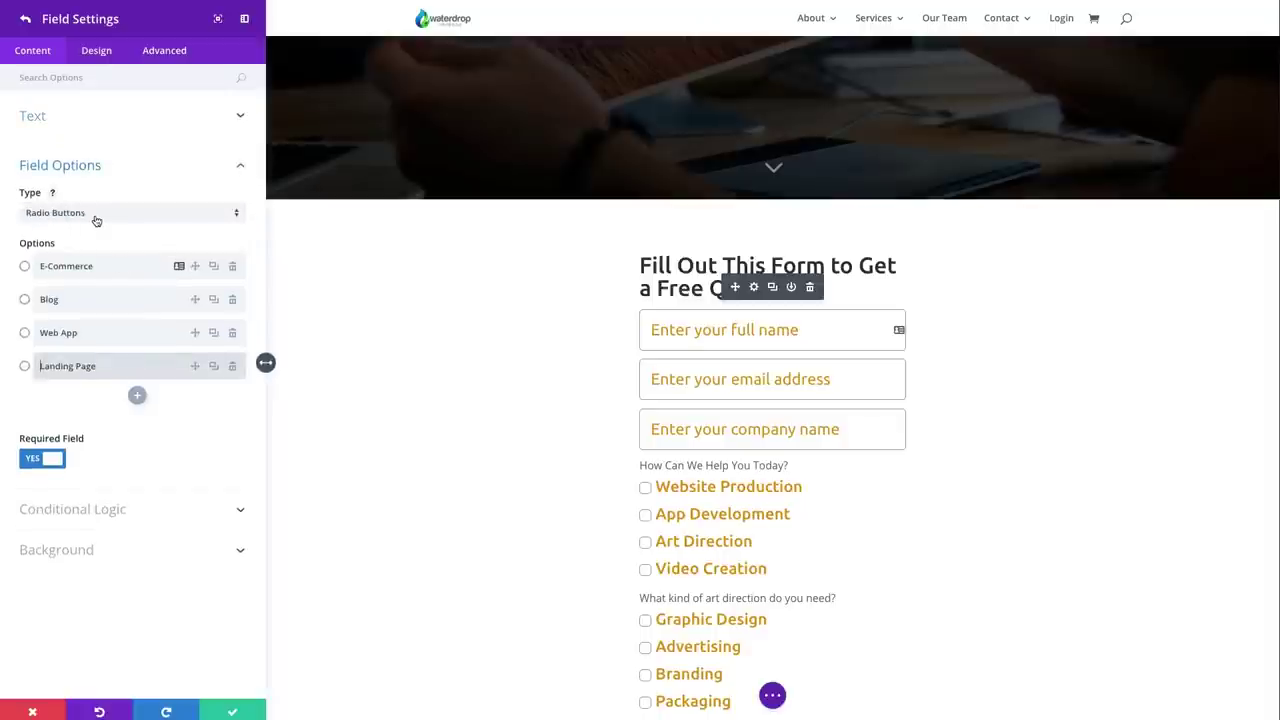
Examine the web_purpose field's conditional logic and its rule choices, keeping How Can We Help You Today? equals Website Production.
left_click(110, 511)
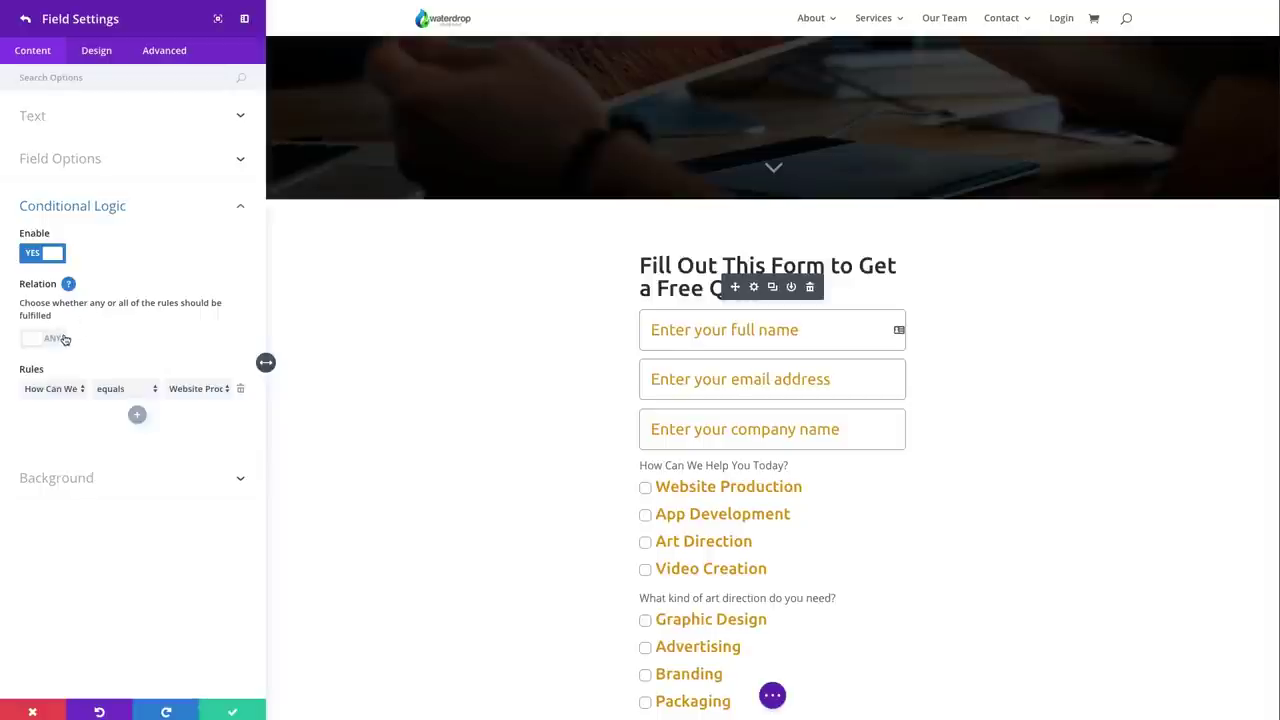
left_click(72, 390)
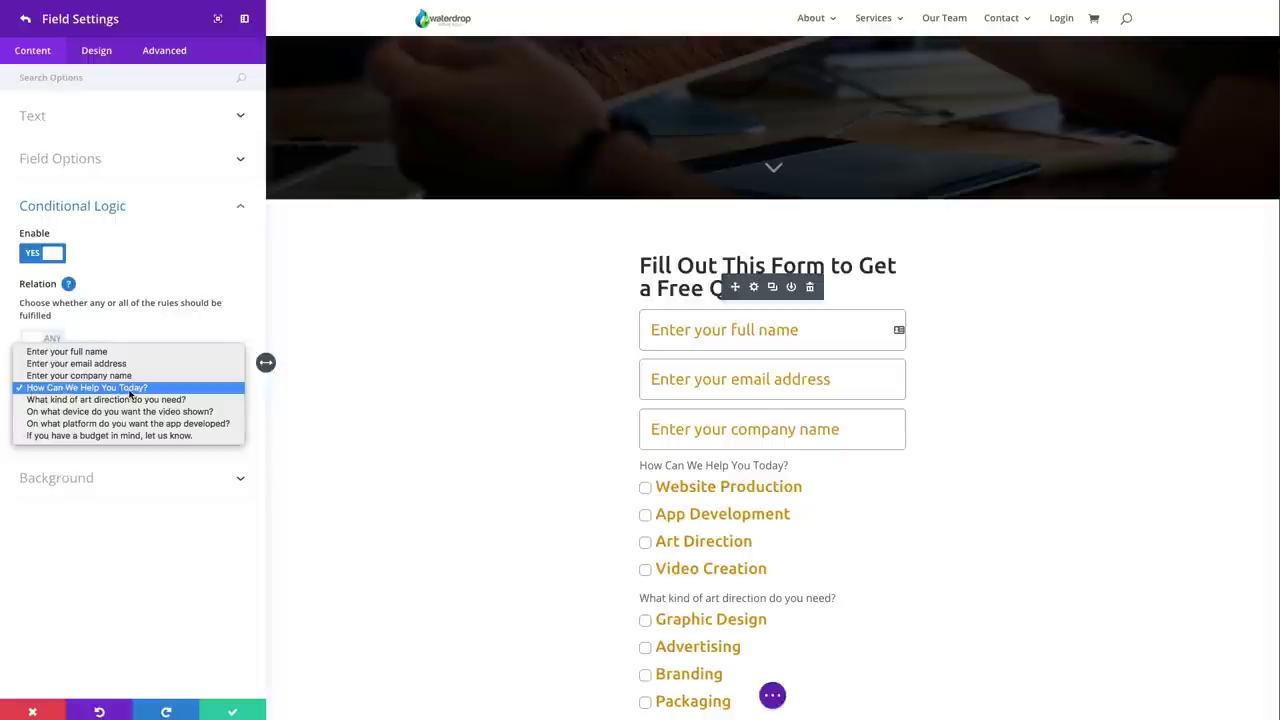
left_click(252, 392)
left_click(236, 390)
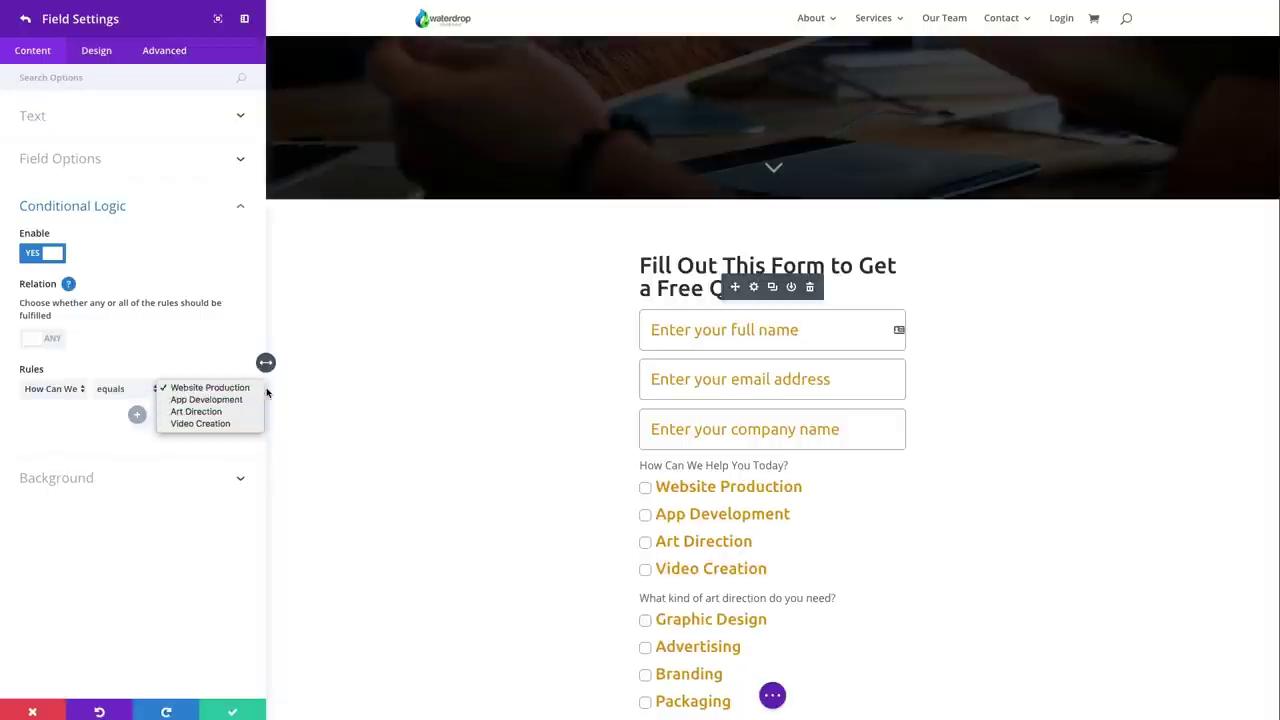
left_click(220, 356)
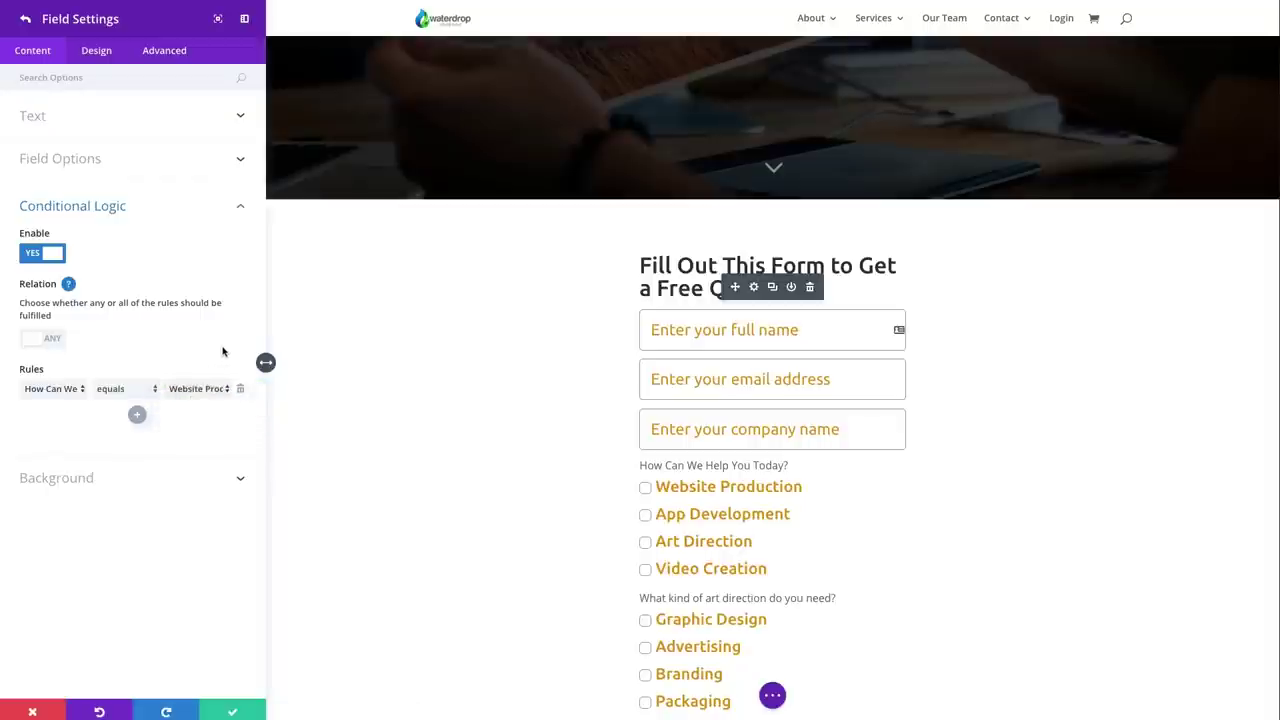
Review the web_purpose field's answer choices and Title again, and choose Website Production in the published form to test its follow-up question.
left_click(89, 160)
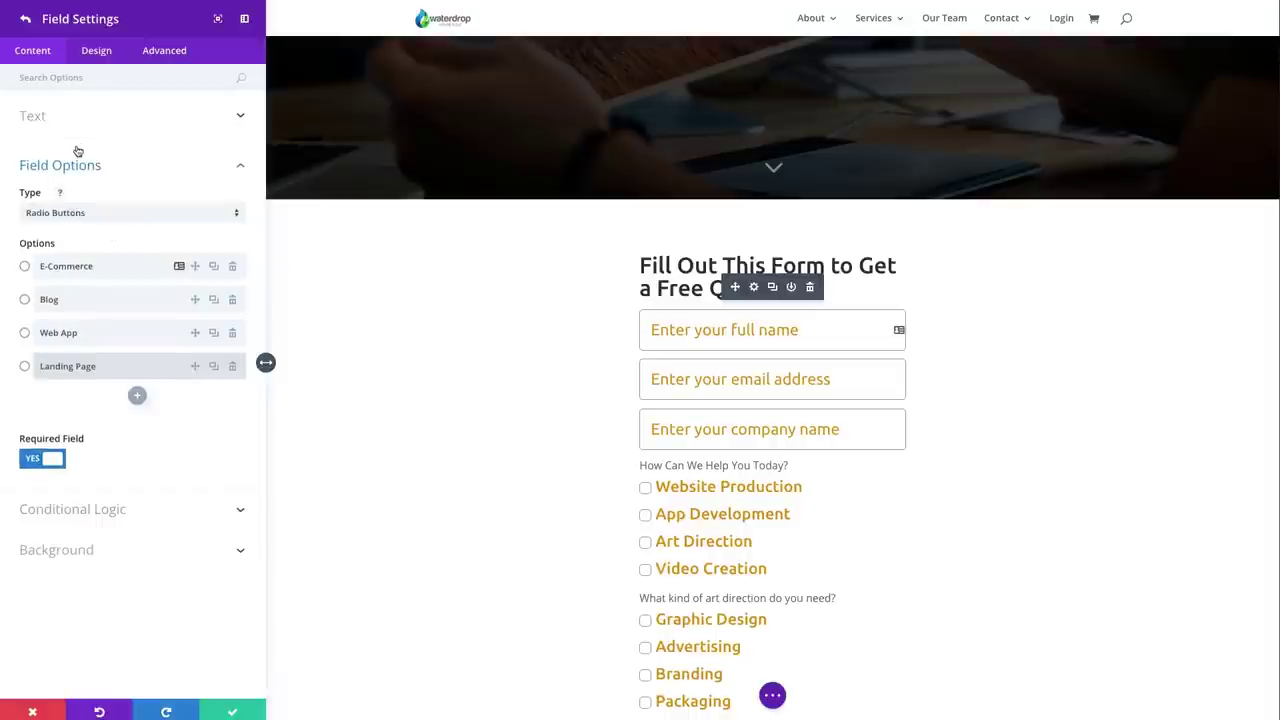
left_click(88, 119)
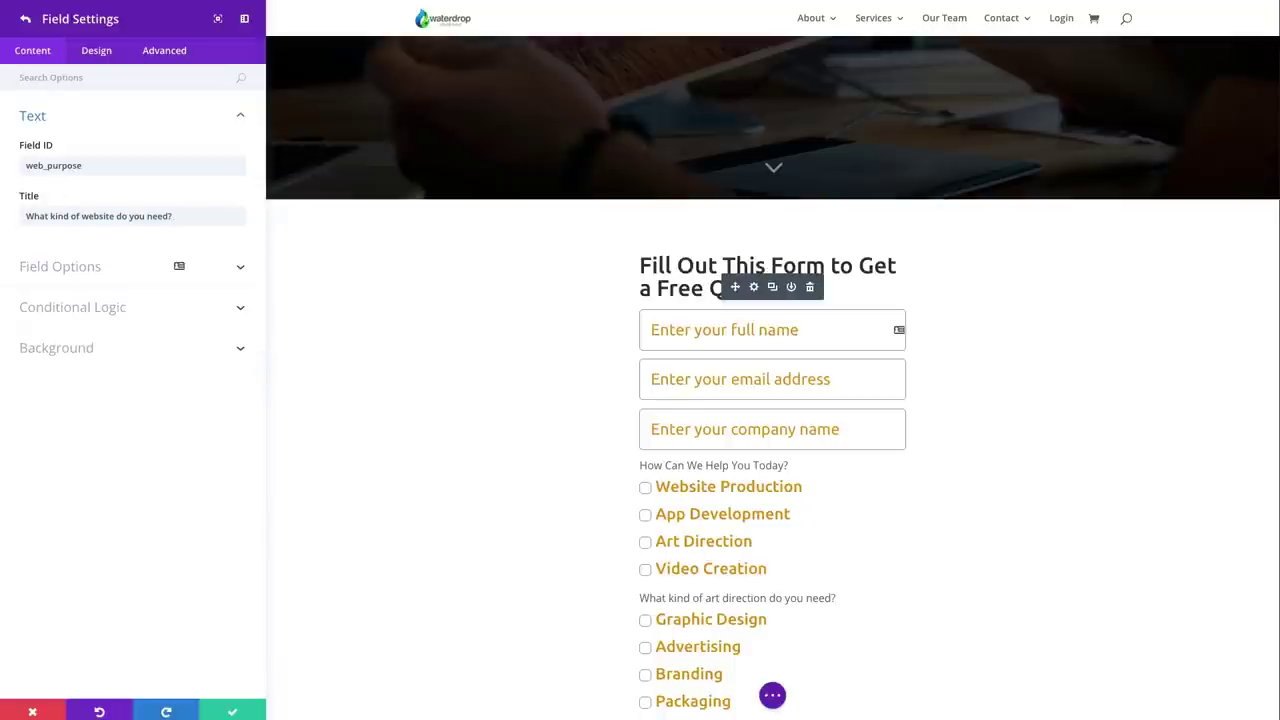
key("Escape")
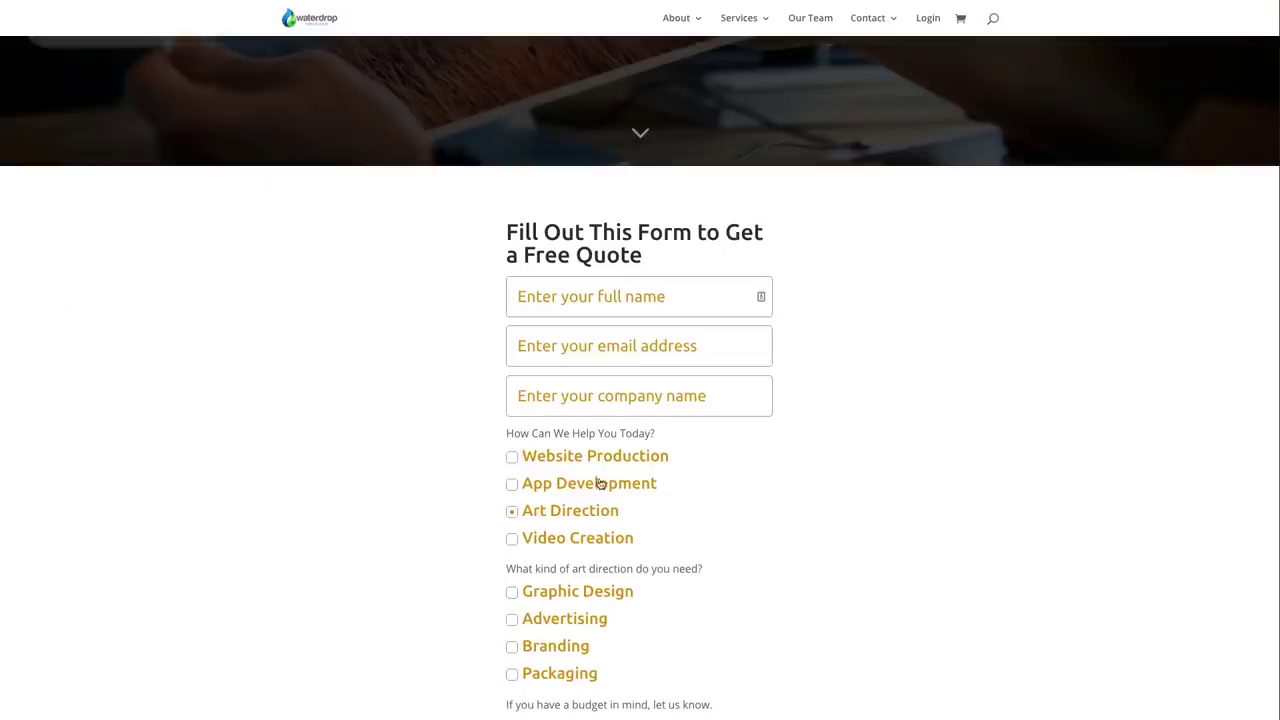
left_click(512, 459)
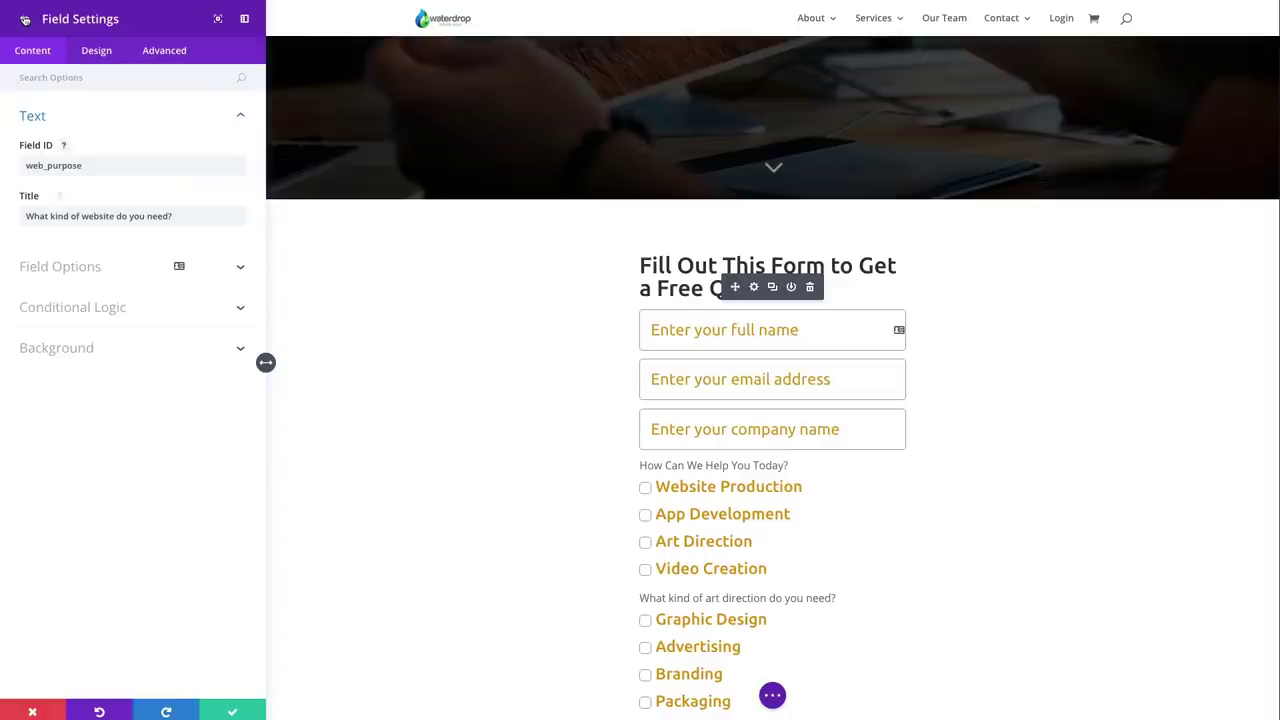
Return to the builder's field list and examine the video field's Title, type, answer choices and required setting.
left_click(24, 16)
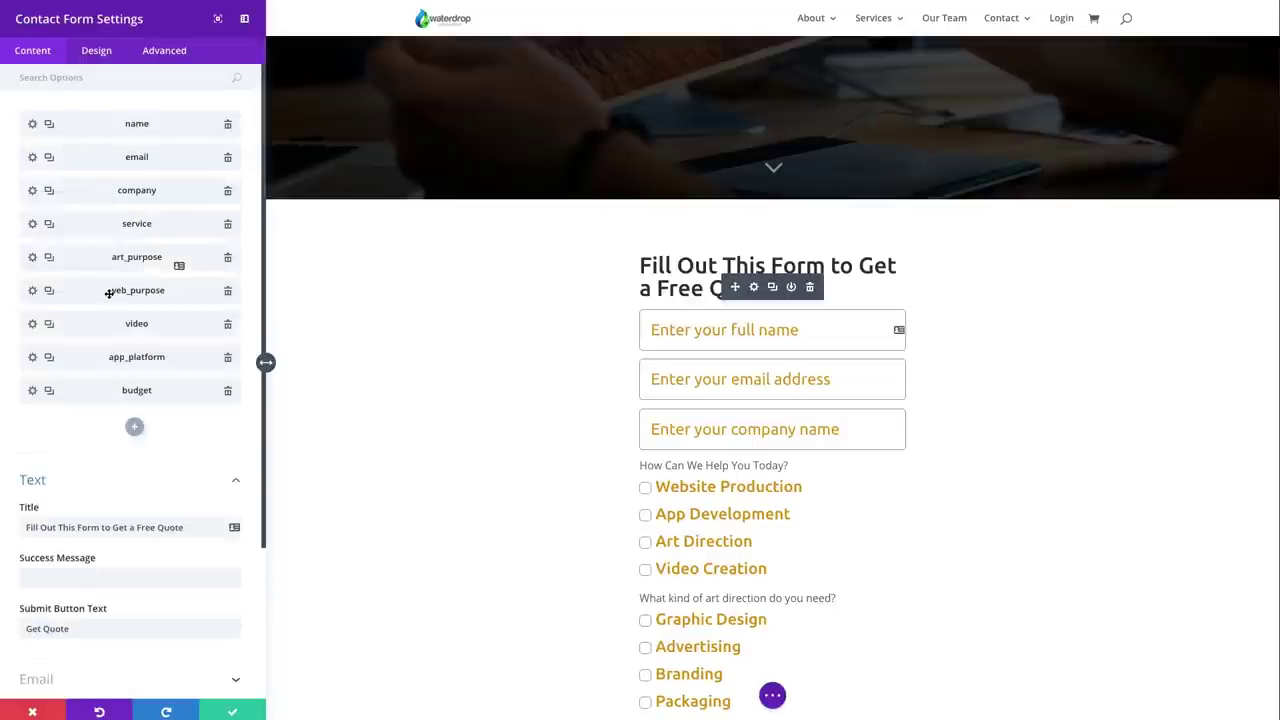
left_click(32, 325)
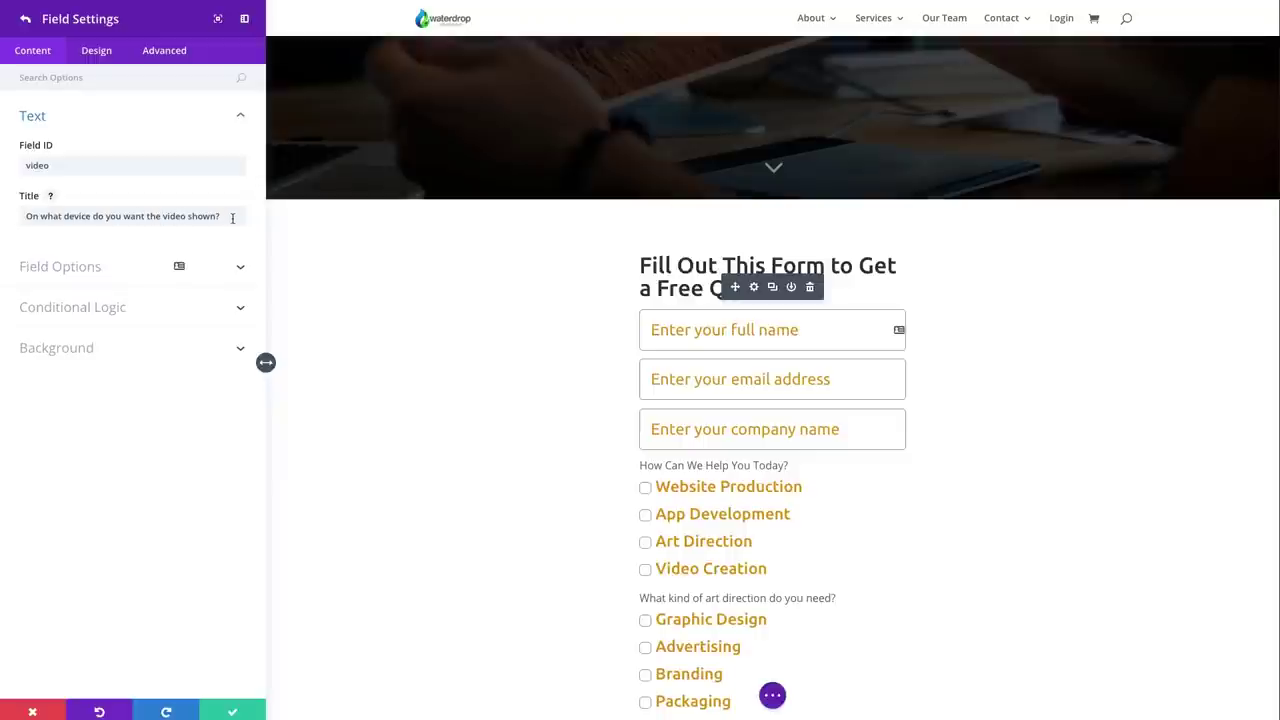
left_click(100, 266)
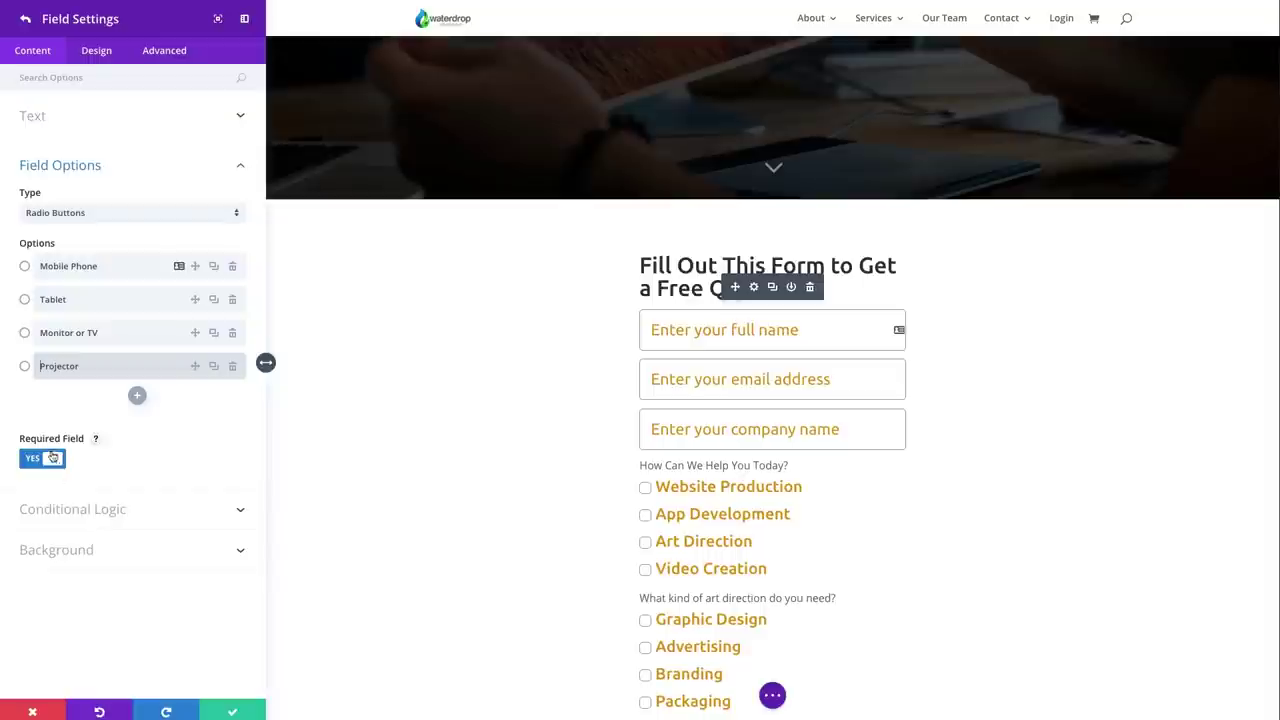
Examine the video field's conditional logic and its rule choices, keeping How Can We Help You Today? equals Video Creation.
left_click(120, 512)
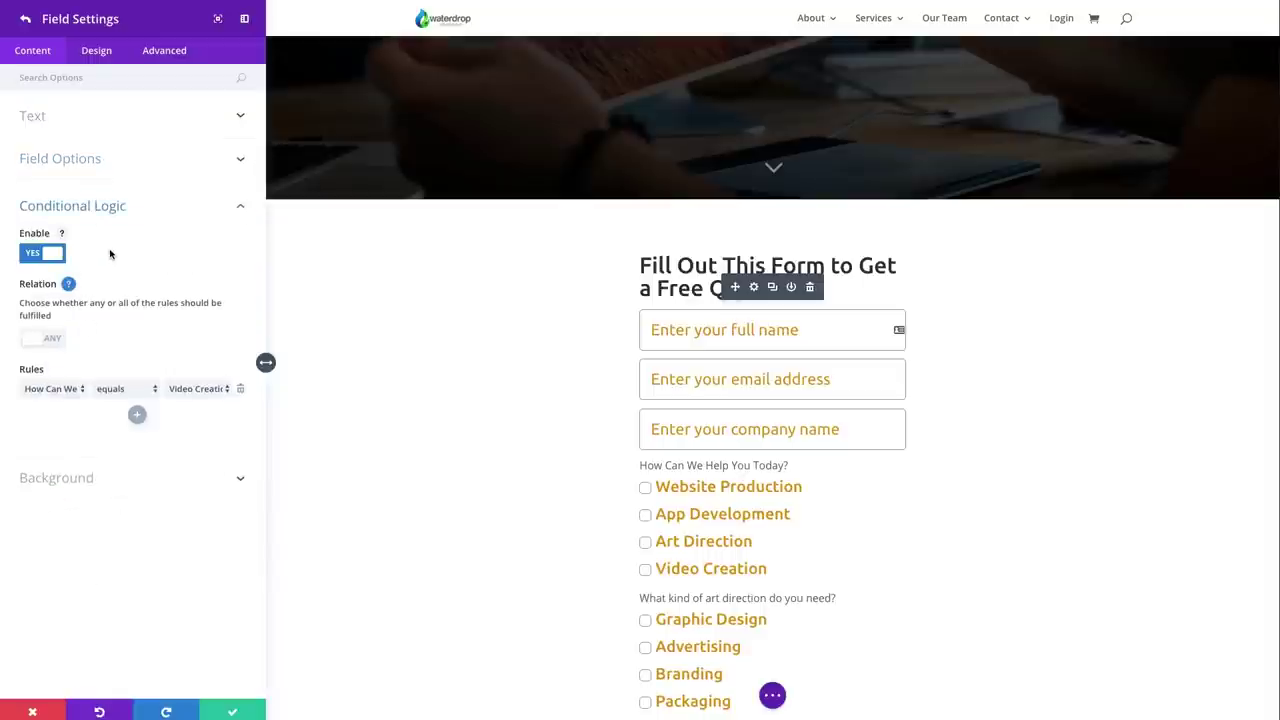
left_click(72, 392)
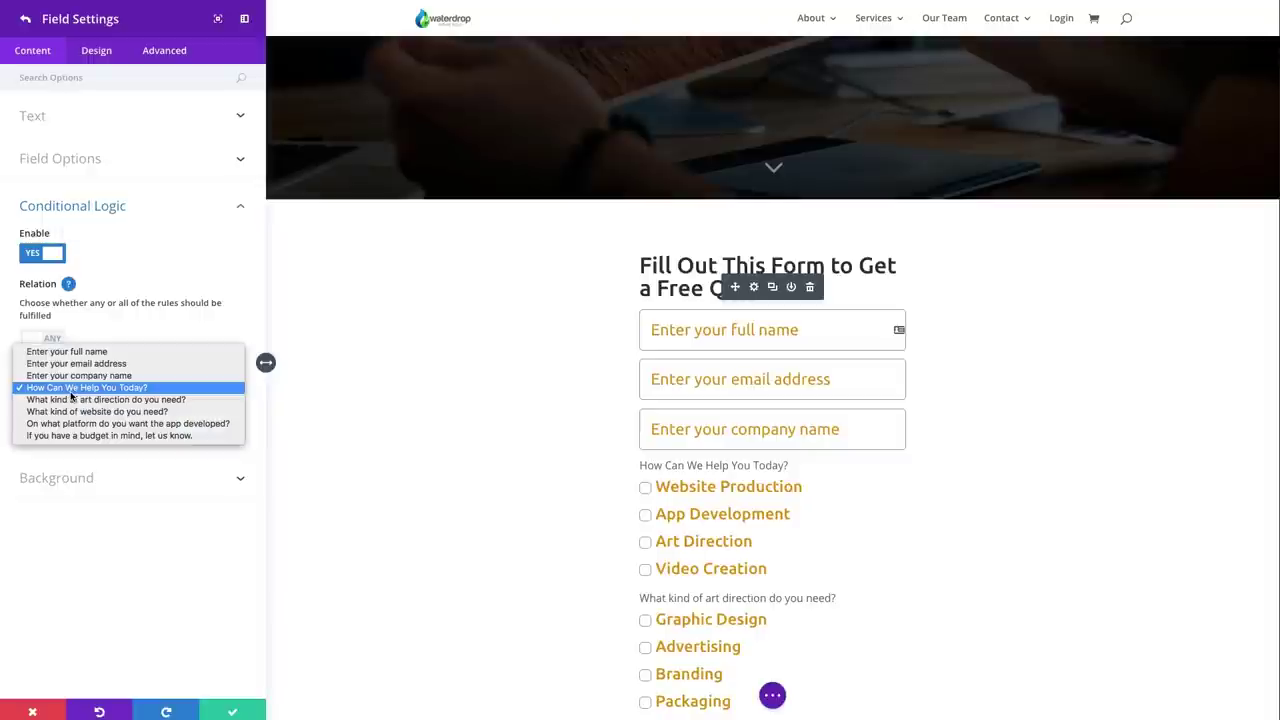
left_click(141, 390)
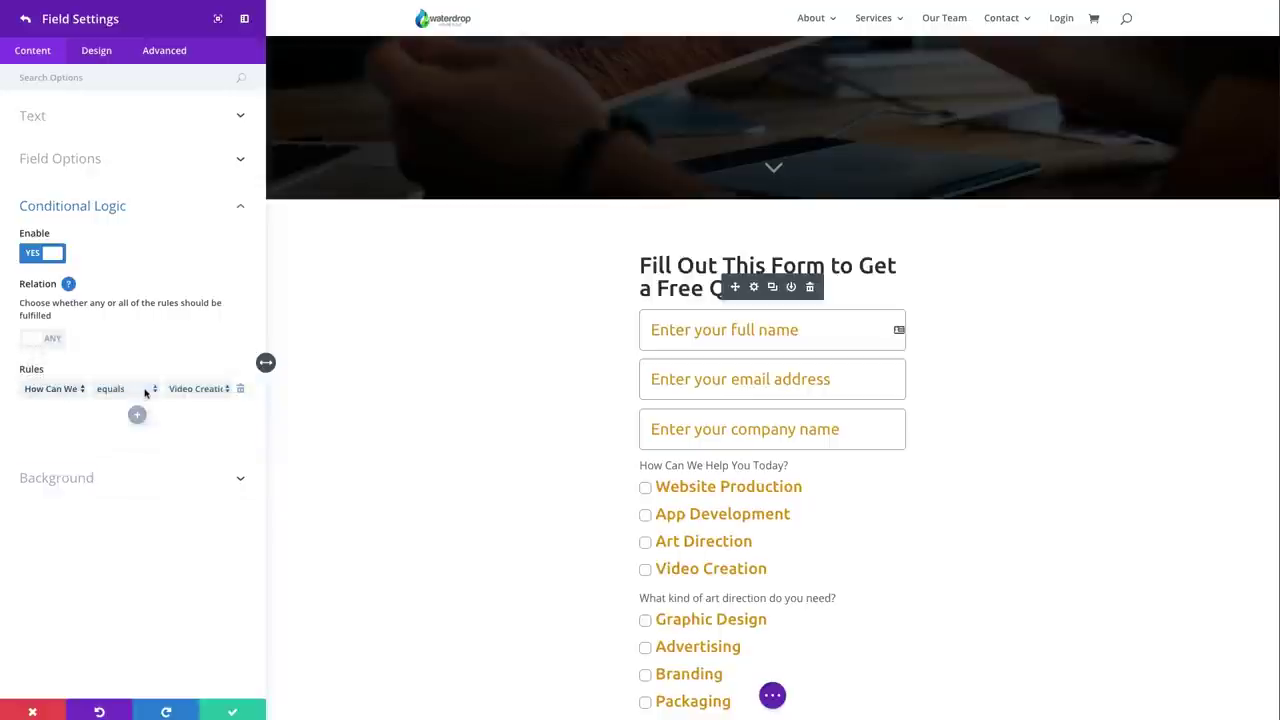
left_click(197, 390)
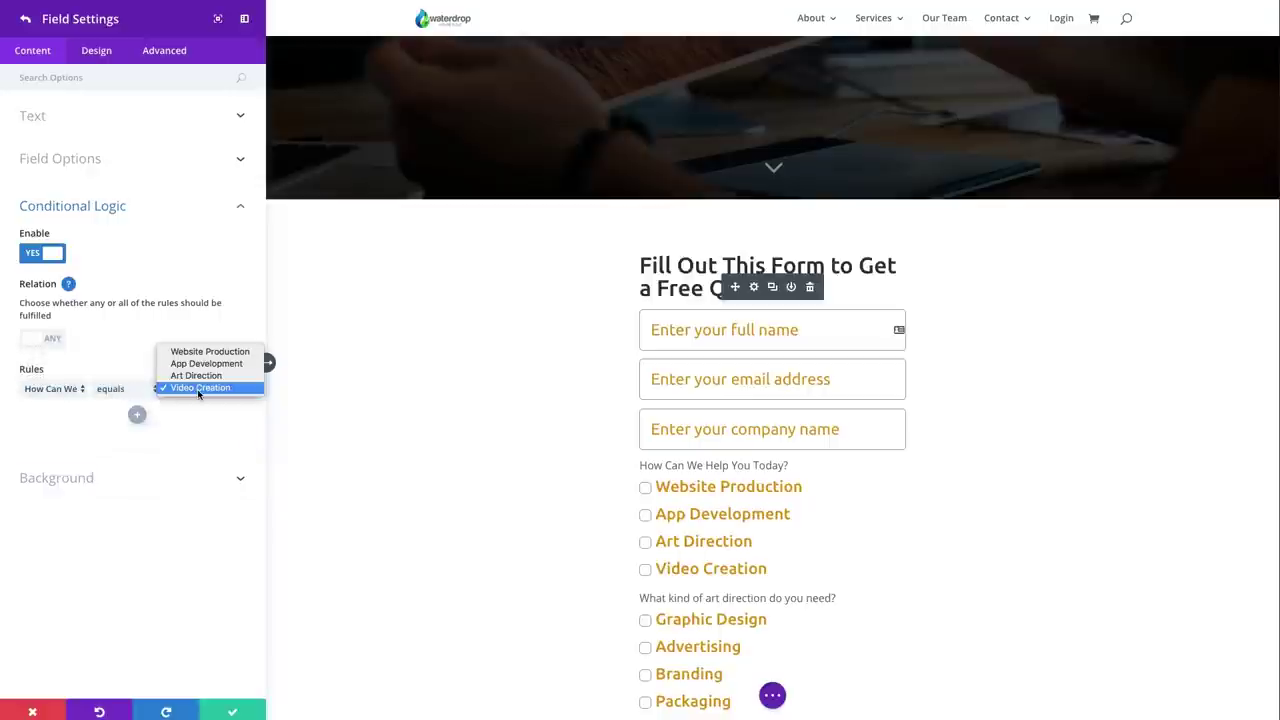
left_click(218, 416)
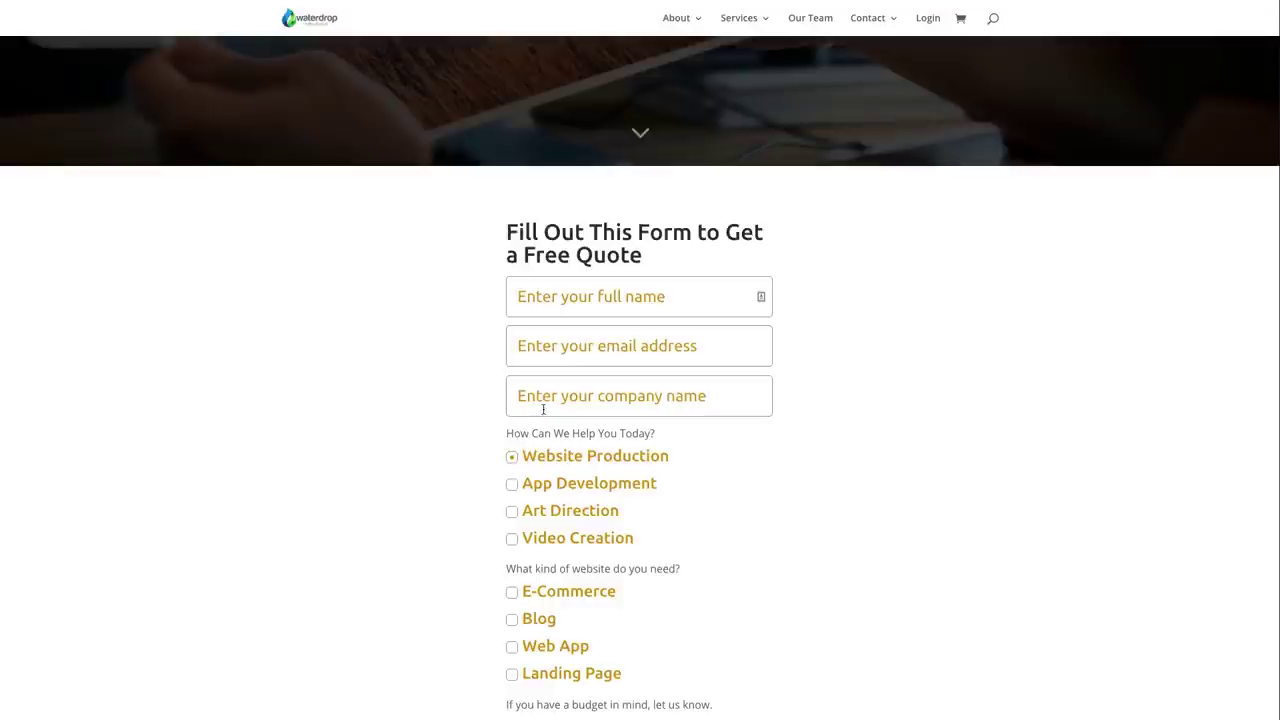
Choose Video Creation in the published quote form to test its follow-up question about the display device.
left_click(513, 543)
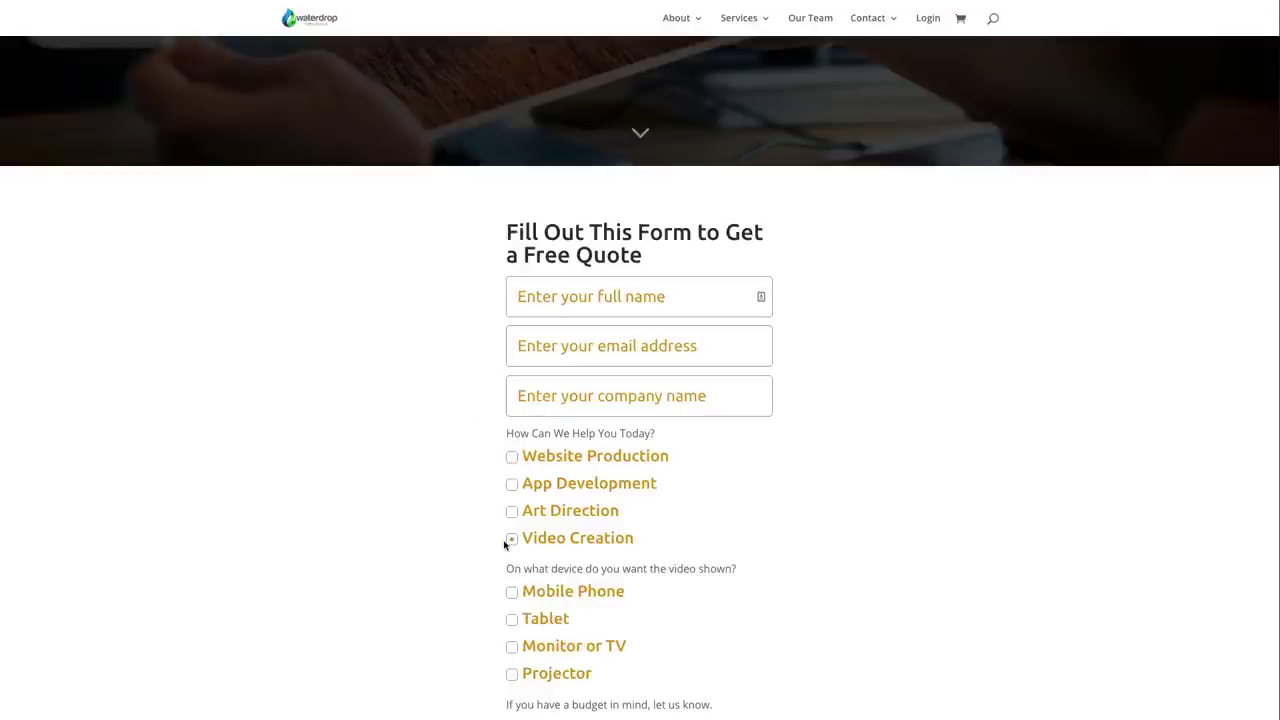
scroll(578, 568, "down", 1)
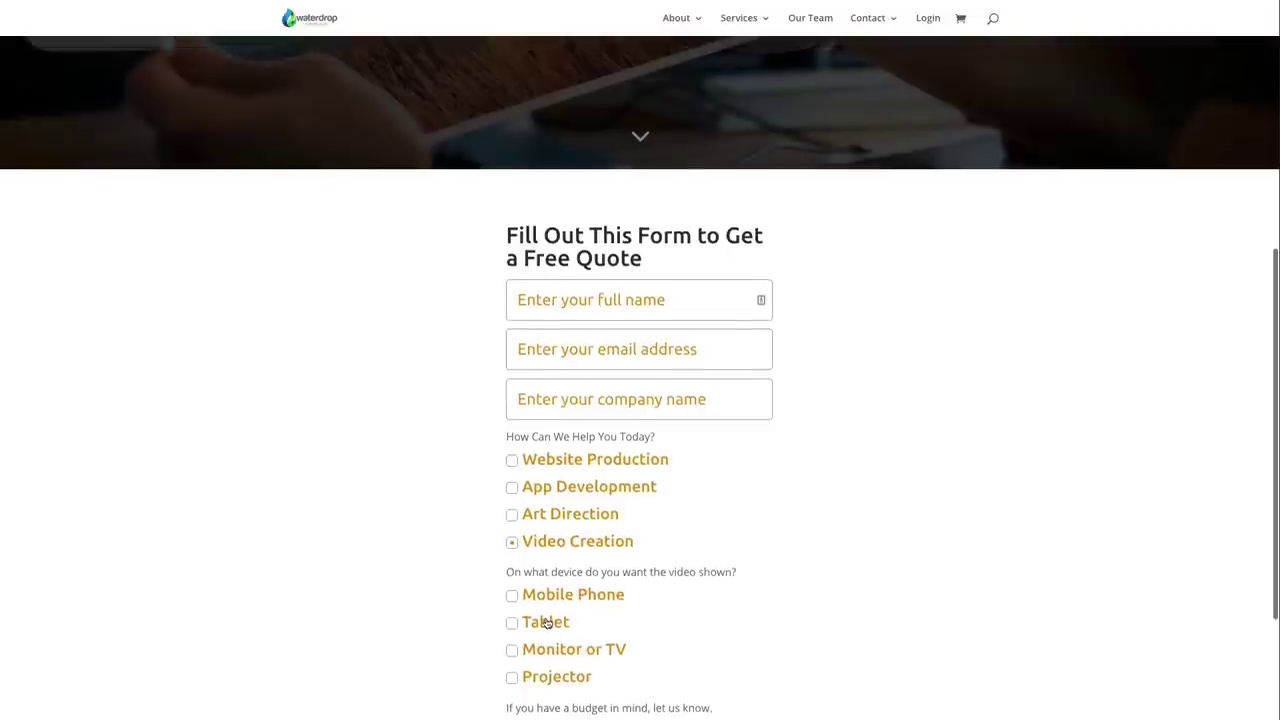
scroll(546, 617, "down", 1)
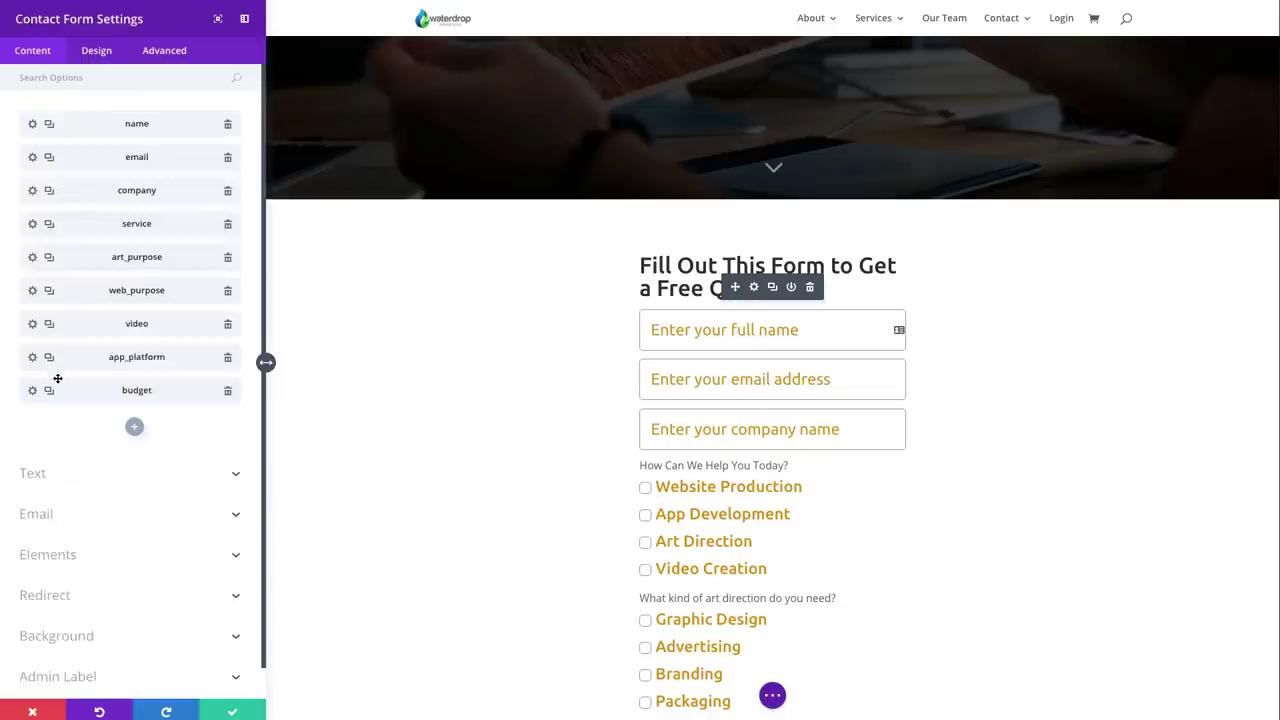
Open the app_platform field's settings in the builder and examine its Field ID, Title, type, answer choices and required setting.
left_click(33, 358)
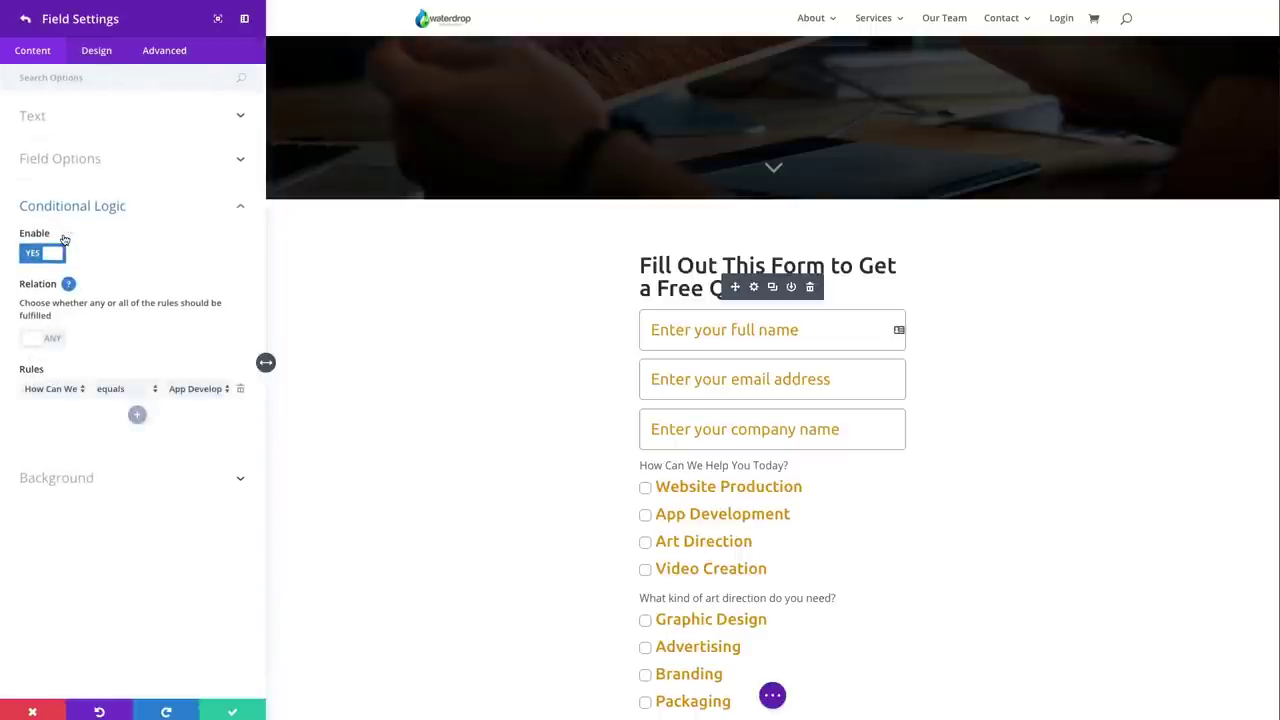
left_click(96, 119)
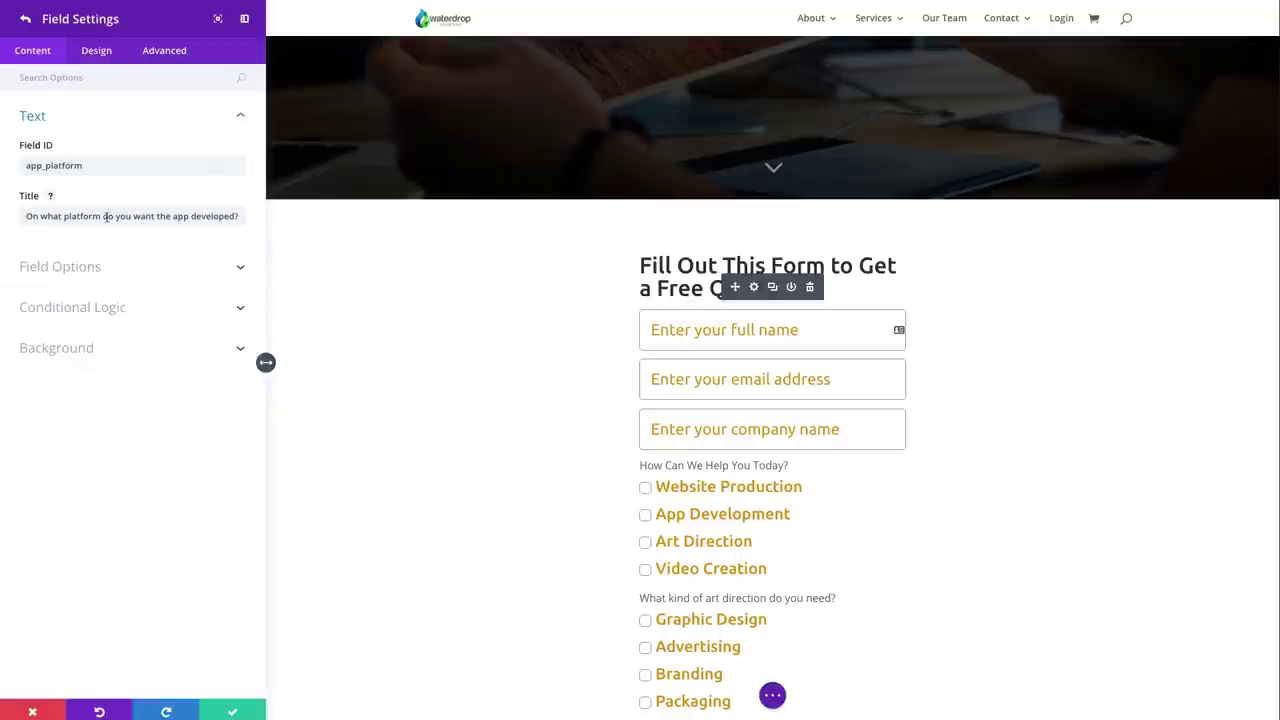
left_click(240, 268)
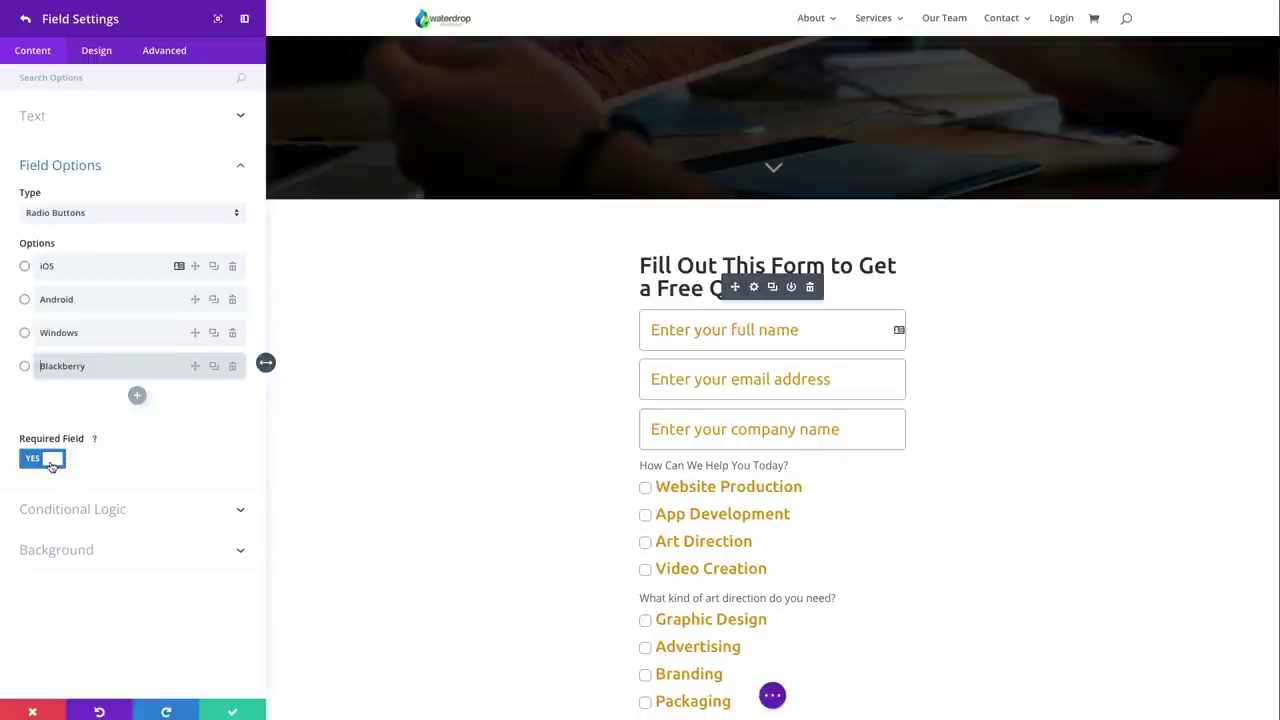
Examine the app_platform field's conditional logic and its rule choices, keeping How Can We Help You Today? equals App Development.
left_click(82, 512)
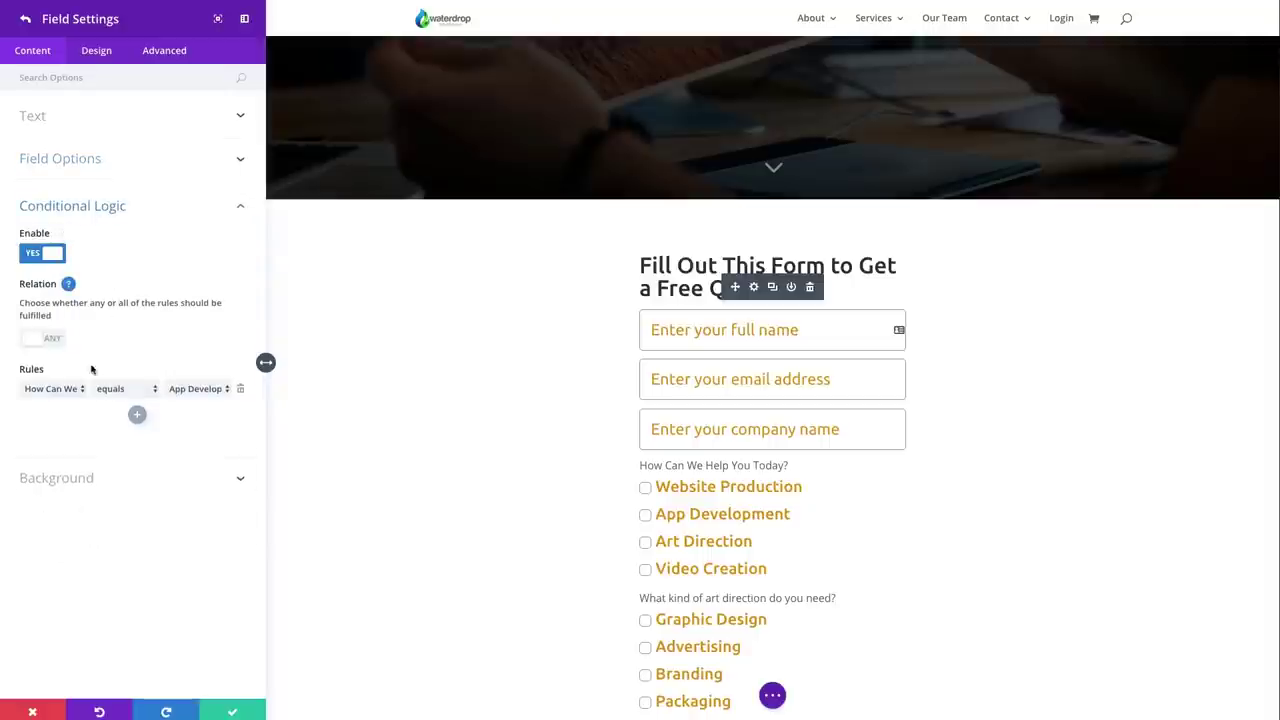
left_click(72, 389)
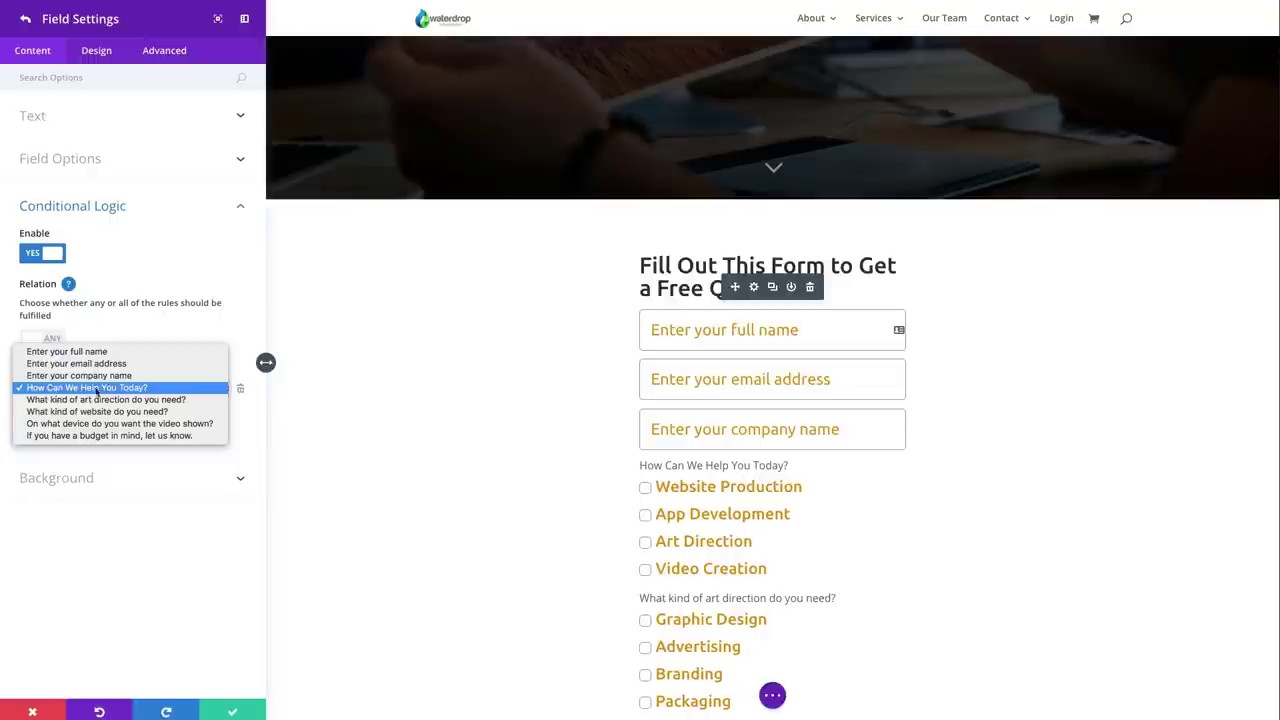
left_click(246, 350)
left_click(187, 390)
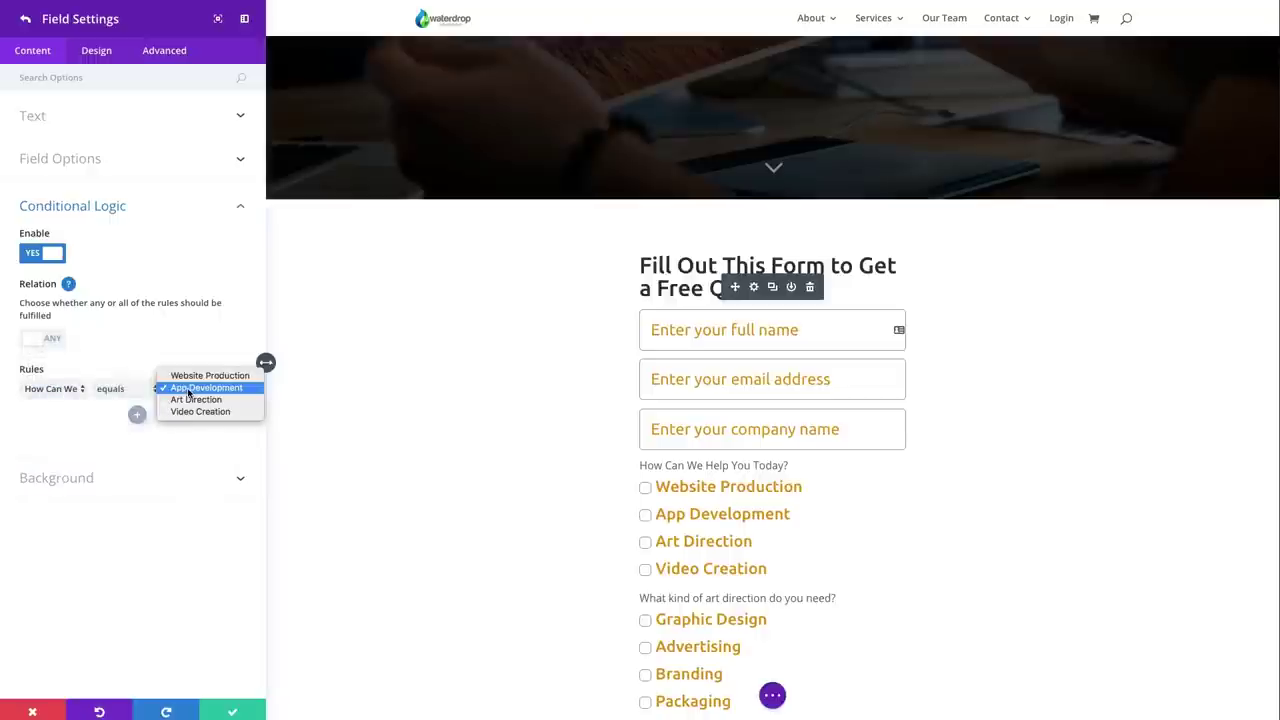
left_click(188, 389)
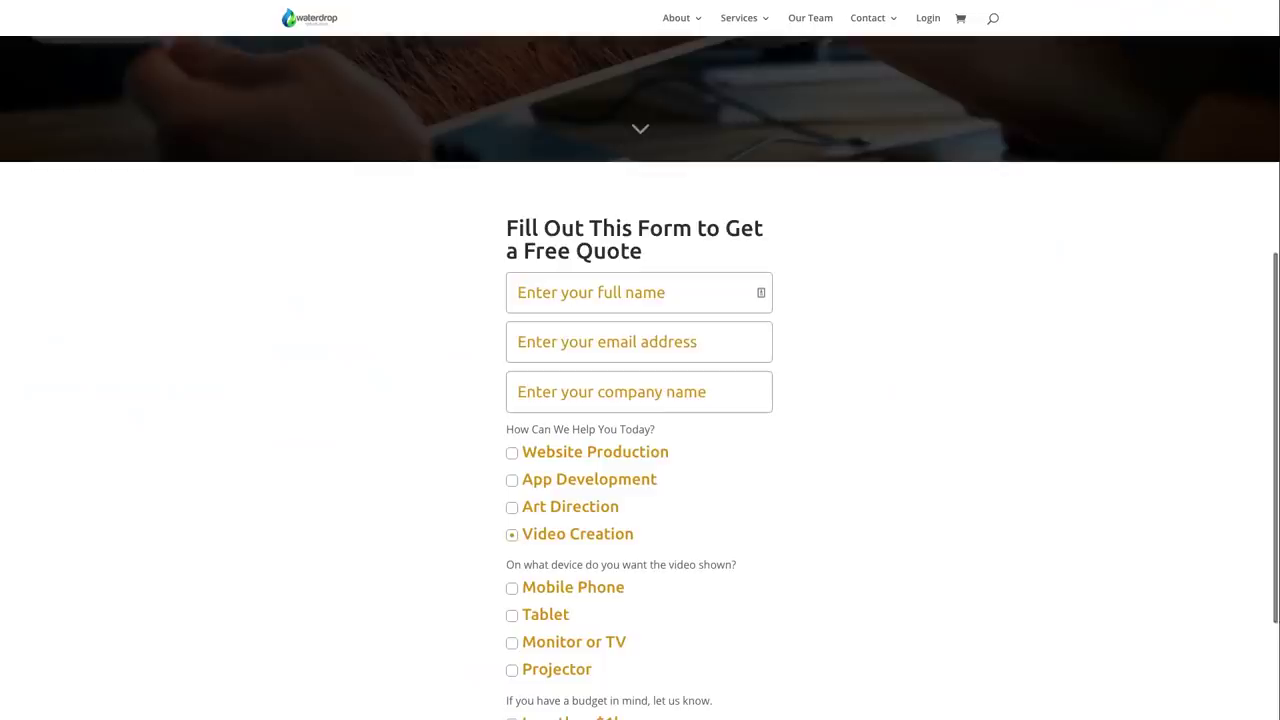
Choose App Development in the published form to test its follow-up question, and return to the field list in the builder.
left_click(515, 484)
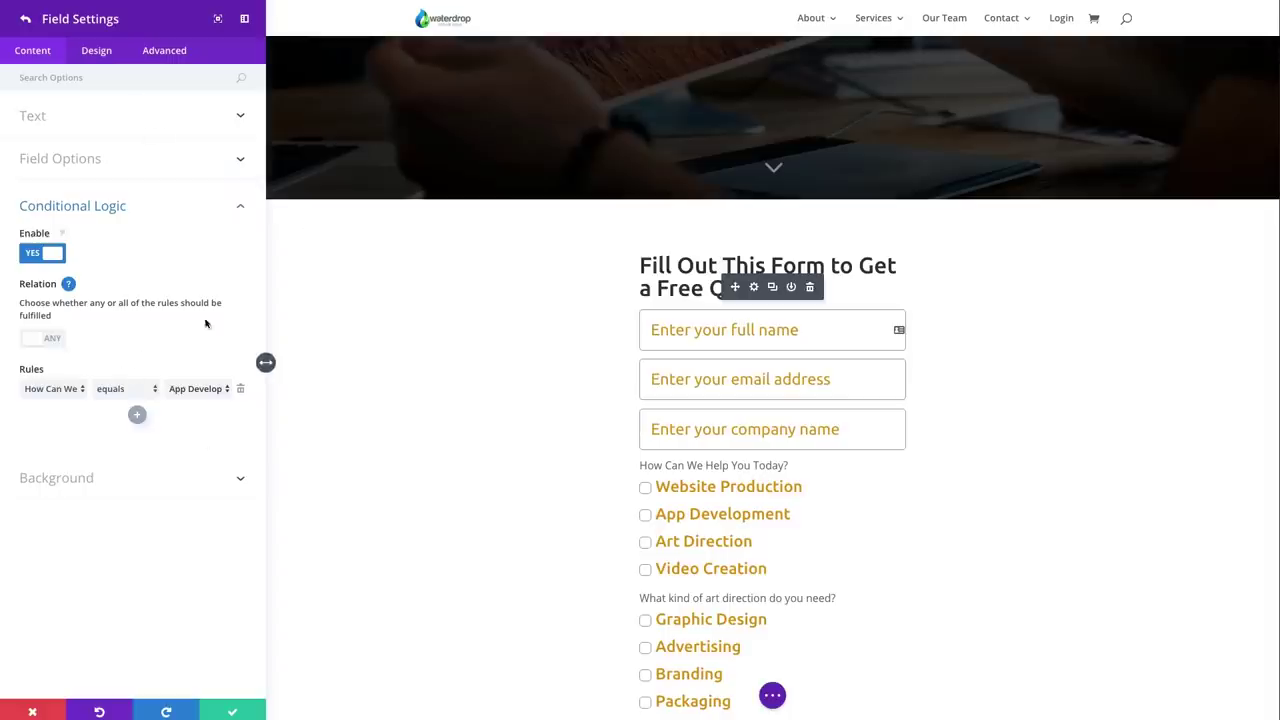
left_click(26, 20)
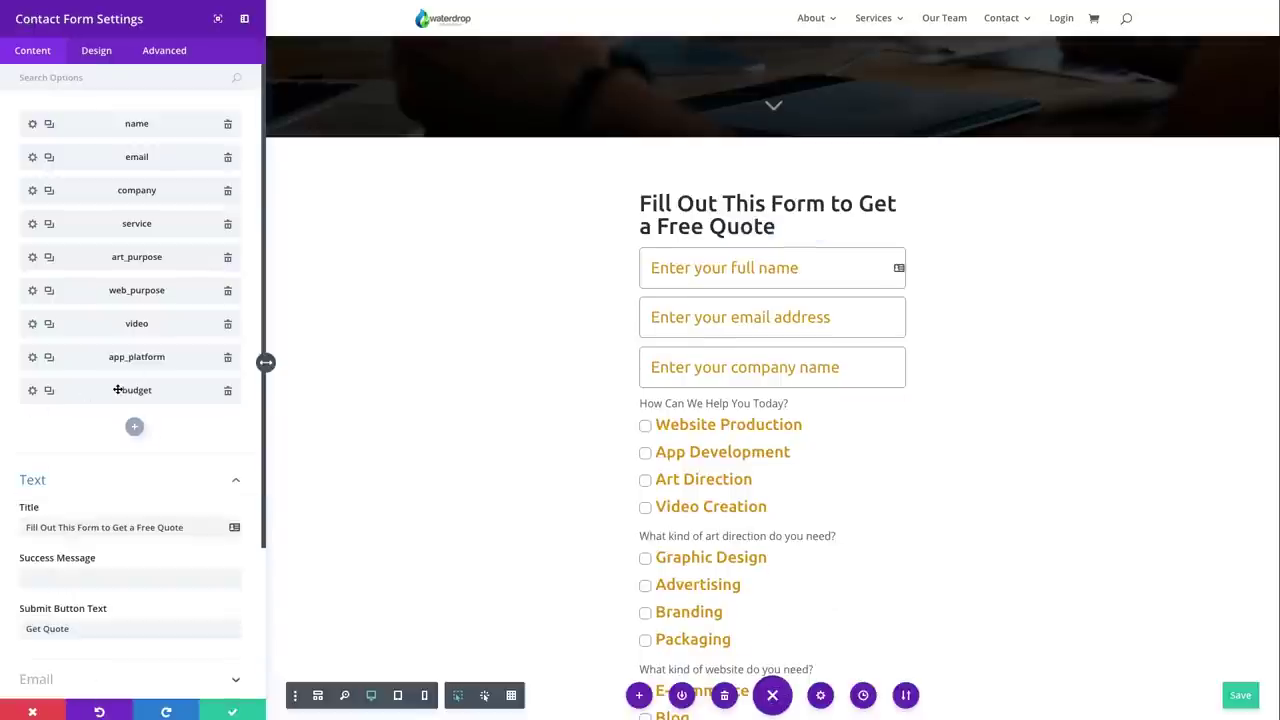
Open the budget field's settings and examine its Field ID, Title, type, answer options, required setting and conditional logic.
left_click(32, 391)
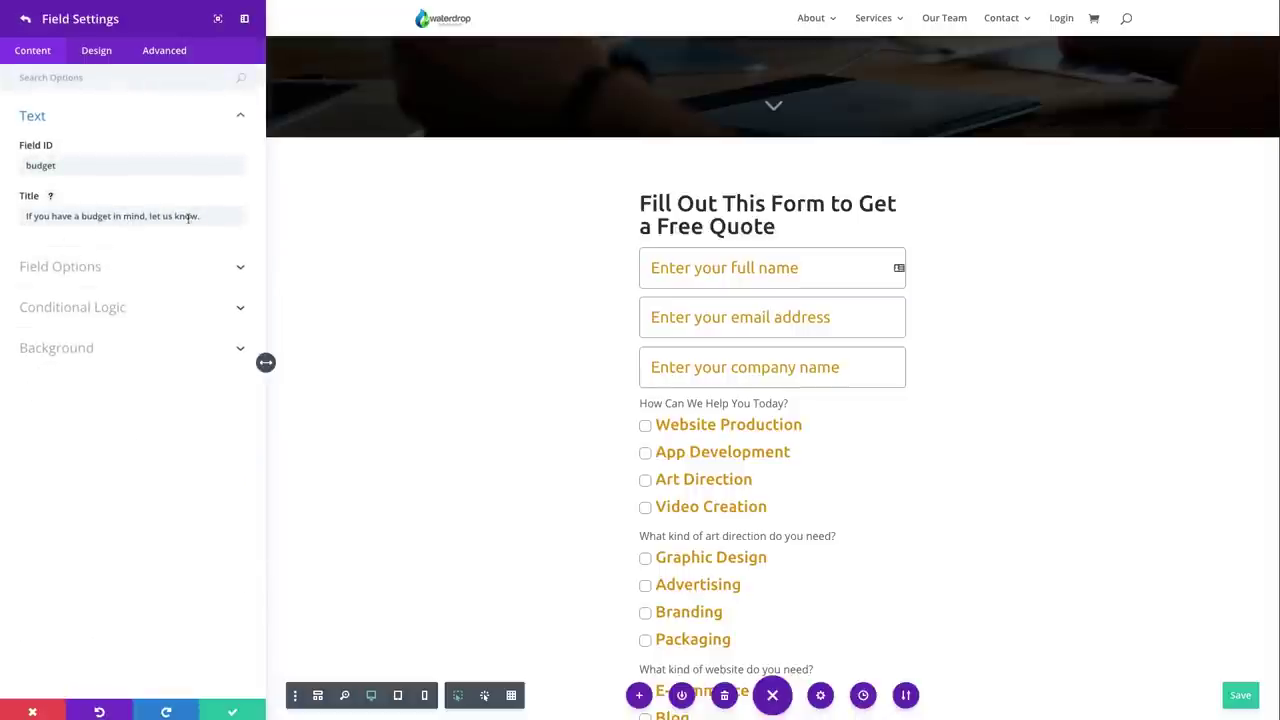
left_click(176, 267)
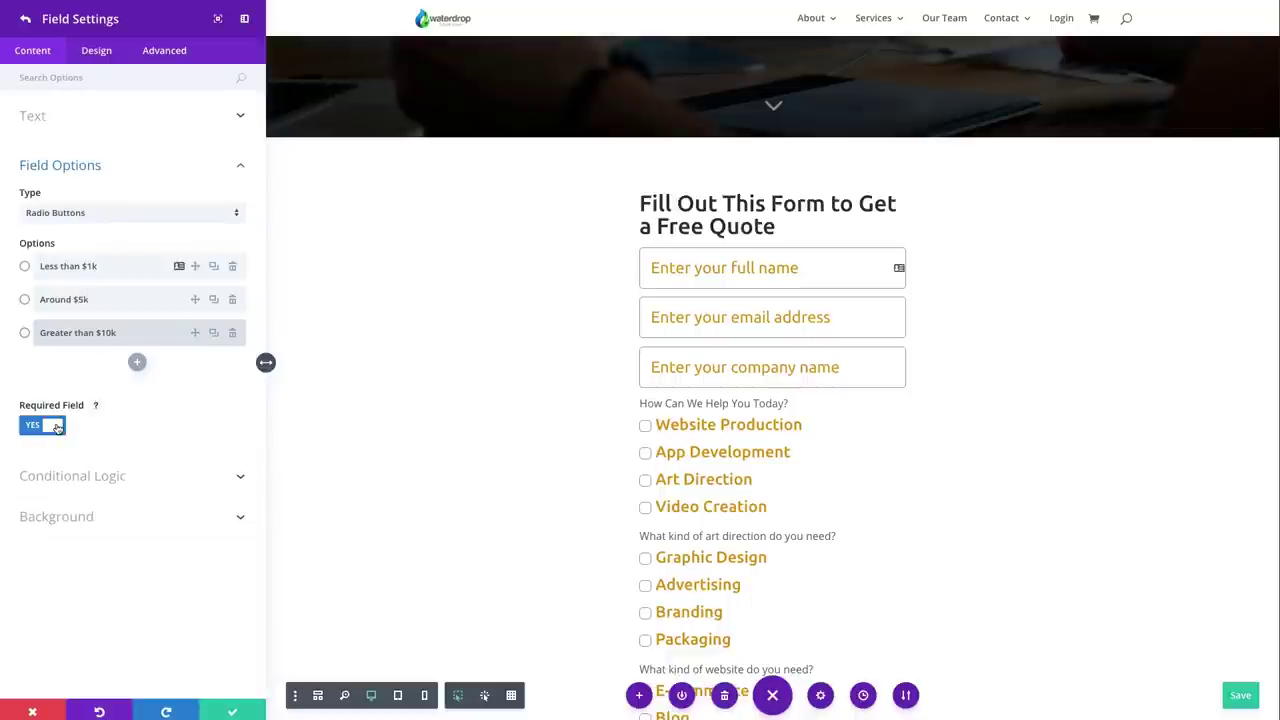
left_click(105, 485)
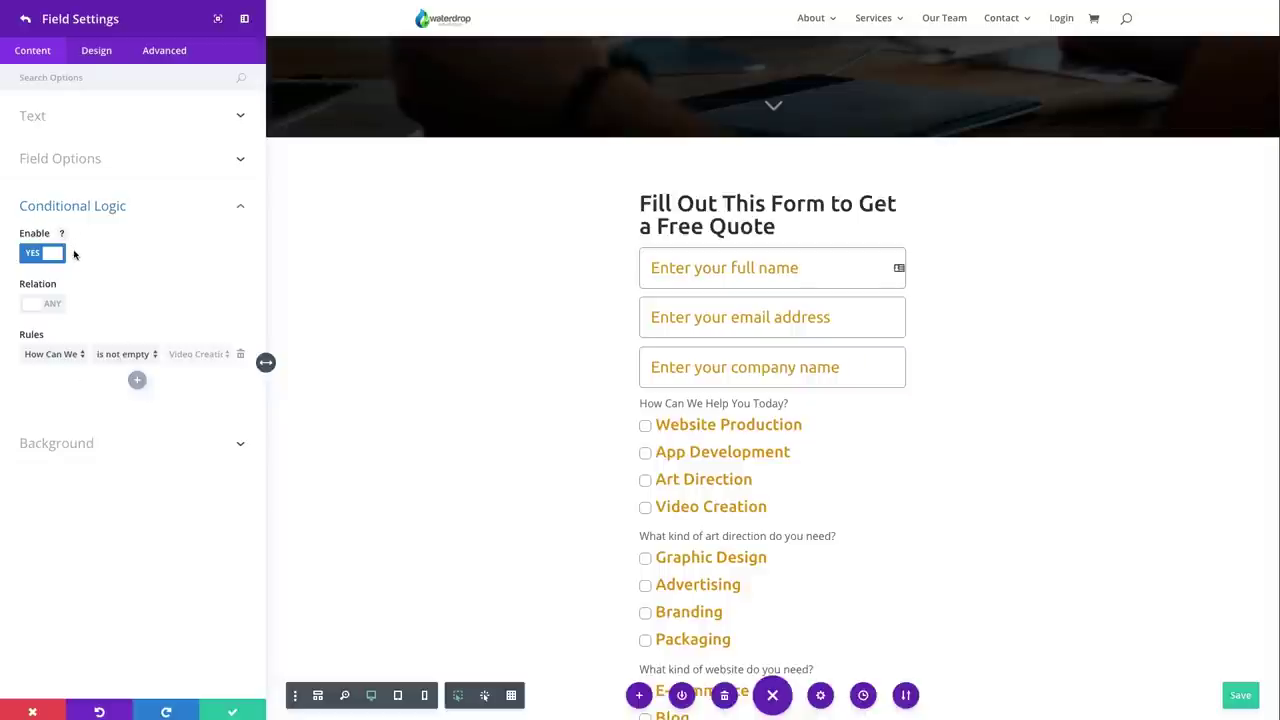
Examine the budget field's rule choices, keeping How Can We Help You Today? is not empty, and return to the field list.
left_click(55, 355)
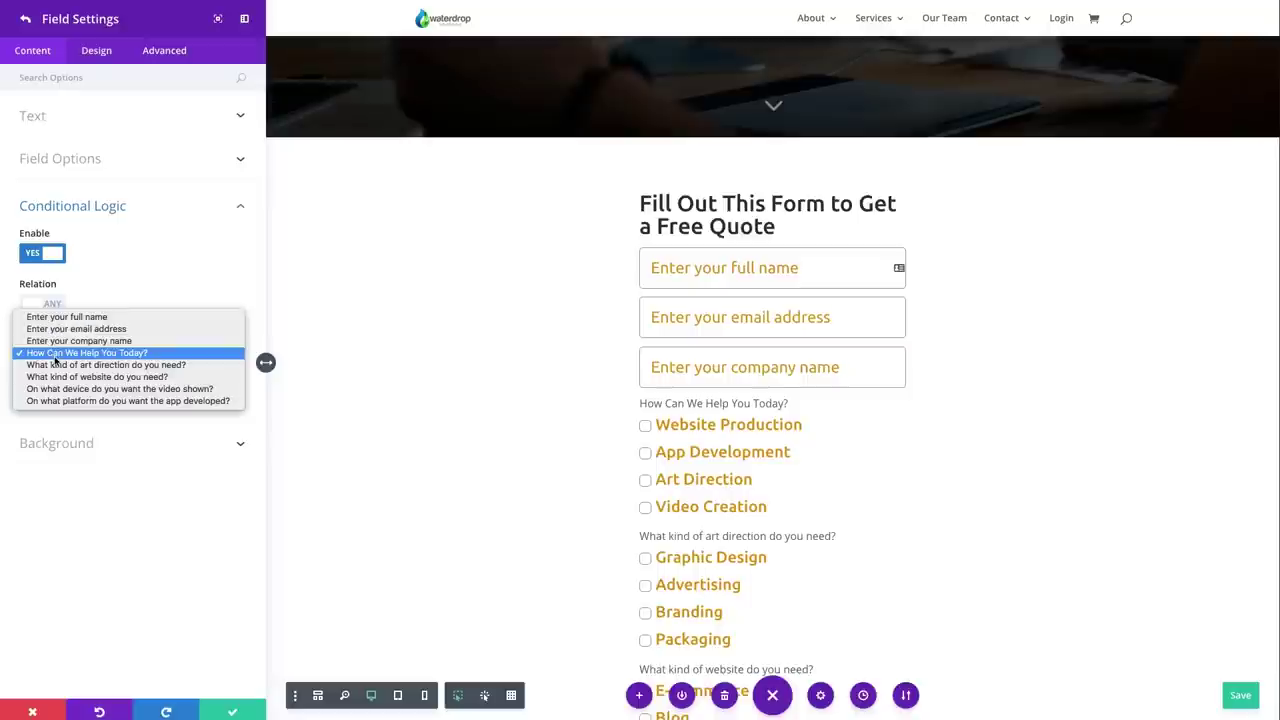
left_click(117, 356)
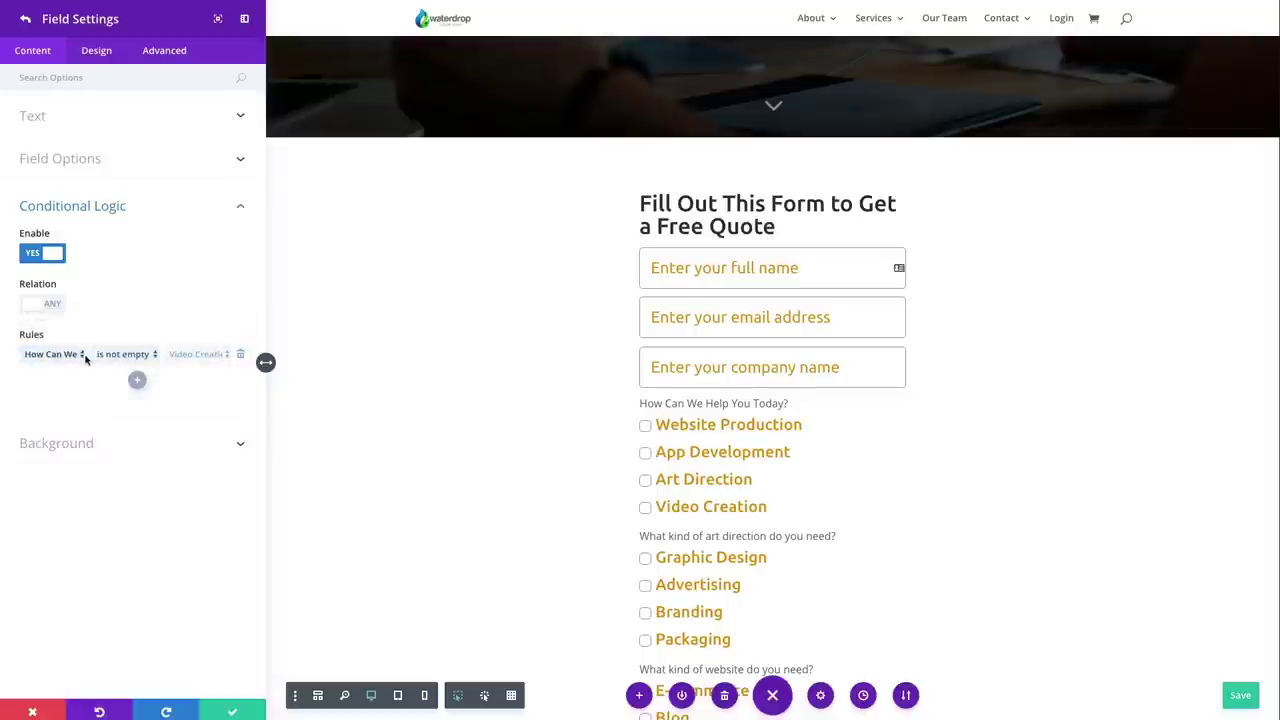
left_click(148, 358)
left_click(147, 360)
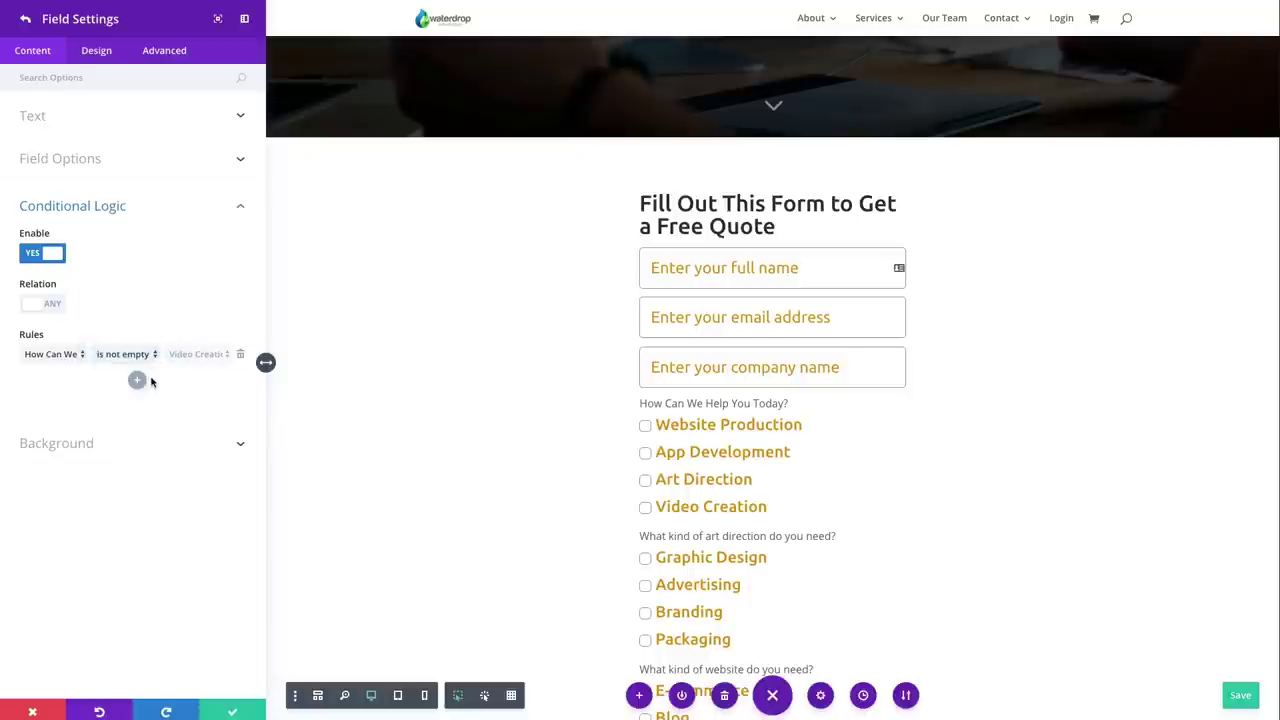
left_click(150, 356)
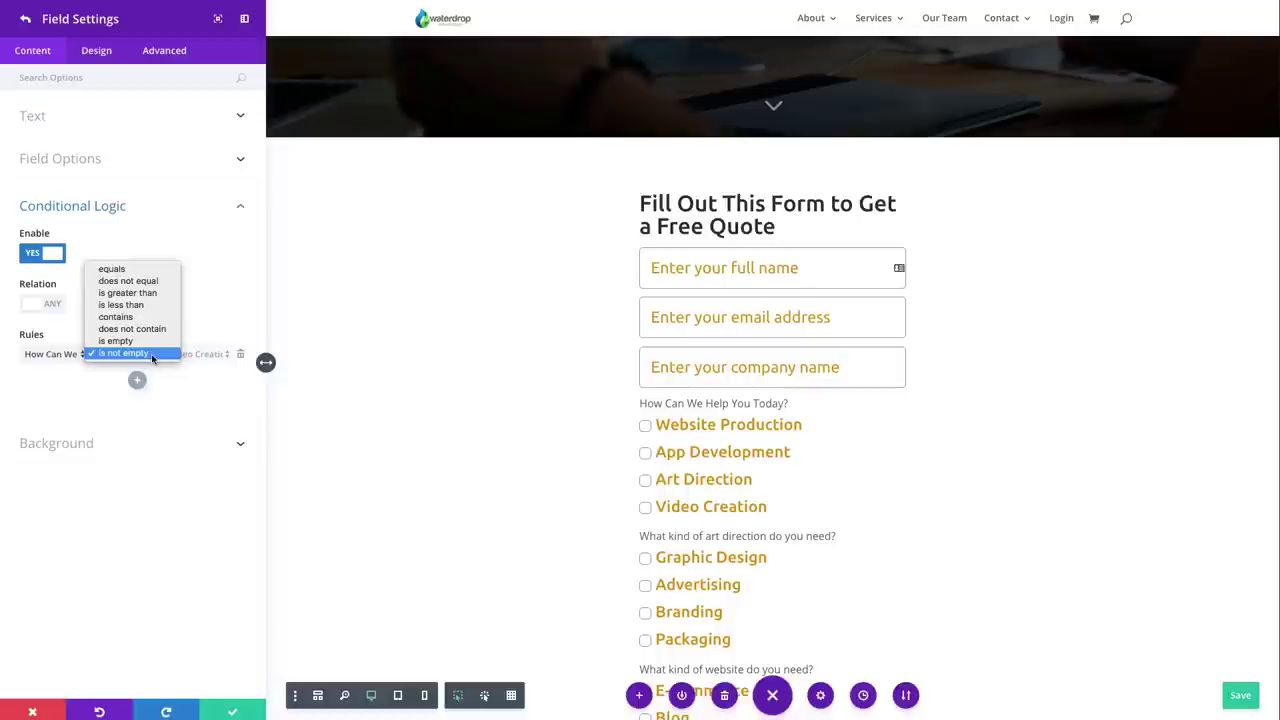
left_click(152, 355)
left_click(30, 20)
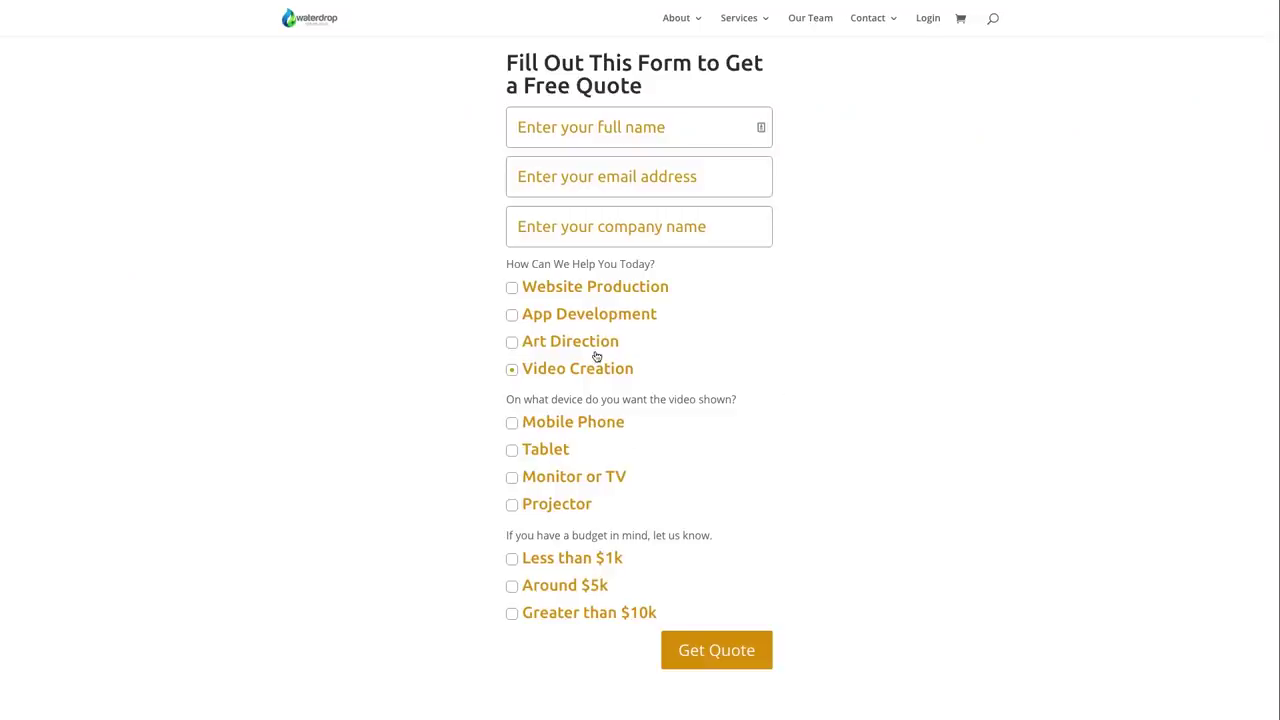
Switch between Website Production, App Development, Art Direction and Video Creation in the published form to test the budget question with each service.
scroll(517, 357, "up", 2)
scroll(540, 400, "down", 1)
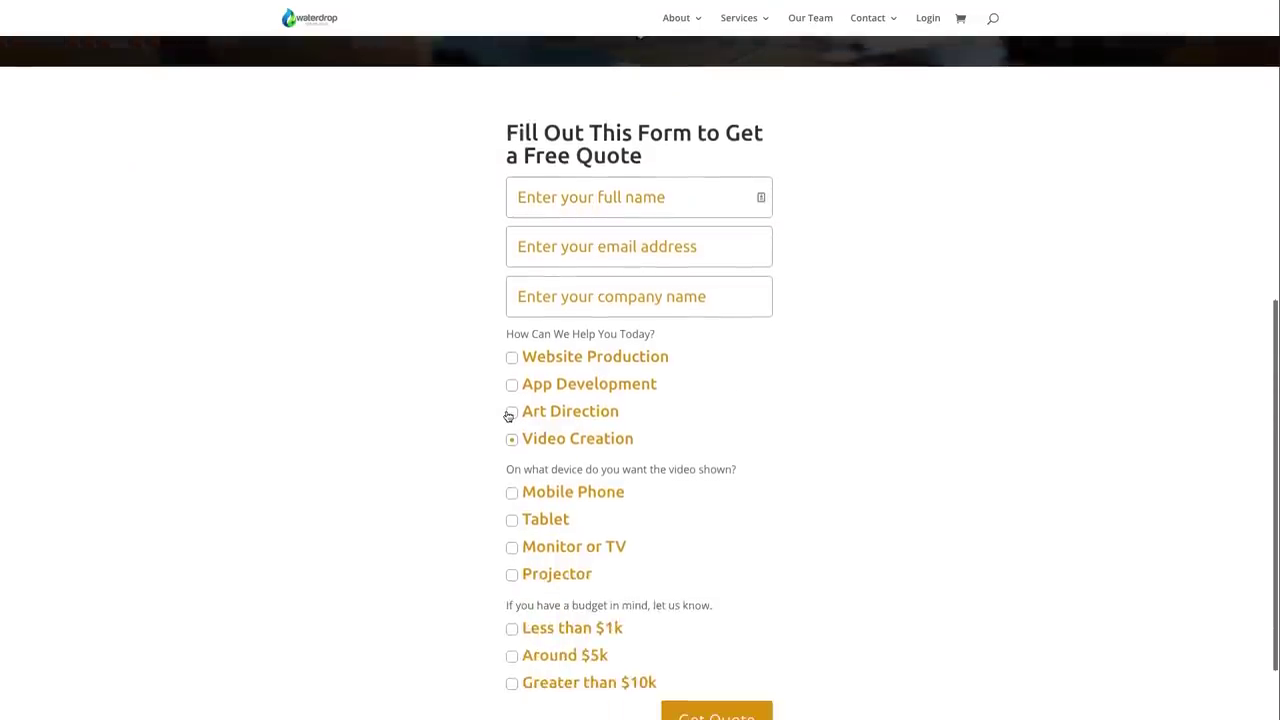
scroll(672, 540, "down", 2)
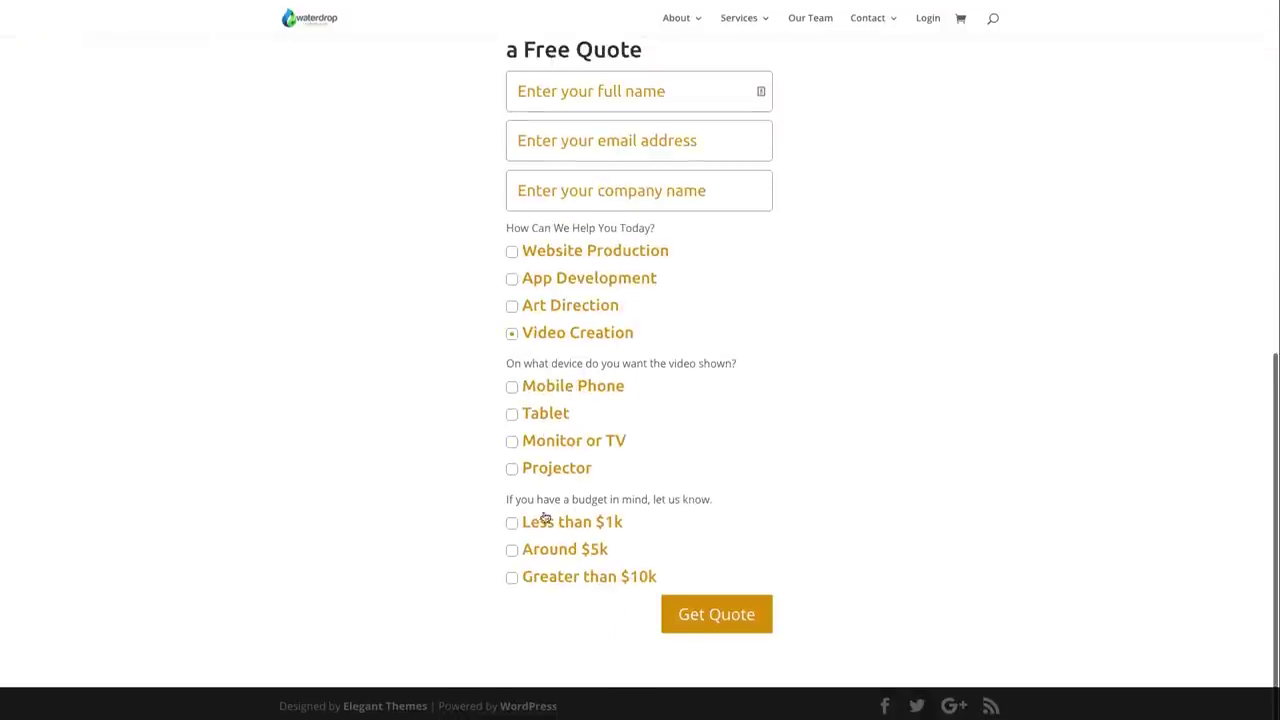
left_click(512, 251)
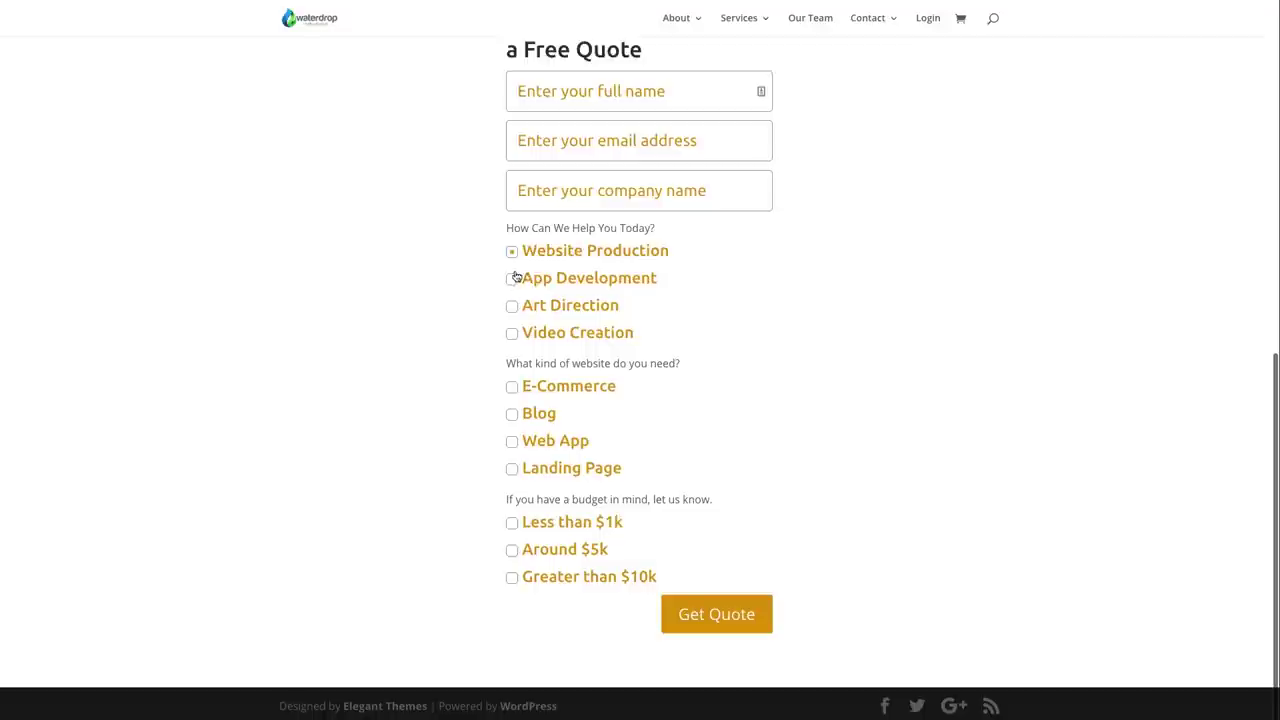
left_click(512, 278)
left_click(513, 310)
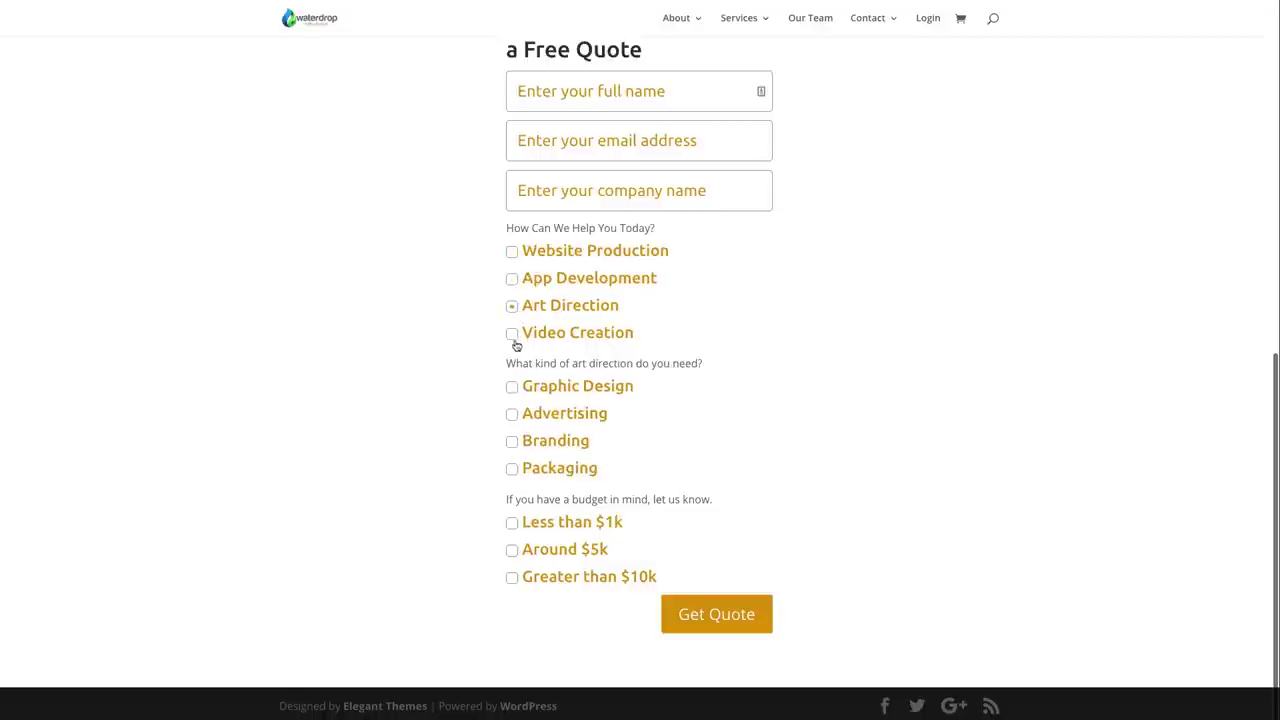
left_click(513, 336)
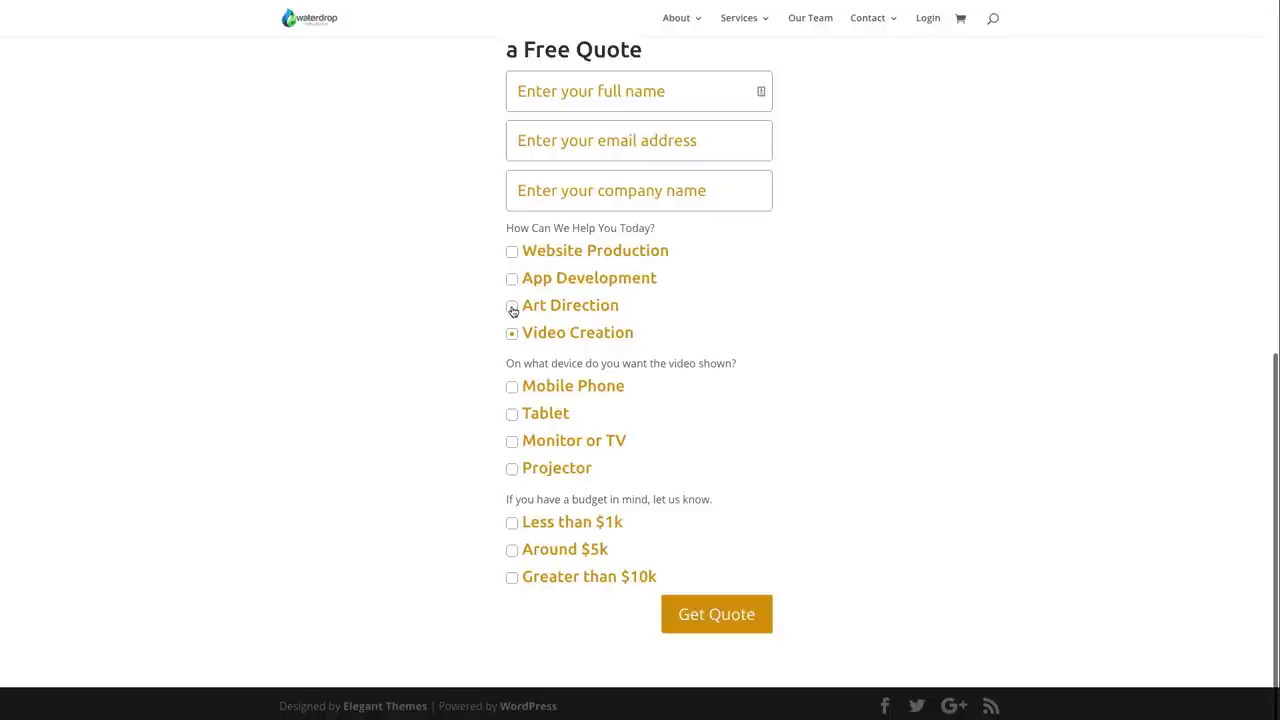
left_click(512, 307)
left_click(513, 280)
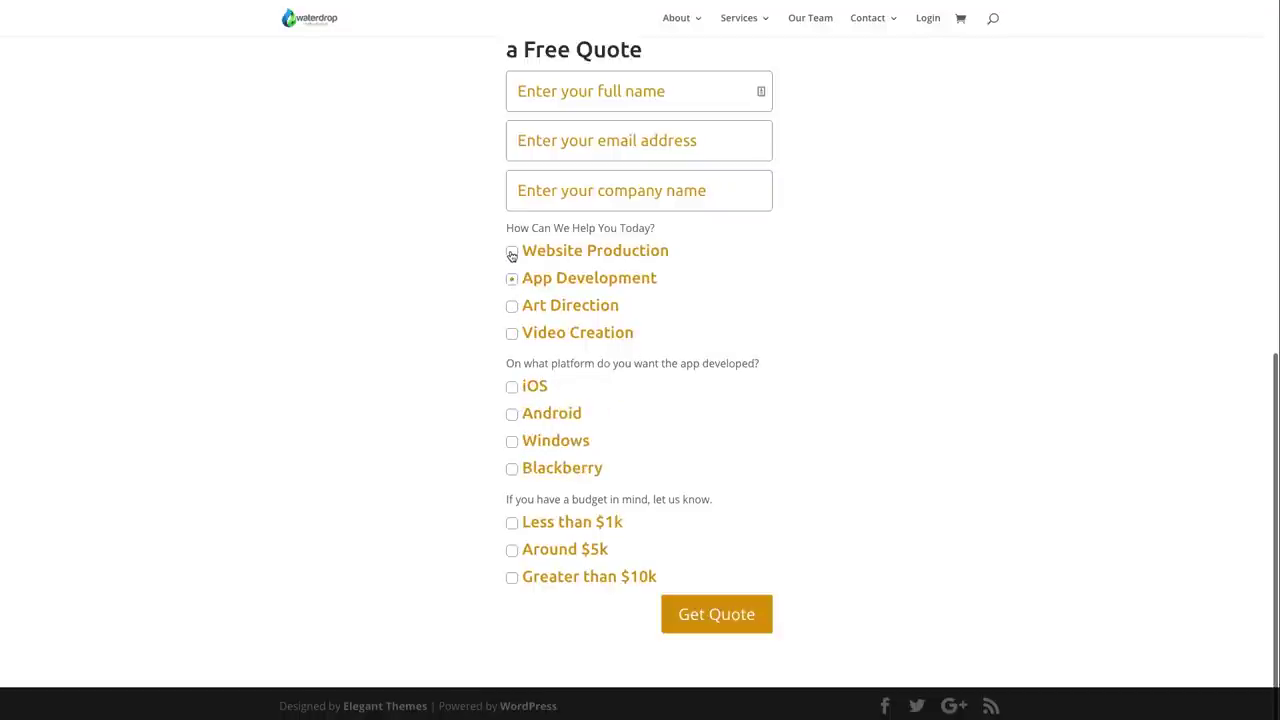
left_click(512, 253)
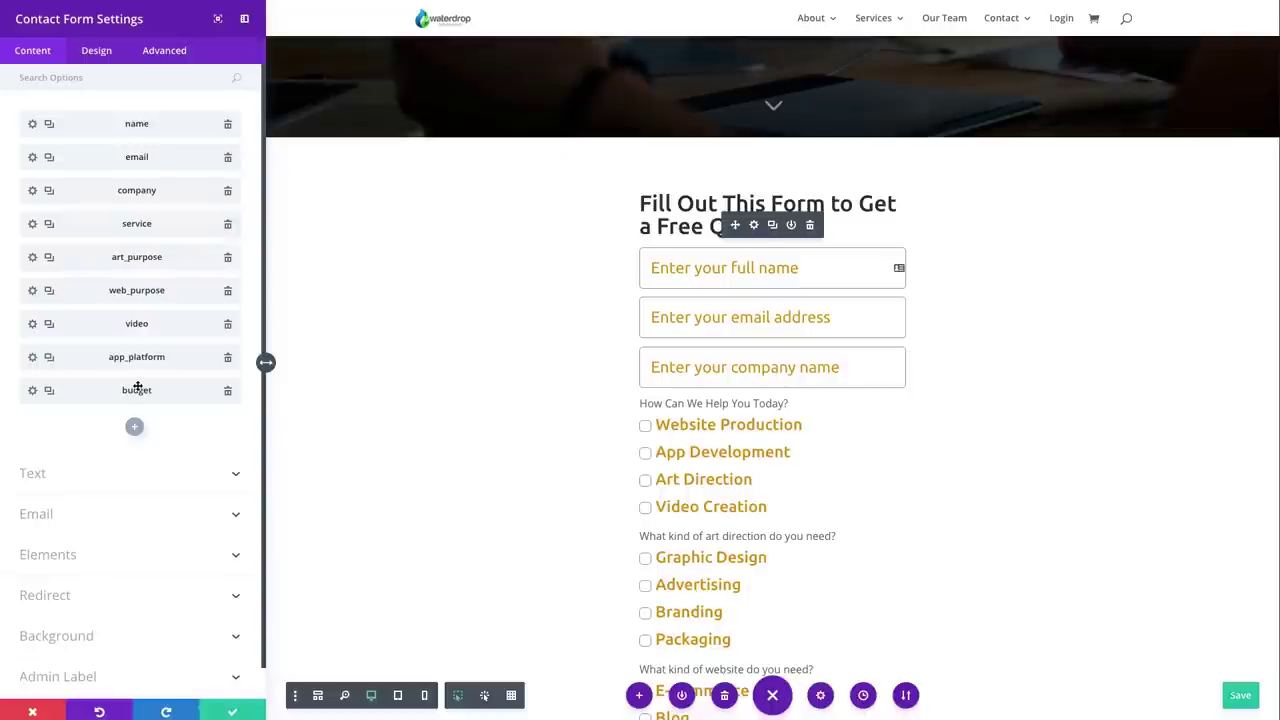
Examine all the questions of the quote form in the builder preview and accept the Contact Form settings.
scroll(774, 443, "down", 3)
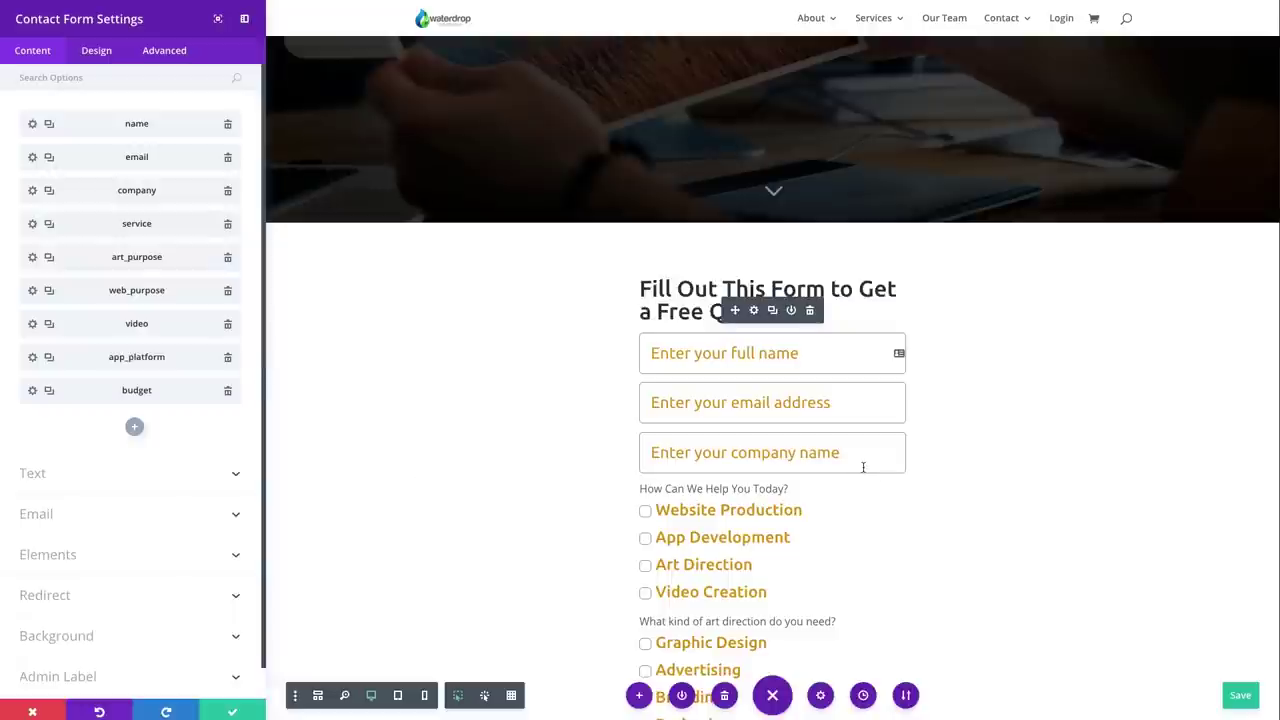
scroll(863, 466, "down", 3)
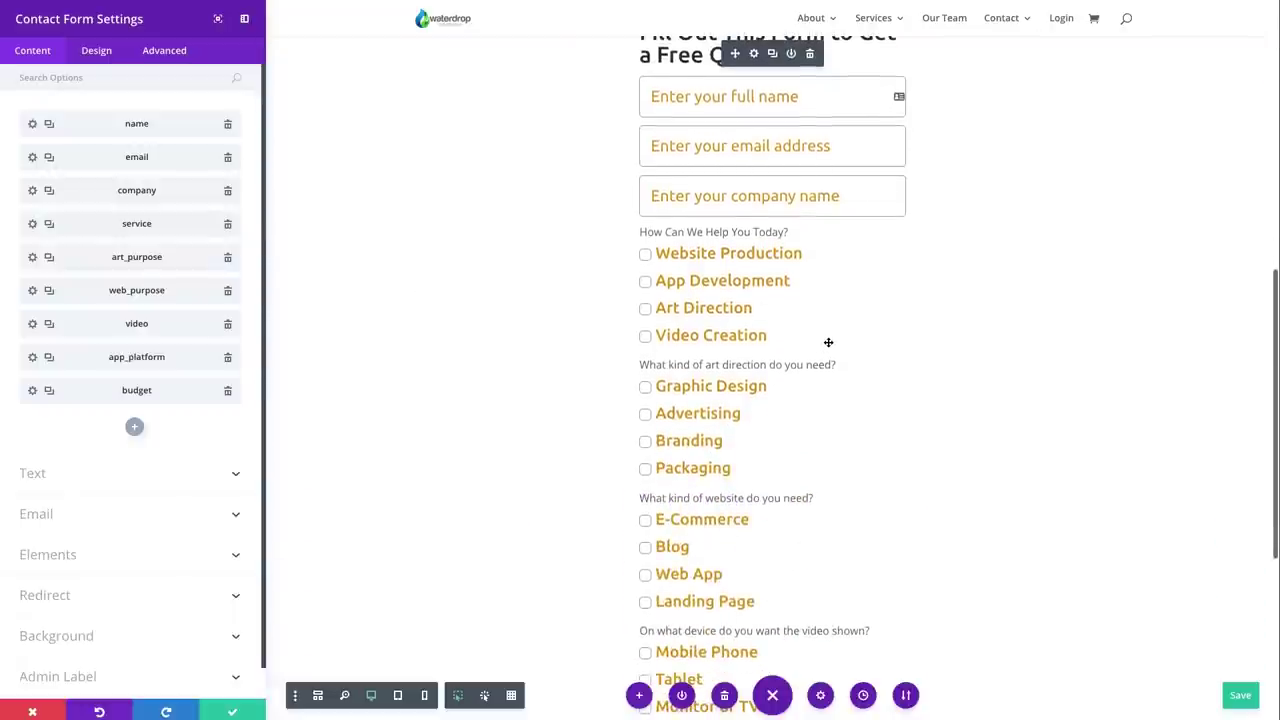
scroll(825, 343, "down", 4)
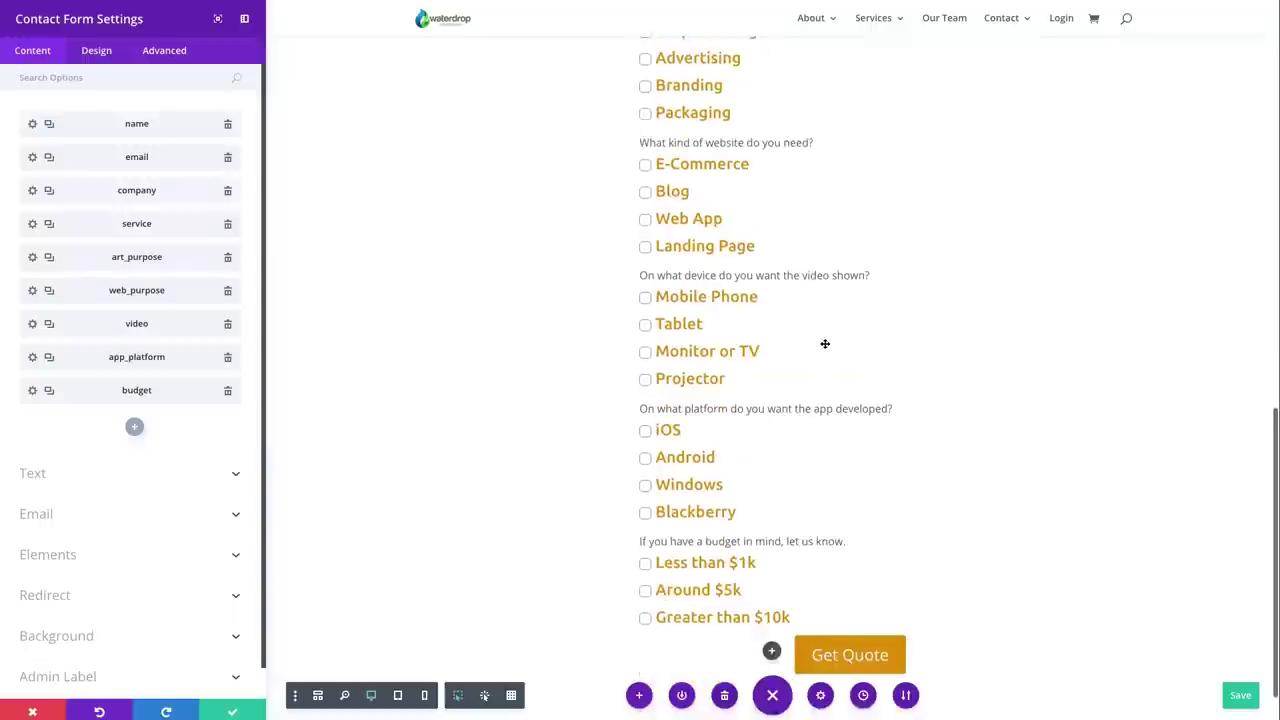
scroll(825, 344, "up", 2)
scroll(825, 343, "up", 4)
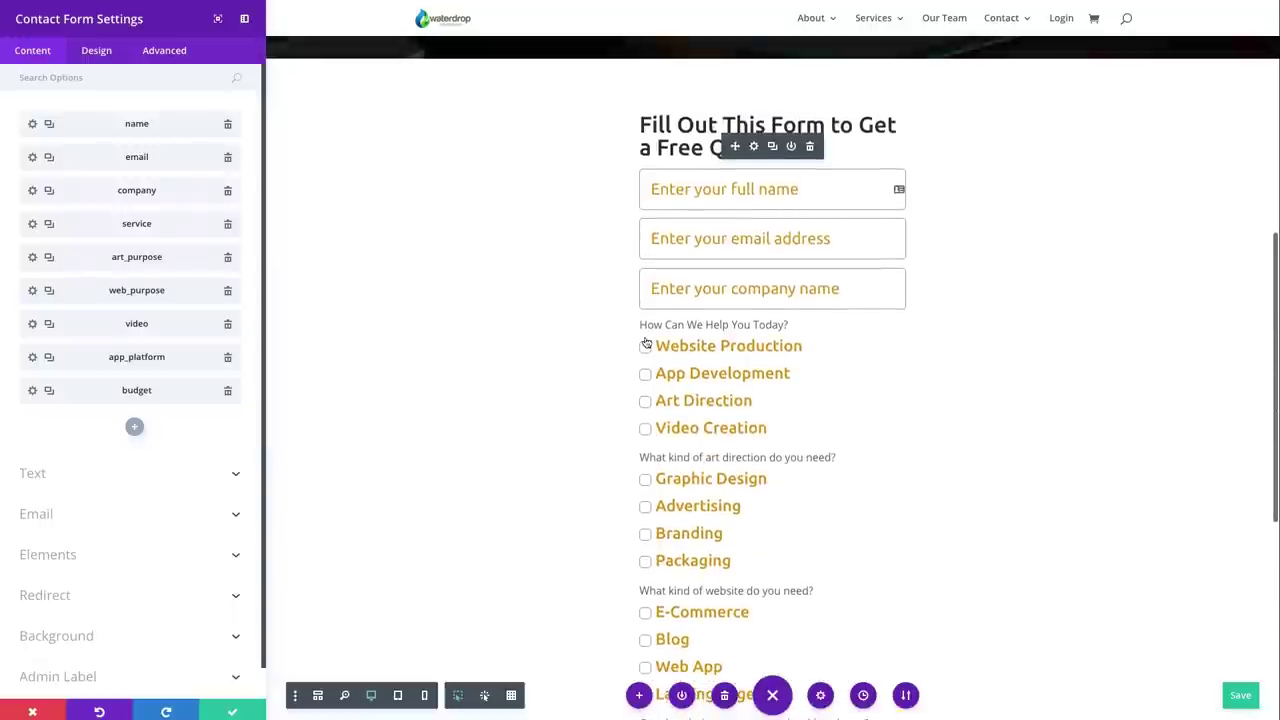
scroll(693, 447, "down", 3)
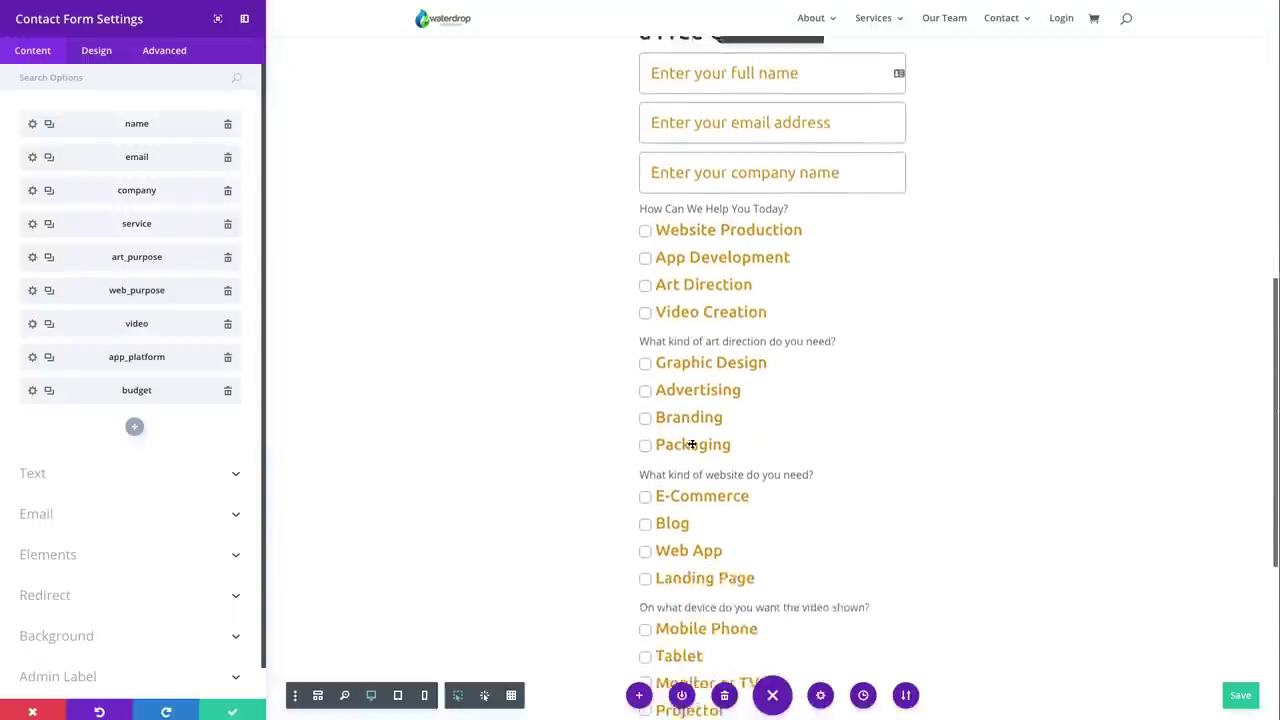
scroll(693, 447, "up", 4)
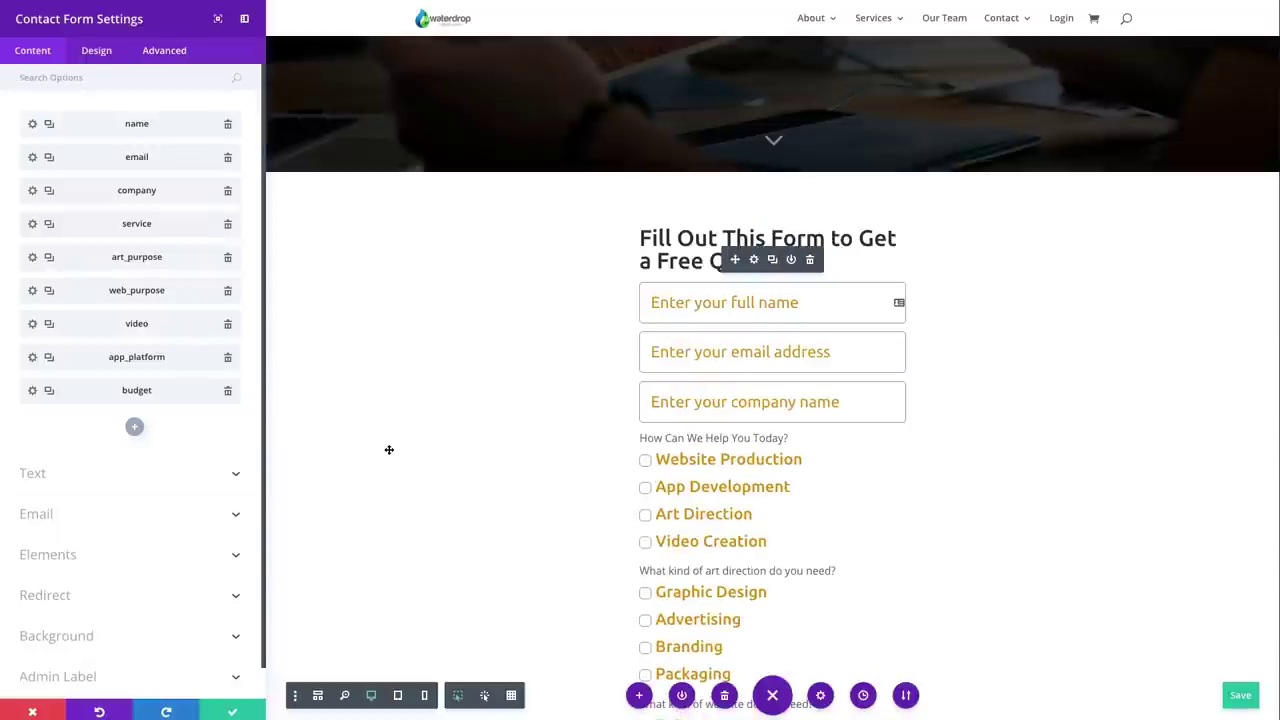
left_click(234, 711)
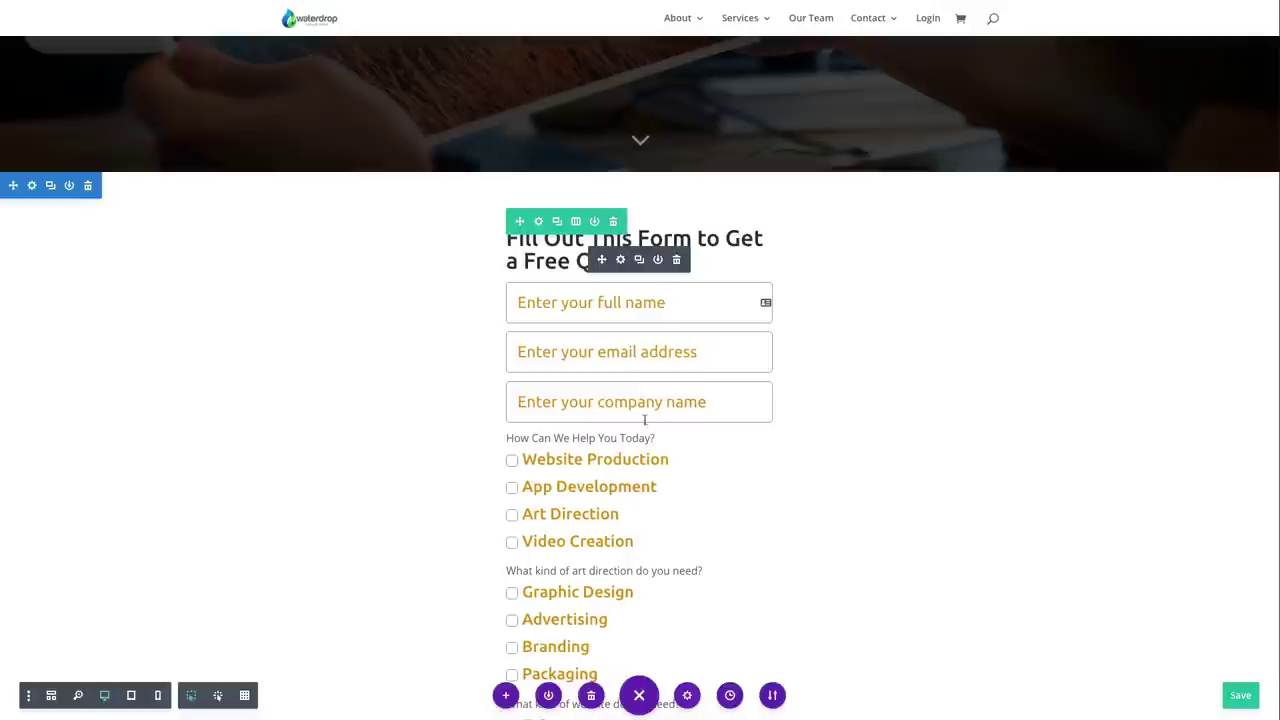
Open the form row's sizing settings and examine its custom width alongside the form layout.
left_click(538, 222)
left_click(95, 51)
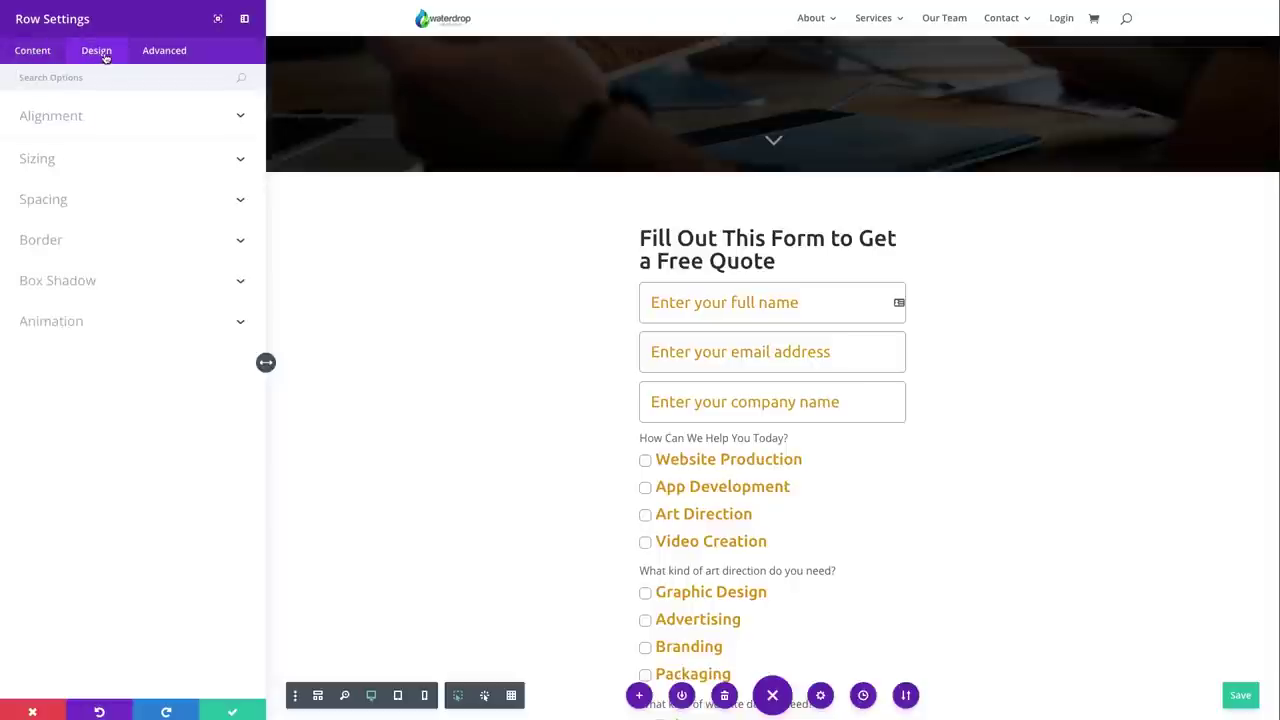
left_click(100, 200)
left_click(108, 162)
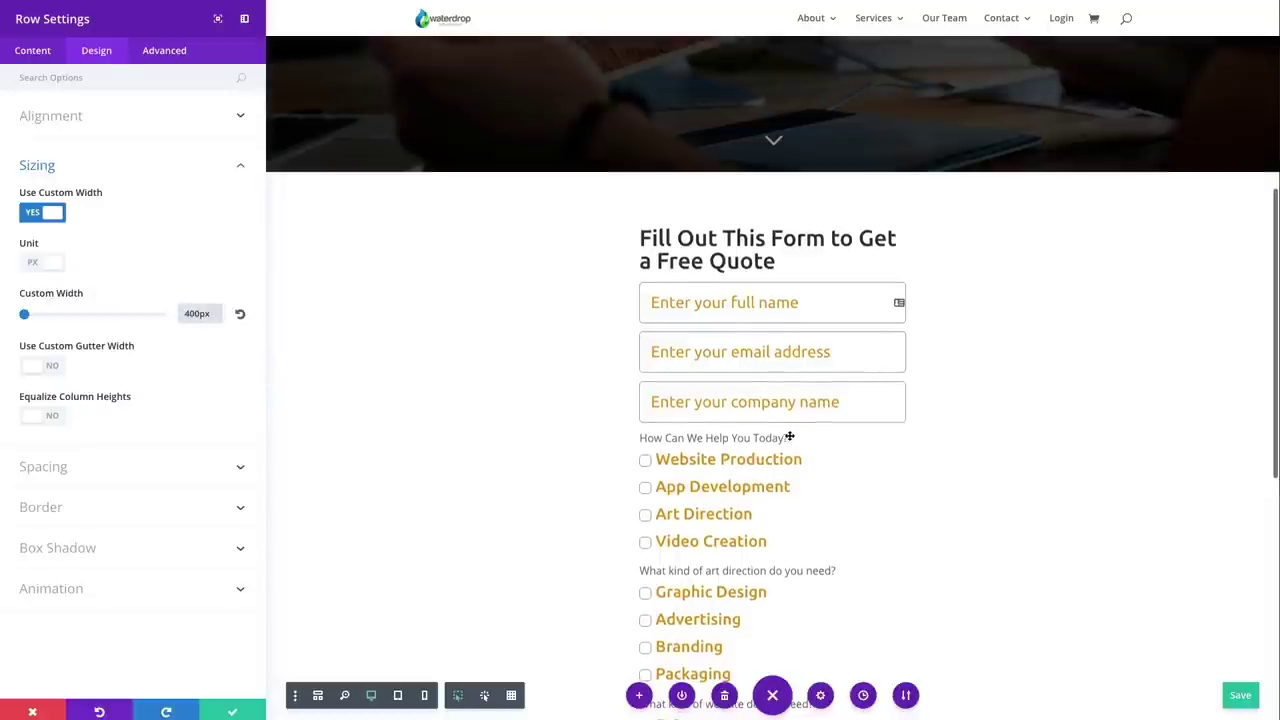
scroll(790, 437, "down", 3)
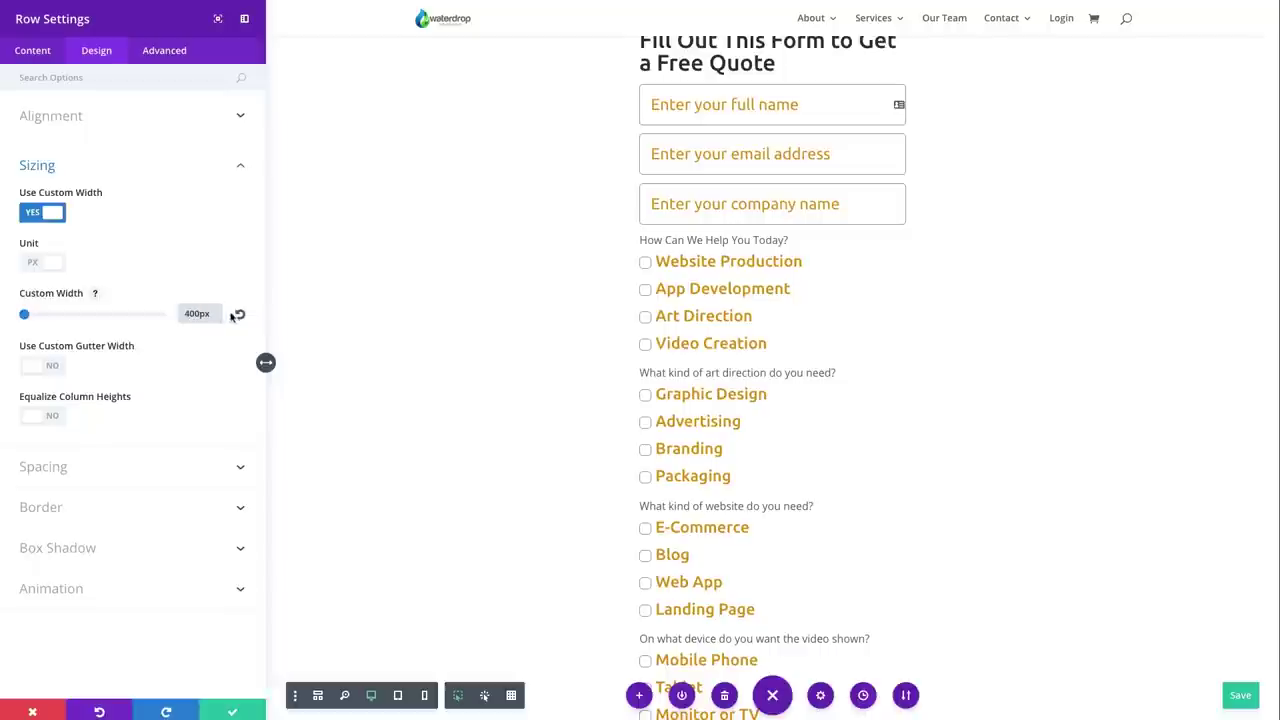
Reset the row's custom width to the default 1080px and examine how the questions and answers are laid out.
left_click(241, 316)
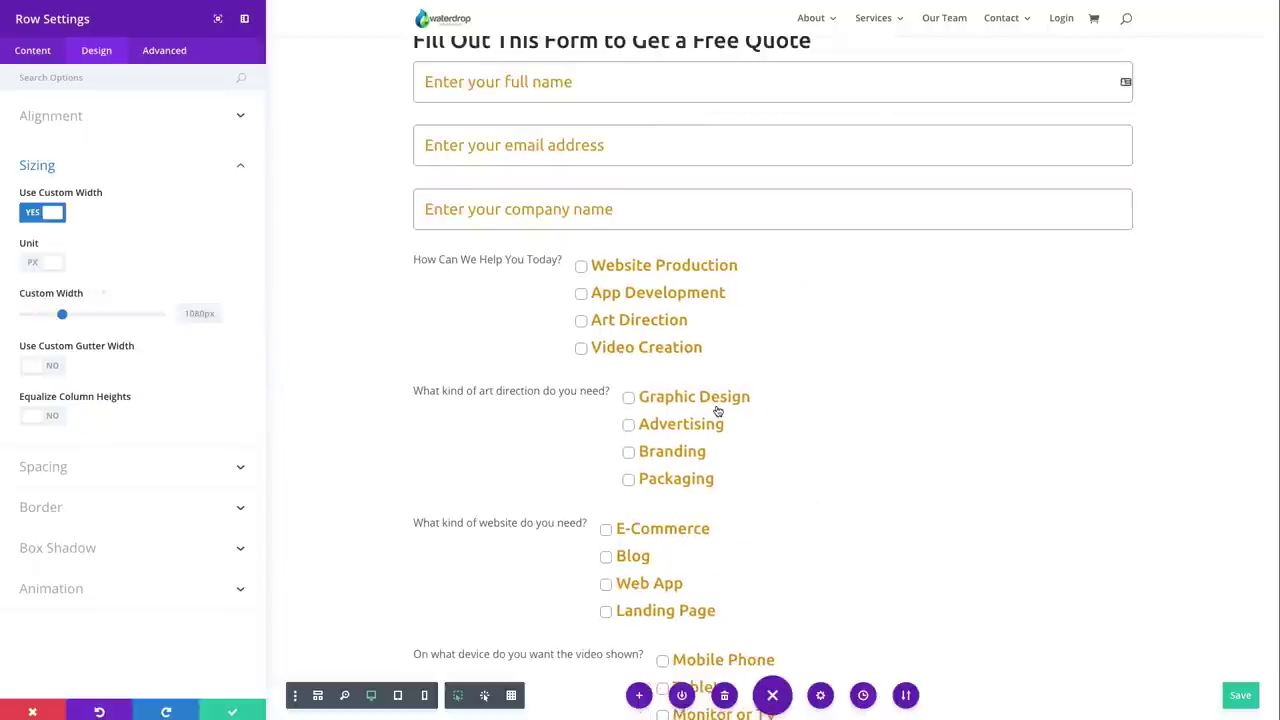
scroll(914, 300, "down", 3)
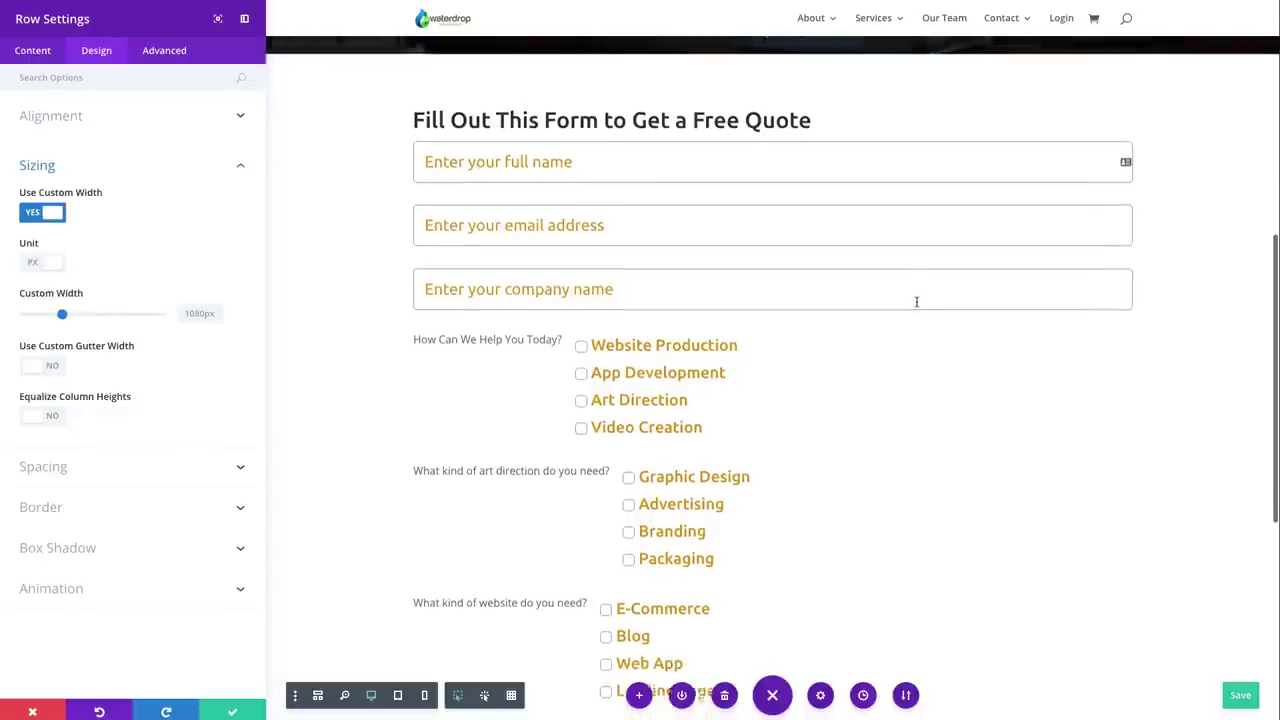
scroll(666, 260, "down", 6)
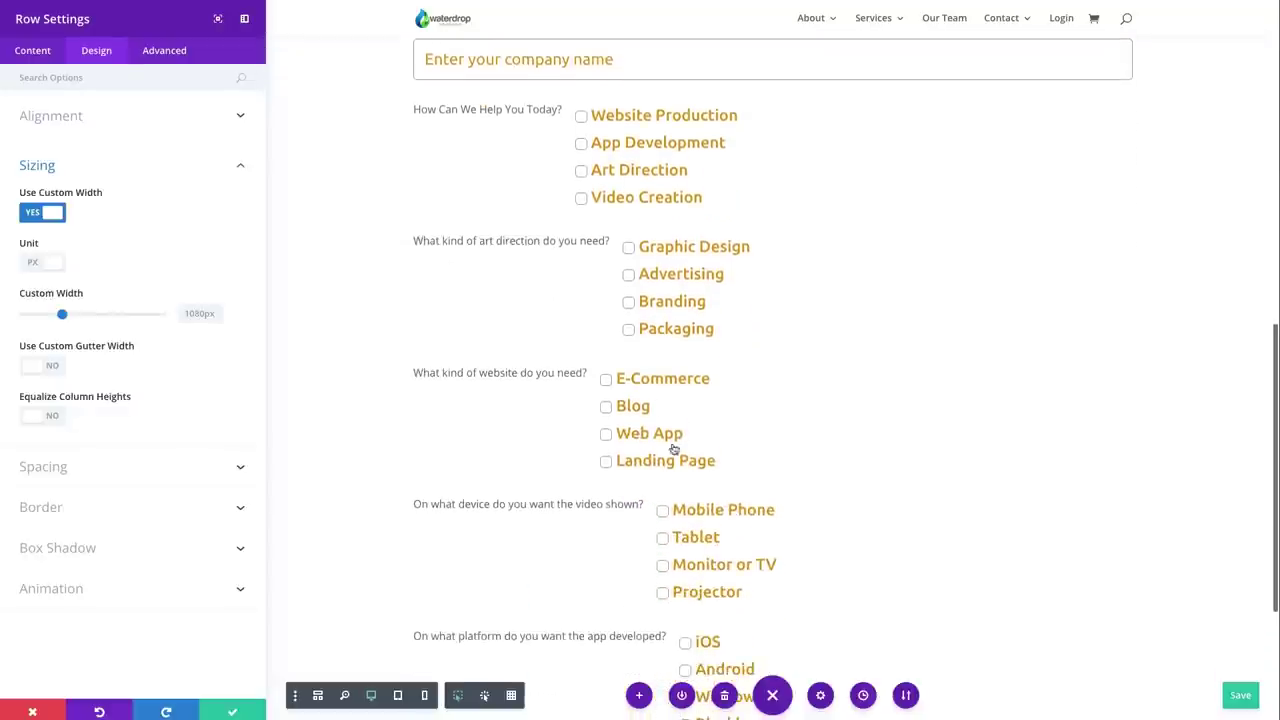
scroll(705, 505, "up", 5)
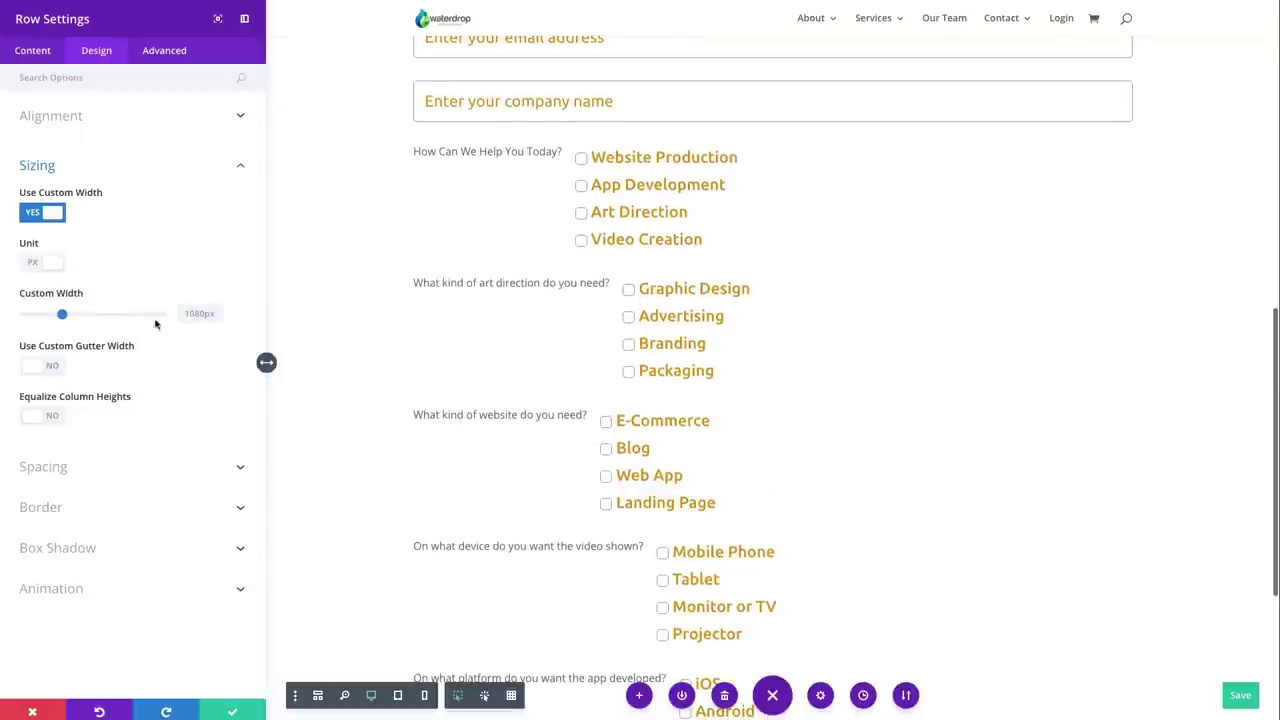
Narrow the row's custom width to 500px and reduce it further to 400px.
left_click_drag(63, 316, 12, 322)
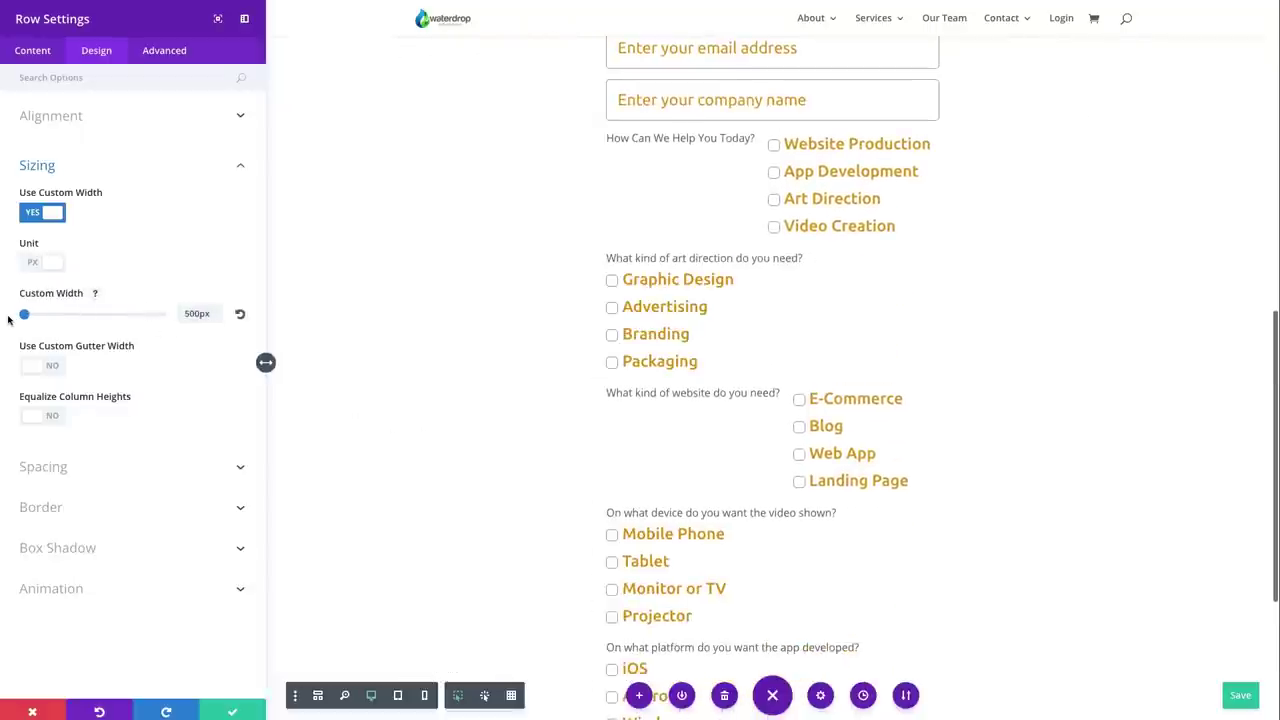
left_click(190, 314)
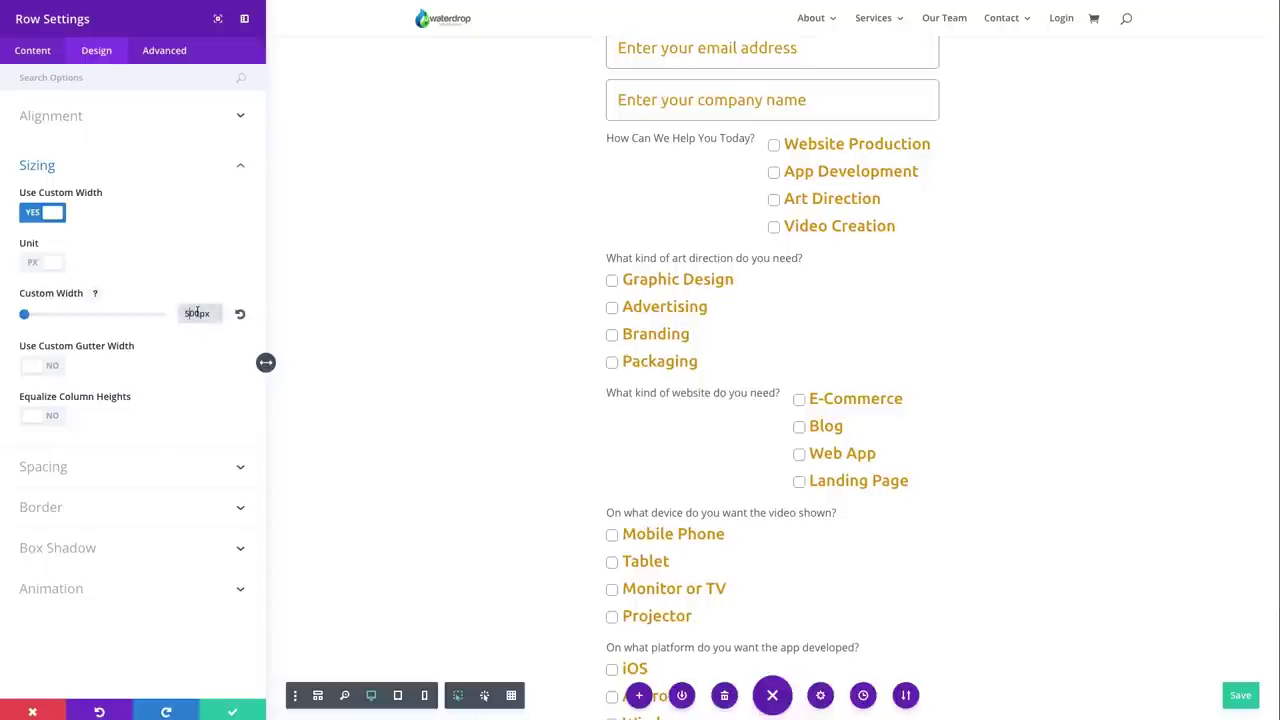
key("BackSpace")
type("4")
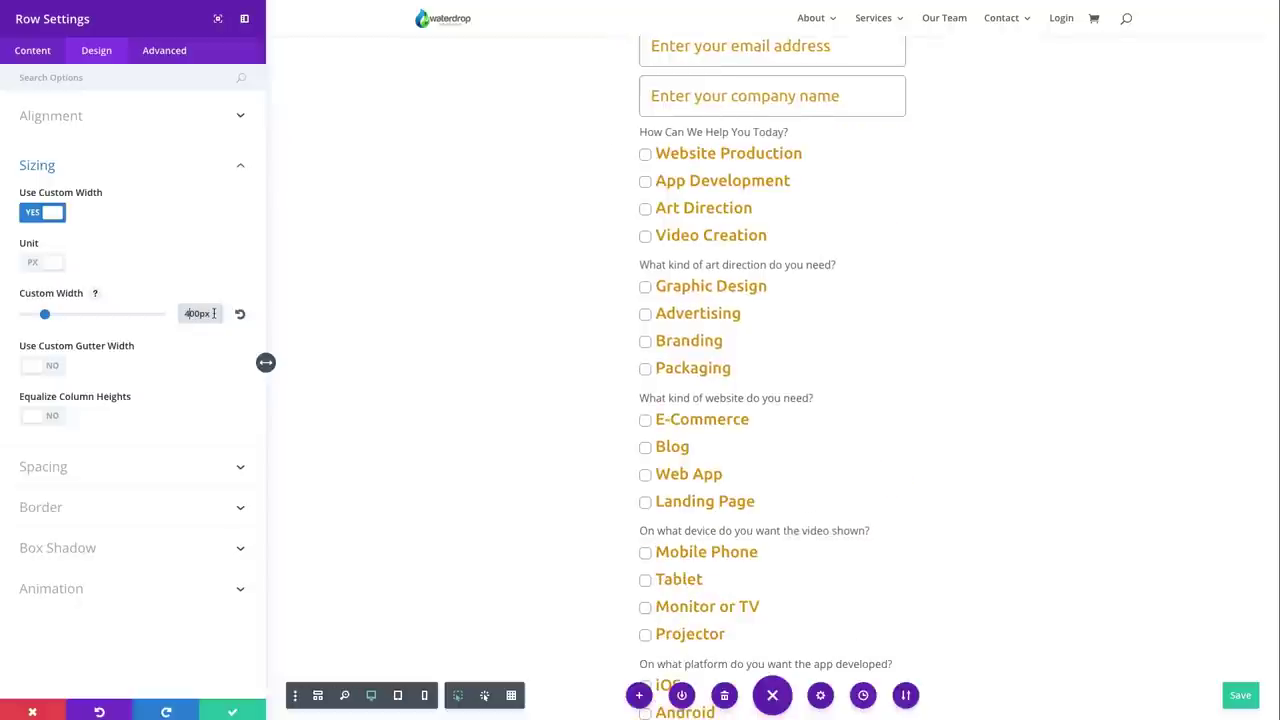
Examine the form's stacked layout down to the Get Quote button and discard the row settings changes.
scroll(700, 330, "up", 2)
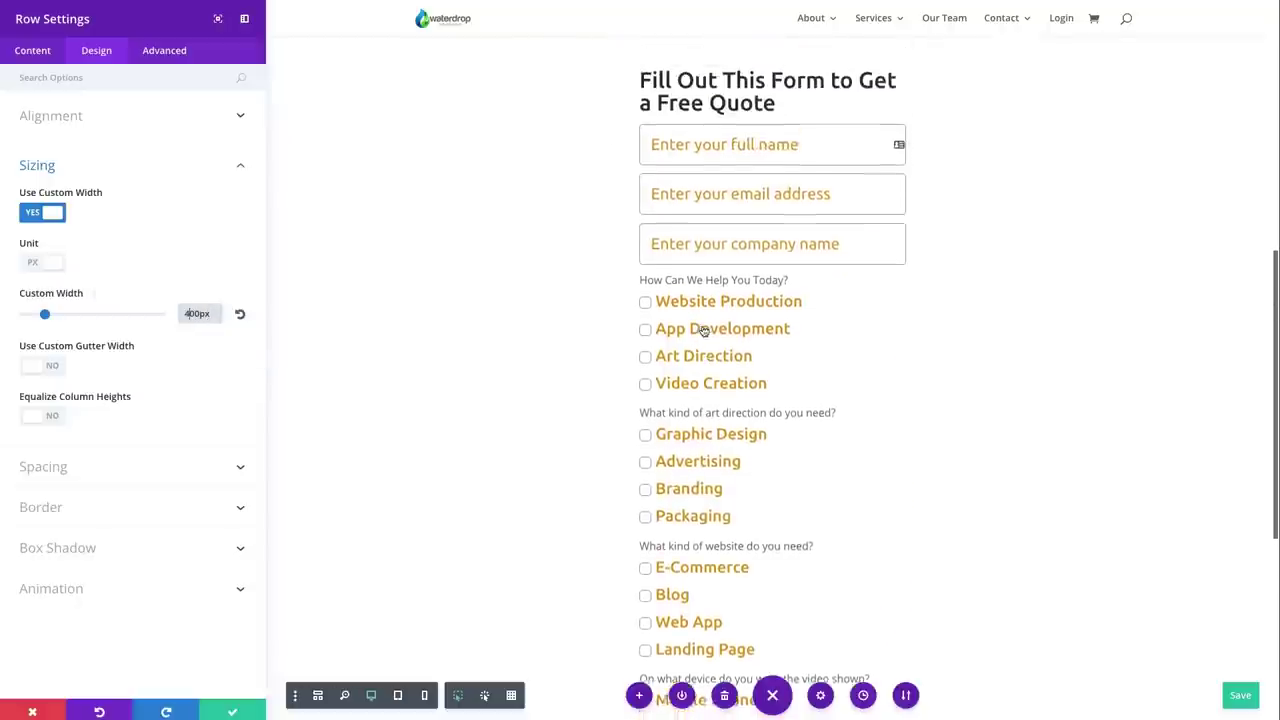
scroll(703, 331, "down", 2)
scroll(700, 331, "down", 3)
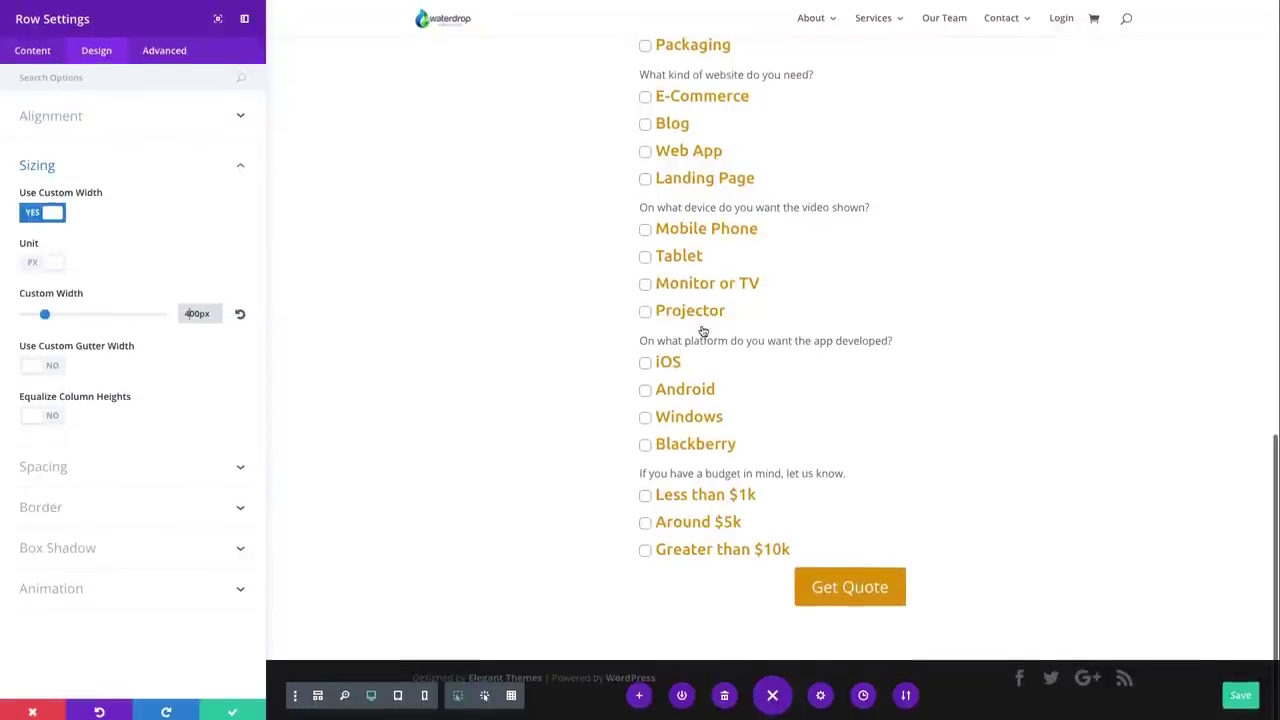
scroll(700, 331, "up", 6)
left_click(45, 713)
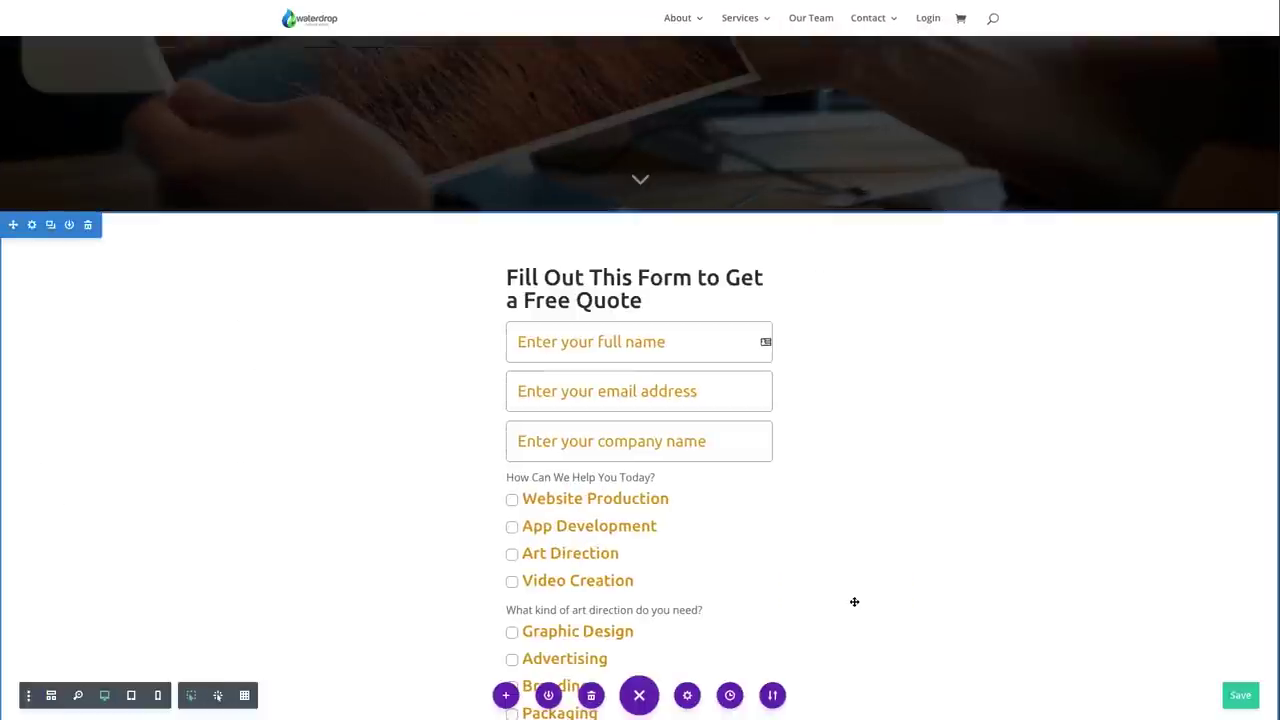